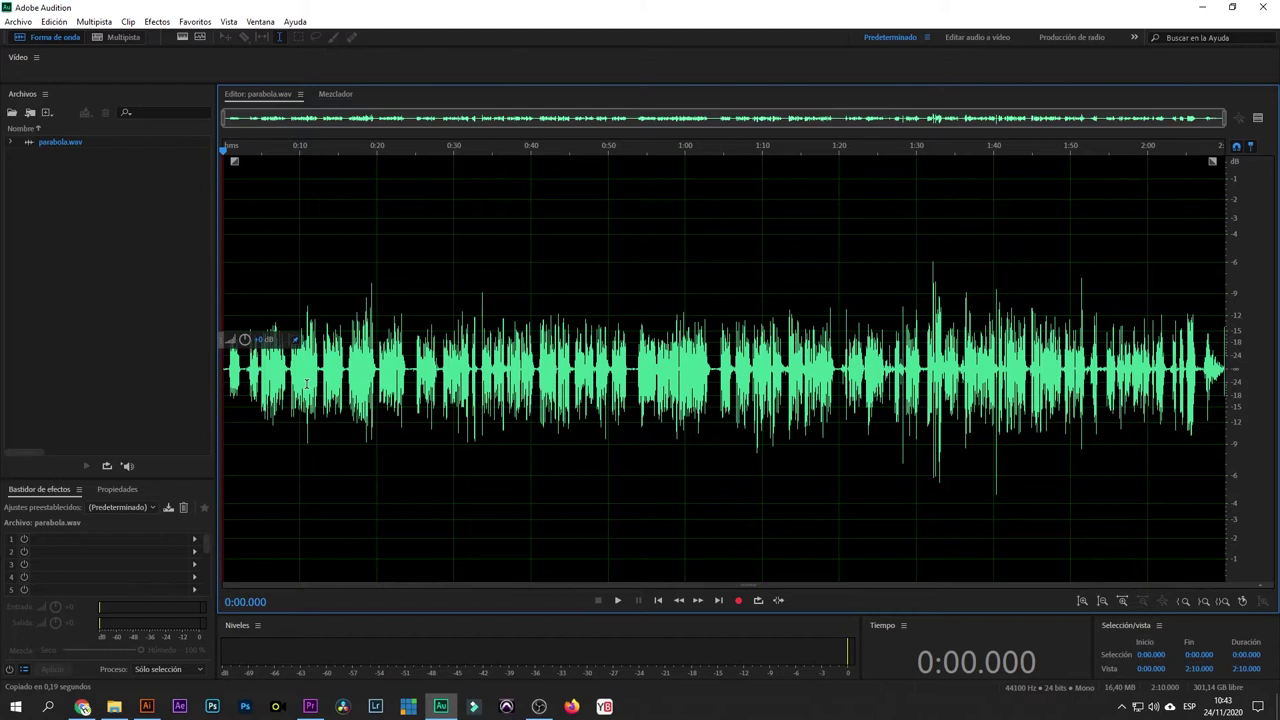
- Listen to short passages of parabola.wav around 1:09, 1:25 and 1:16 to judge the voice and background noise
drag(756, 350, 800, 352)
key(space)
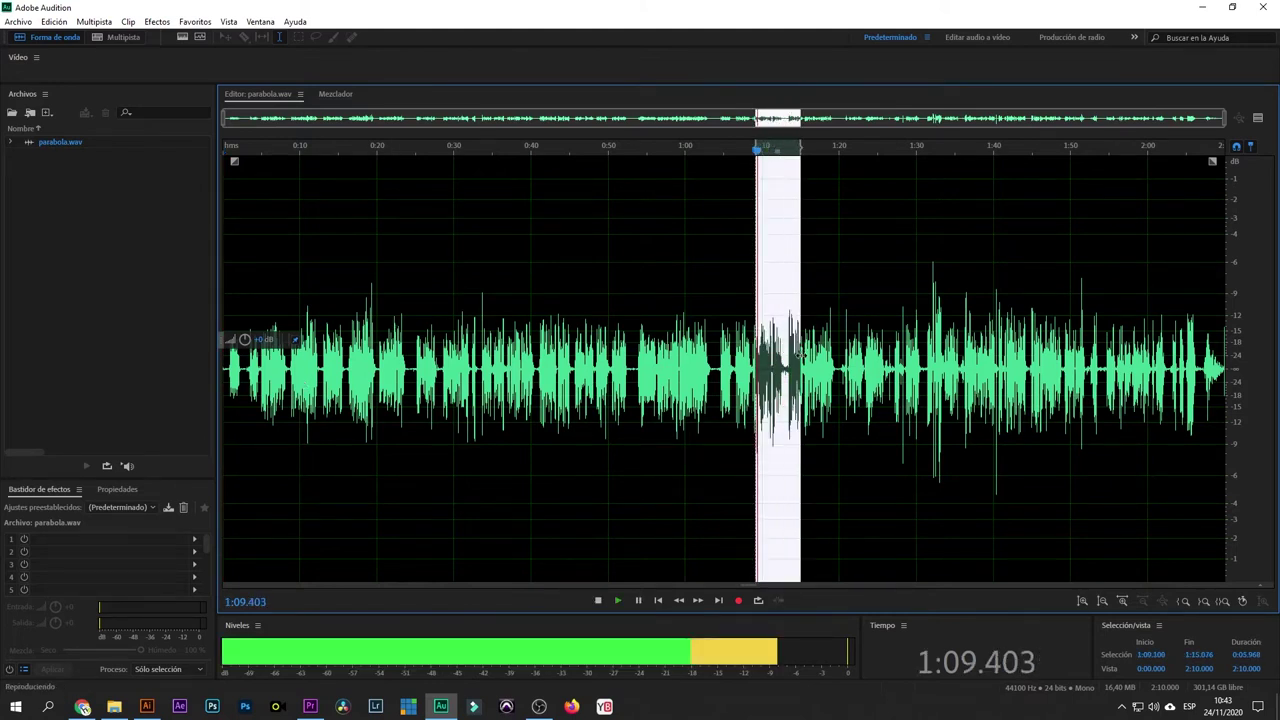
key(space)
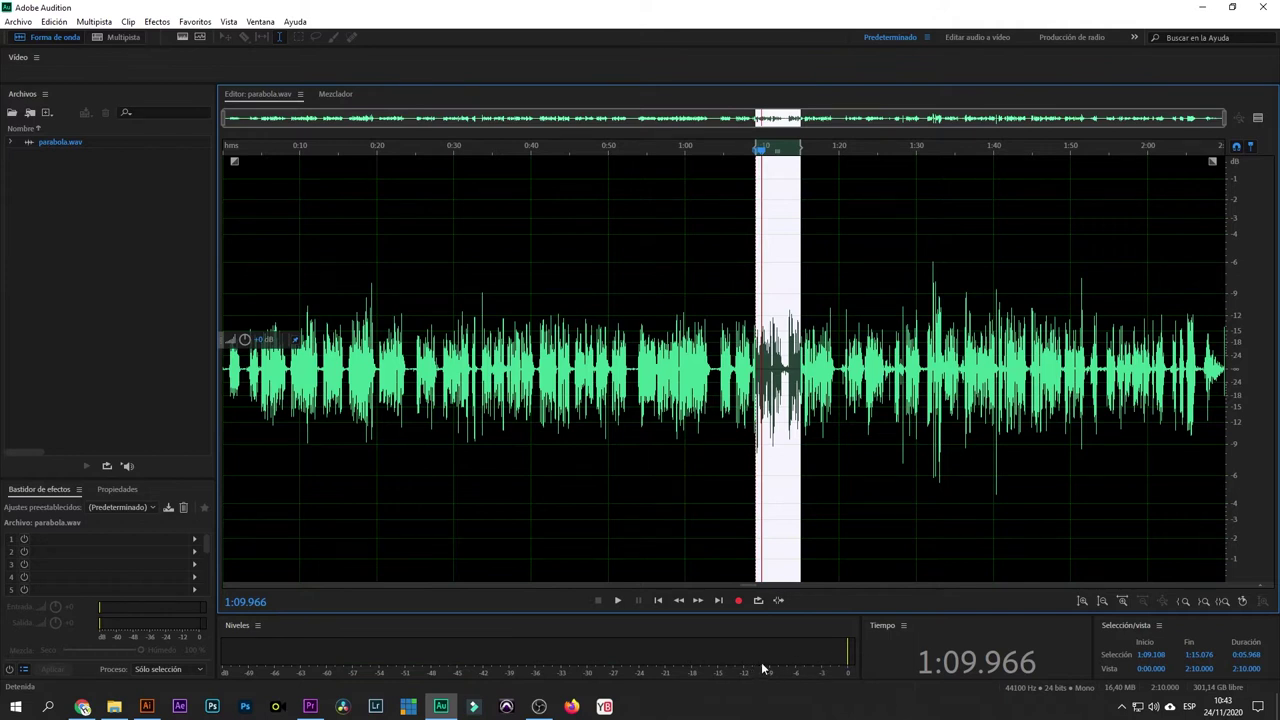
click(830, 430)
scroll(880, 420, up, 3)
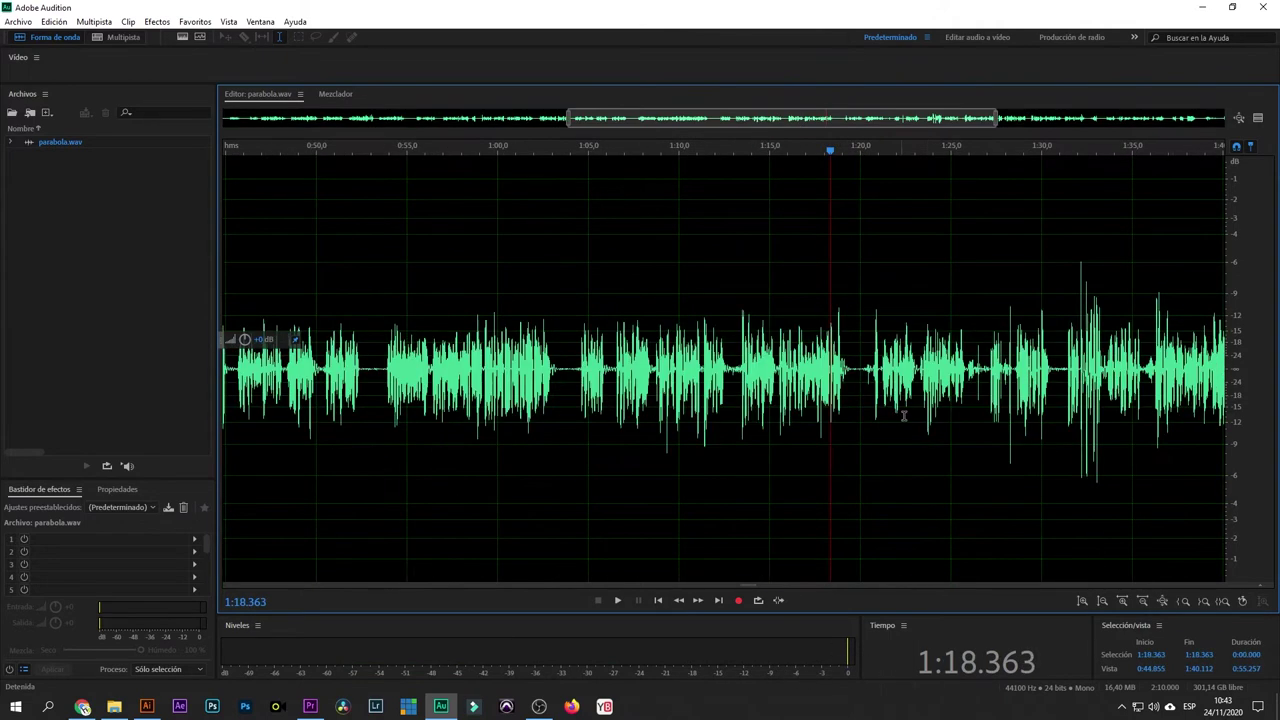
click(951, 440)
key(space)
key(space)
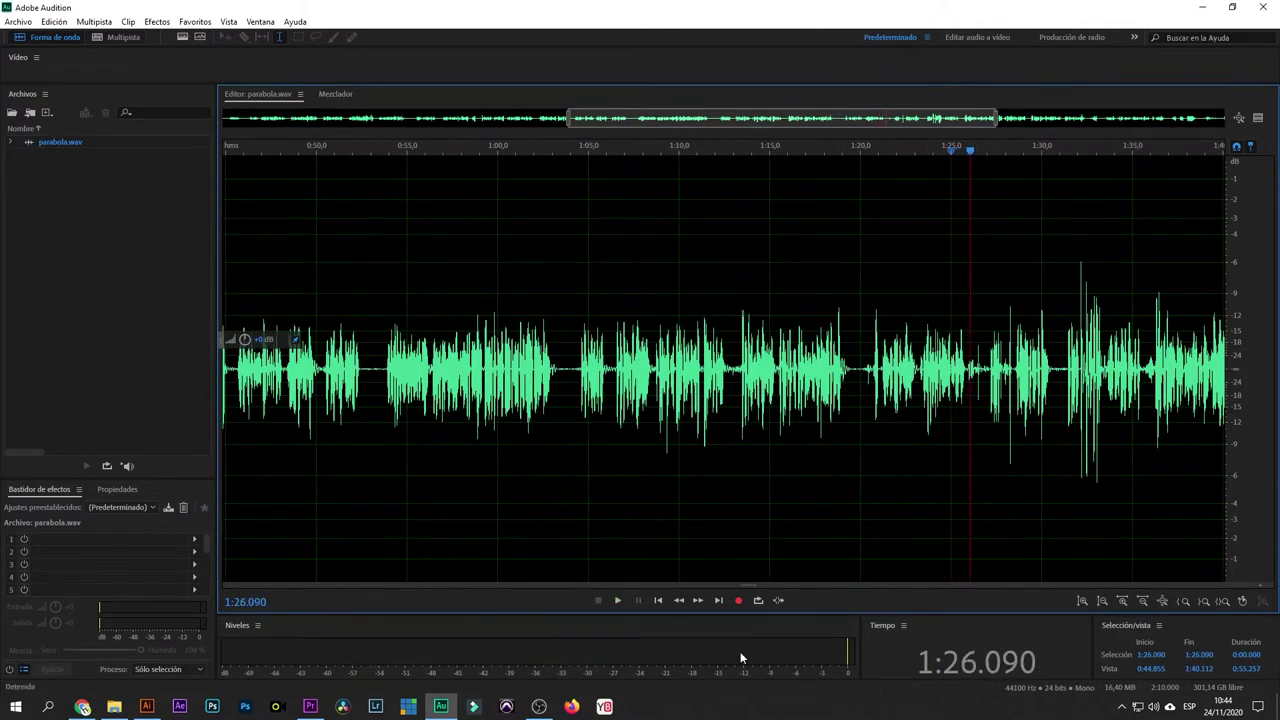
click(798, 385)
key(space)
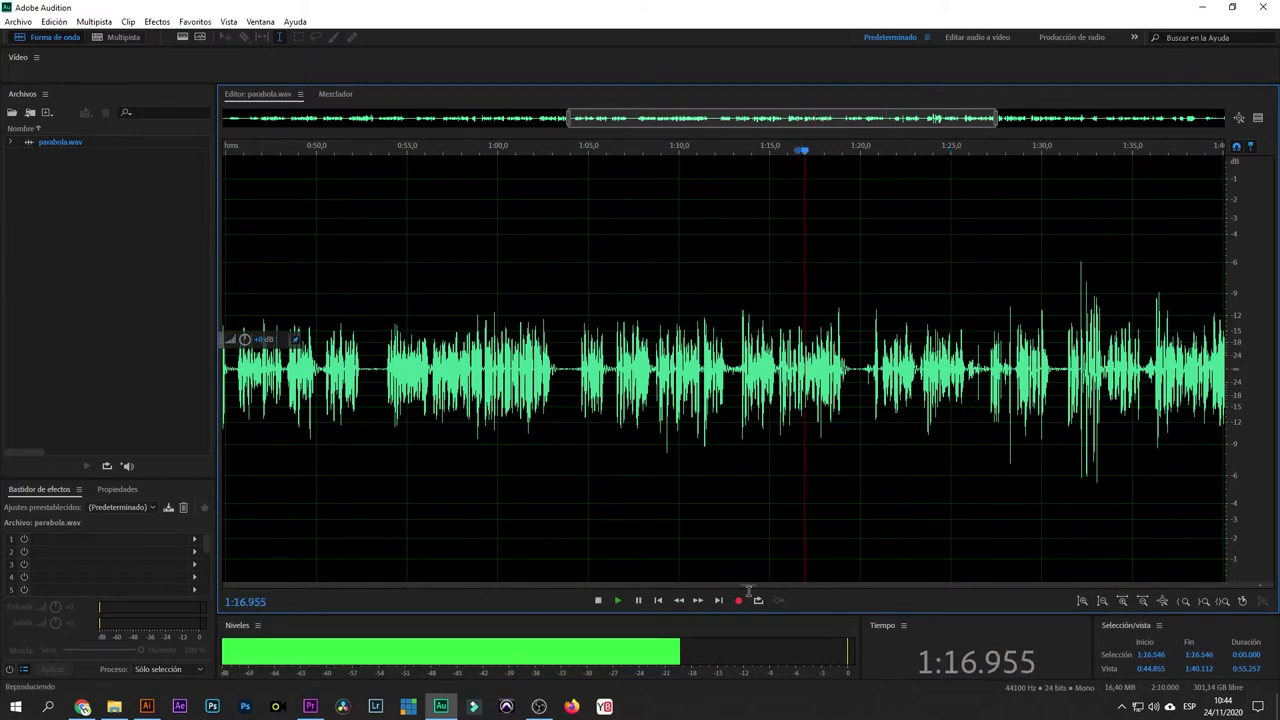
key(space)
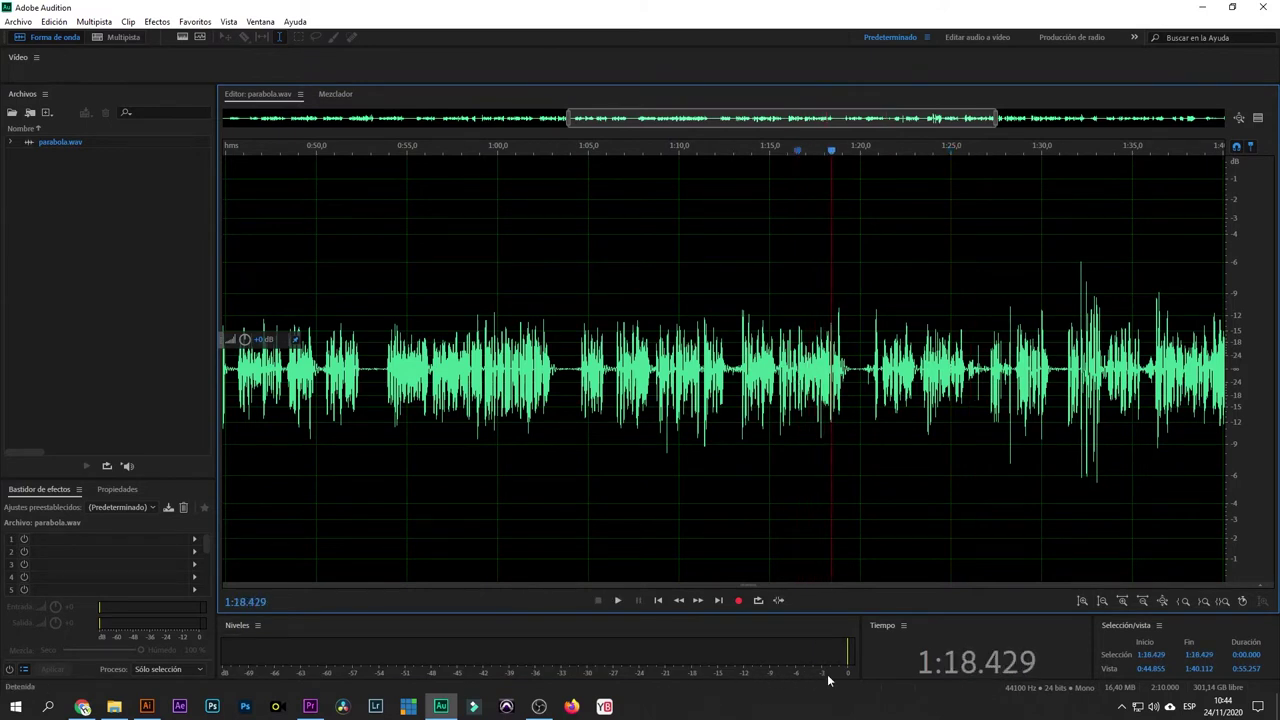
scroll(868, 488, down, 2)
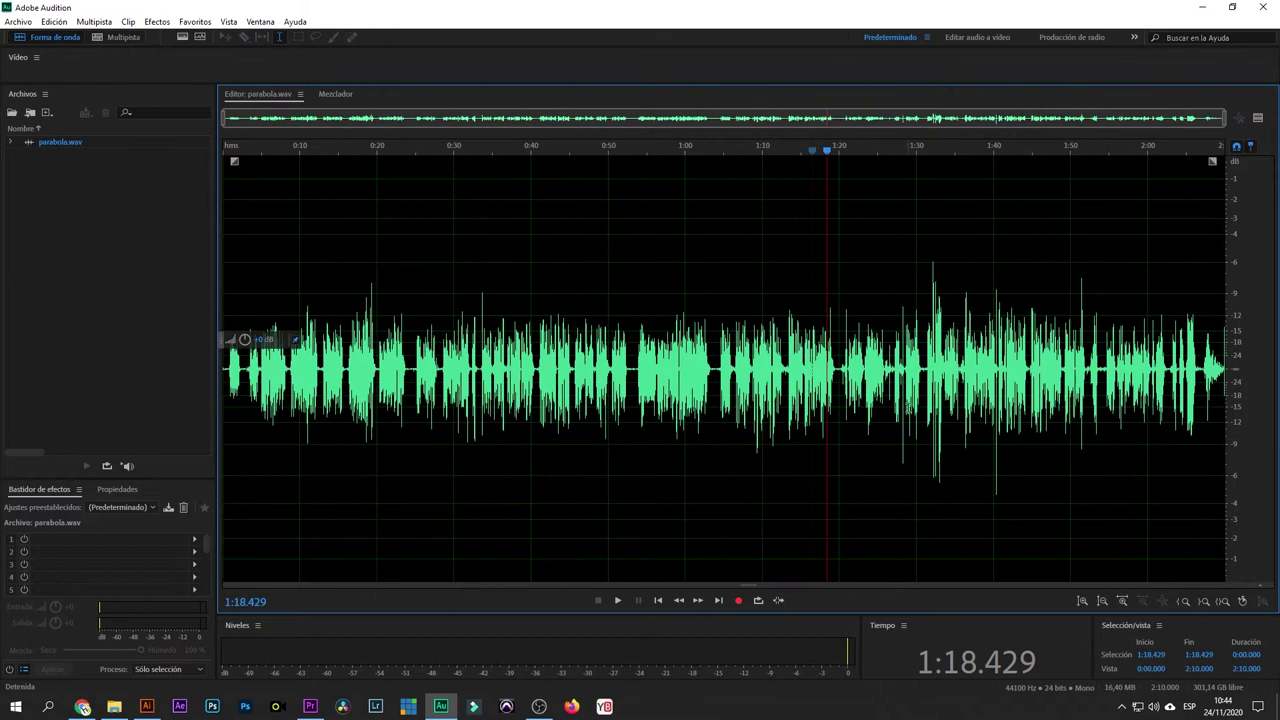
click(897, 384)
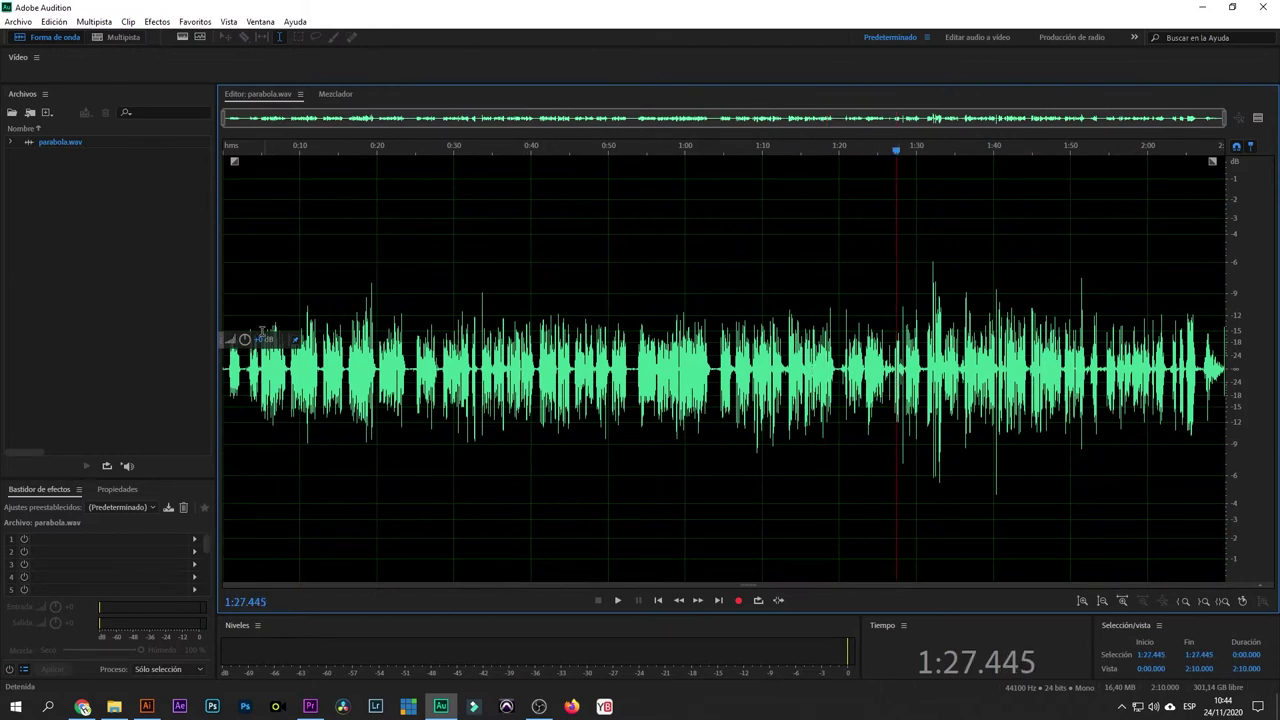
- Turn the volume of the opening pause, about the first 0.92 s, down to silence and play back the start
scroll(232, 413, up, 8)
click(285, 375)
drag(284, 374, 80, 380)
key(space)
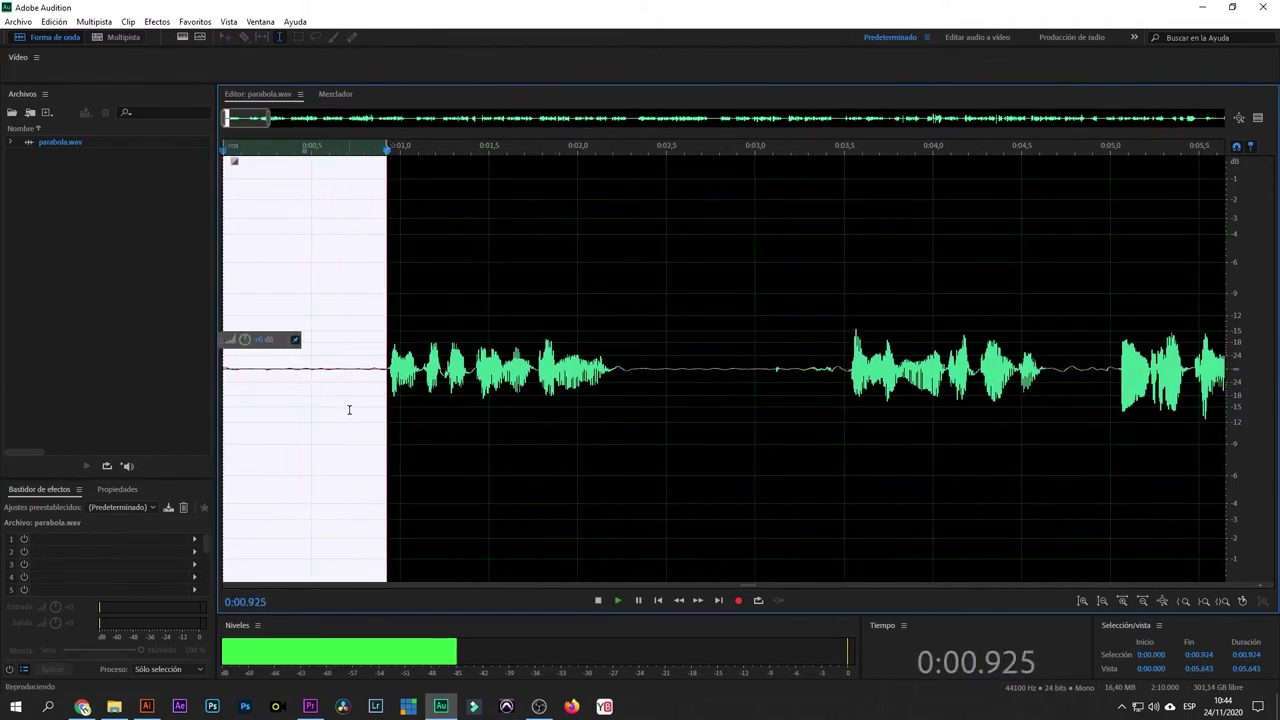
key(space)
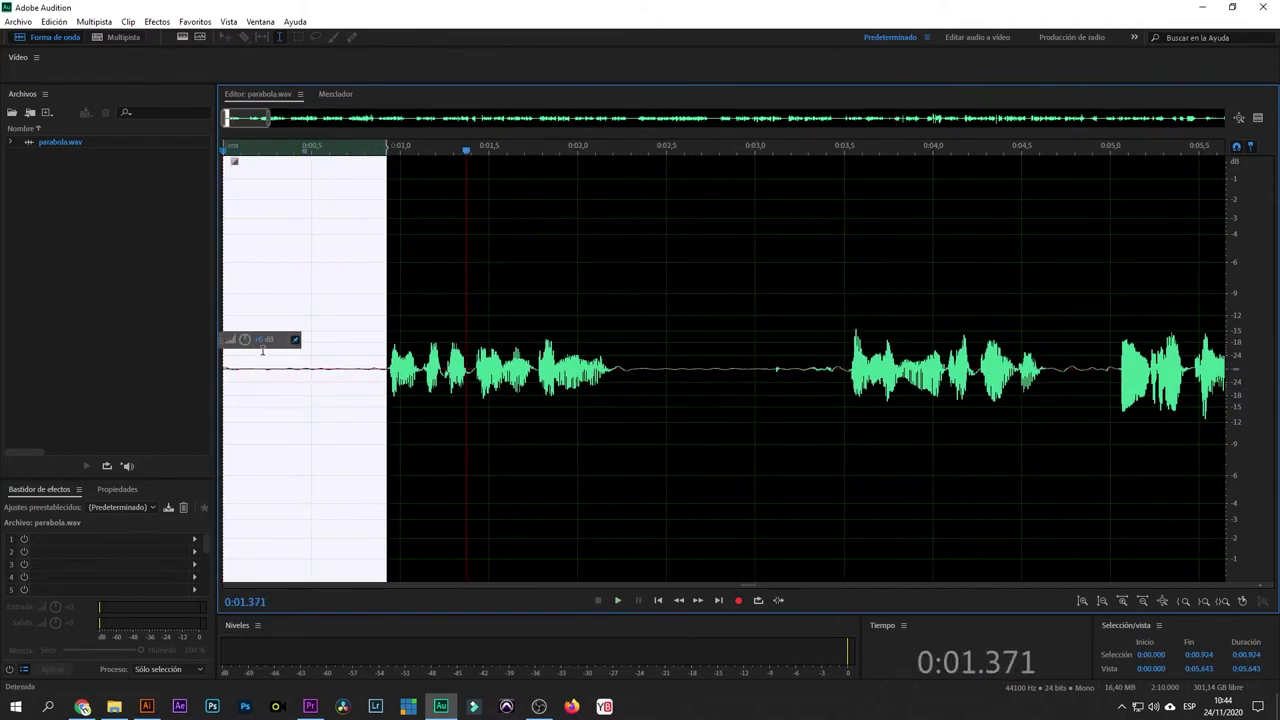
drag(244, 339, 3, 585)
click(298, 440)
key(space)
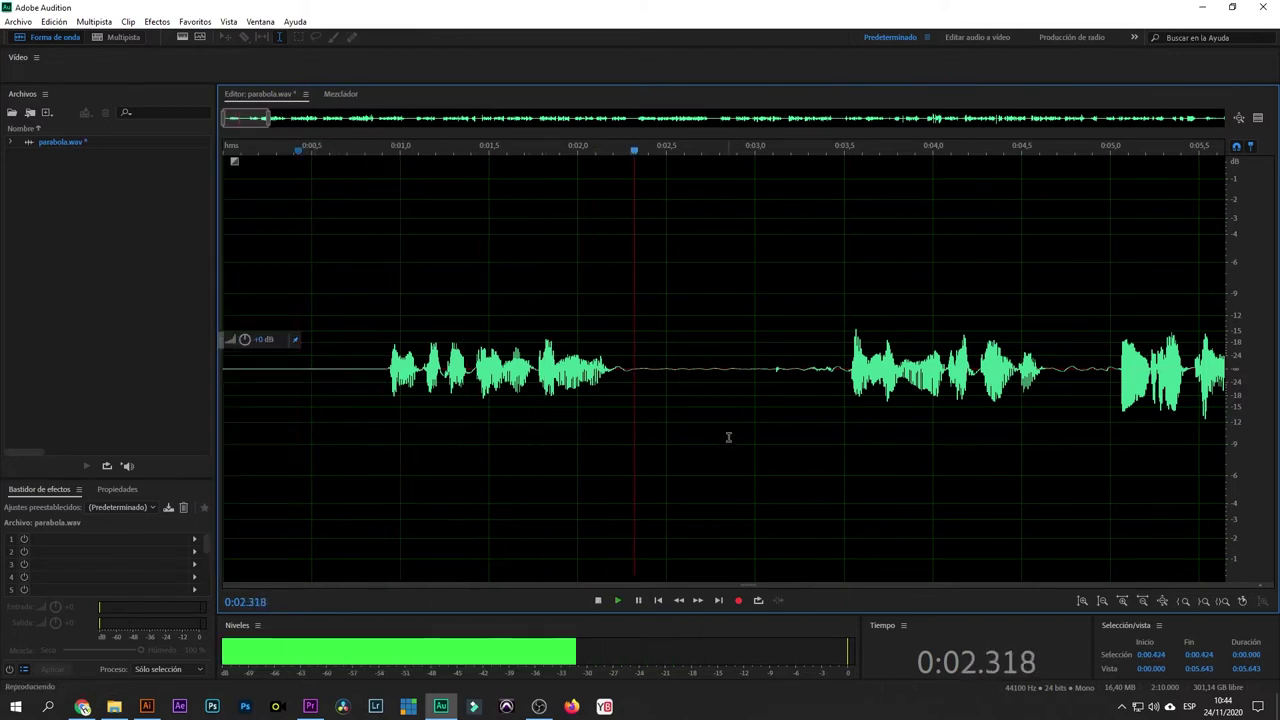
key(space)
scroll(729, 437, down, 8)
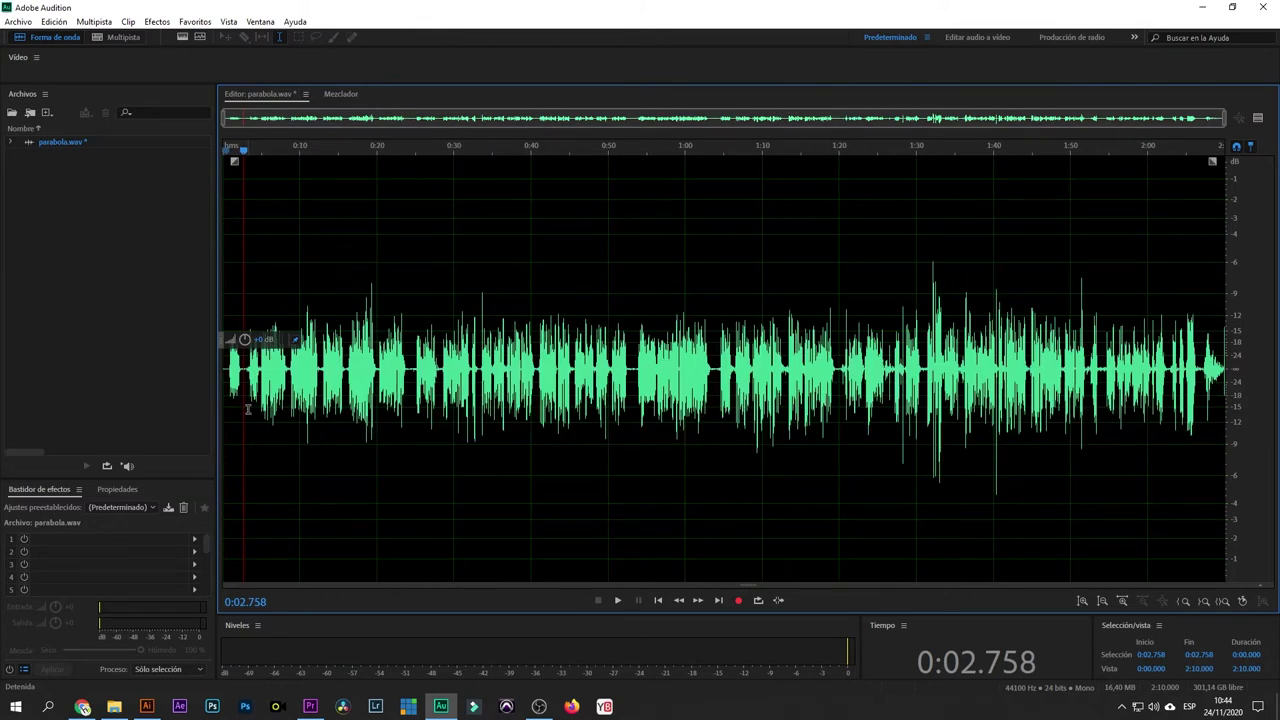
- Open the Waves VST 3 effect AudioTrack Mono and preview the opening section through it
scroll(247, 409, up, 6)
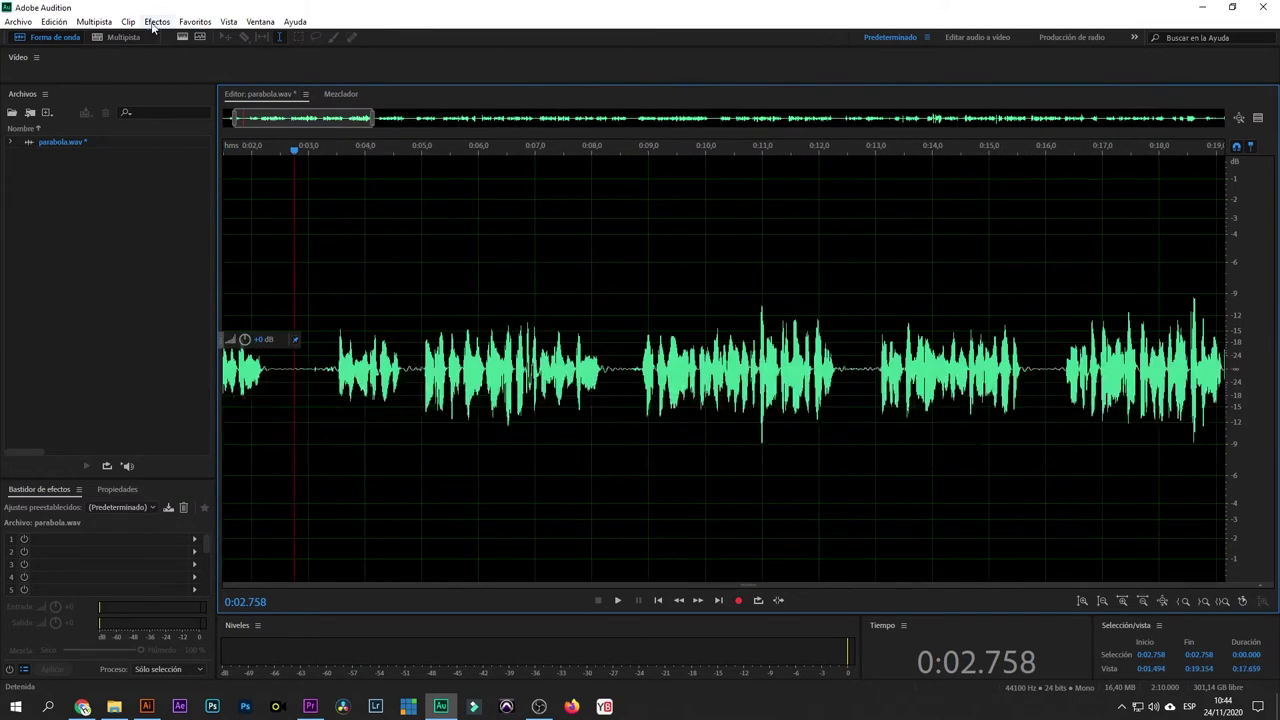
click(153, 25)
mouse_move(213, 355)
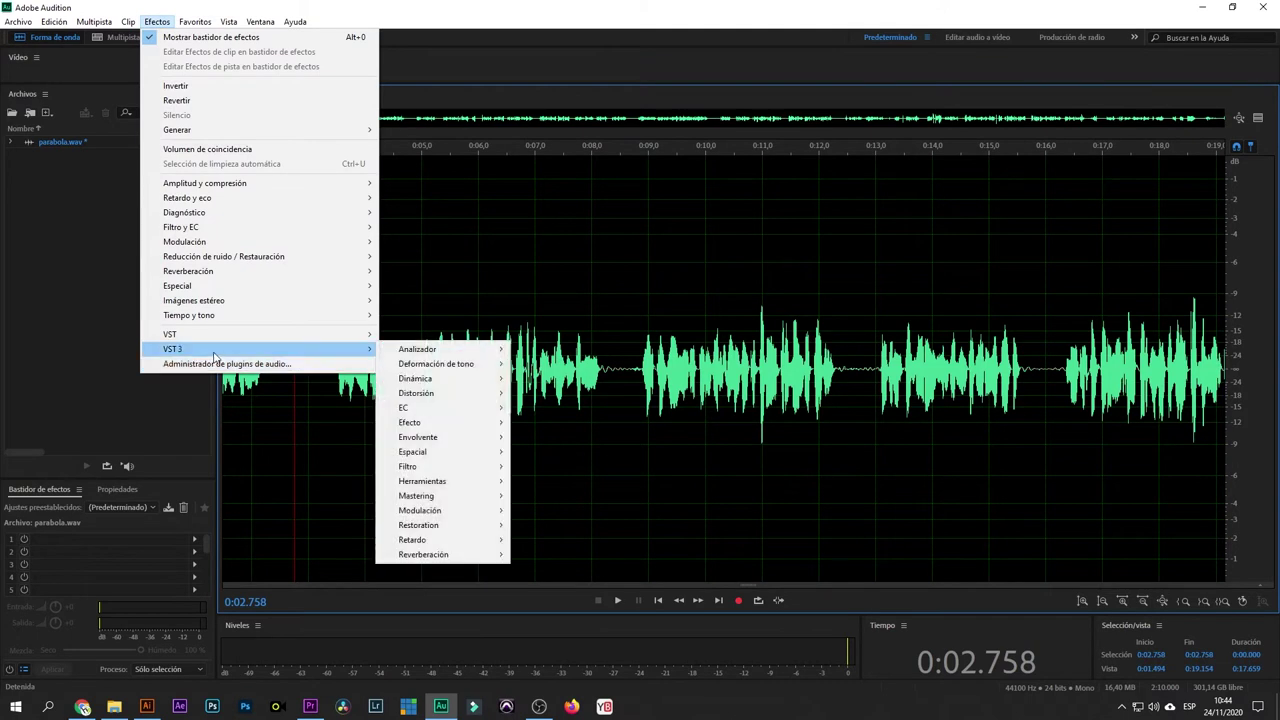
mouse_move(498, 428)
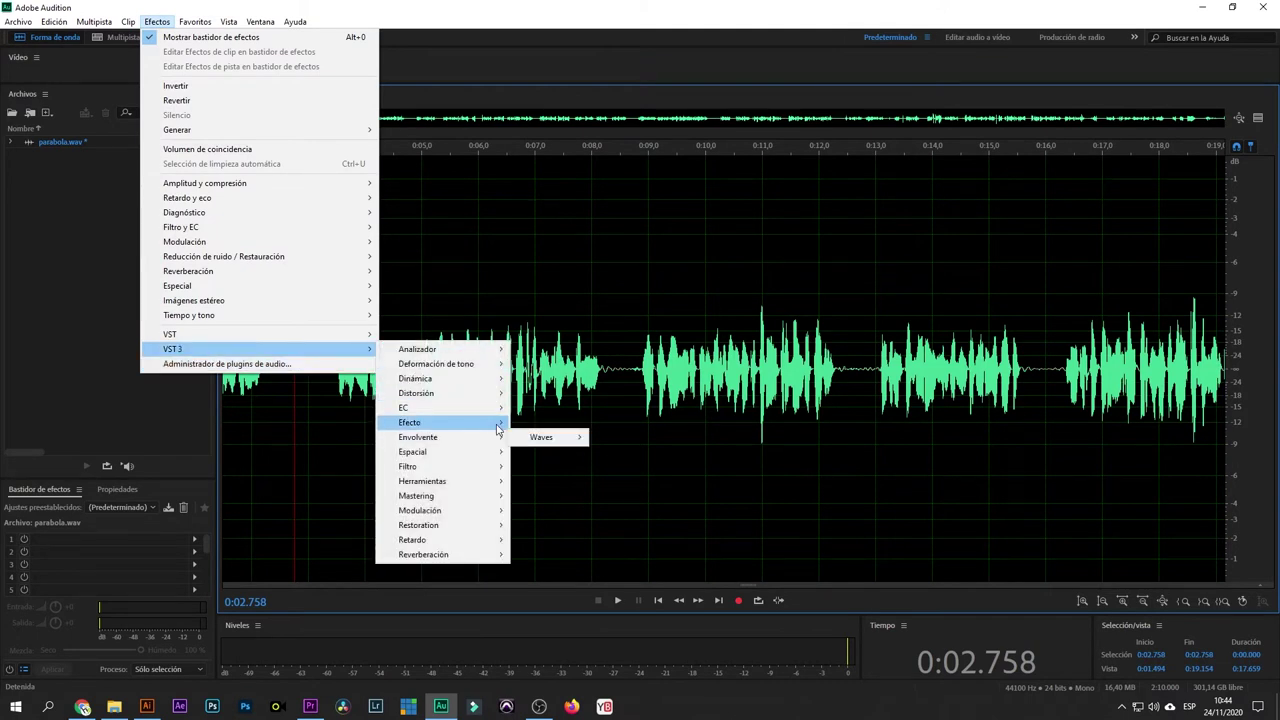
mouse_move(585, 466)
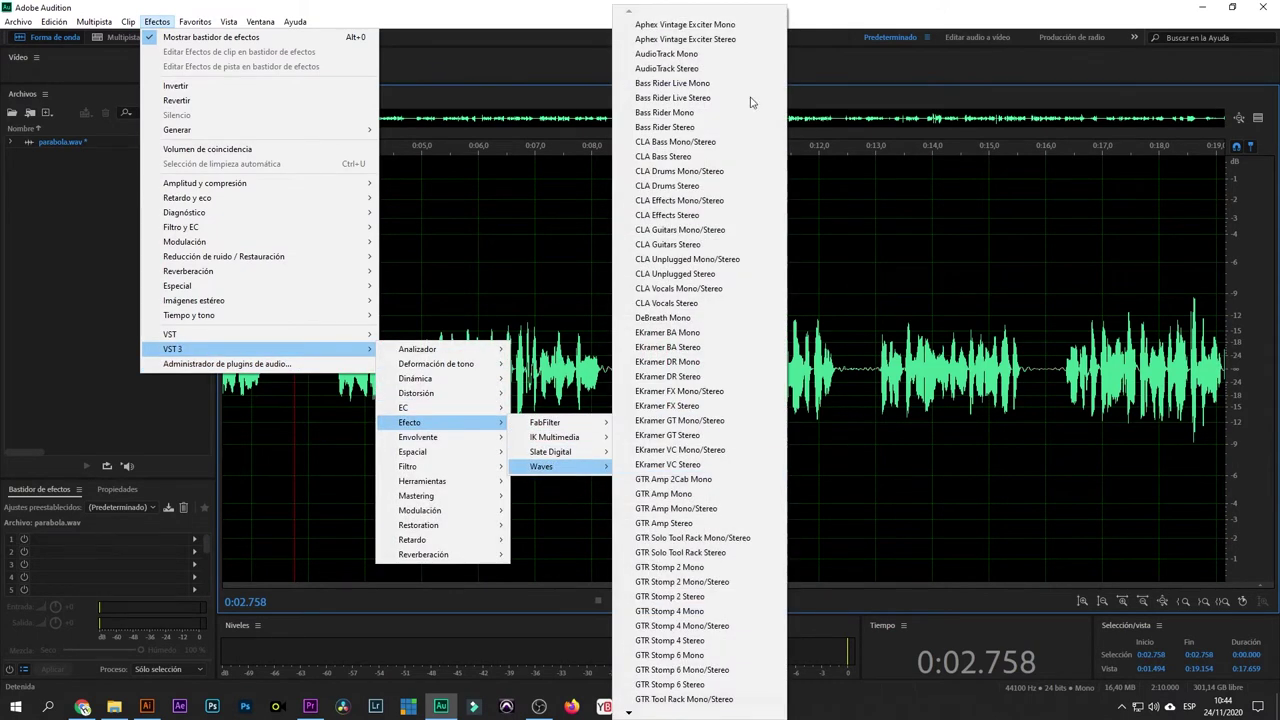
click(686, 56)
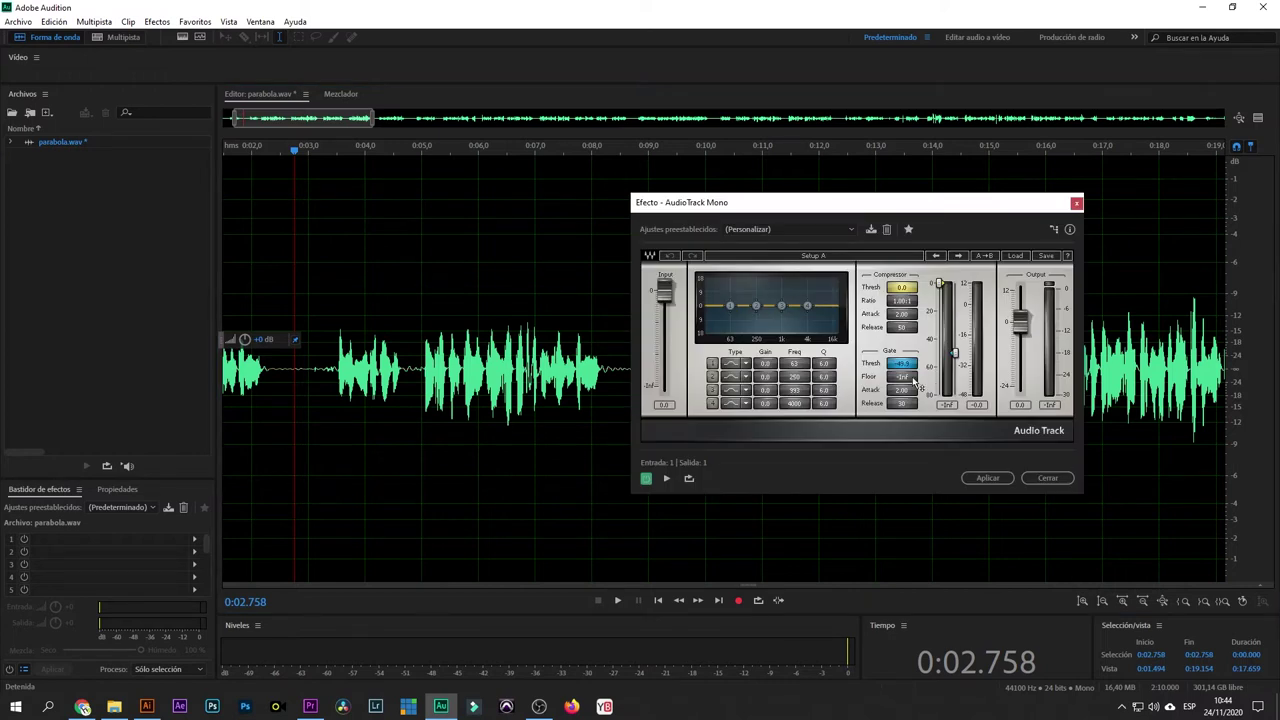
double_click(491, 407)
key(space)
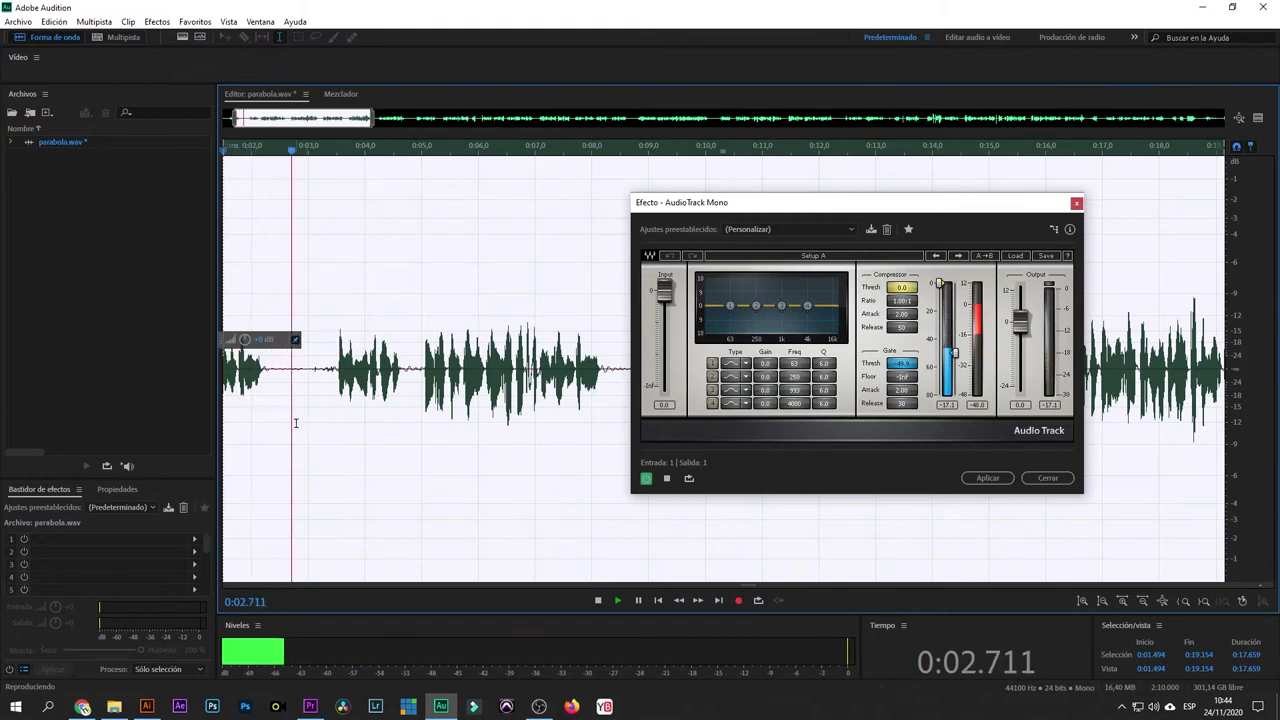
key(space)
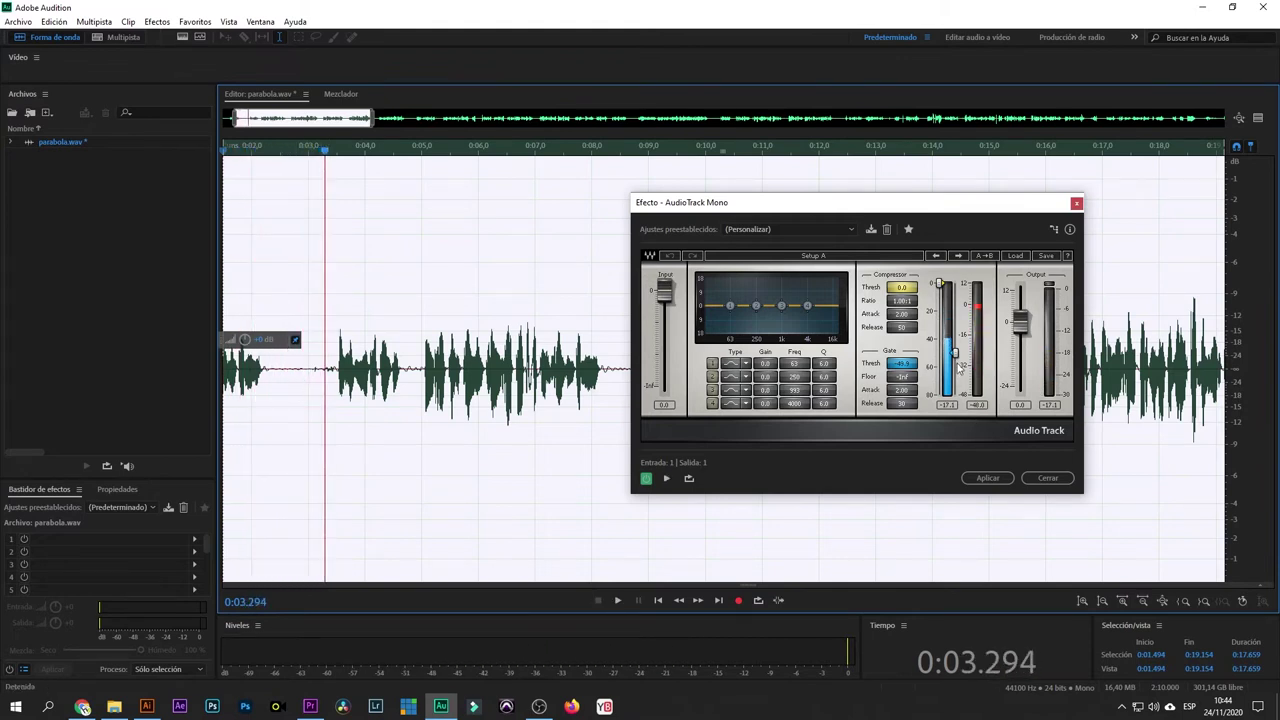
- Try higher gate thresholds in AudioTrack Mono, about -40 dB and near 0 dB, previewing the narration around 0:03
mouse_move(955, 357)
mouse_down()
mouse_move(955, 283)
mouse_move(955, 368)
mouse_move(955, 340)
mouse_up()
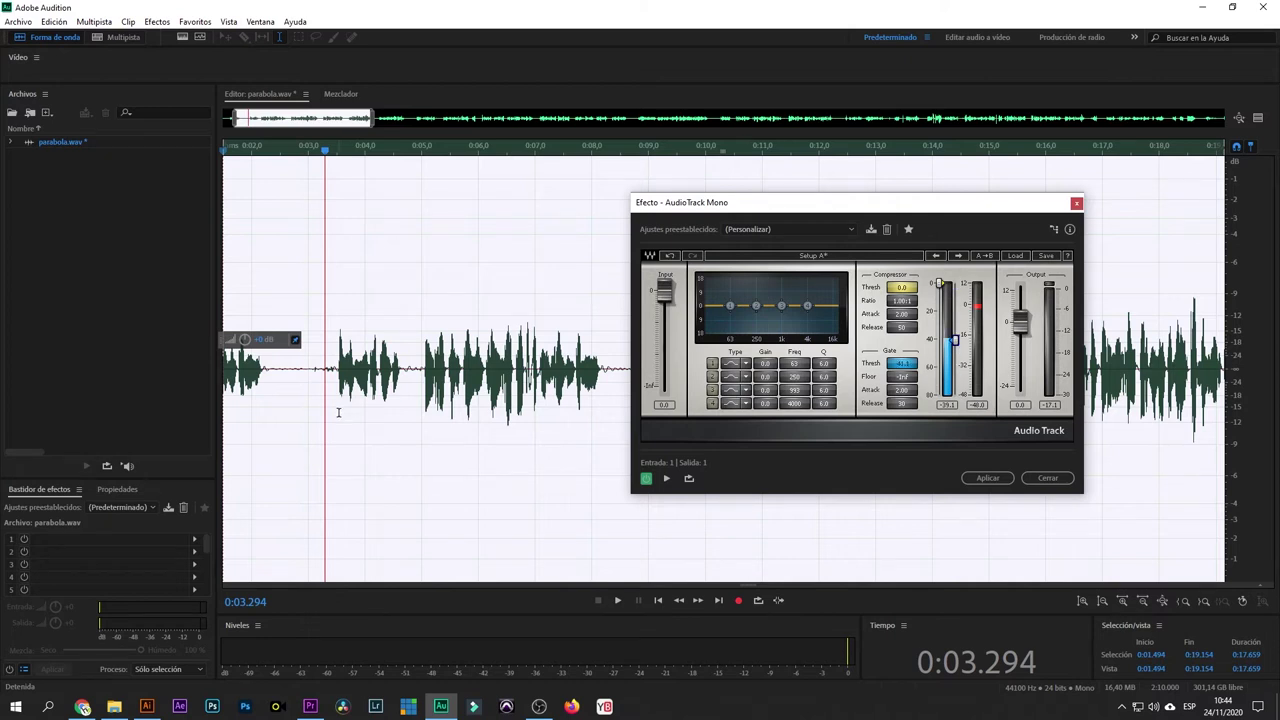
key(space)
key(space)
drag(955, 340, 955, 288)
click(332, 402)
key(space)
key(space)
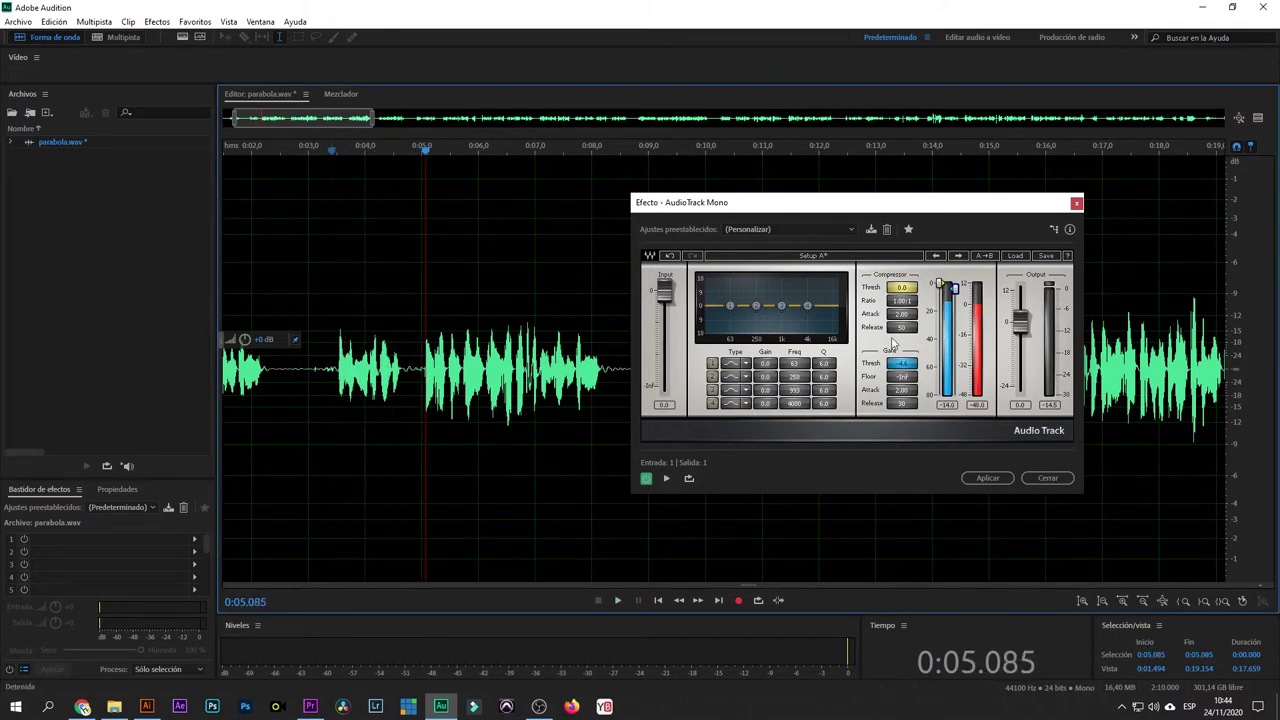
- Lower the gate threshold to about -55 dB, previewing the narration from 0:03, and apply AudioTrack Mono to the recording
drag(955, 288, 955, 356)
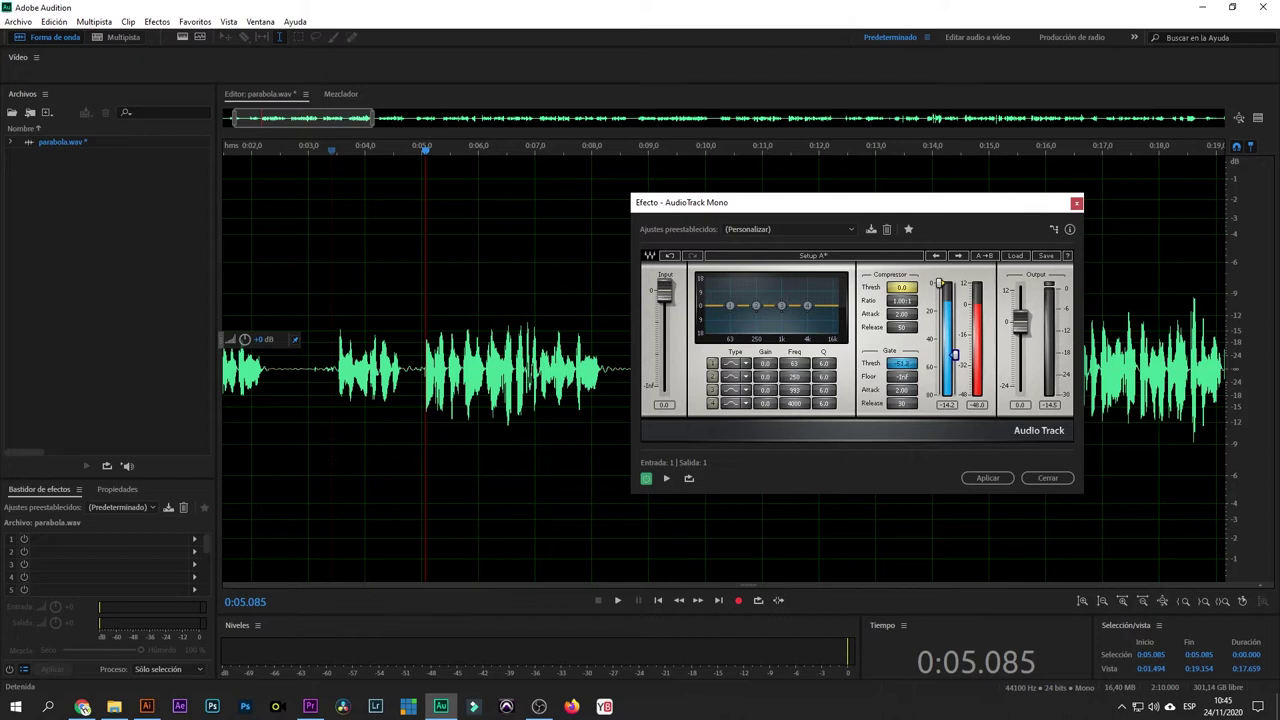
click(306, 400)
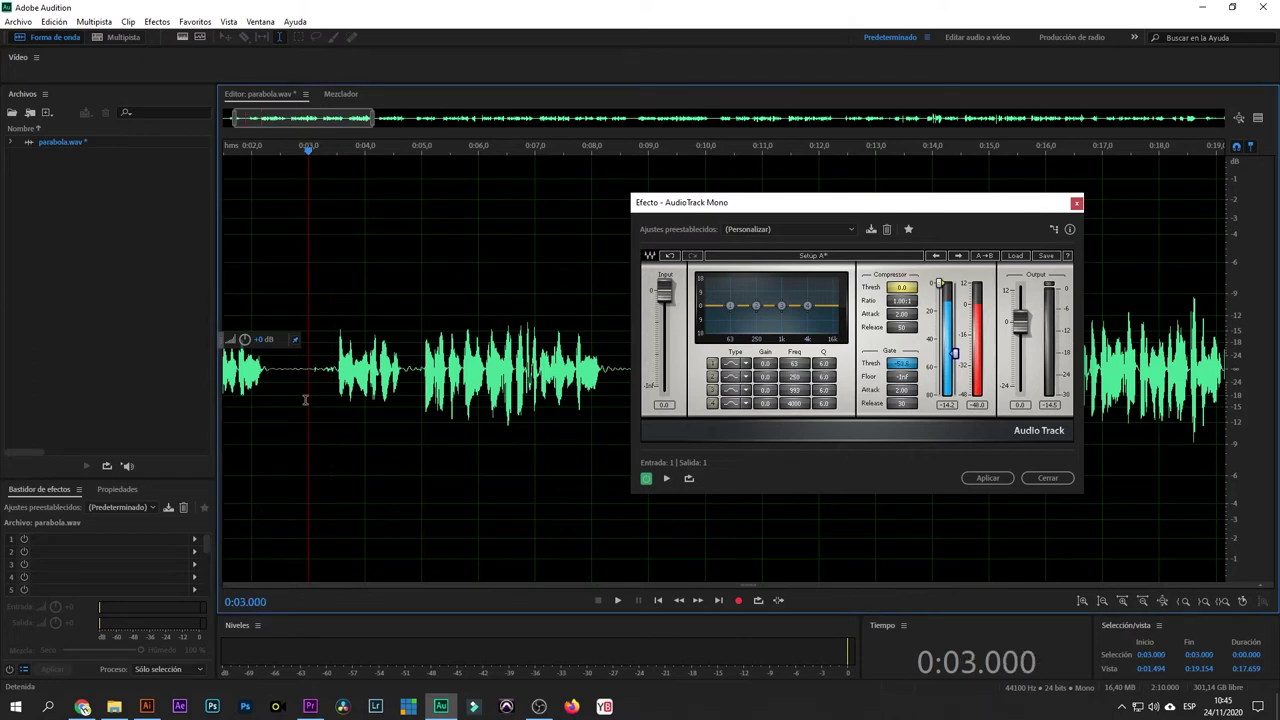
key(space)
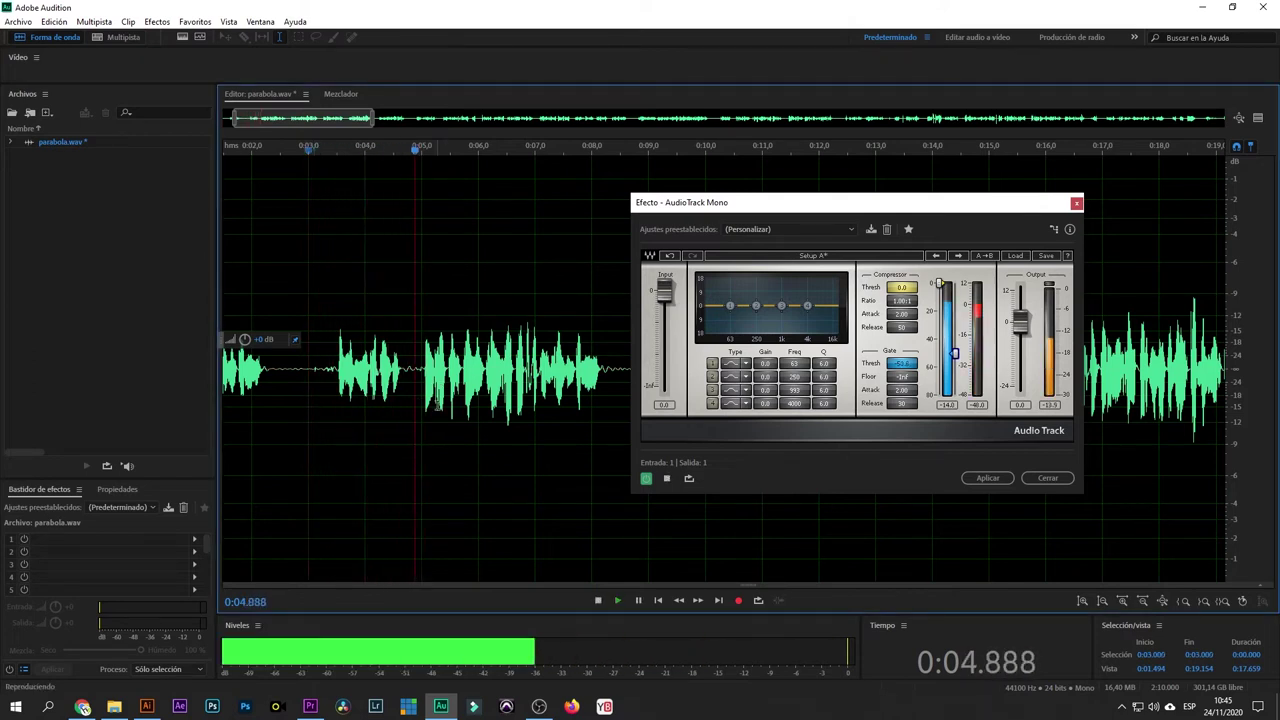
key(space)
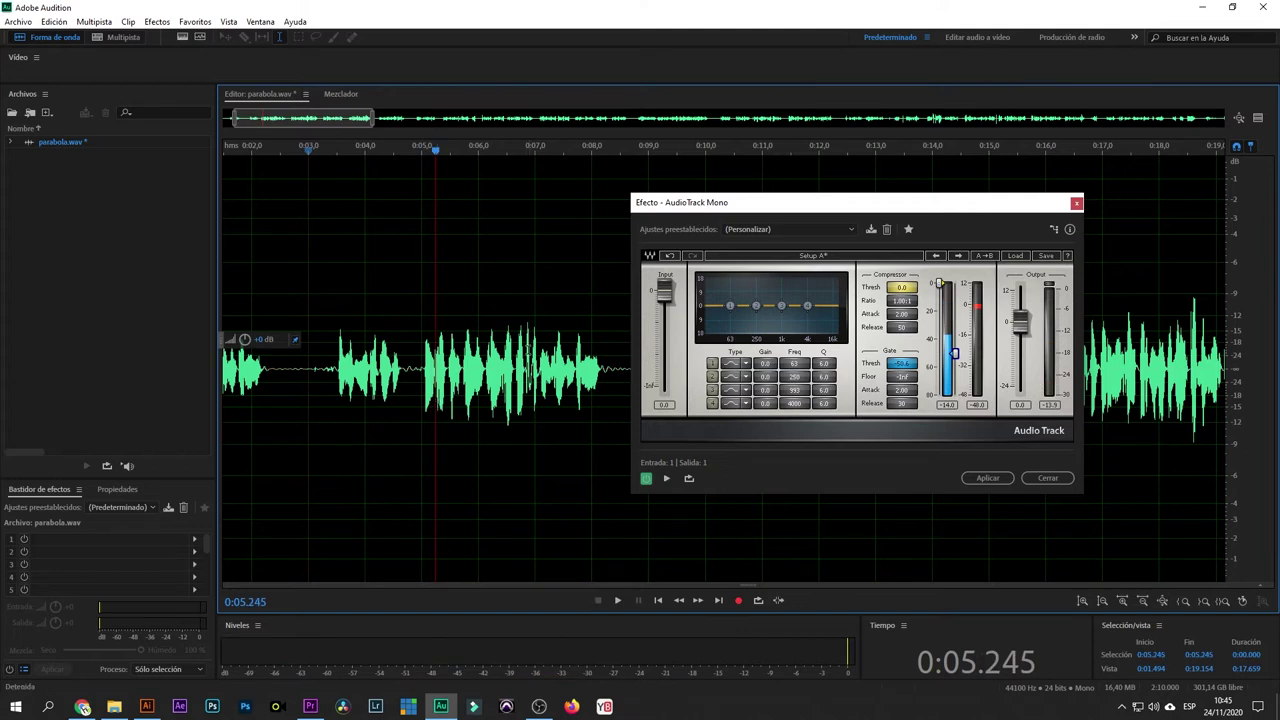
click(956, 354)
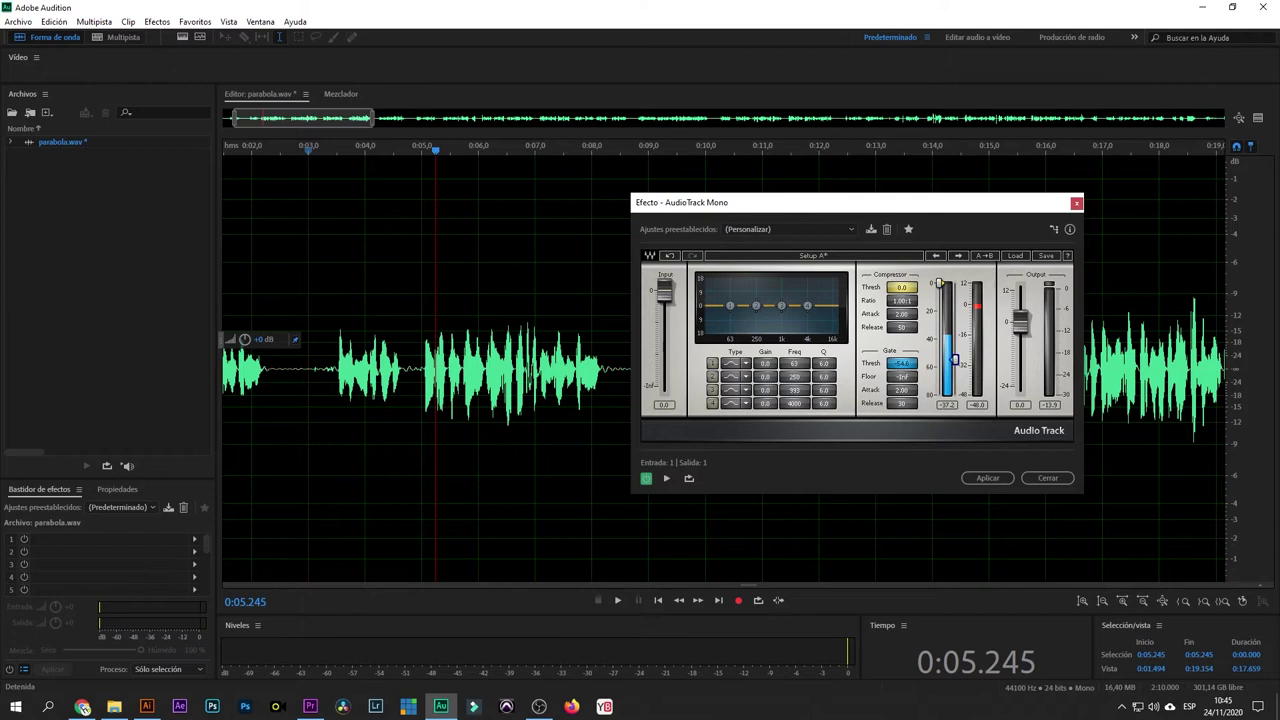
click(983, 479)
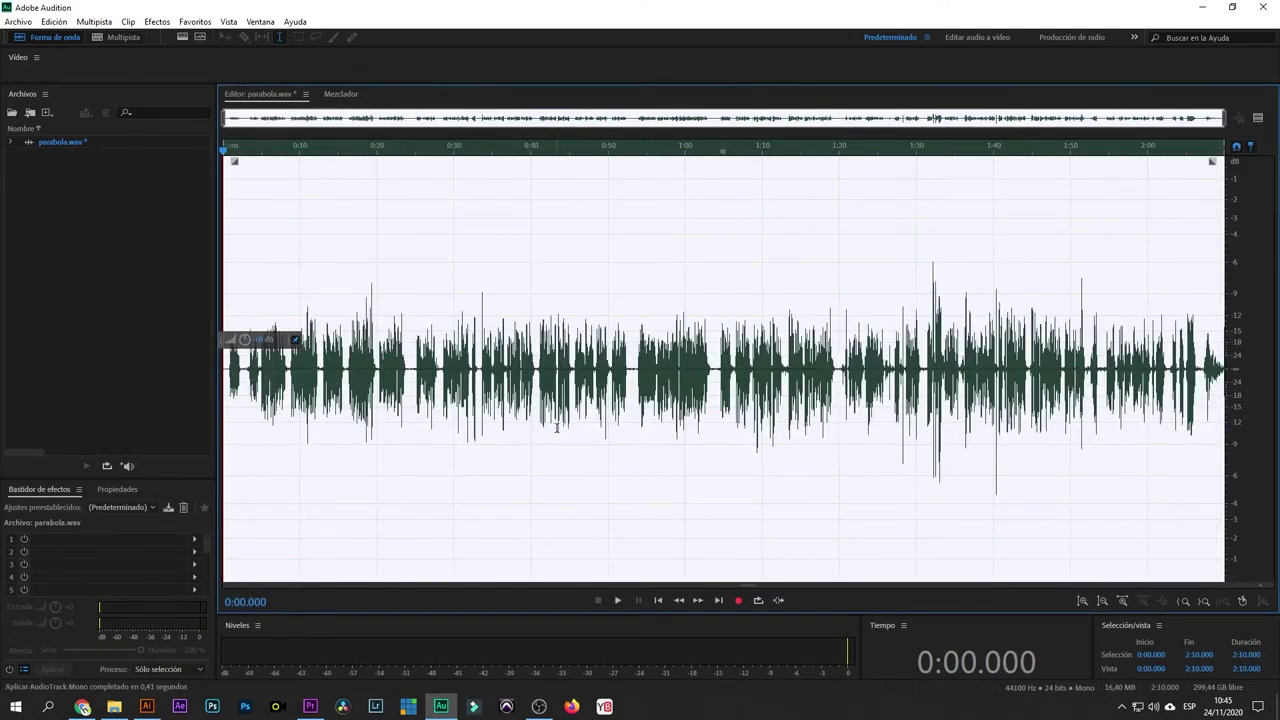
- Capture a noise print in the Noise Reduction process from about 0.7 s of the pause near 1:03.5
scroll(686, 413, up, 6)
scroll(943, 409, down, 2)
click(953, 397)
key(space)
key(space)
drag(961, 405, 990, 459)
click(157, 21)
mouse_move(259, 259)
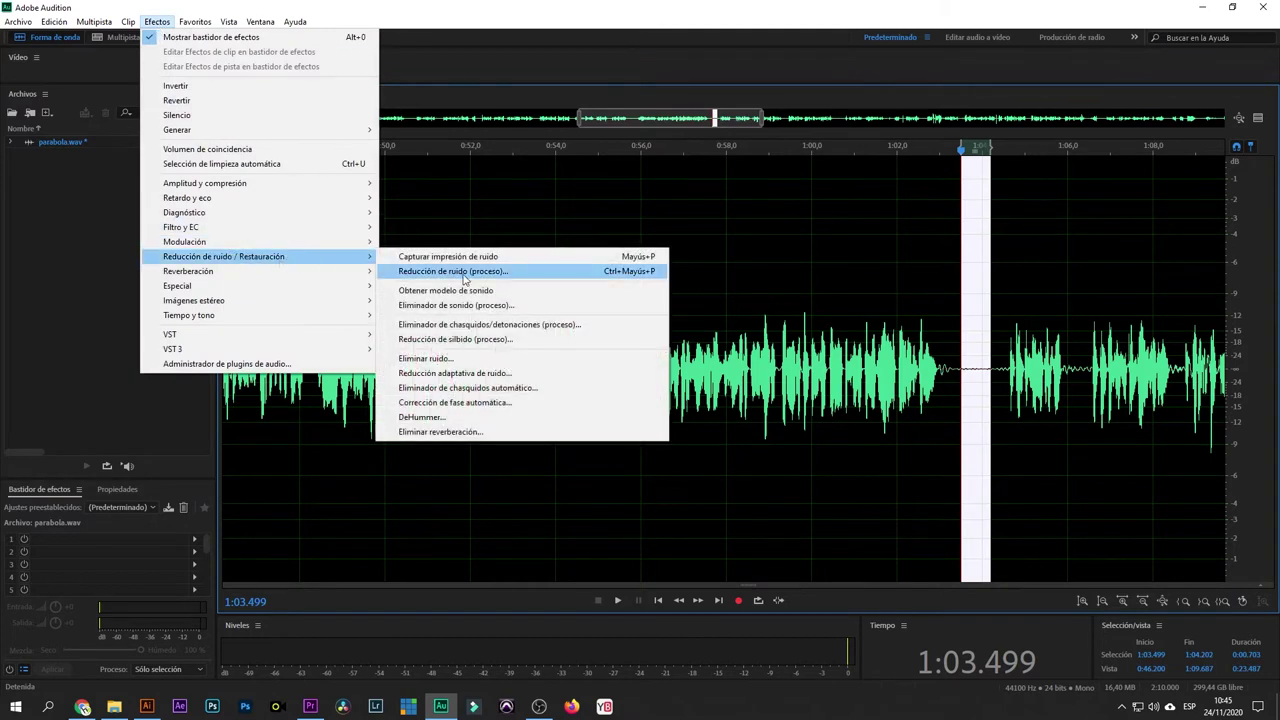
click(478, 276)
click(169, 188)
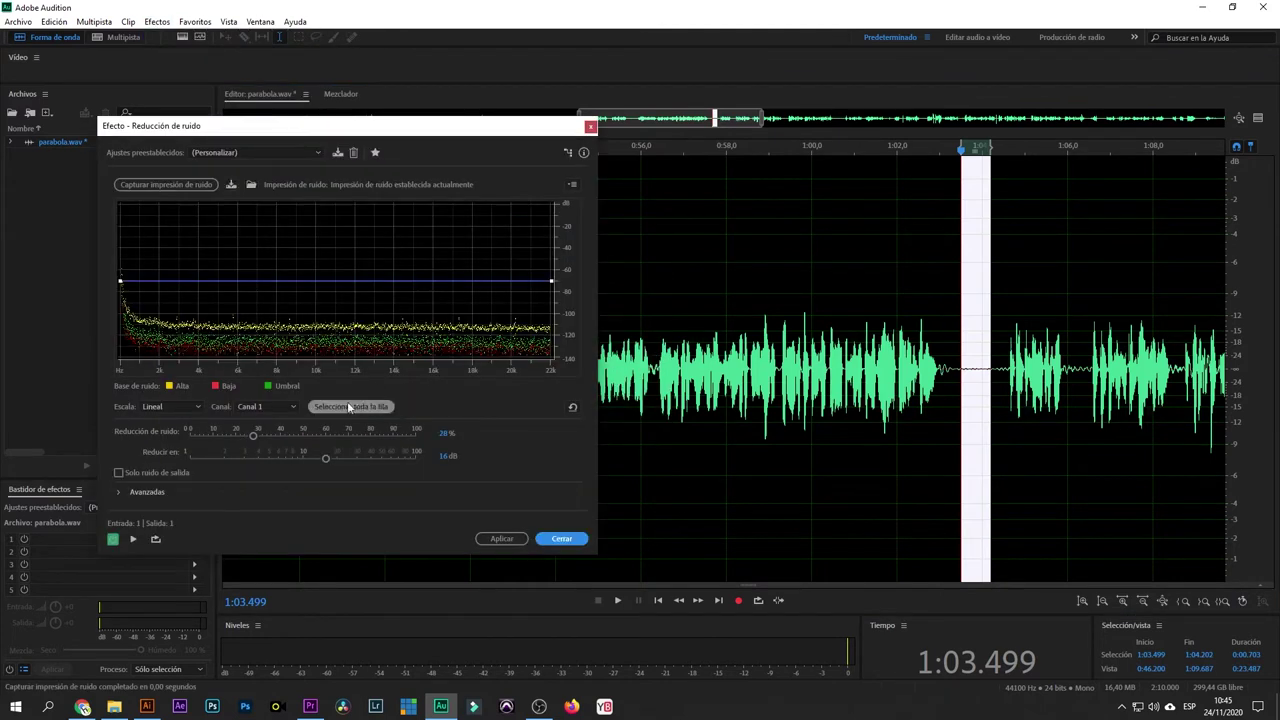
- Select the entire file, preview the noise reduction on the narration, and apply it with the reduction amount set to 10 %
click(345, 406)
key(space)
click(950, 407)
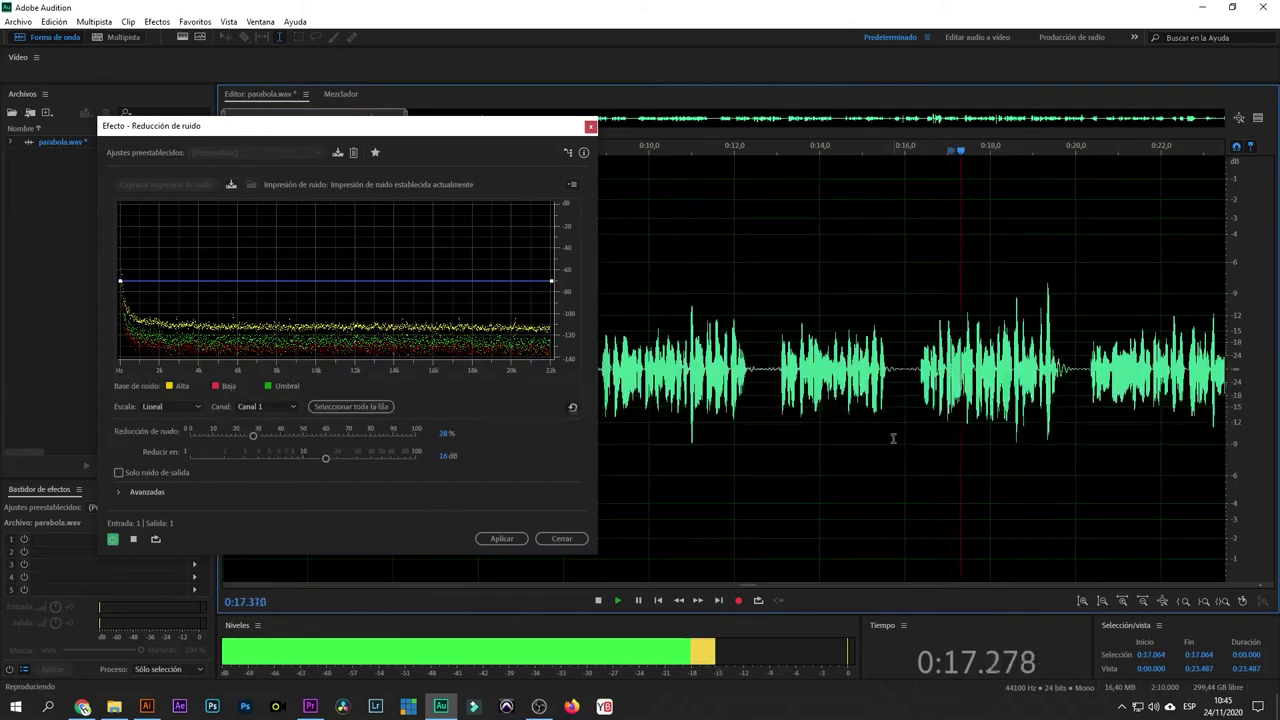
click(719, 431)
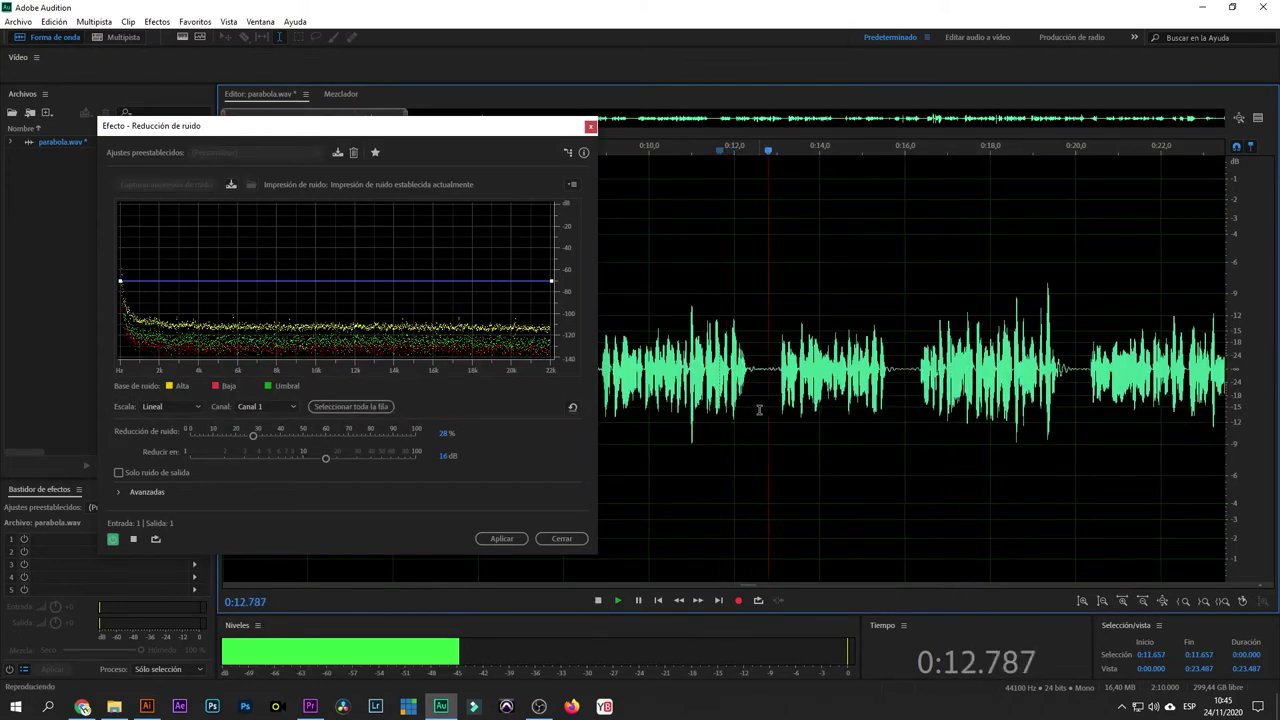
key(space)
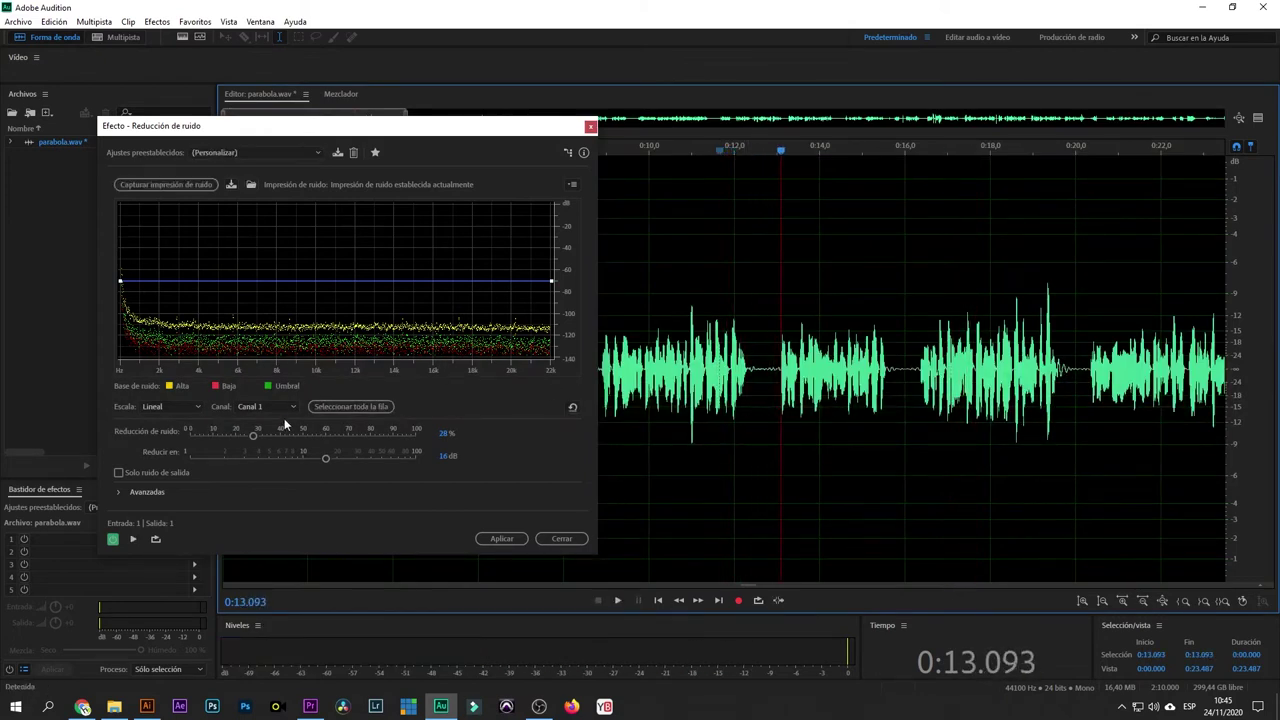
drag(254, 437, 209, 455)
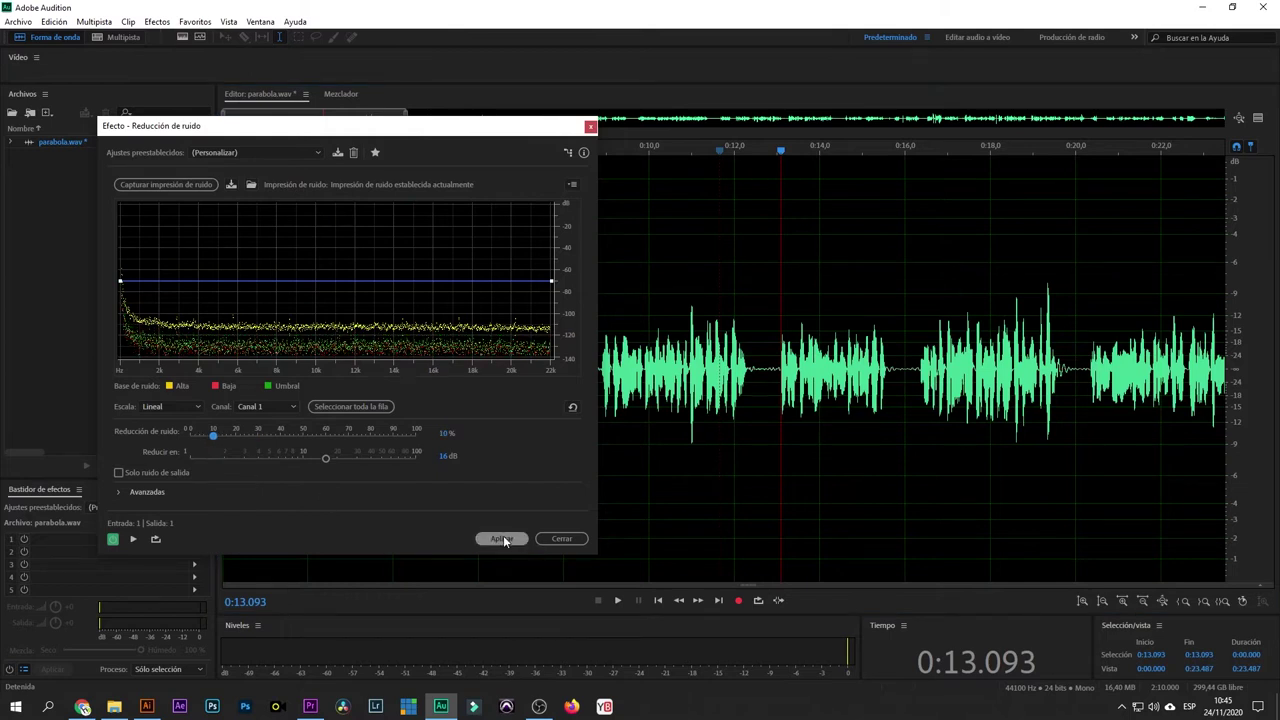
click(501, 539)
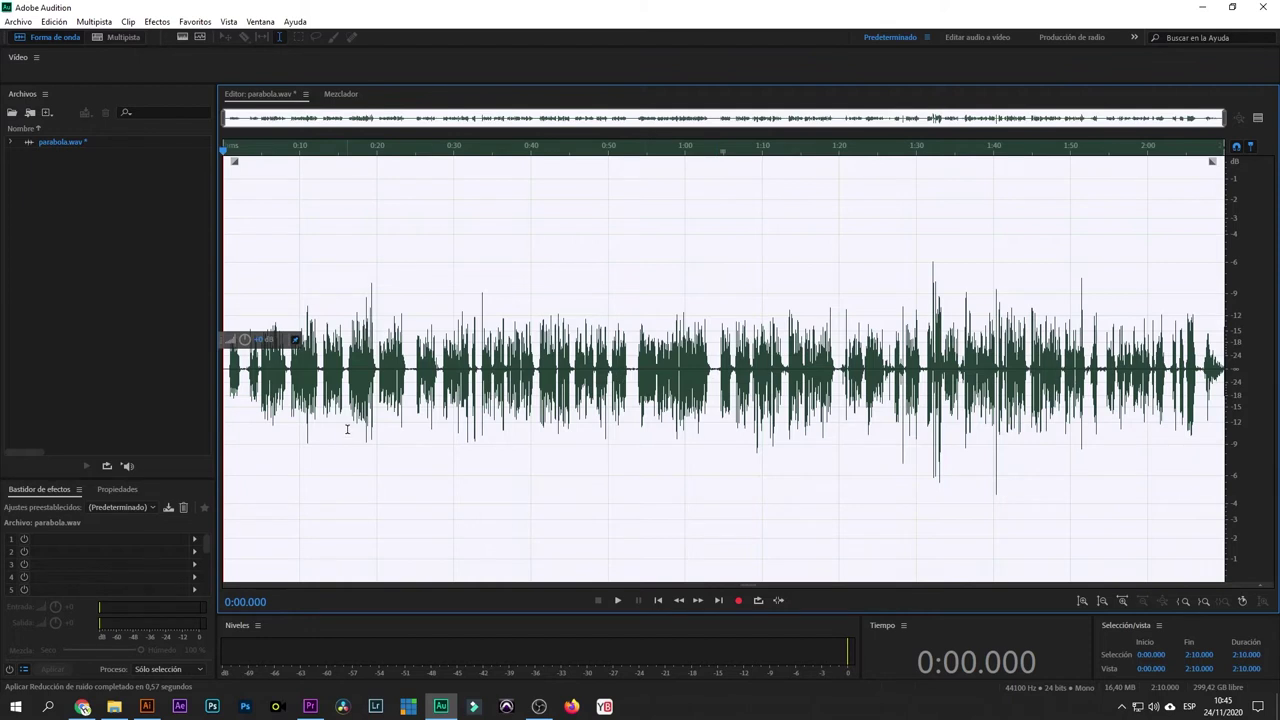
- Select the pause from about 0:02.26 to 0:03.5 and play it to listen for residual noise
click(227, 381)
scroll(227, 381, up, 10)
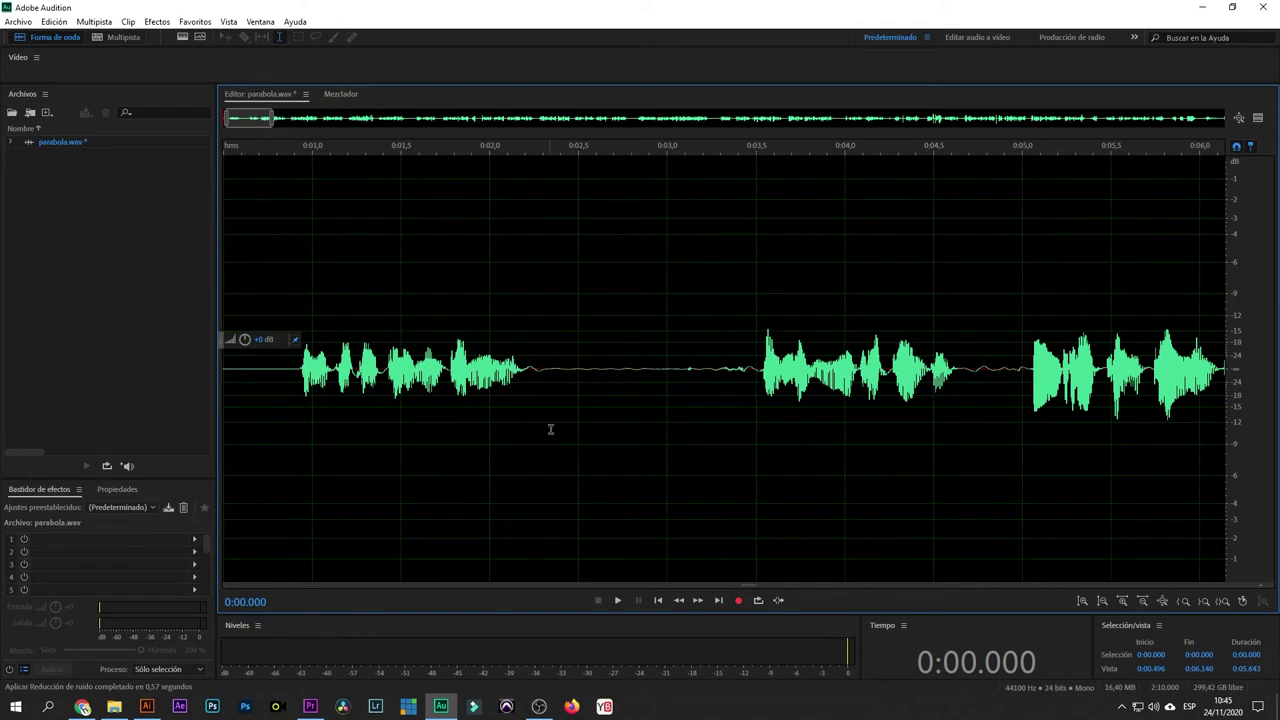
drag(536, 373, 757, 405)
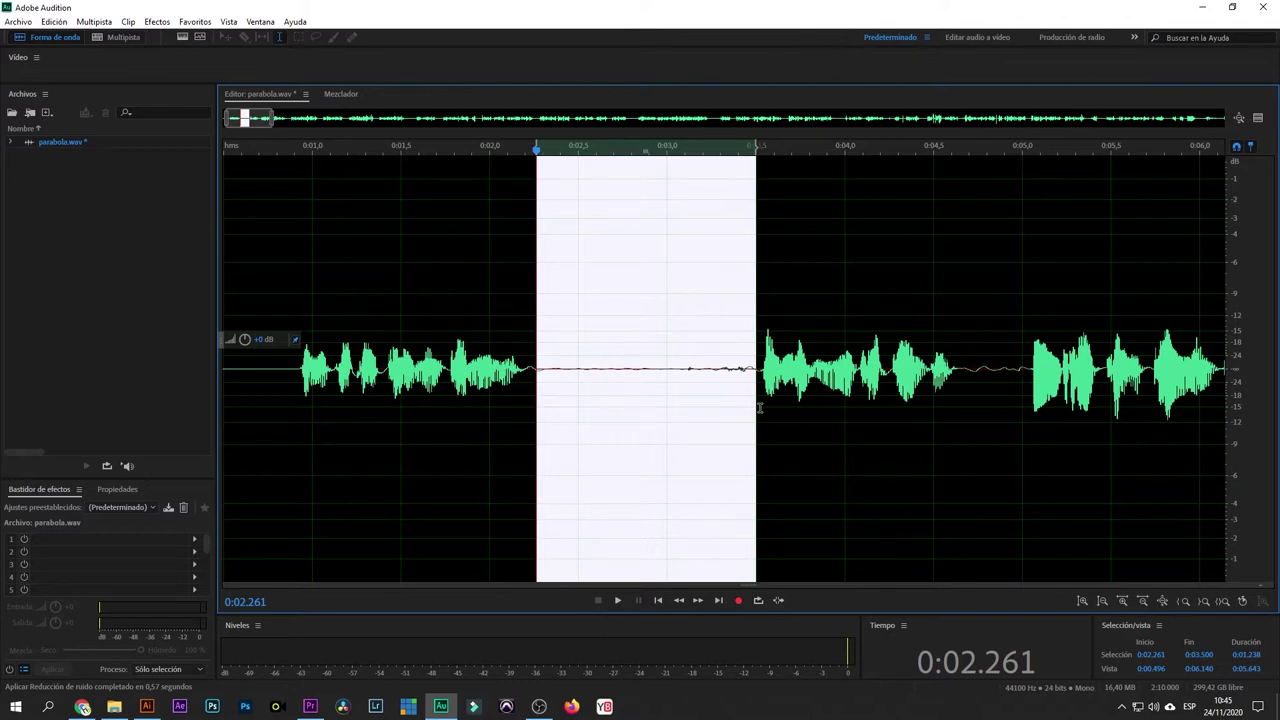
click(544, 153)
key(space)
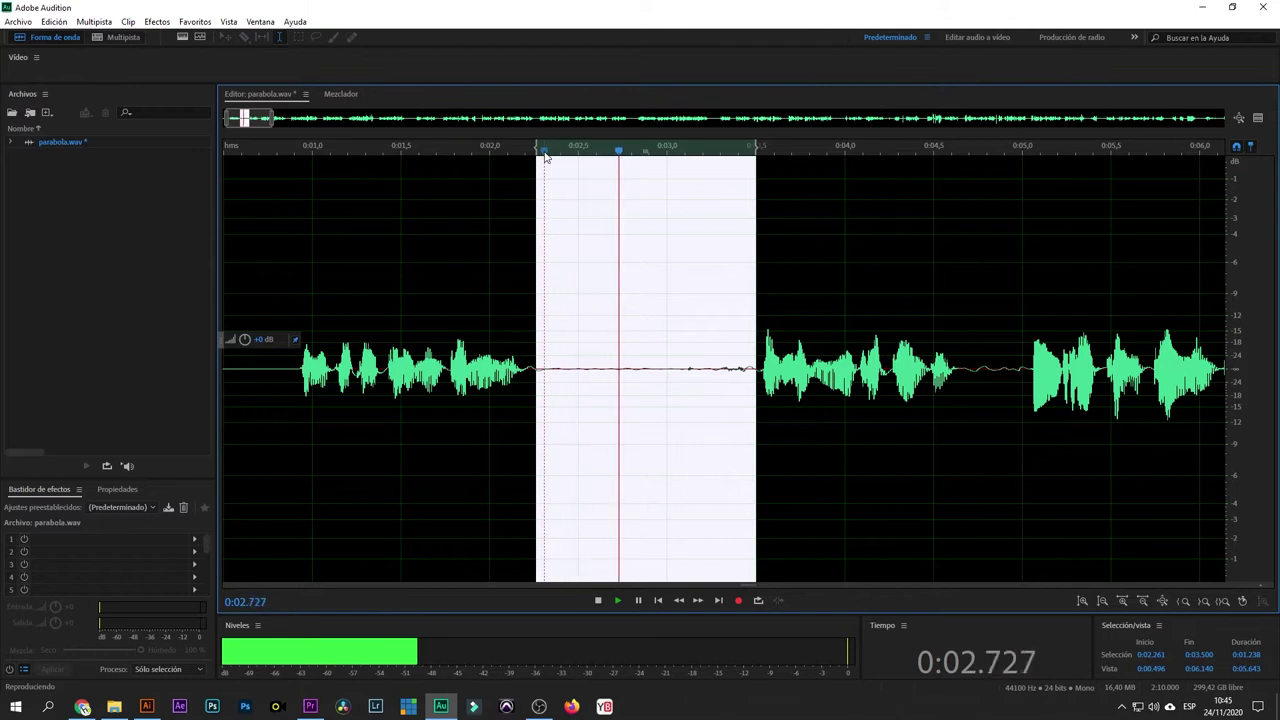
key(space)
click(544, 153)
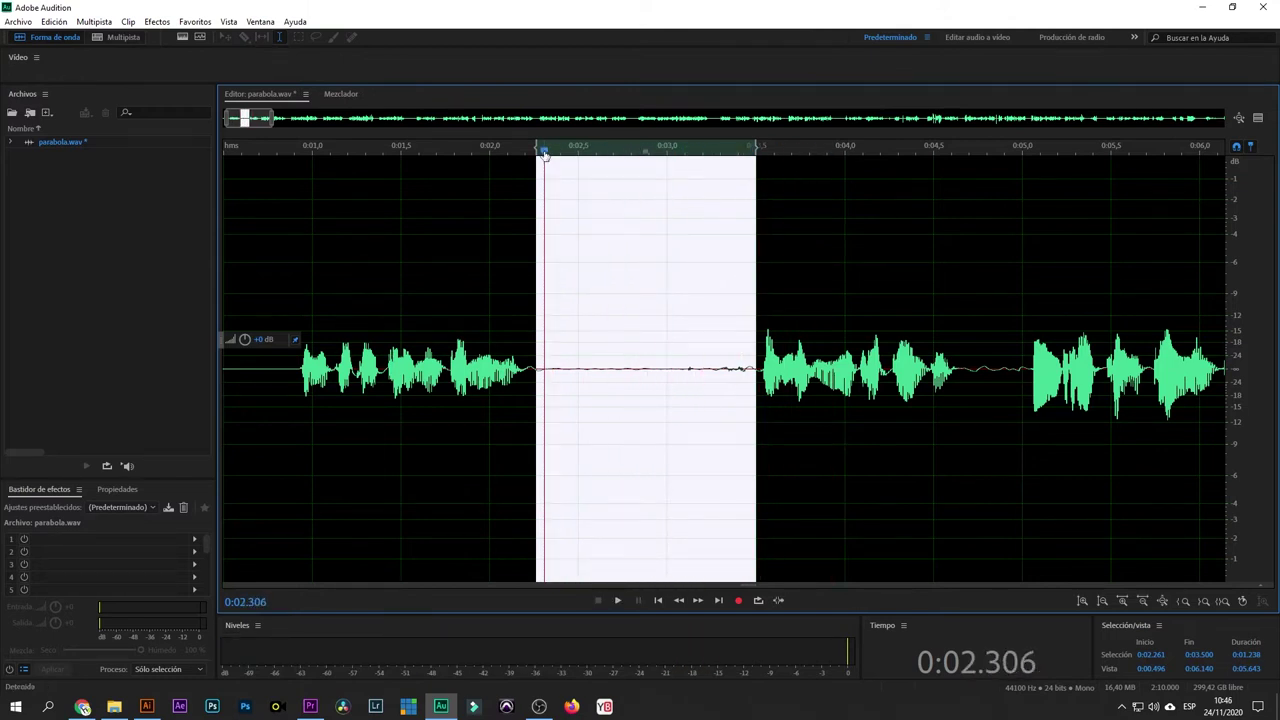
- Silence the pause from about 0:02.22 to 0:03.51 and play the narration from about 0:03.2
scroll(567, 406, up, 2)
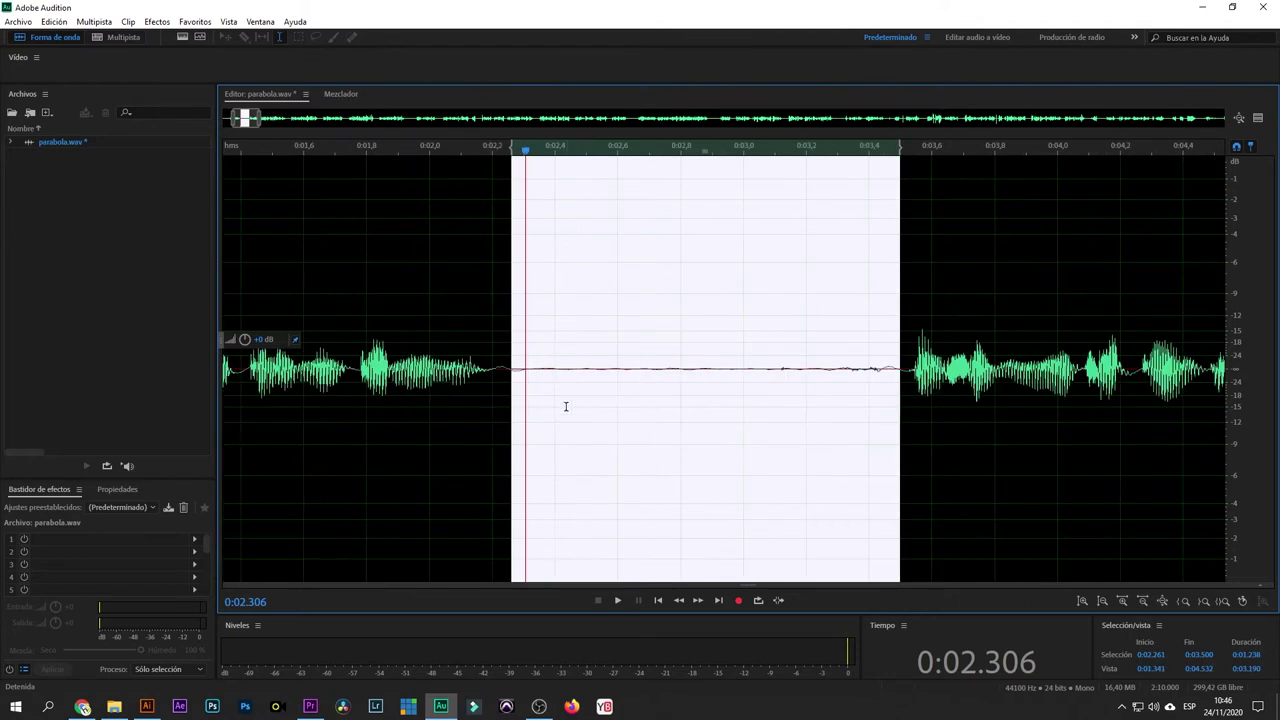
drag(498, 381, 904, 400)
right_click(904, 400)
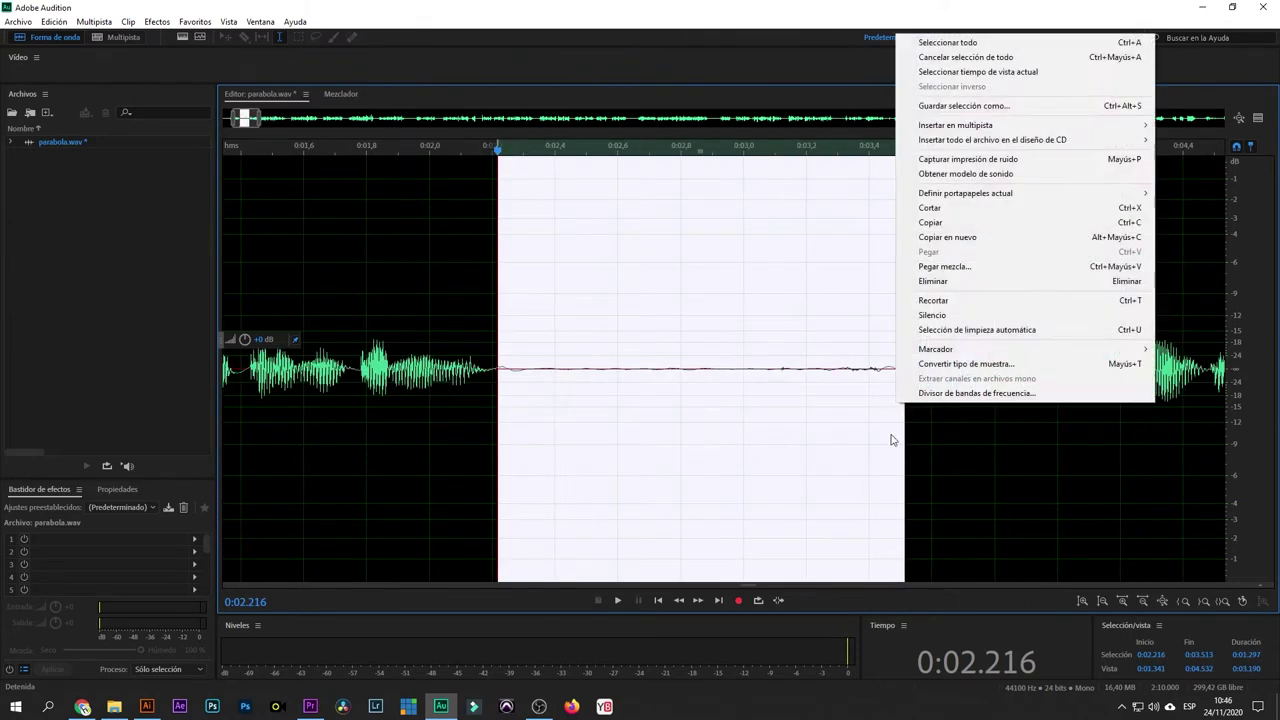
click(952, 318)
click(811, 416)
scroll(806, 420, down, 5)
key(space)
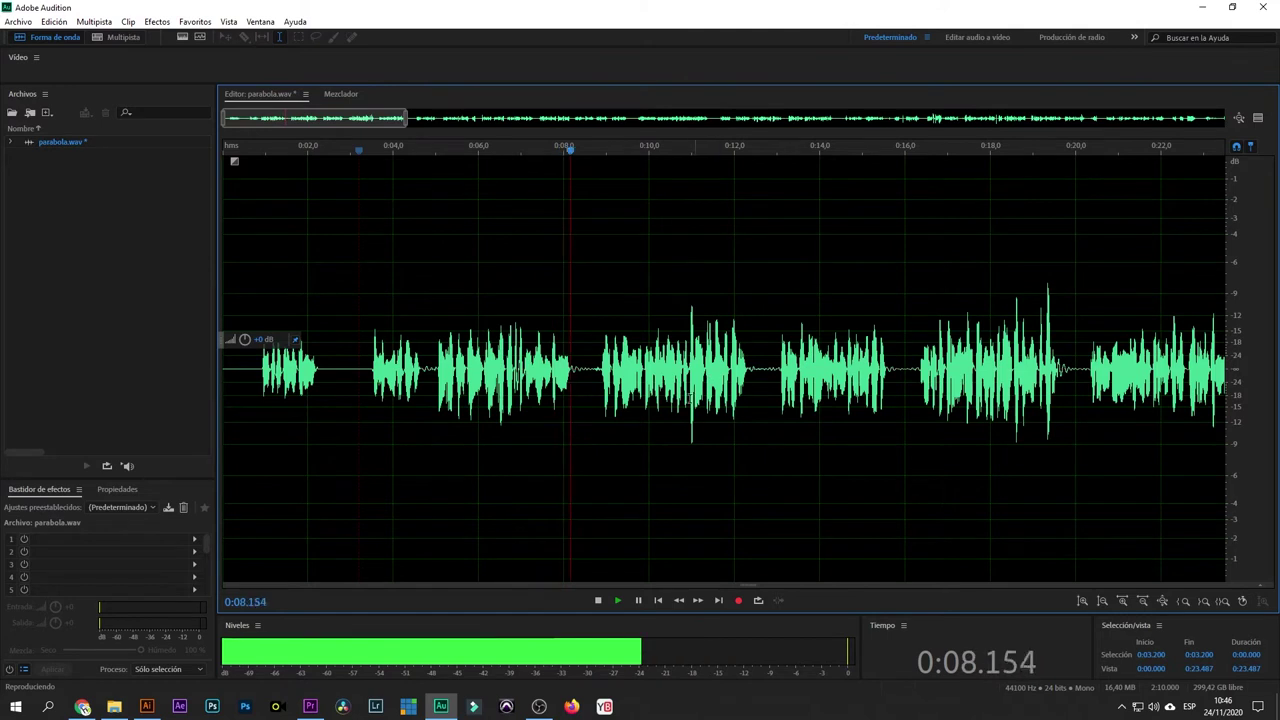
key(space)
- Examine the pauses between phrases and play the narration from about 0:10.83 toward the next pause
scroll(577, 409, up, 5)
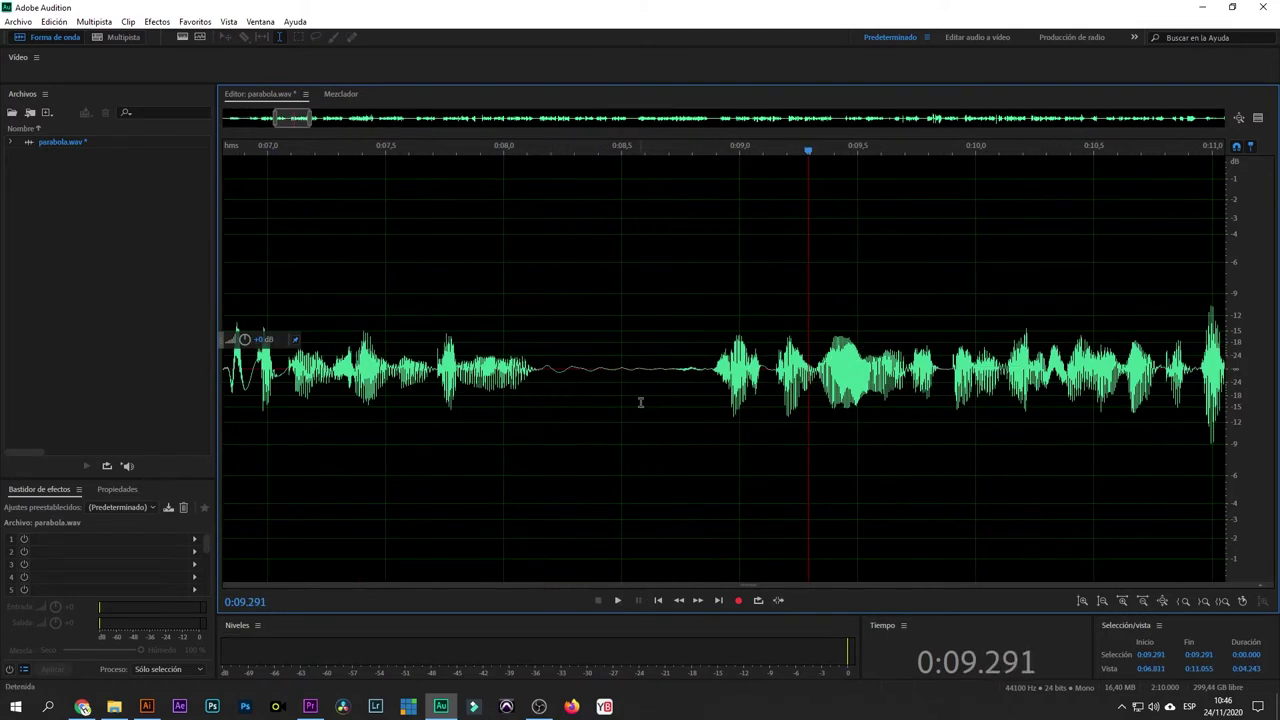
scroll(628, 428, down, 3)
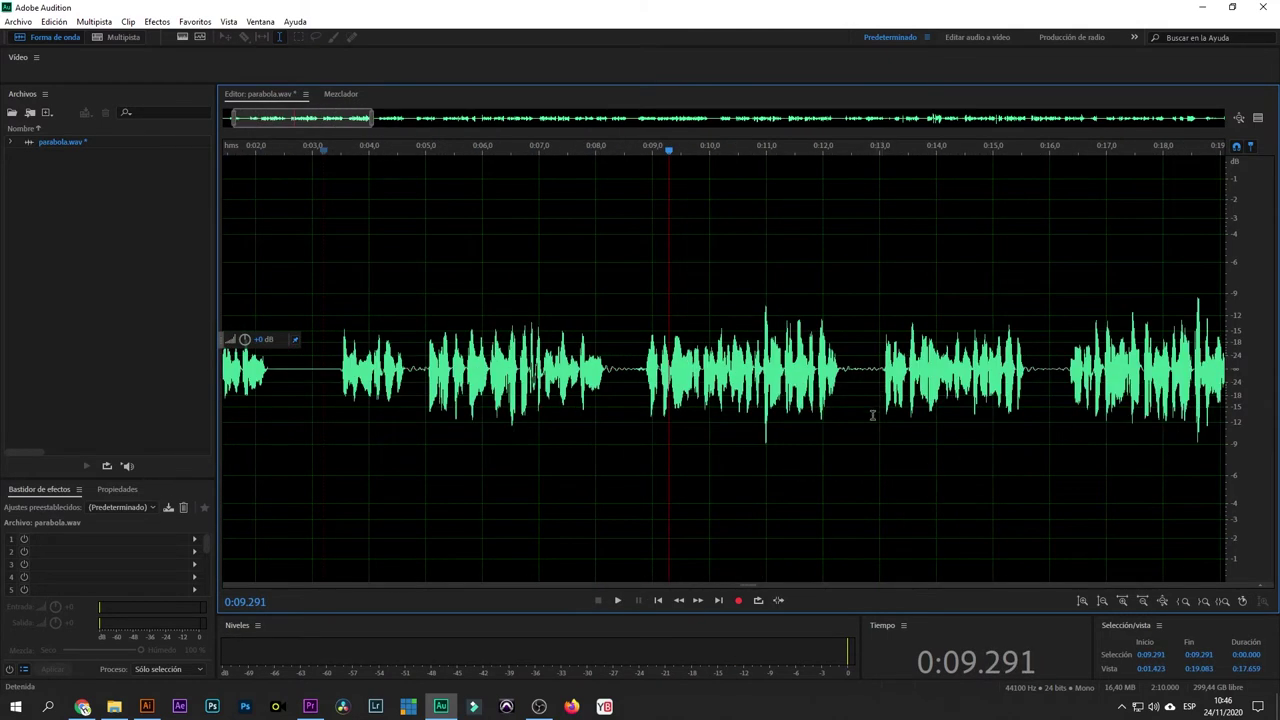
scroll(872, 415, up, 3)
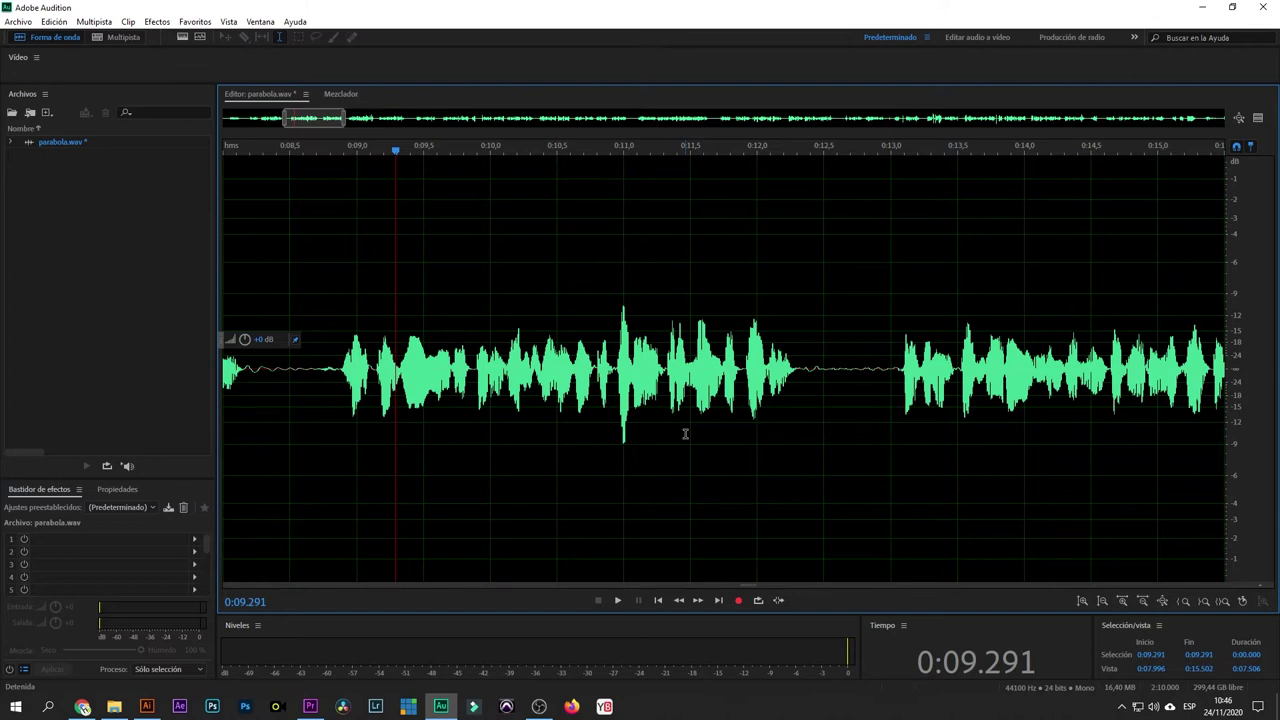
click(600, 428)
key(space)
scroll(758, 430, up, 3)
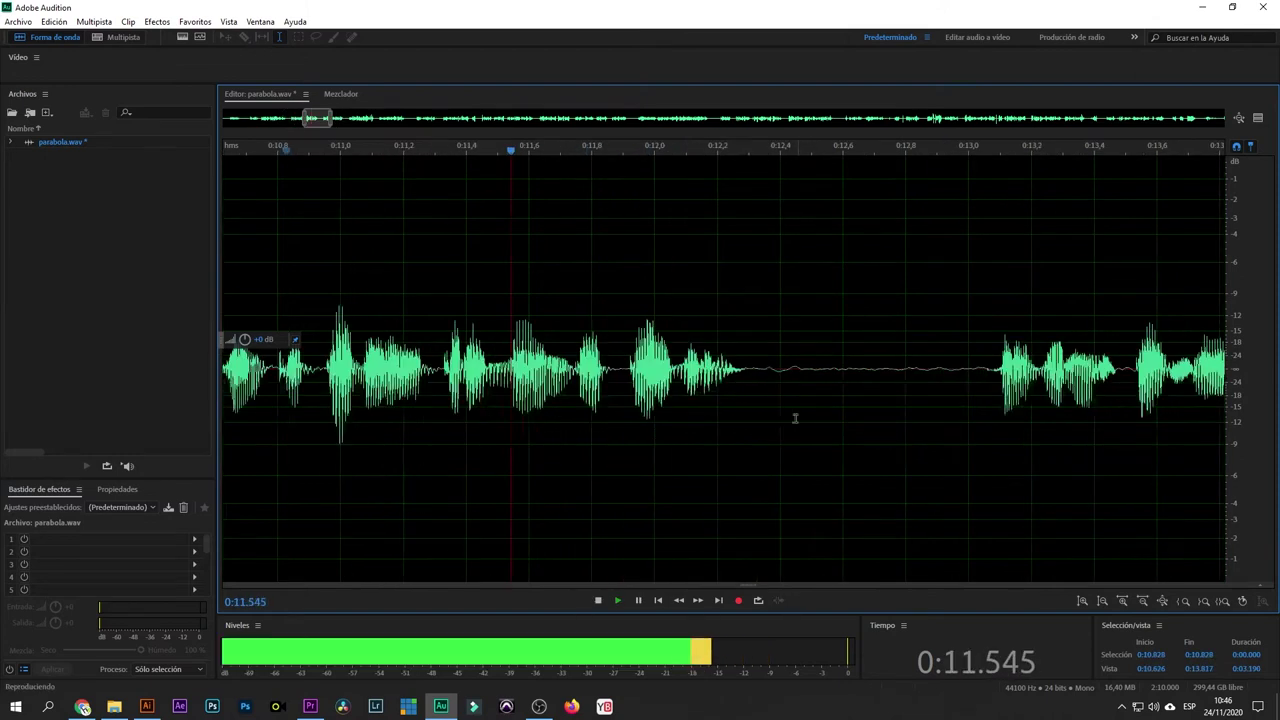
- Silence the pause from about 0:12.3 to 0:13.07, keeping the onset of the following word outside the selection
drag(758, 376, 1003, 410)
scroll(995, 400, up, 7)
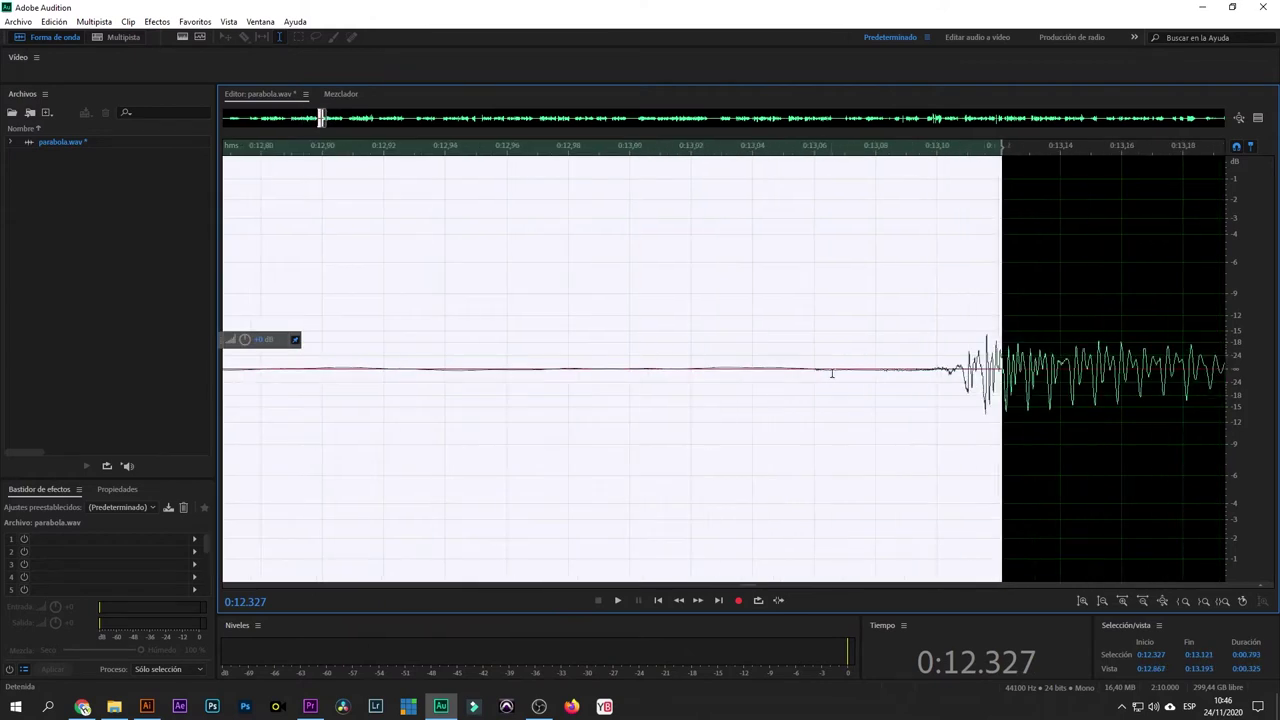
scroll(830, 378, down, 7)
drag(872, 378, 549, 449)
right_click(628, 422)
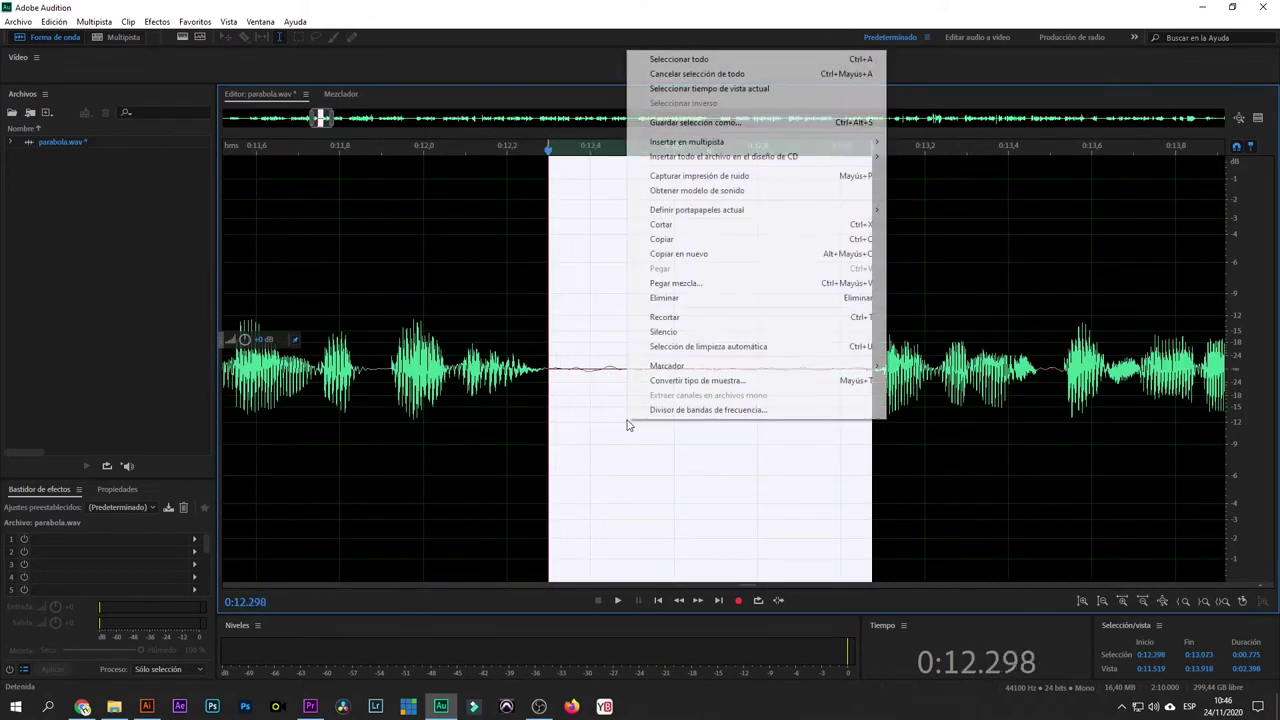
click(716, 331)
click(801, 430)
- Play on from about 0:12.9 and select the pause from about 0:15.57 to 0:16.34
key(space)
scroll(798, 445, down, 6)
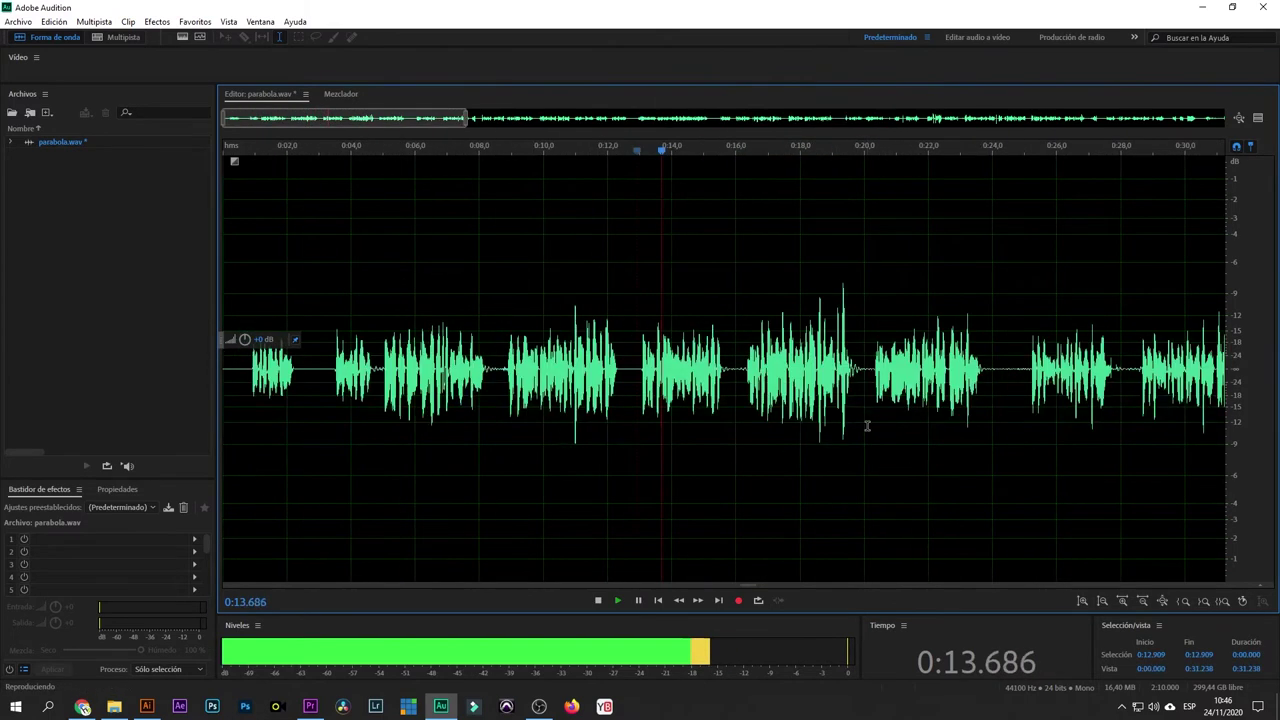
scroll(723, 400, up, 5)
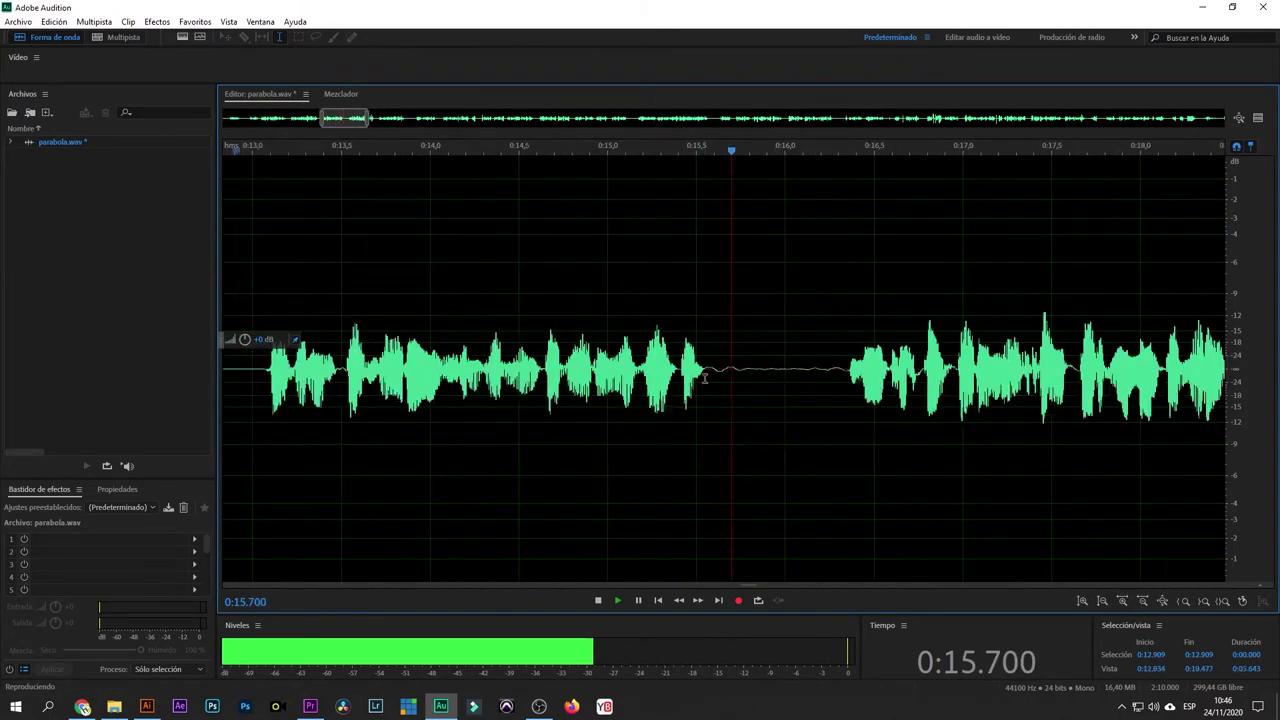
scroll(705, 378, up, 2)
drag(710, 380, 892, 410)
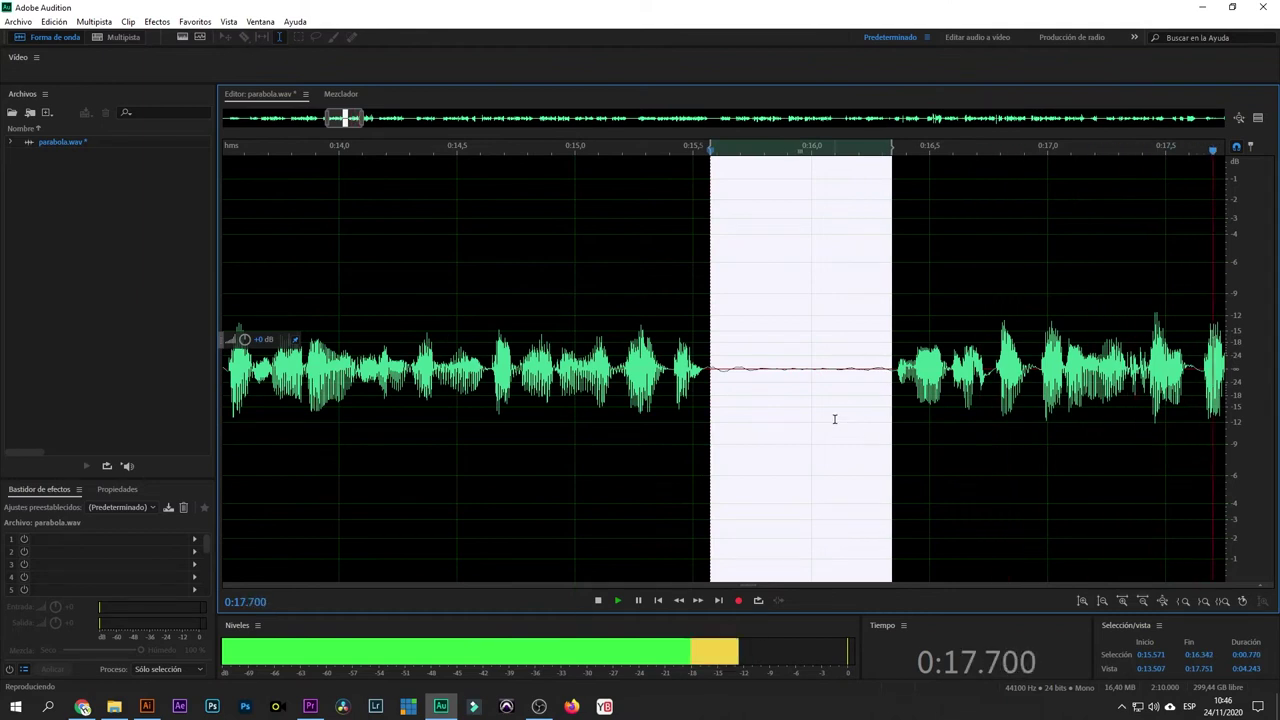
scroll(678, 233, down, 4)
- Play the phrase from about 0:17.35 to listen for noise between the words
click(754, 411)
scroll(754, 411, up, 4)
key(space)
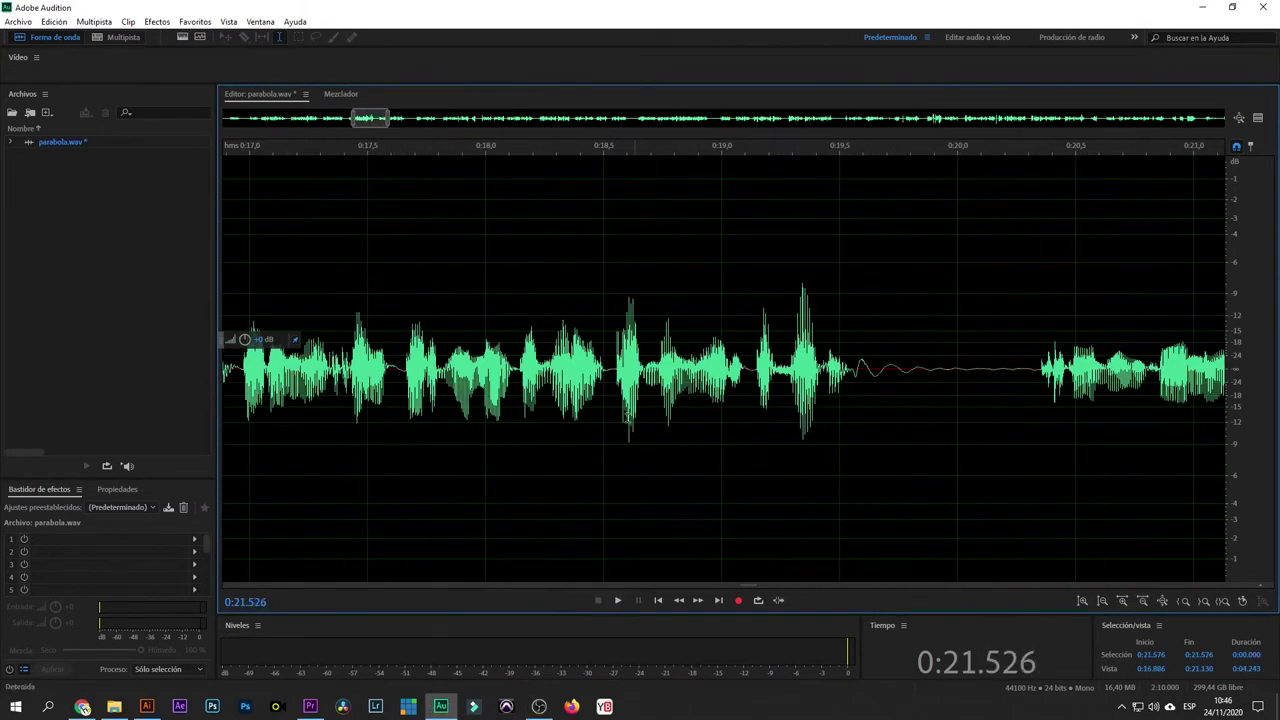
click(604, 421)
key(space)
click(333, 390)
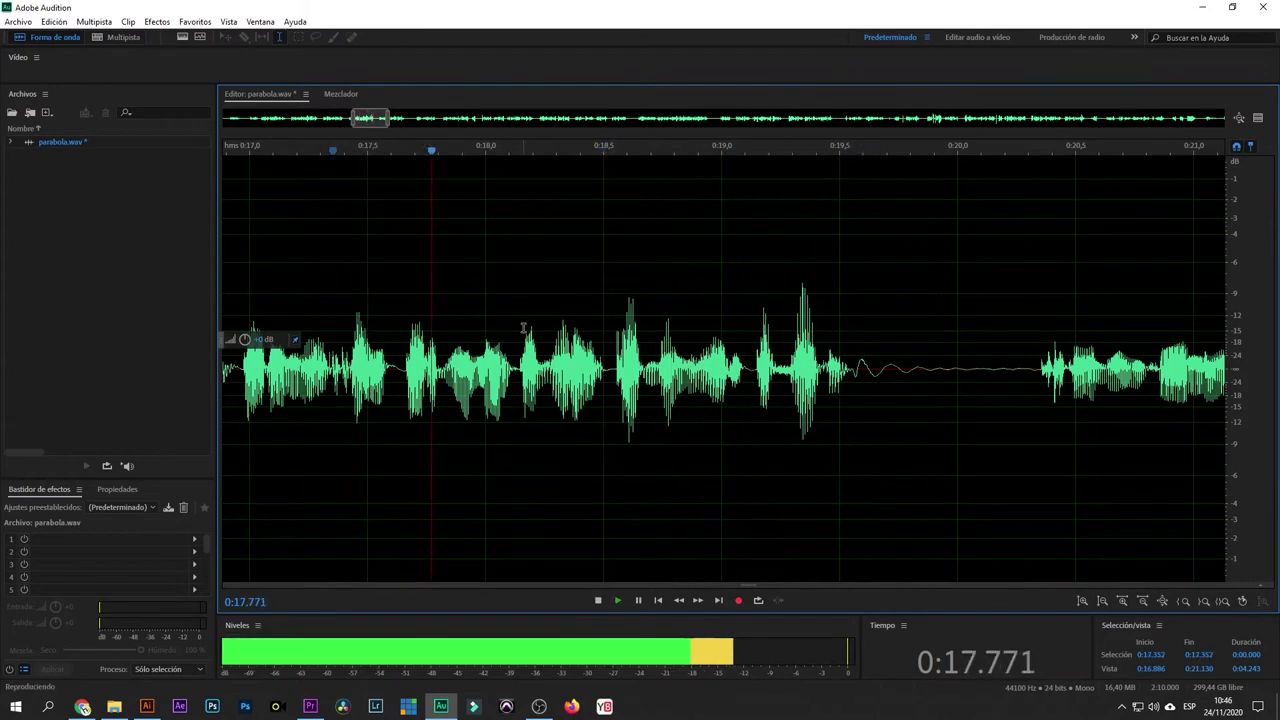
- Stop playback and show the spectral frequency display beneath the waveform around 0:18
key(space)
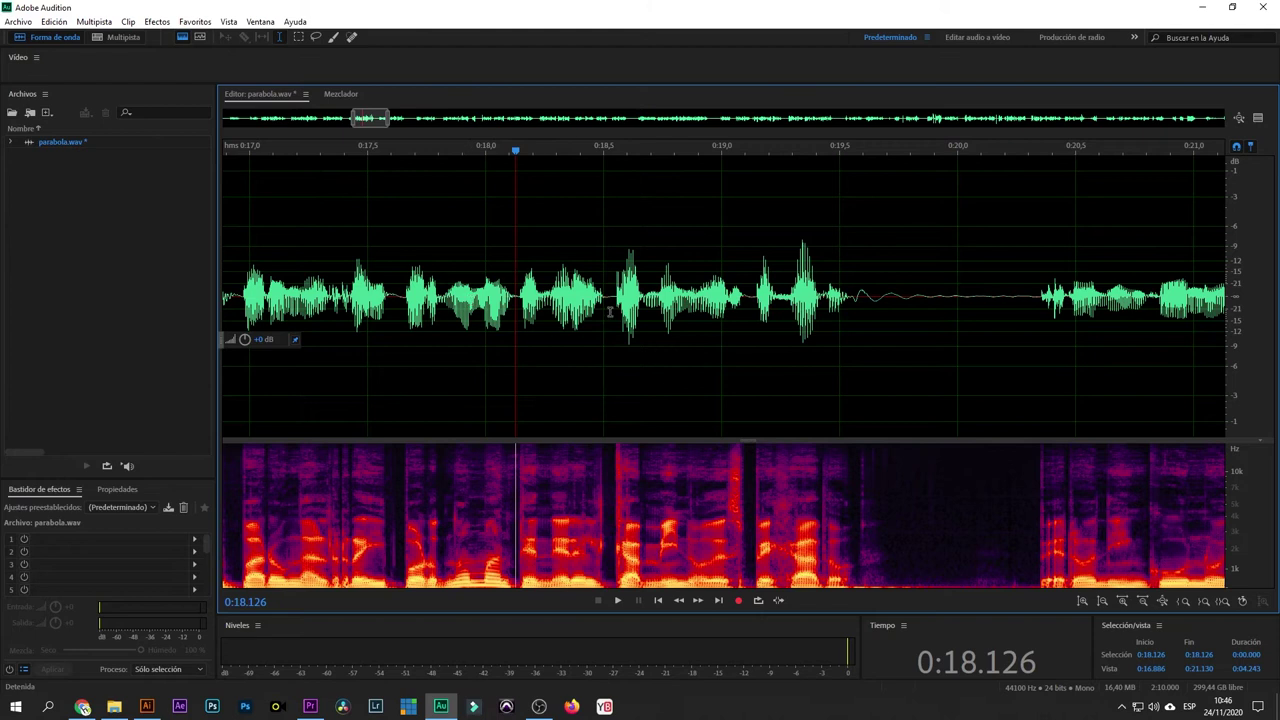
scroll(604, 373, up, 5)
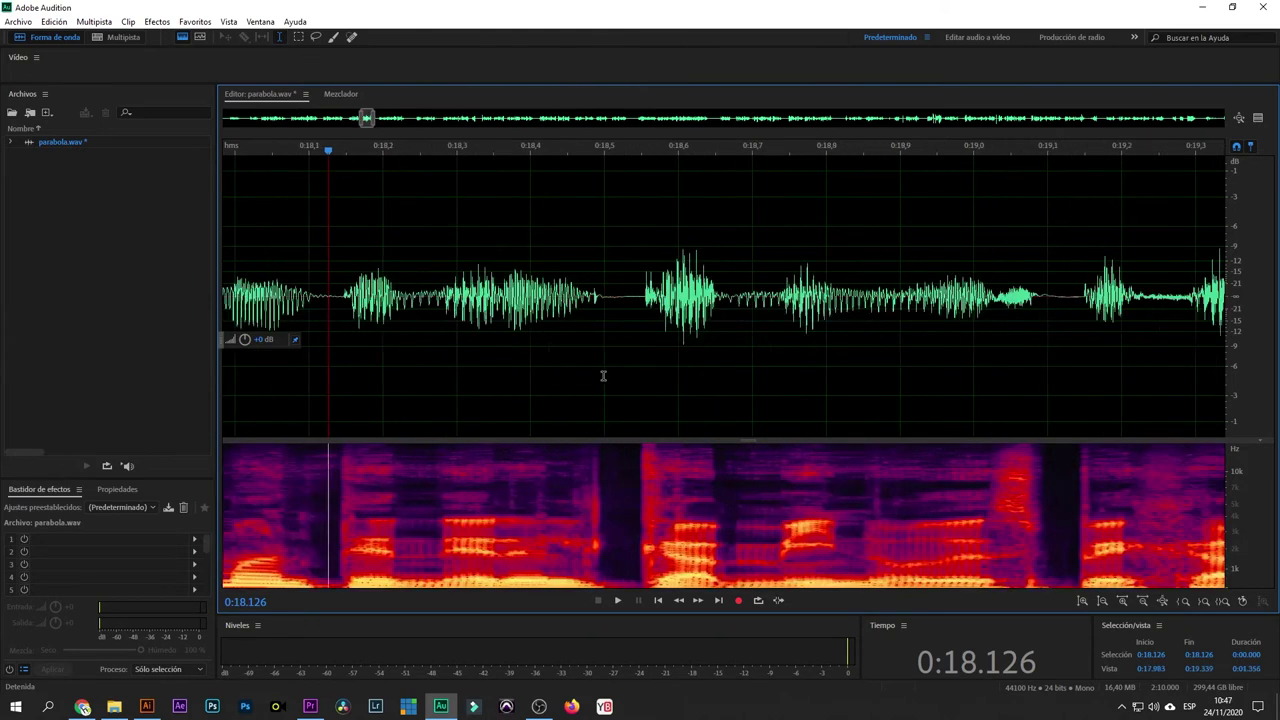
scroll(603, 380, down, 4)
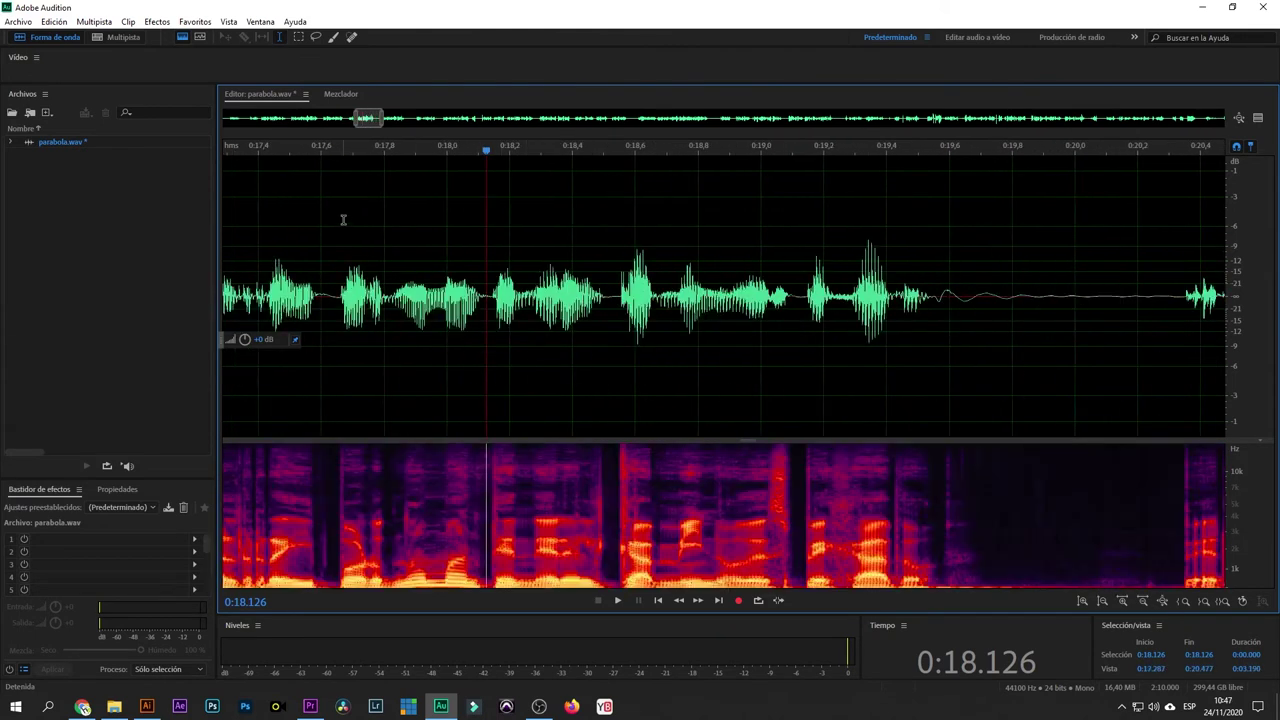
click(181, 38)
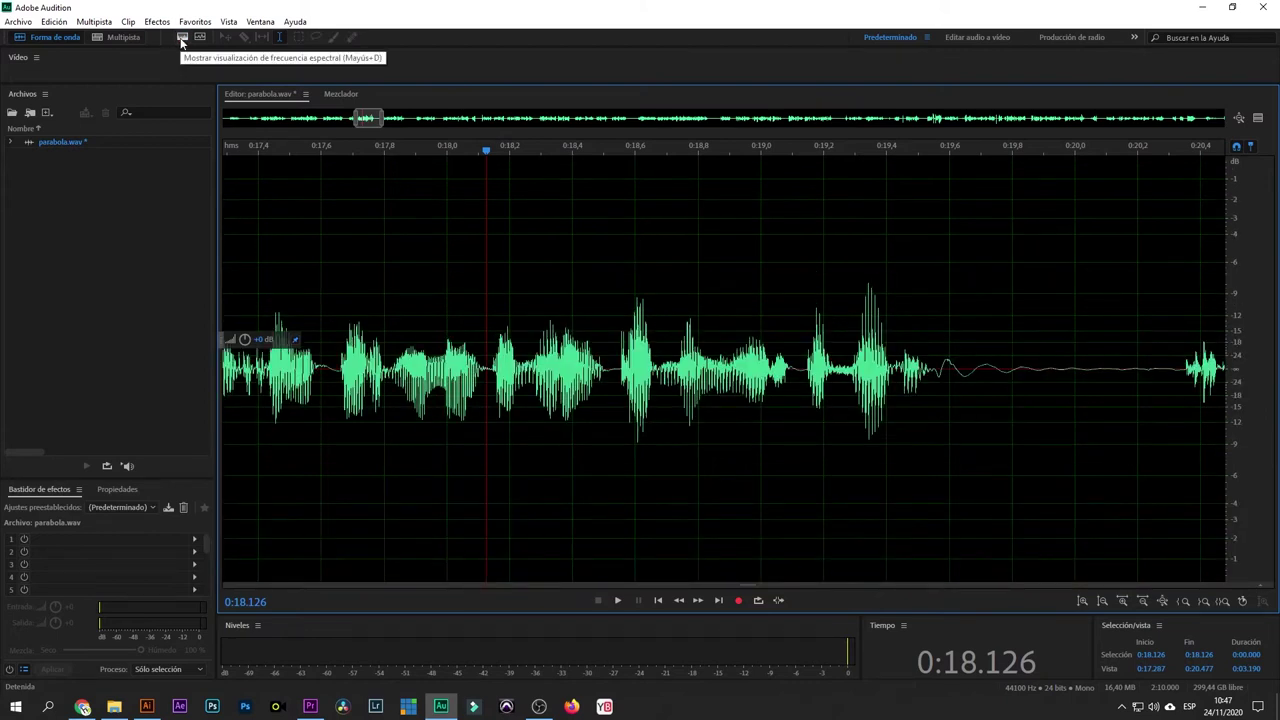
click(181, 38)
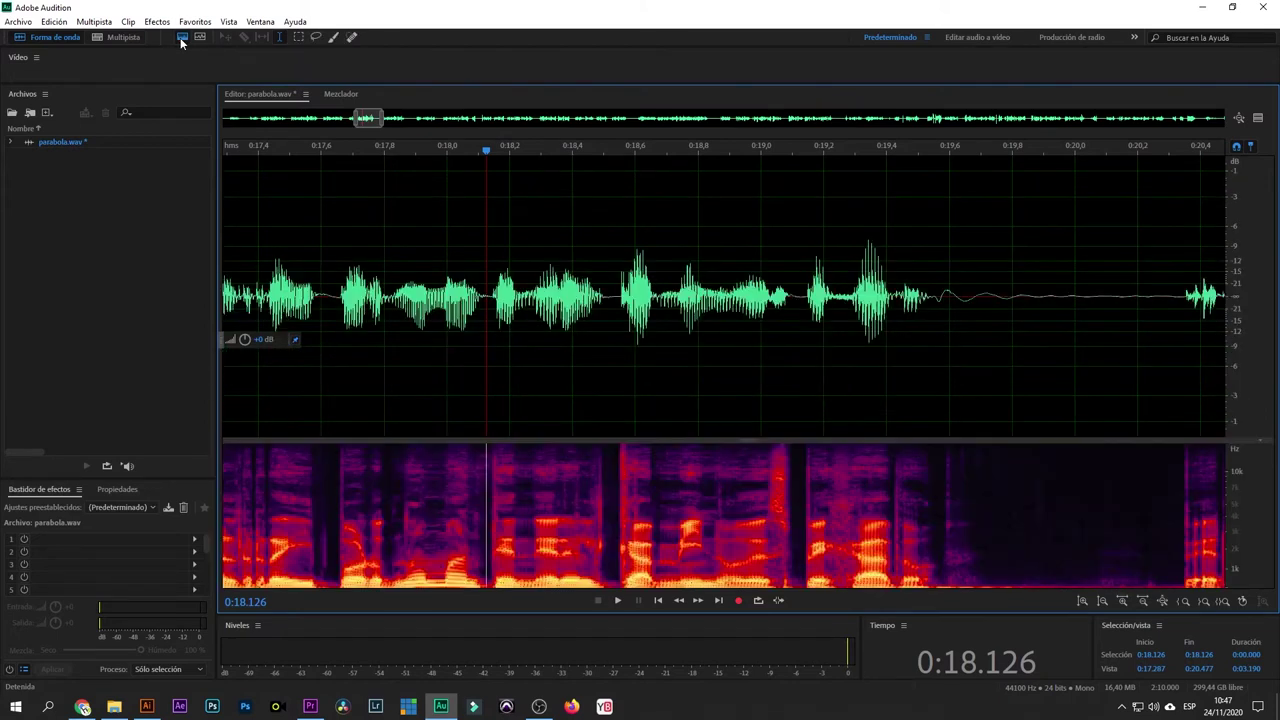
- Play the narration from about 0:17.05 and again from about 0:18.17 while examining the spectrogram between the words
scroll(470, 342, up, 4)
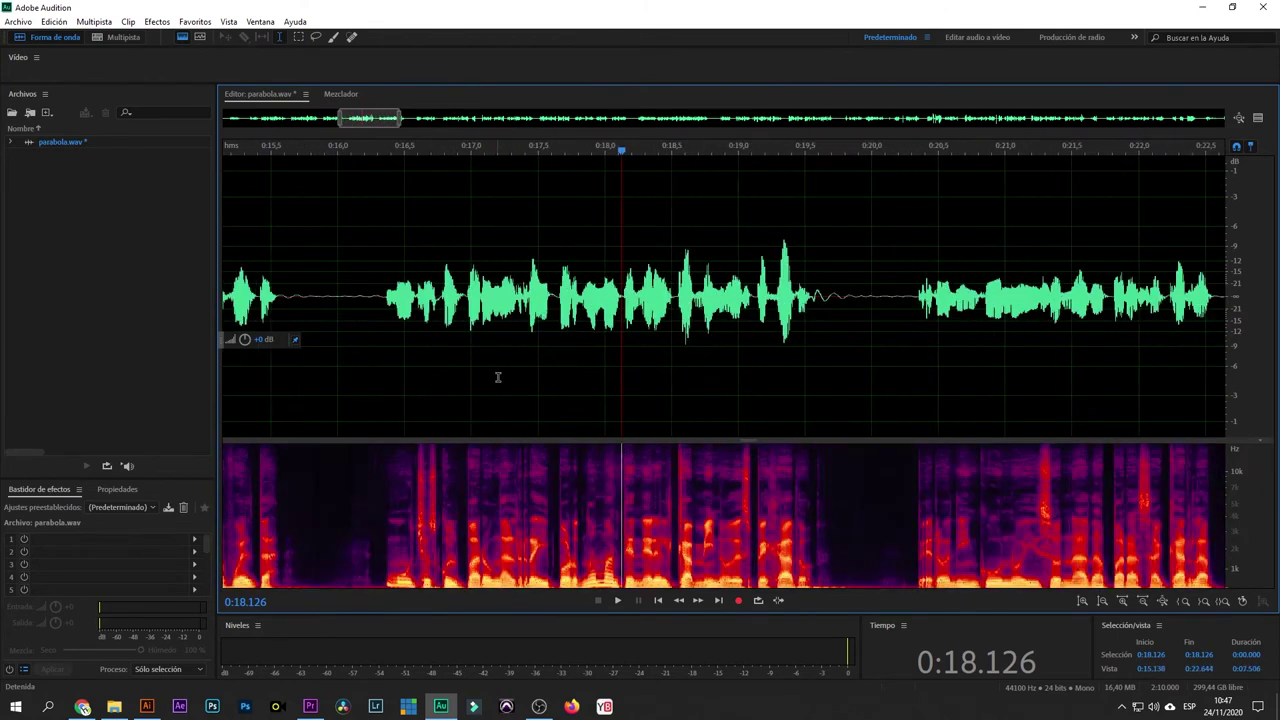
scroll(470, 360, up, 1)
click(386, 350)
key(space)
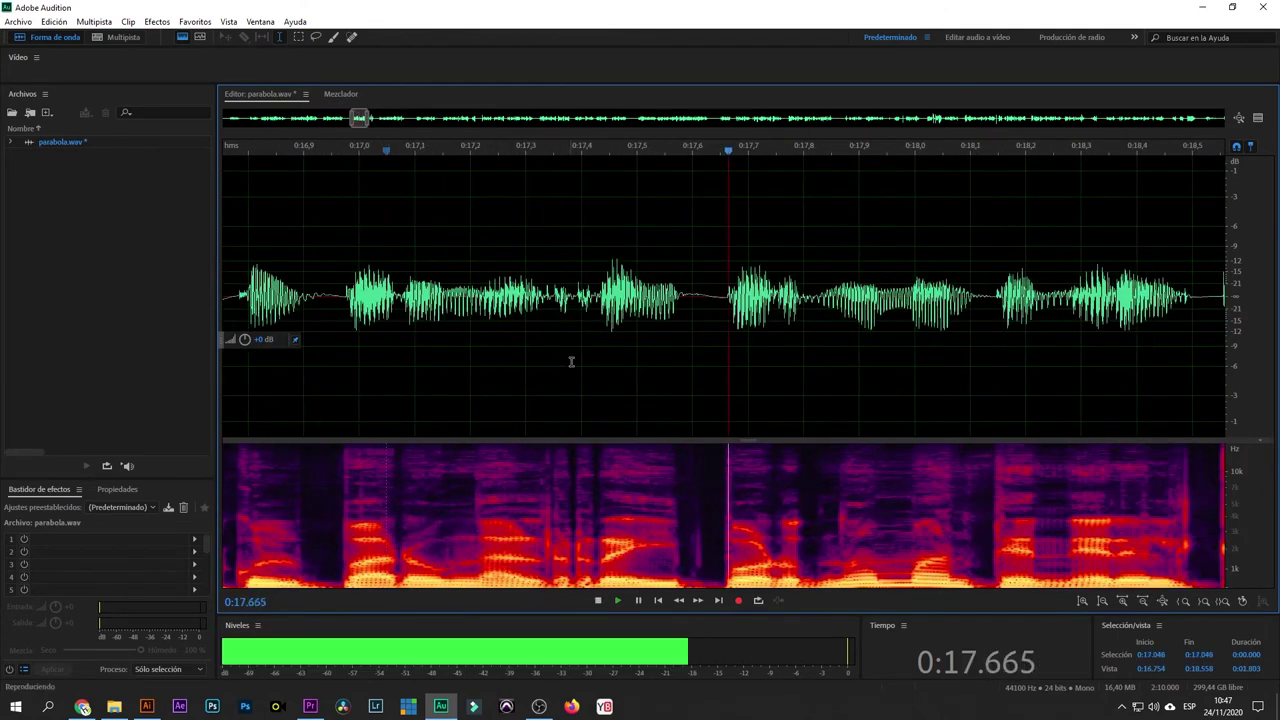
key(space)
scroll(540, 335, down, 3)
key(space)
key(space)
scroll(826, 343, up, 6)
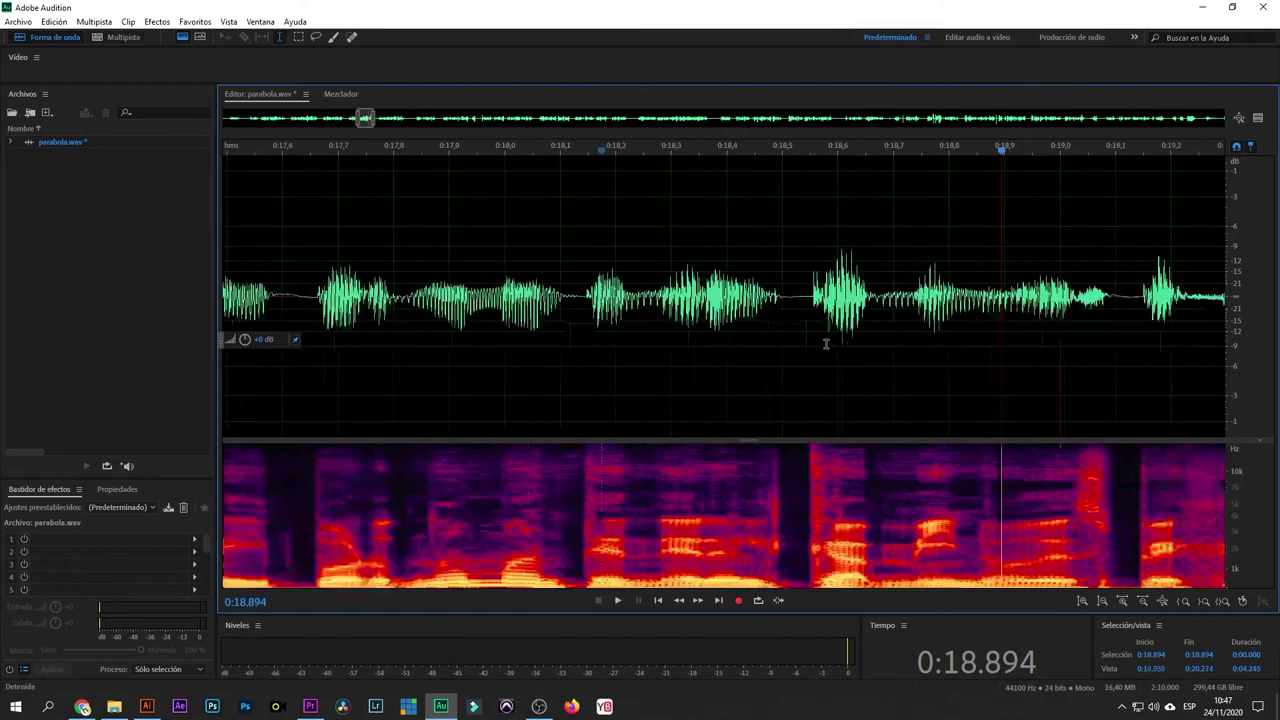
- Play from about 0:17.6 and paint out the vertical noise streak near 0:18.48–0:18.50 with the 30 px Spot Healing Brush
click(351, 37)
click(703, 545)
scroll(749, 377, down, 5)
click(468, 348)
key(space)
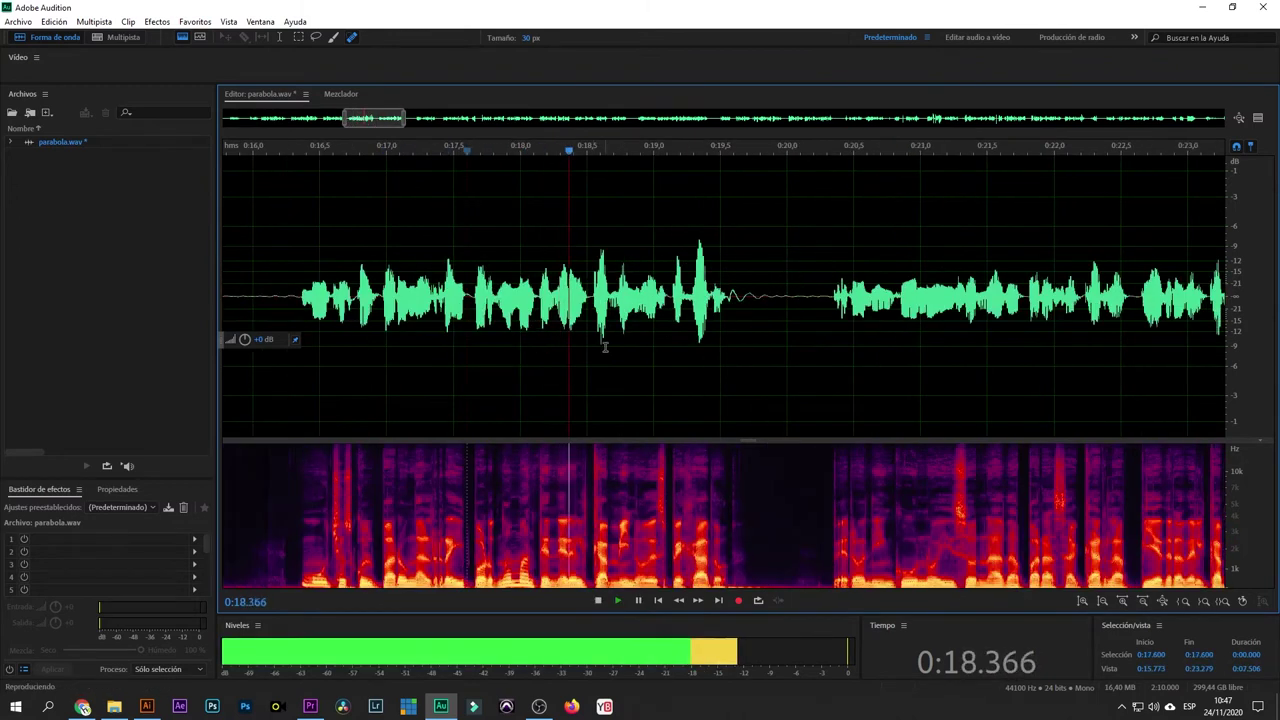
key(space)
scroll(582, 347, up, 3)
key(space)
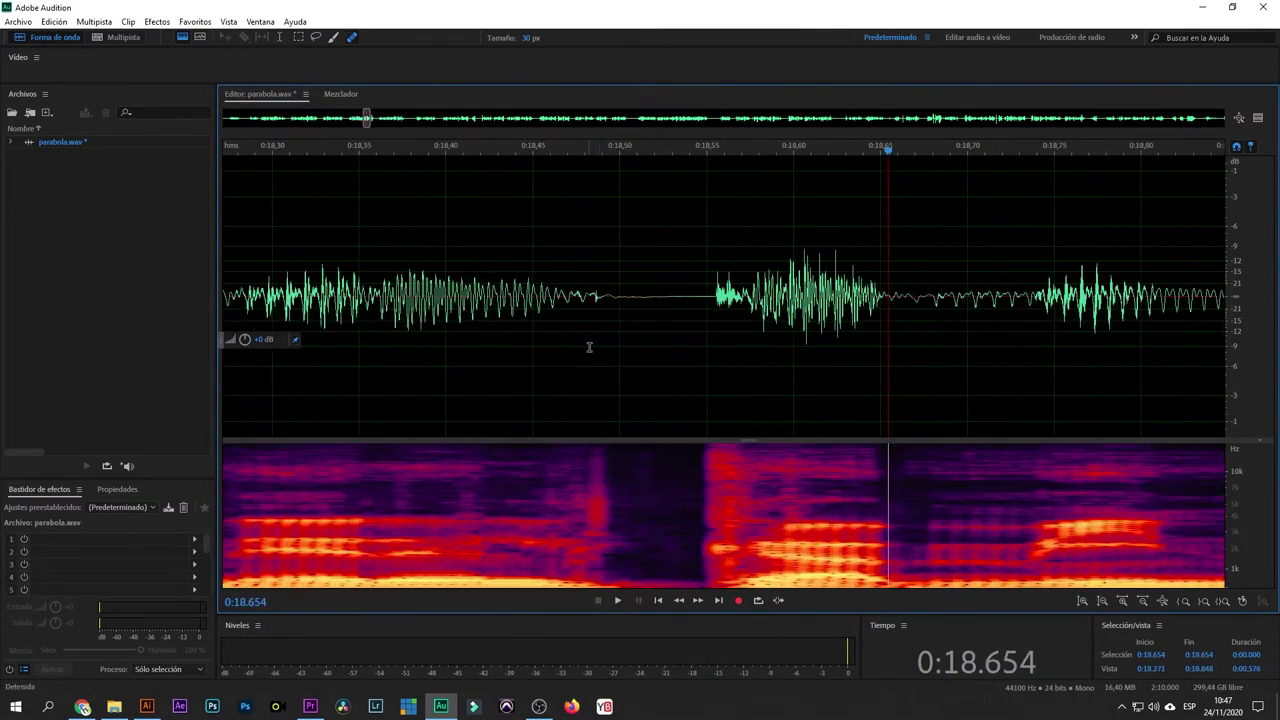
scroll(591, 381, down, 2)
drag(599, 459, 599, 497)
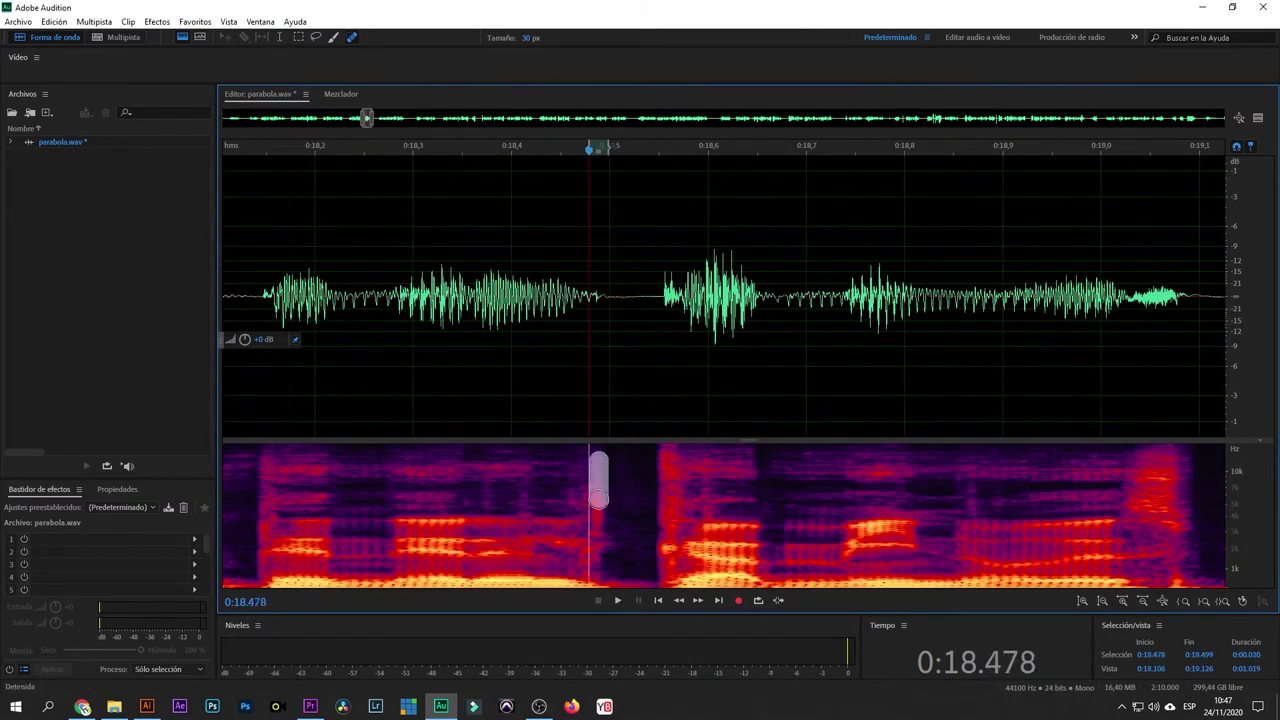
- Play the narration from about 0:18.33 and from about 0:18.69 to check the repaired spot
key(space)
scroll(443, 366, down, 4)
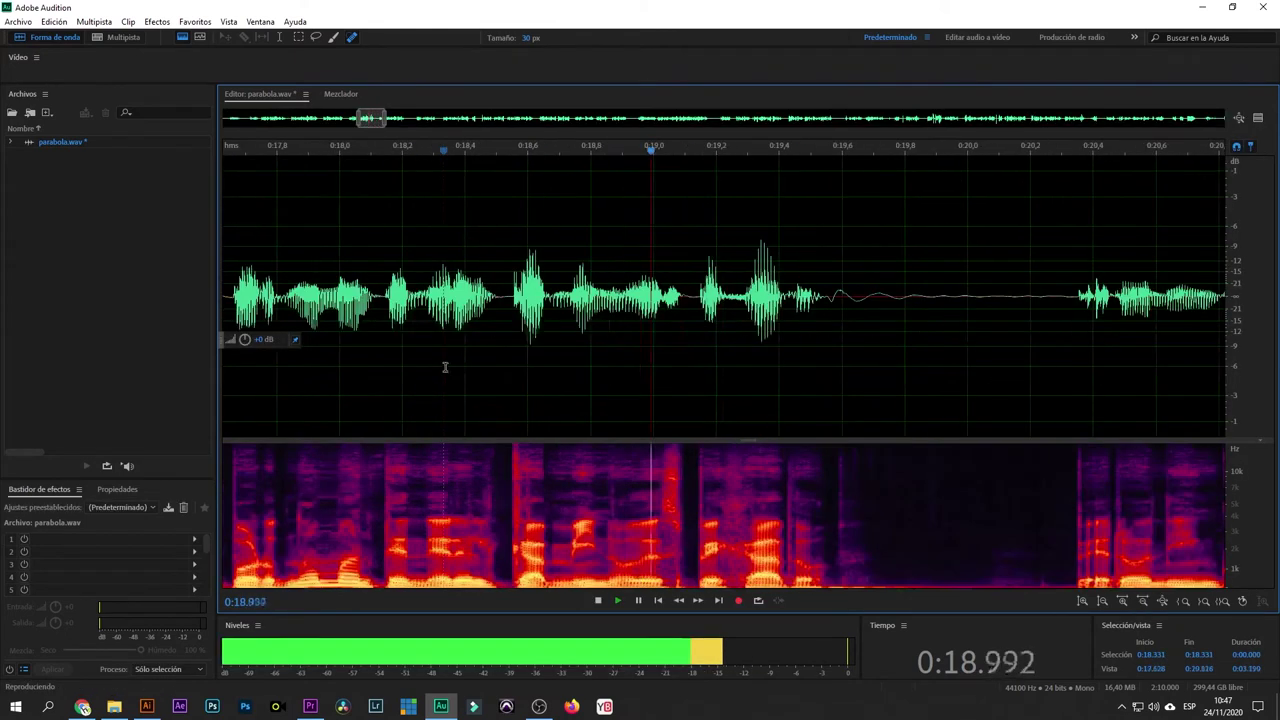
click(555, 360)
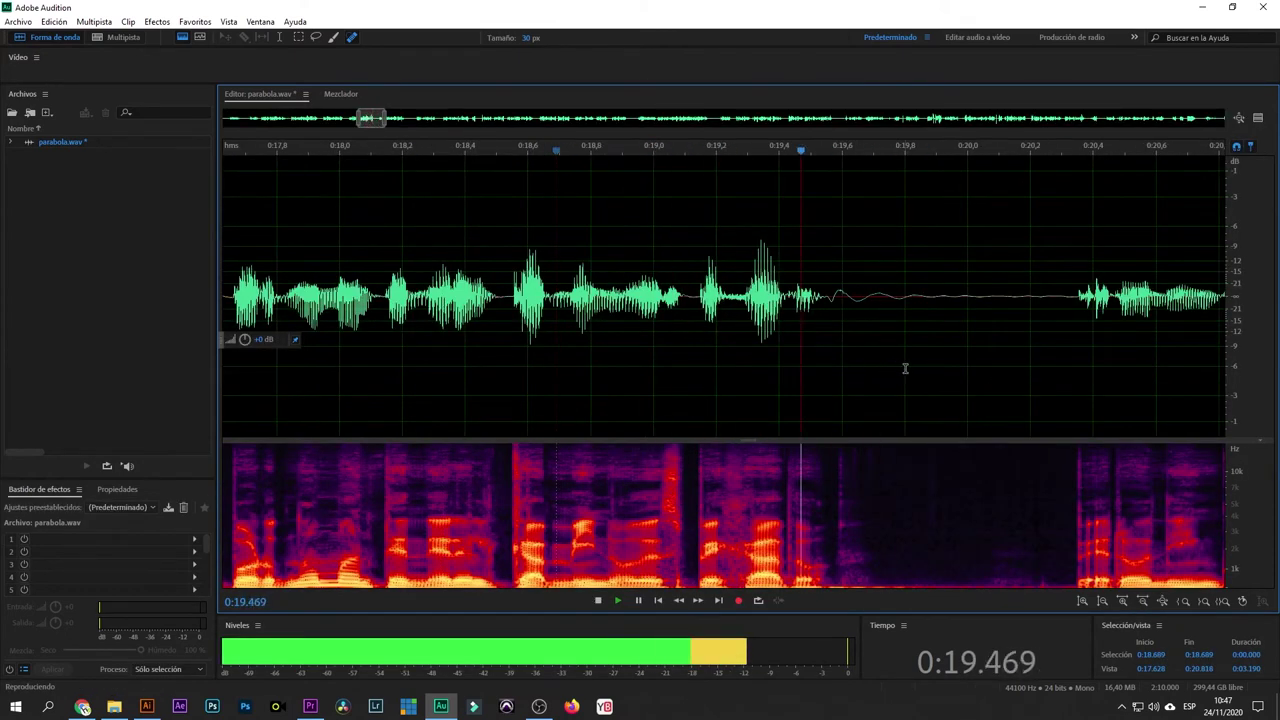
key(space)
- Paint out the faint vertical noise streak near 0:19.59 in the spectrogram with the 30 px Spot Healing Brush
scroll(904, 371, up, 4)
scroll(904, 371, up, 1)
drag(631, 456, 638, 461)
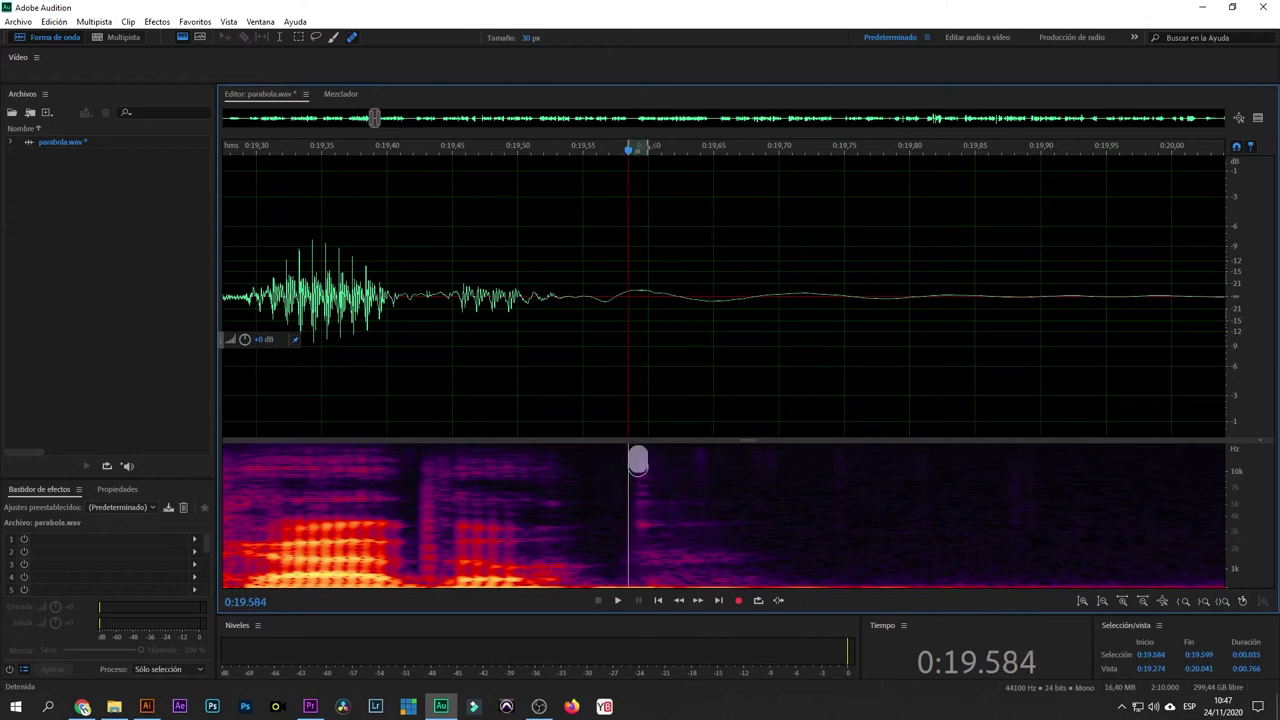
drag(646, 527, 647, 528)
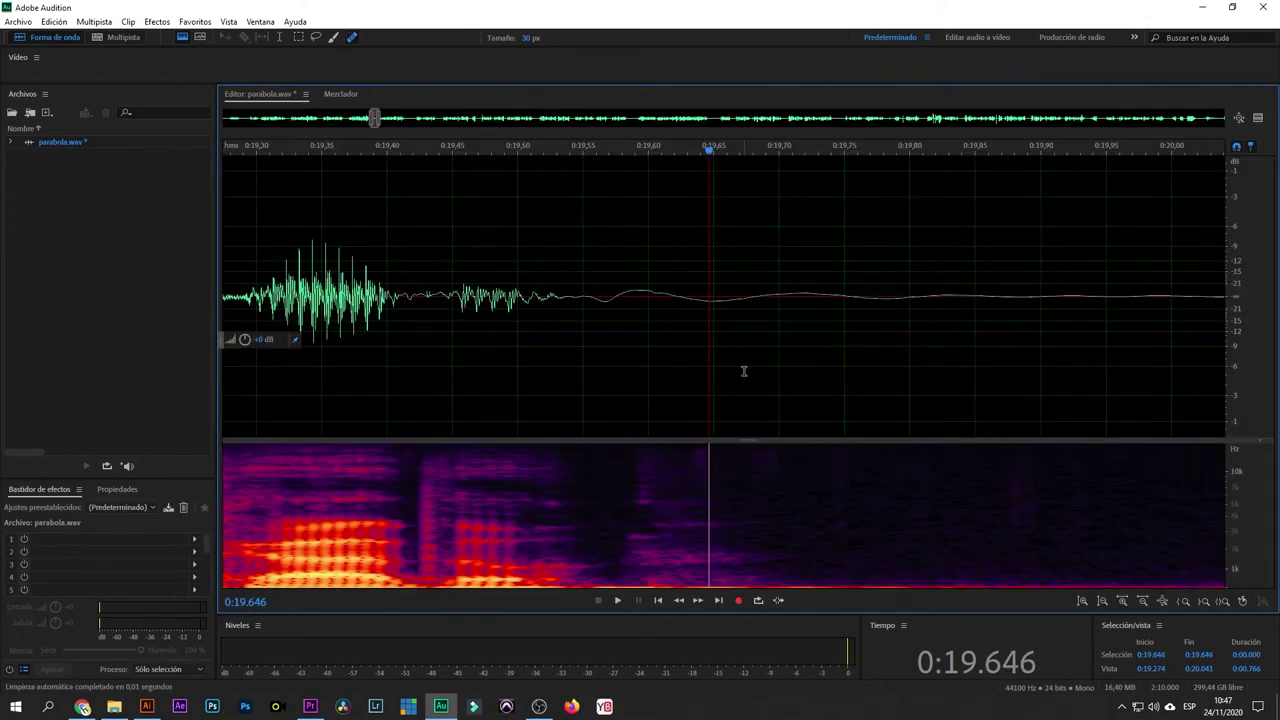
scroll(728, 369, down, 3)
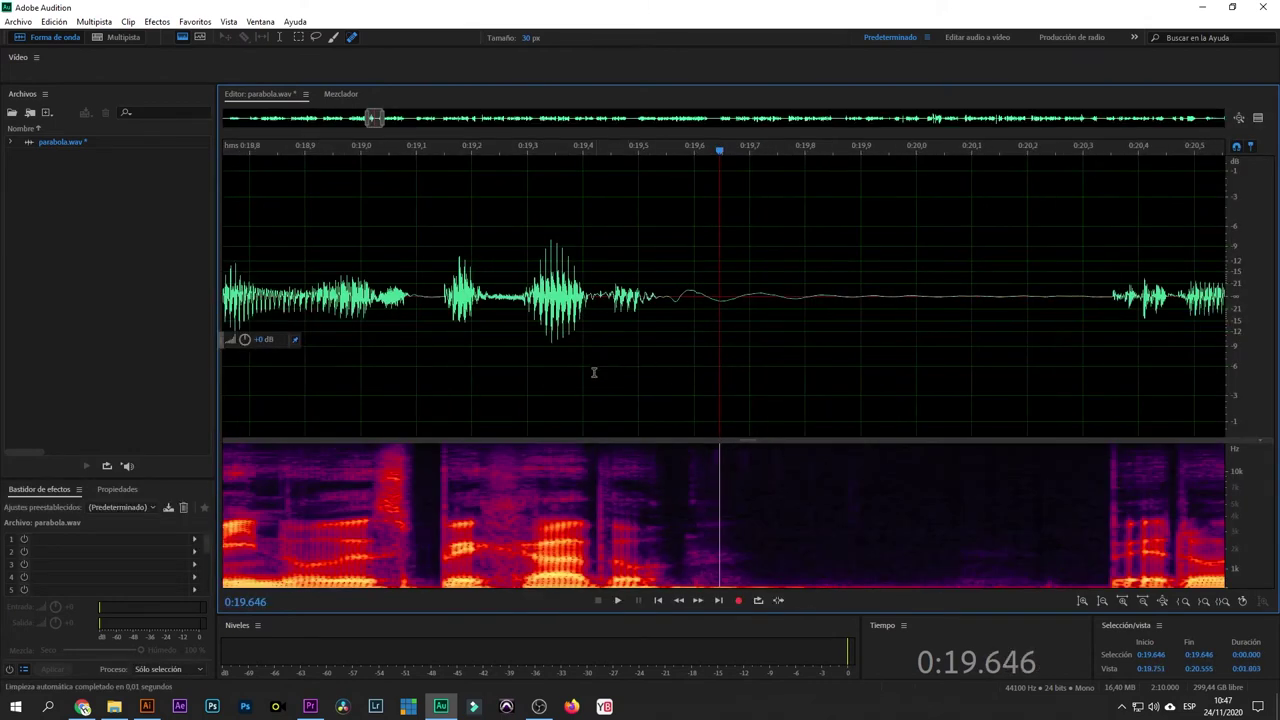
scroll(598, 369, up, 3)
scroll(611, 368, down, 2)
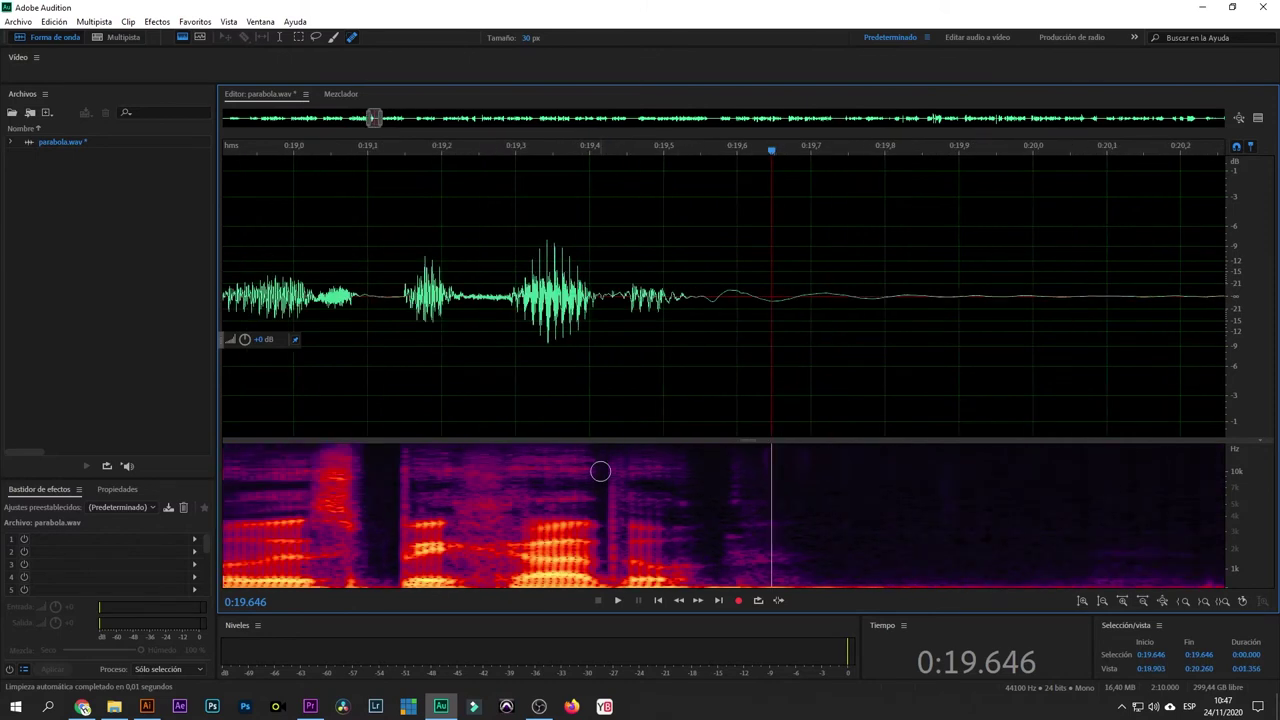
- Paint out the vertical noise streak near 0:19.42–0:19.45 with the 30 px Spot Healing Brush and play the repaired passage twice
drag(612, 464, 612, 493)
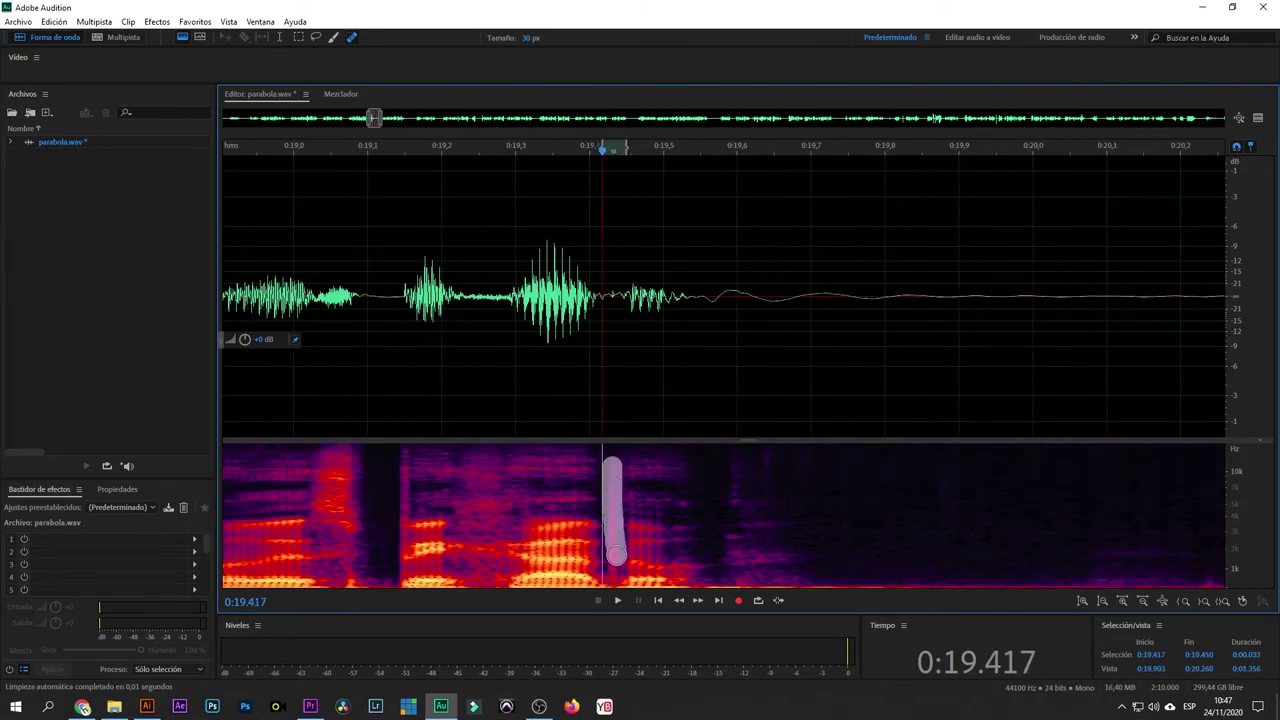
click(368, 374)
key(space)
key(space)
scroll(499, 372, down, 4)
click(414, 356)
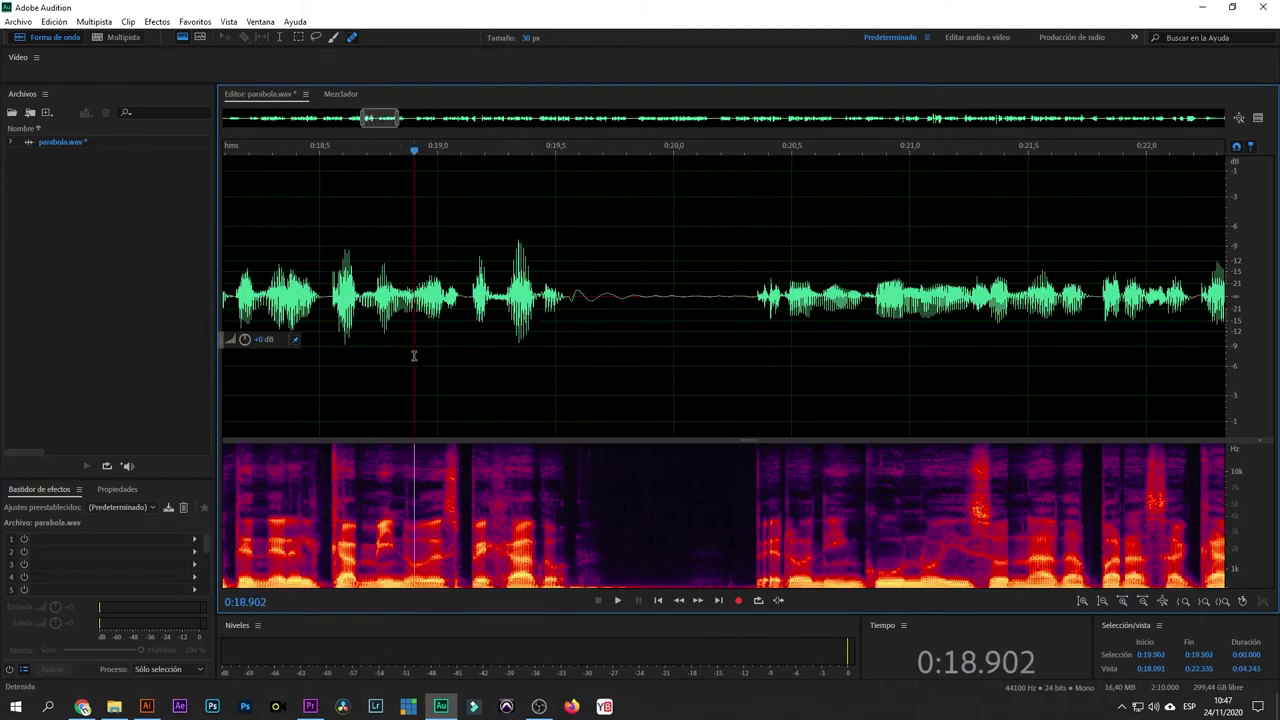
key(space)
key(space)
- Silence the pause from 0:19.574 to 0:20.339 and clear the selection
drag(573, 311, 751, 358)
right_click(718, 357)
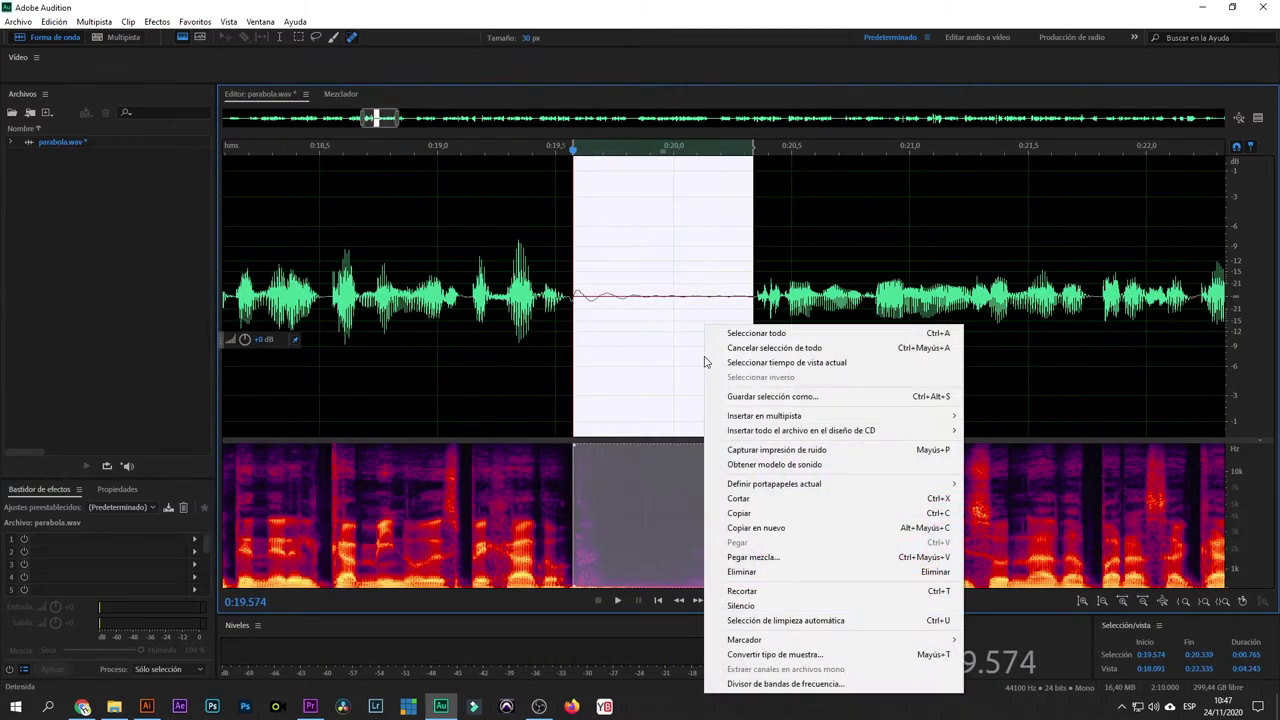
click(771, 606)
click(680, 342)
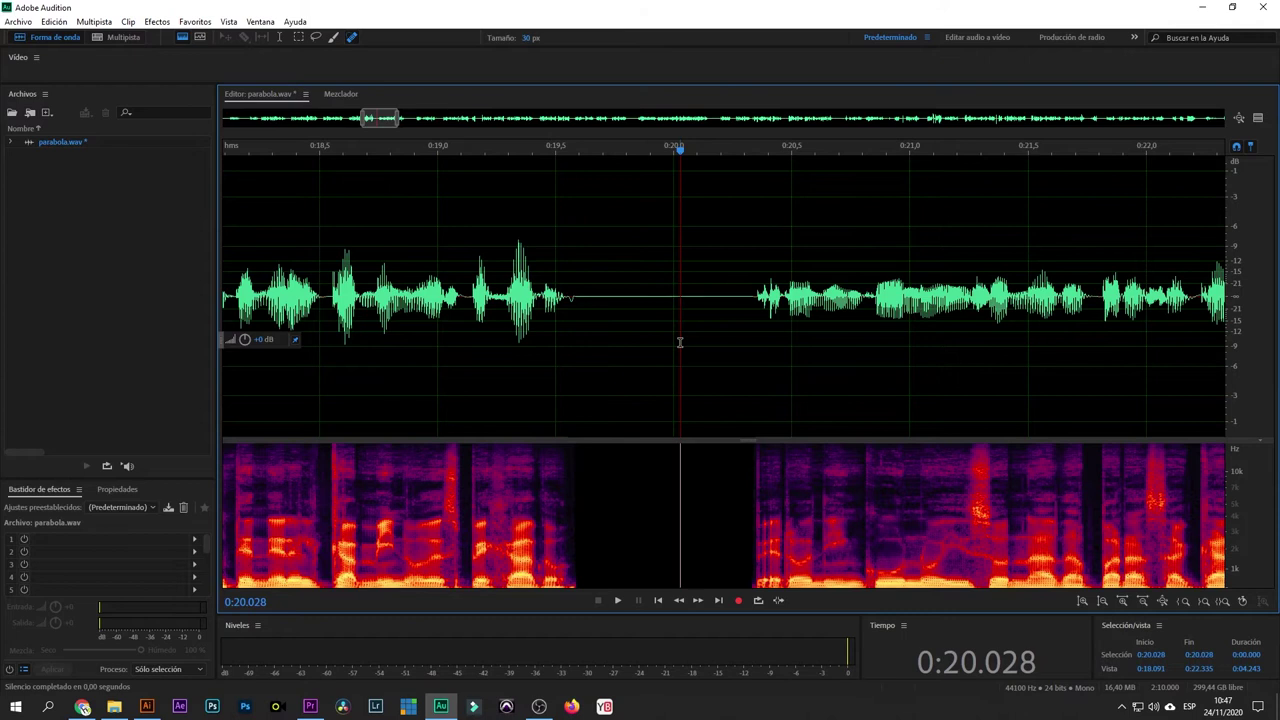
- Play the narration from about 0:20.1 and again from about 0:21.15 while examining the spectrogram for noise between the words
scroll(758, 334, down, 3)
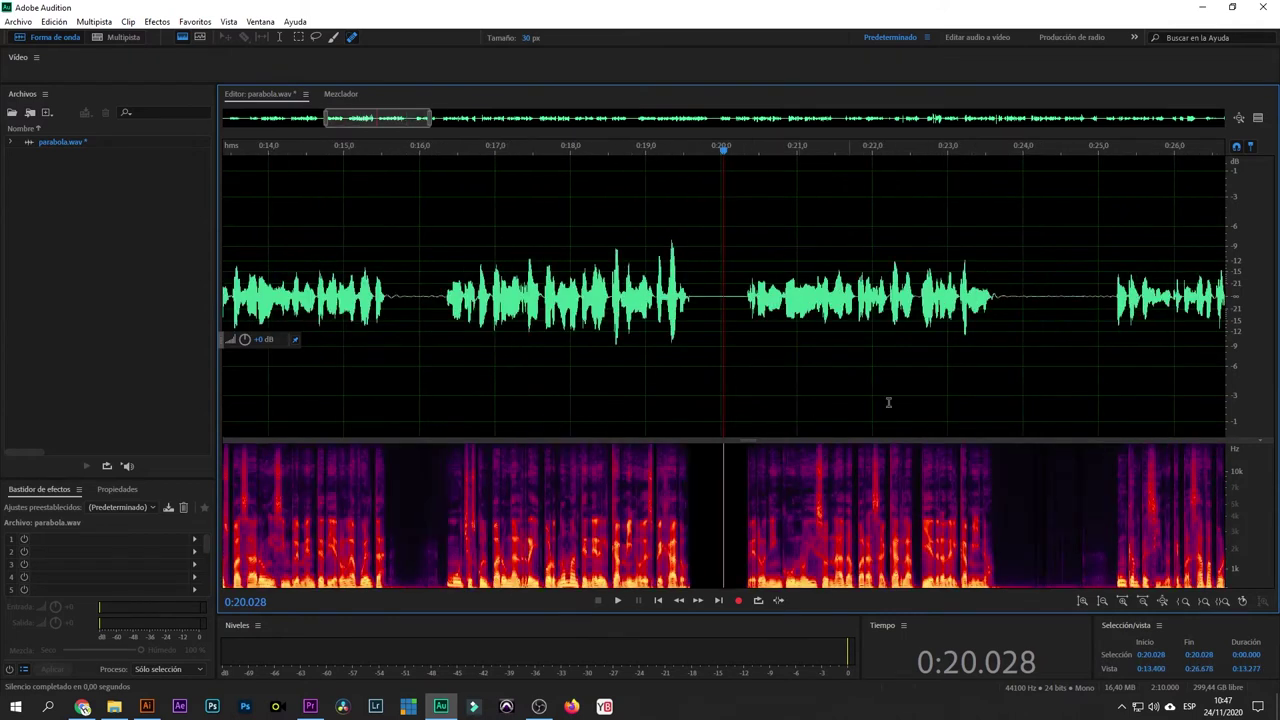
scroll(1109, 382, up, 2)
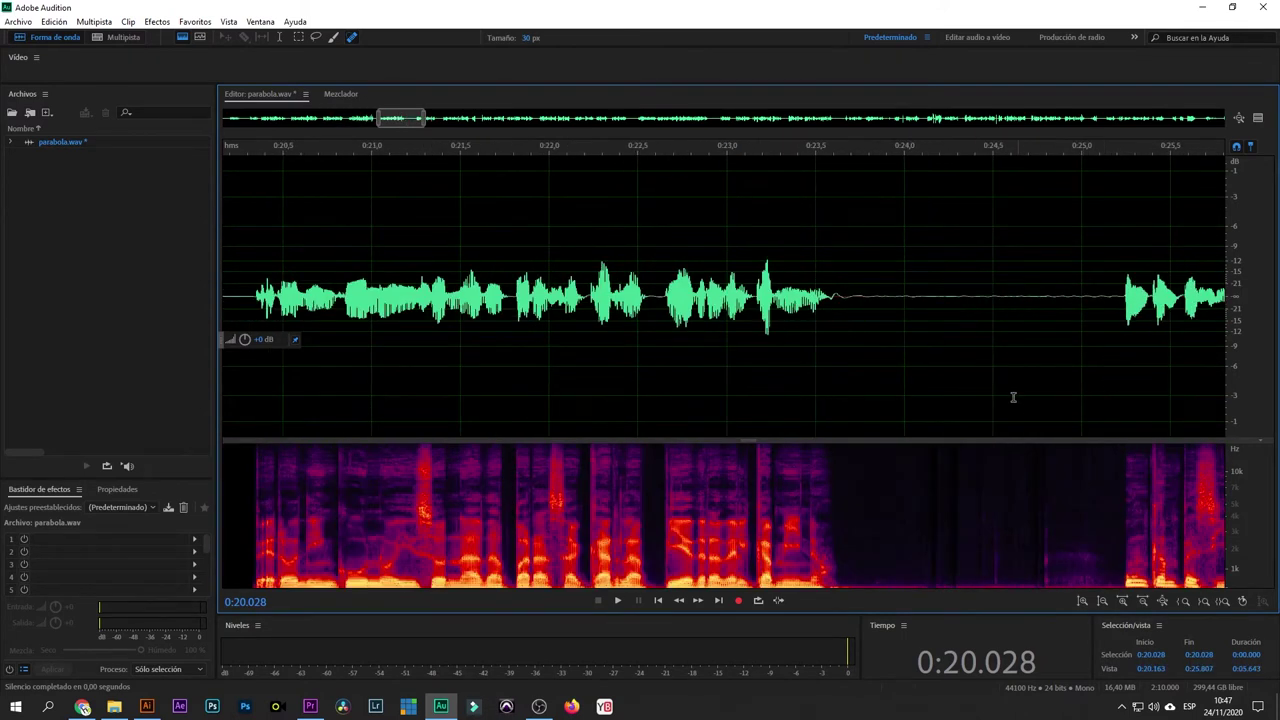
scroll(1013, 397, down, 2)
key(space)
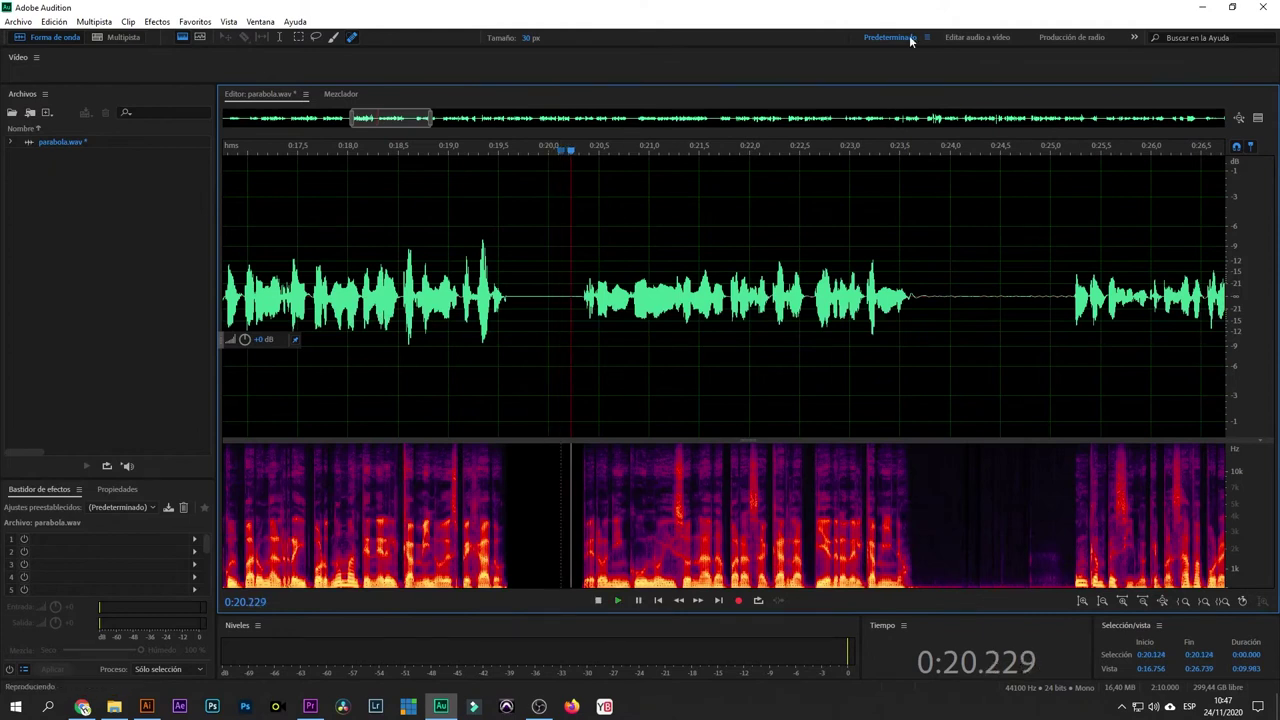
click(663, 371)
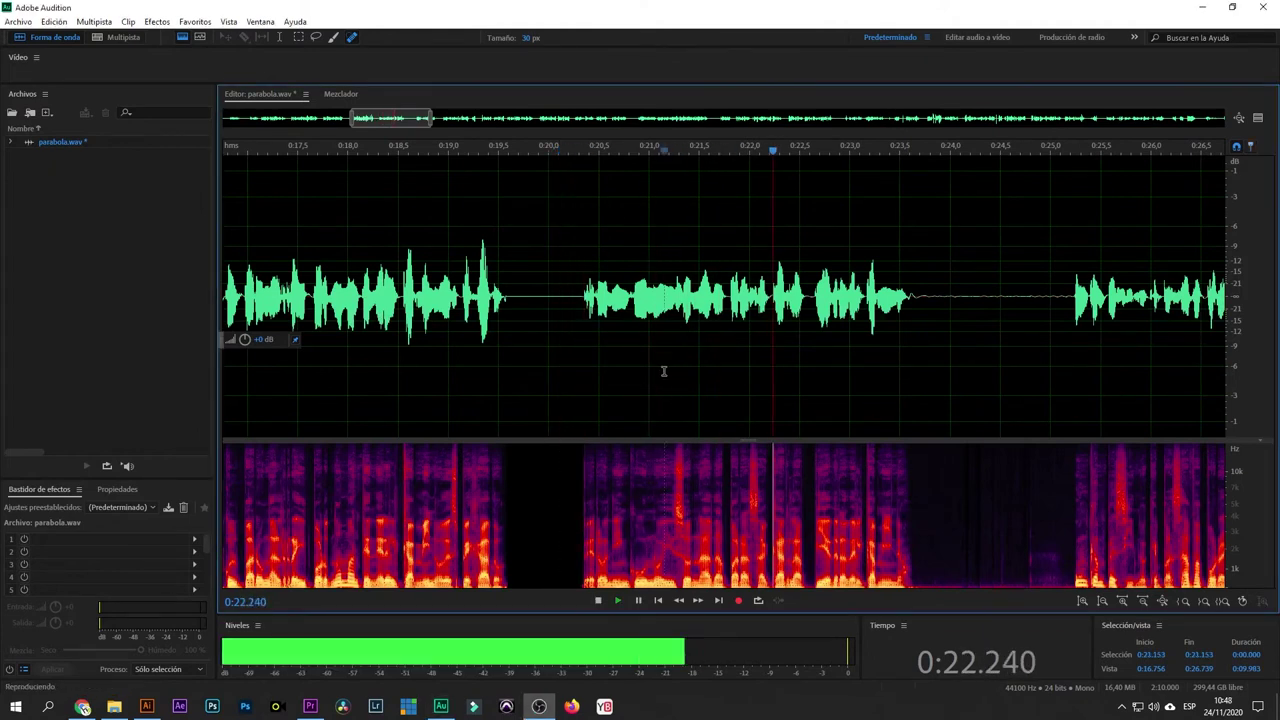
scroll(800, 360, down, 4)
scroll(870, 348, up, 5)
key(space)
- Play the narration from about 0:21.77 and from about 0:22.58, examining the gap before the word at 0:22.66 closely
click(454, 354)
key(space)
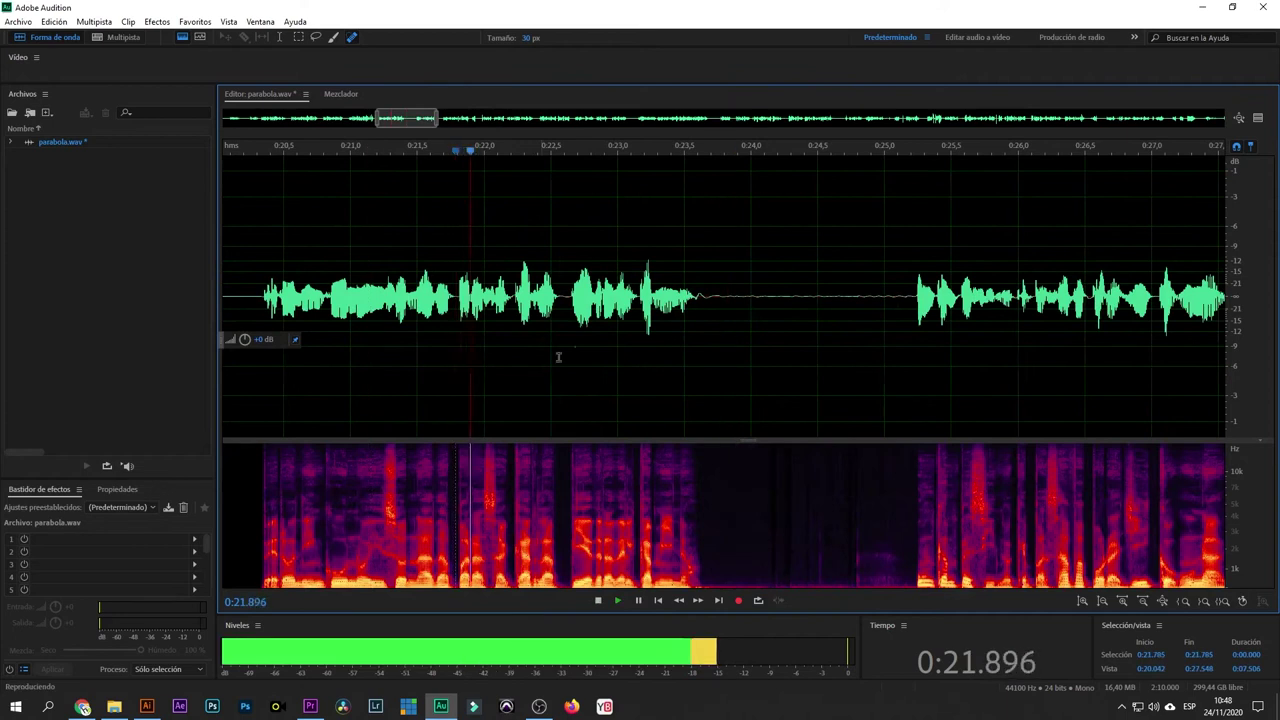
scroll(577, 351, up, 4)
key(space)
scroll(566, 357, up, 2)
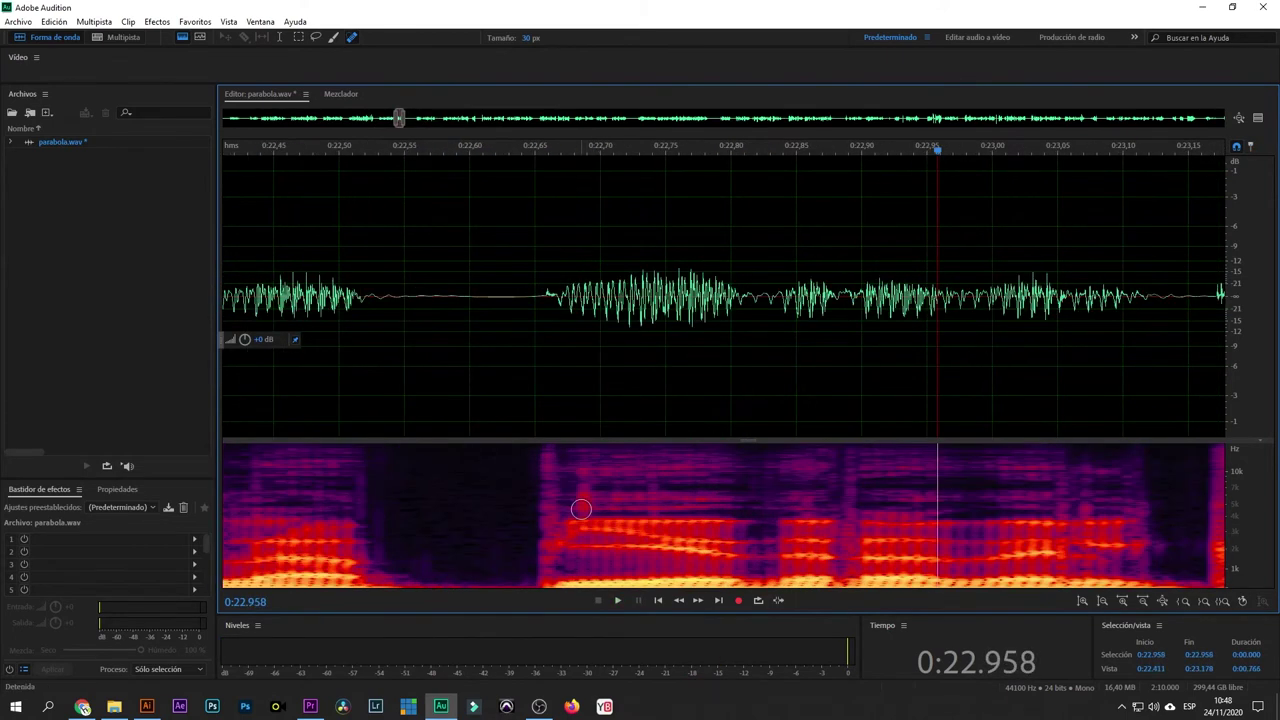
click(443, 371)
key(space)
scroll(443, 371, down, 4)
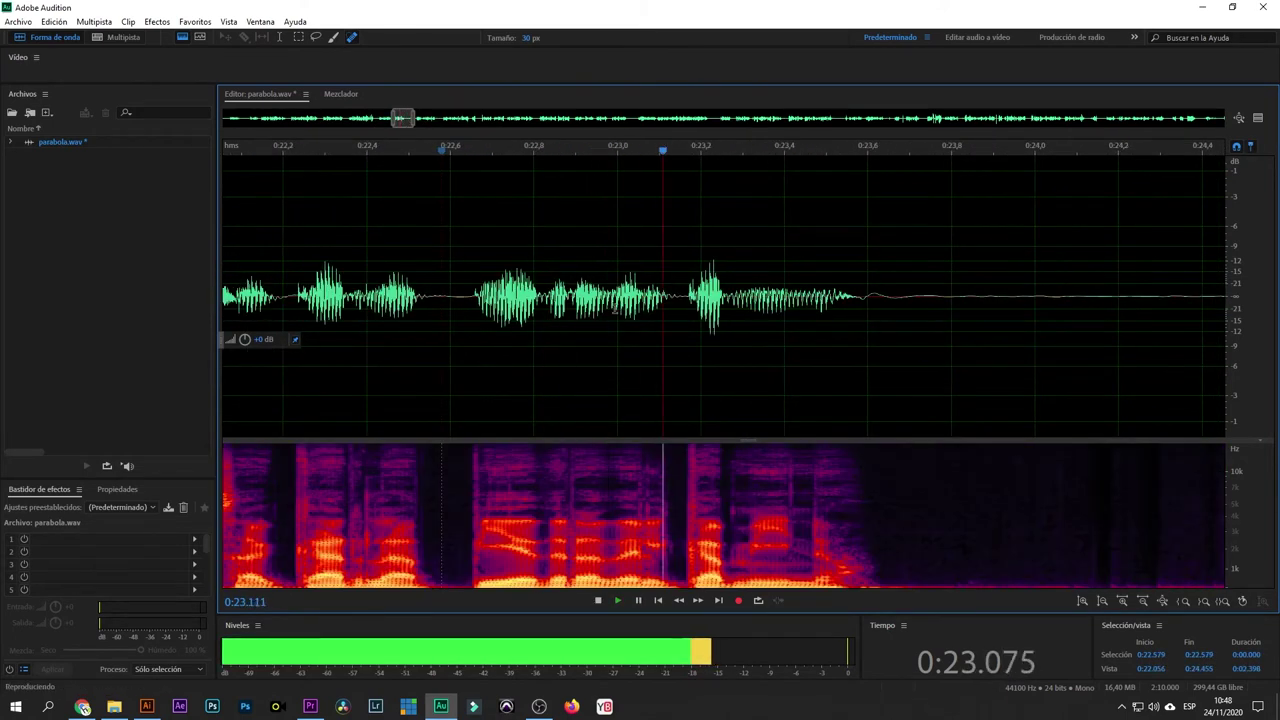
key(space)
- Silence the pause from 0:23.650 to 0:25.234 and clear the selection
mouse_move(889, 317)
mouse_down()
mouse_move(1277, 322)
mouse_move(957, 360)
mouse_move(1157, 386)
mouse_up()
right_click(1157, 386)
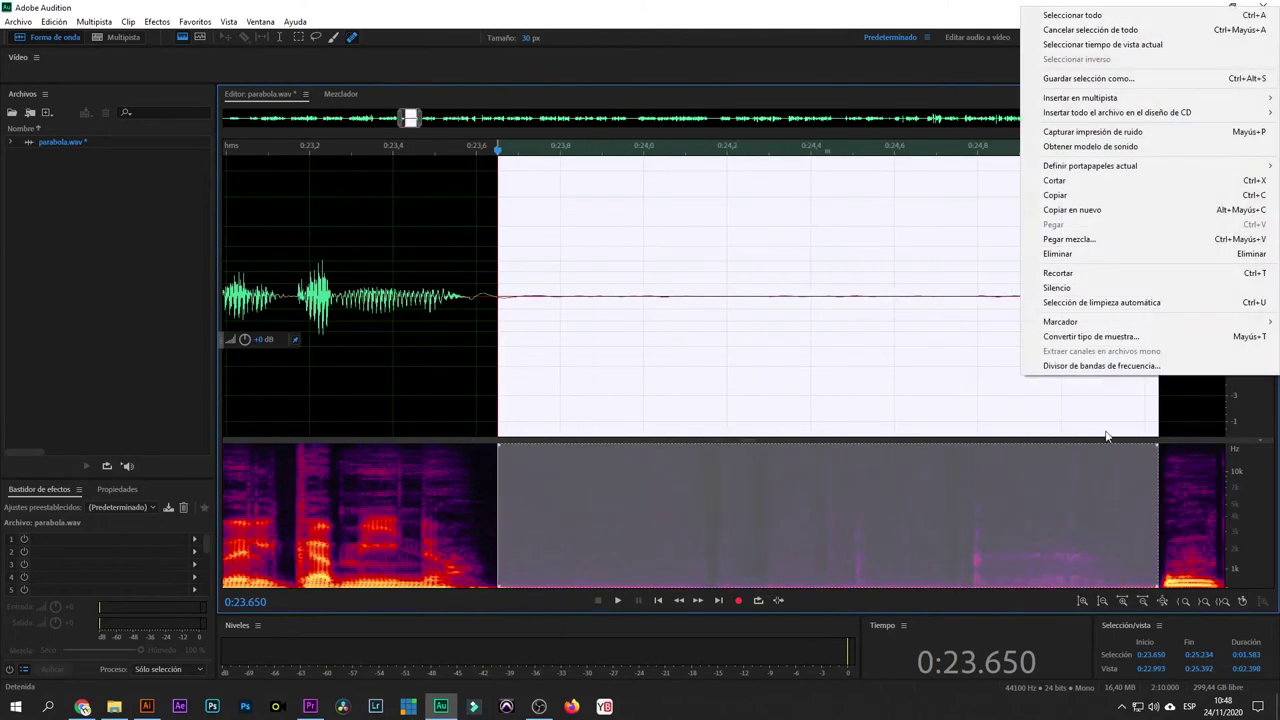
click(1069, 291)
click(940, 330)
- Play from about 0:24.71, delete the passage from about 0:24.93 to 0:28.63, and play across the cut
key(space)
scroll(690, 400, down, 6)
scroll(677, 345, up, 6)
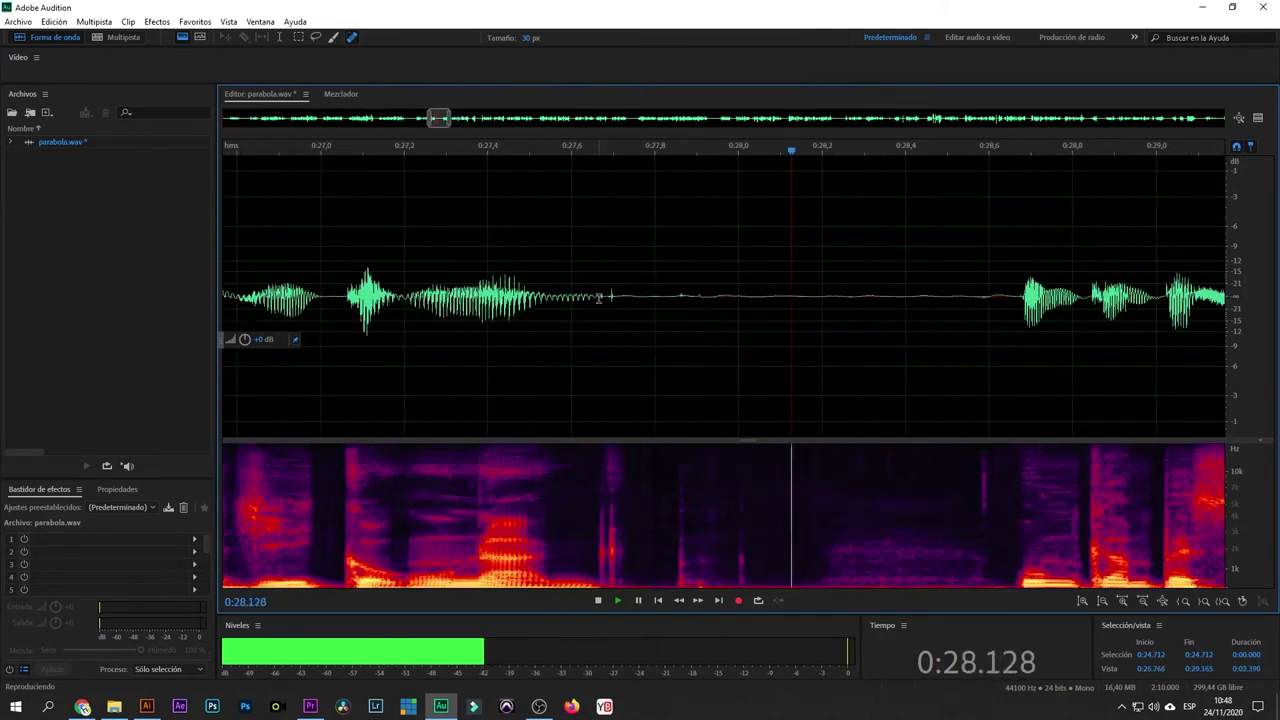
scroll(814, 323, down, 2)
key(space)
drag(913, 304, 418, 410)
key(Delete)
key(space)
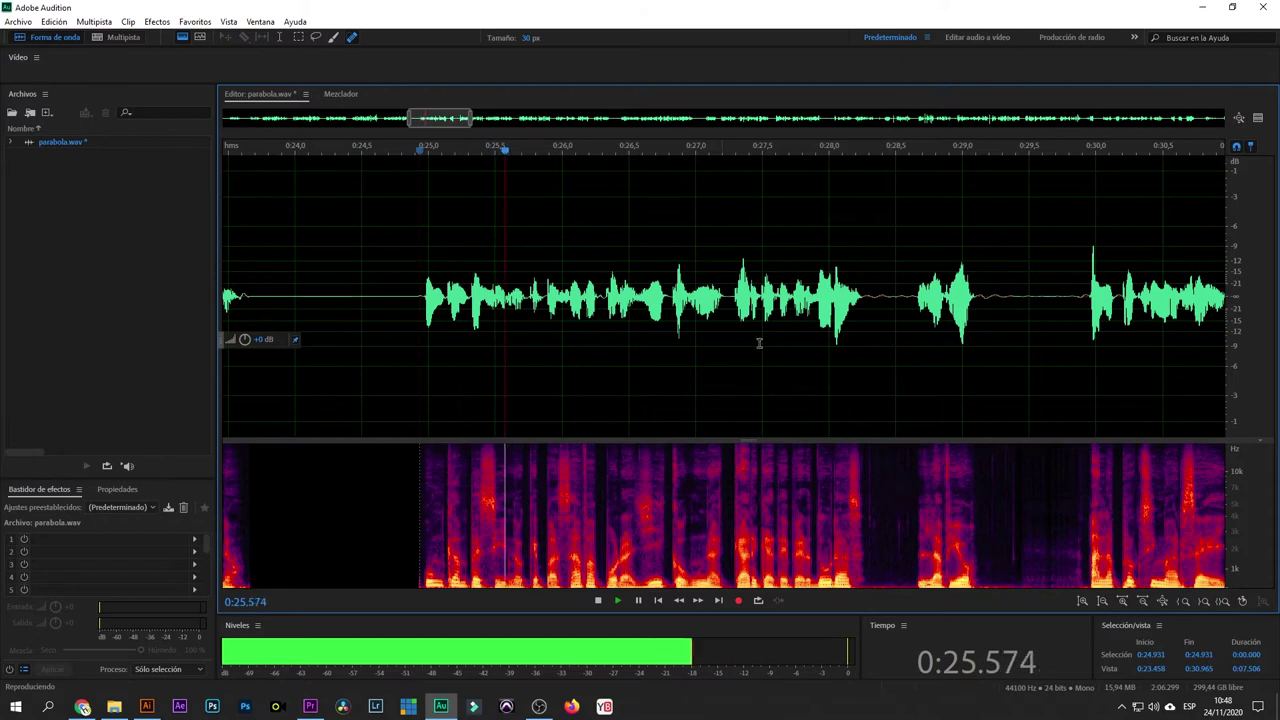
- Silence the pause from 0:28.251 to 0:28.658 and resume playback from about 0:28.28
scroll(914, 363, up, 2)
drag(719, 298, 889, 340)
right_click(821, 340)
click(883, 606)
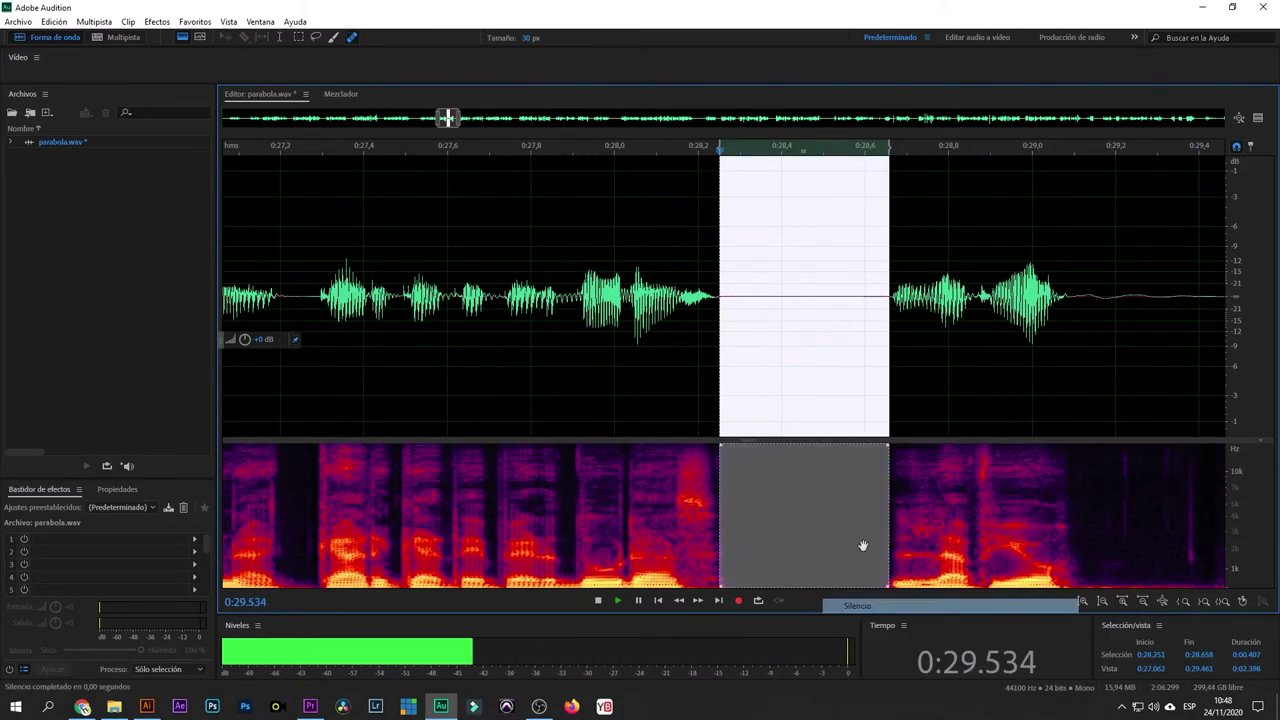
click(733, 370)
- Replay from about 0:35.2, paint out the faint noise streak near 0:36.08 with the 30 px Spot Healing Brush, and play it back
scroll(760, 365, down, 5)
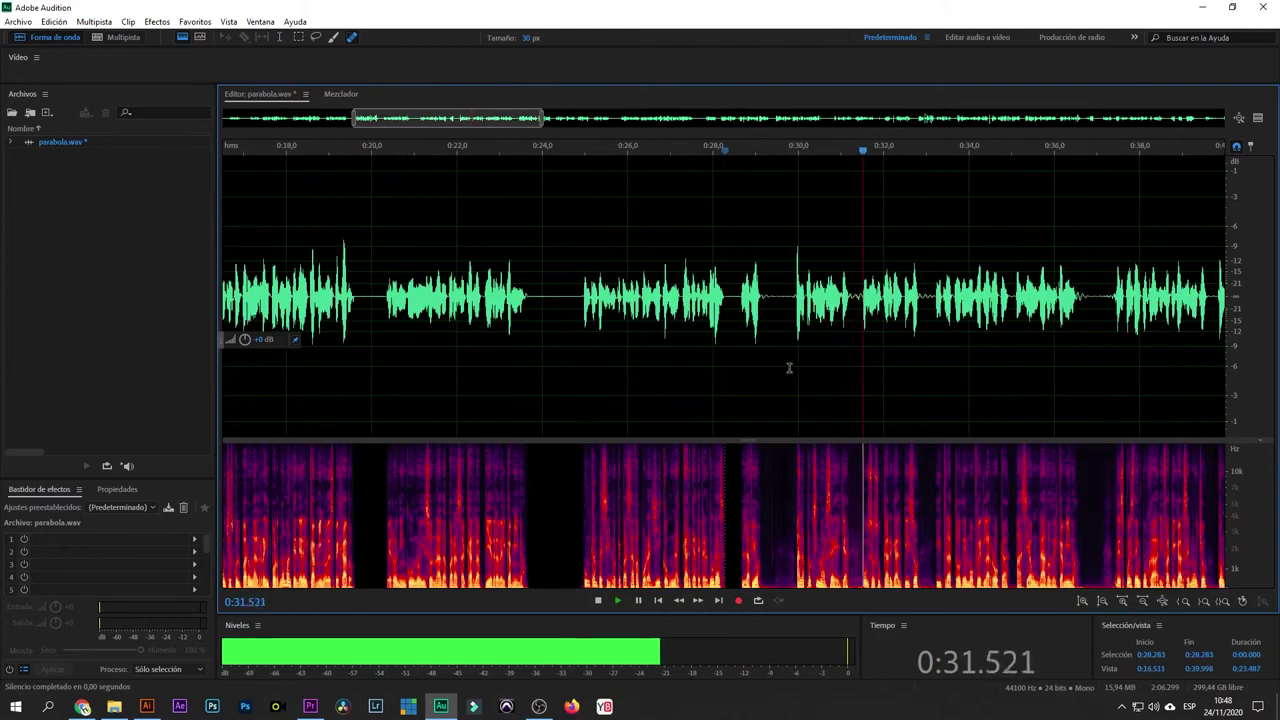
scroll(830, 345, down, 3)
scroll(802, 327, up, 2)
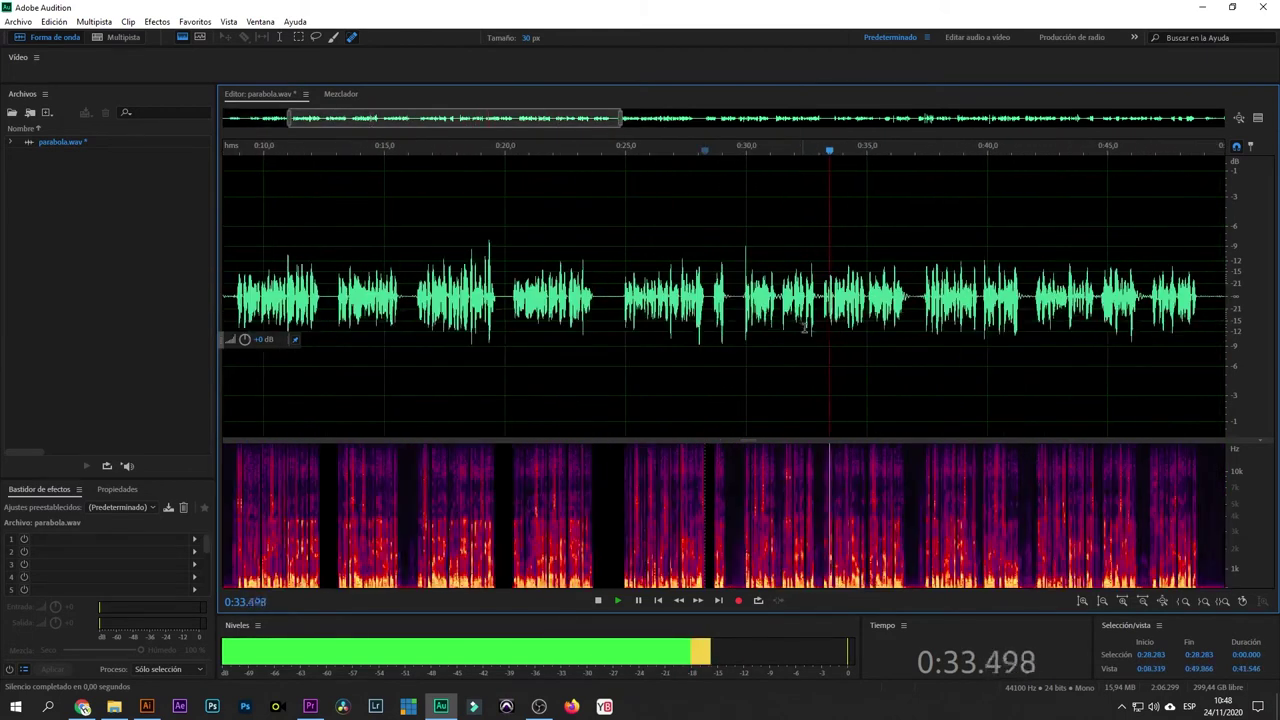
scroll(958, 338, up, 8)
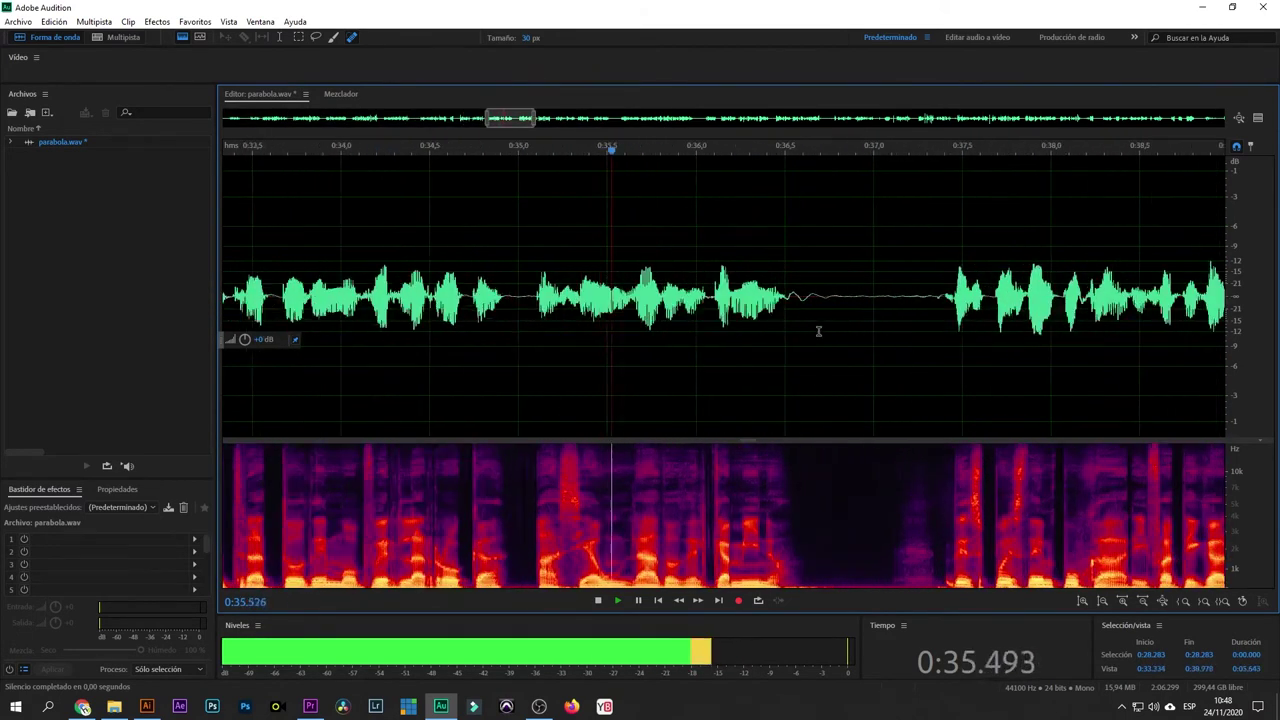
click(558, 330)
scroll(668, 336, up, 4)
scroll(668, 336, up, 2)
key(space)
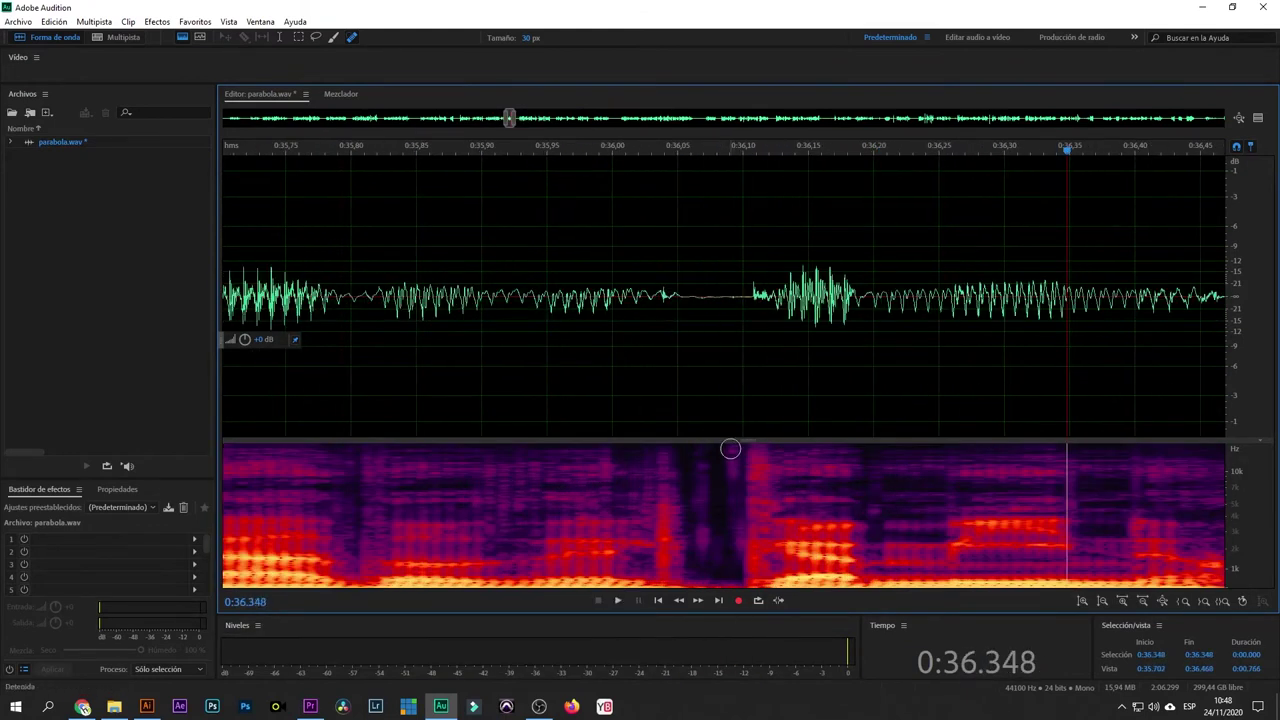
mouse_move(732, 476)
mouse_down()
mouse_move(702, 507)
mouse_move(704, 552)
mouse_up()
click(300, 322)
key(space)
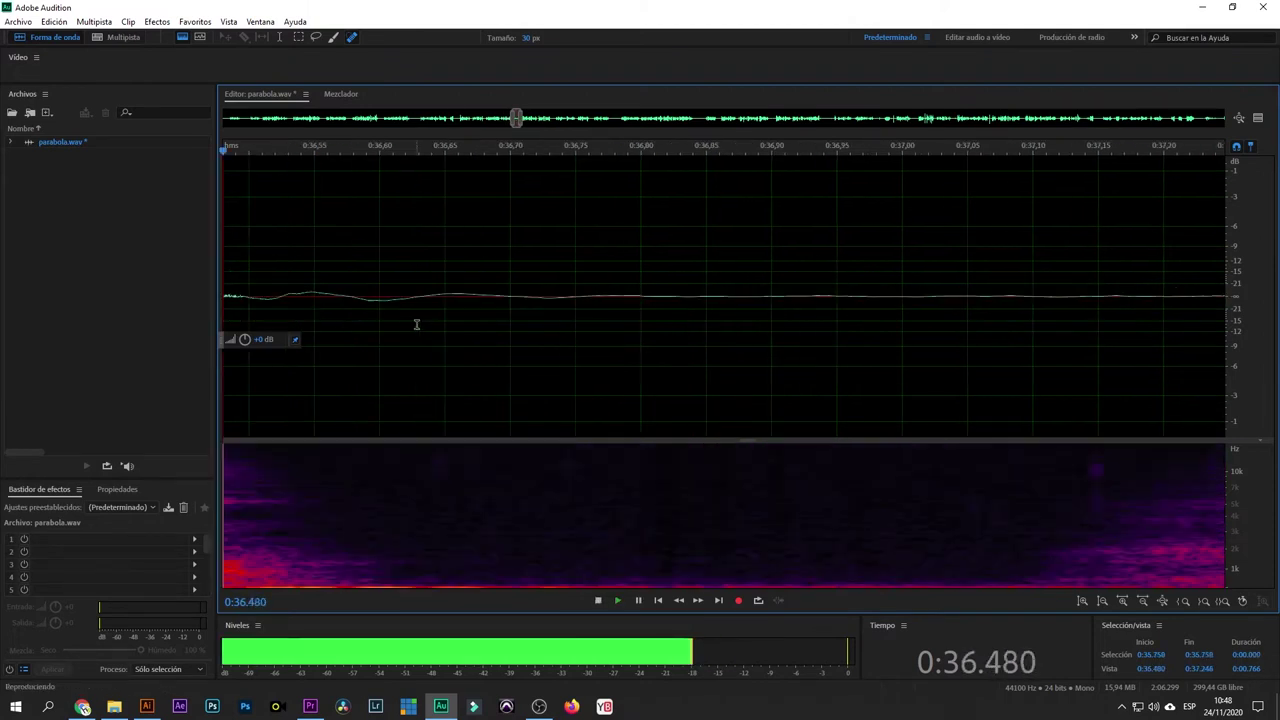
- Replay from about 0:35.07, paint out the vertical streak near 0:36.04 with the 30 px Spot Healing Brush, and play from about 0:35.95
scroll(500, 335, down, 4)
click(391, 340)
scroll(463, 334, up, 4)
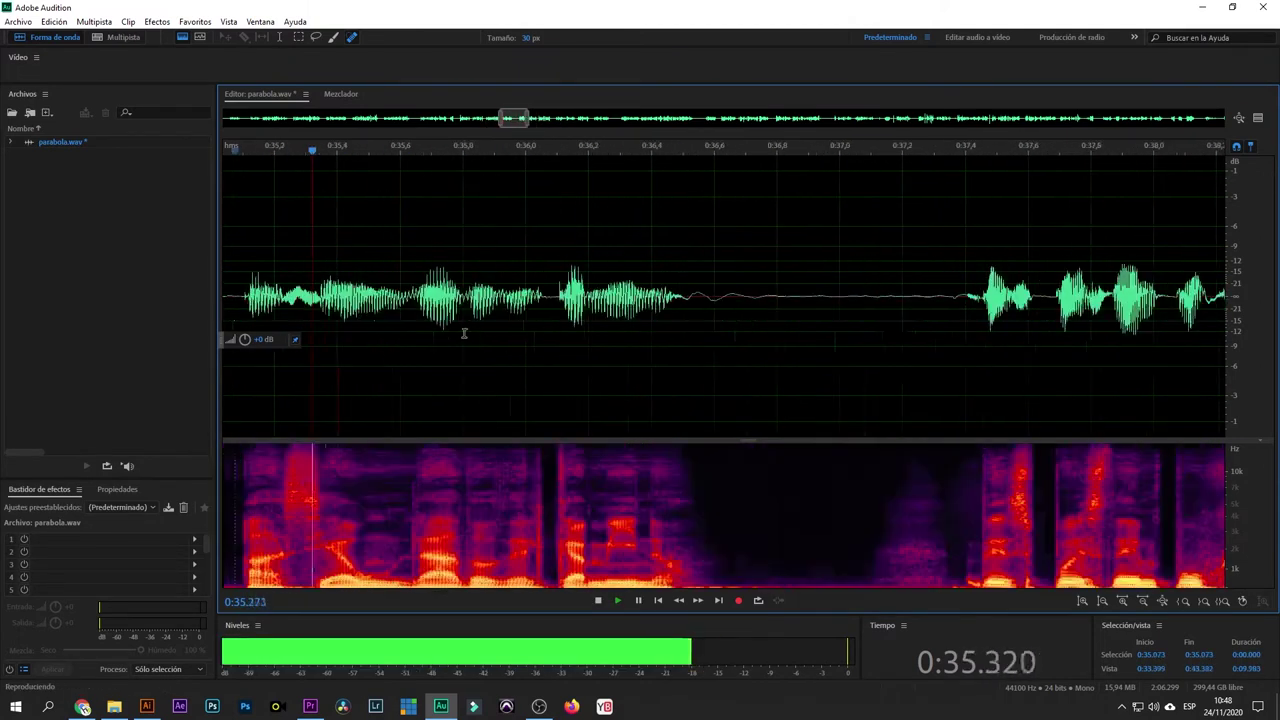
key(space)
scroll(477, 349, up, 2)
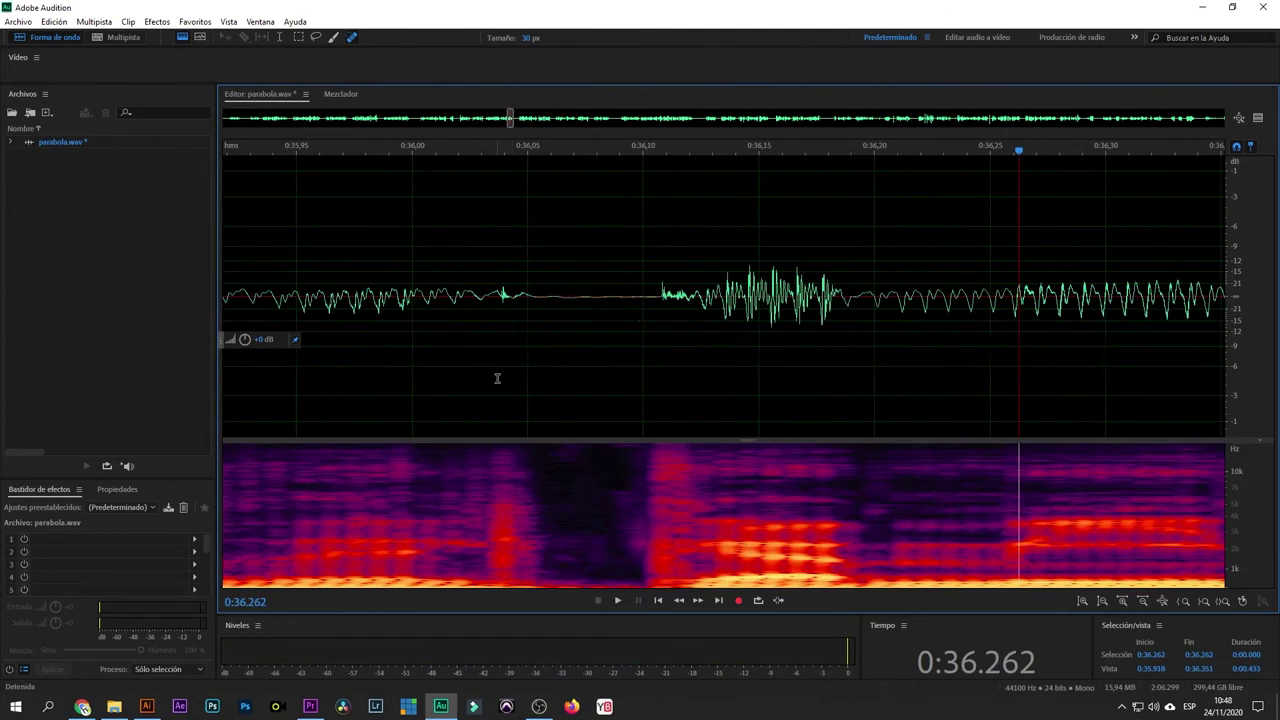
scroll(500, 498, down, 1)
click(384, 354)
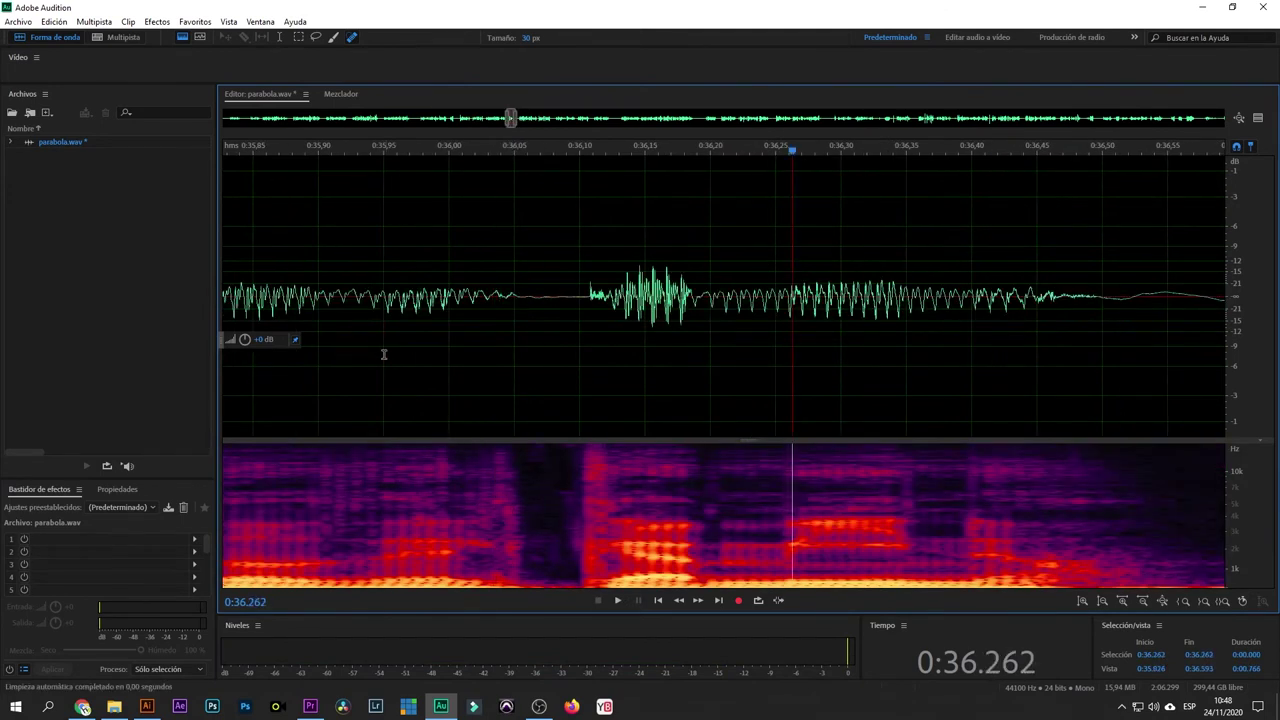
key(space)
- Paint out the vertical noise streak near 0:42.65 with the 30 px Spot Healing Brush and play the result from about 0:42.1
scroll(600, 346, down, 6)
scroll(640, 350, down, 2)
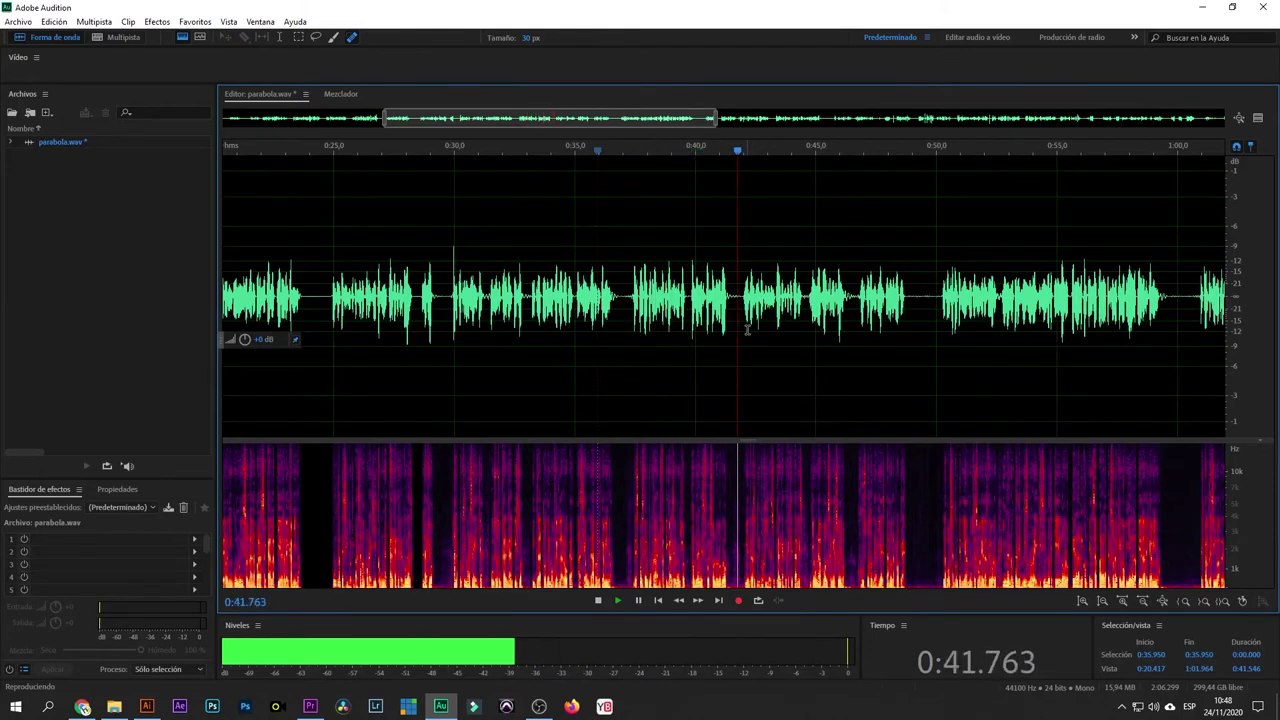
scroll(758, 325, down, 2)
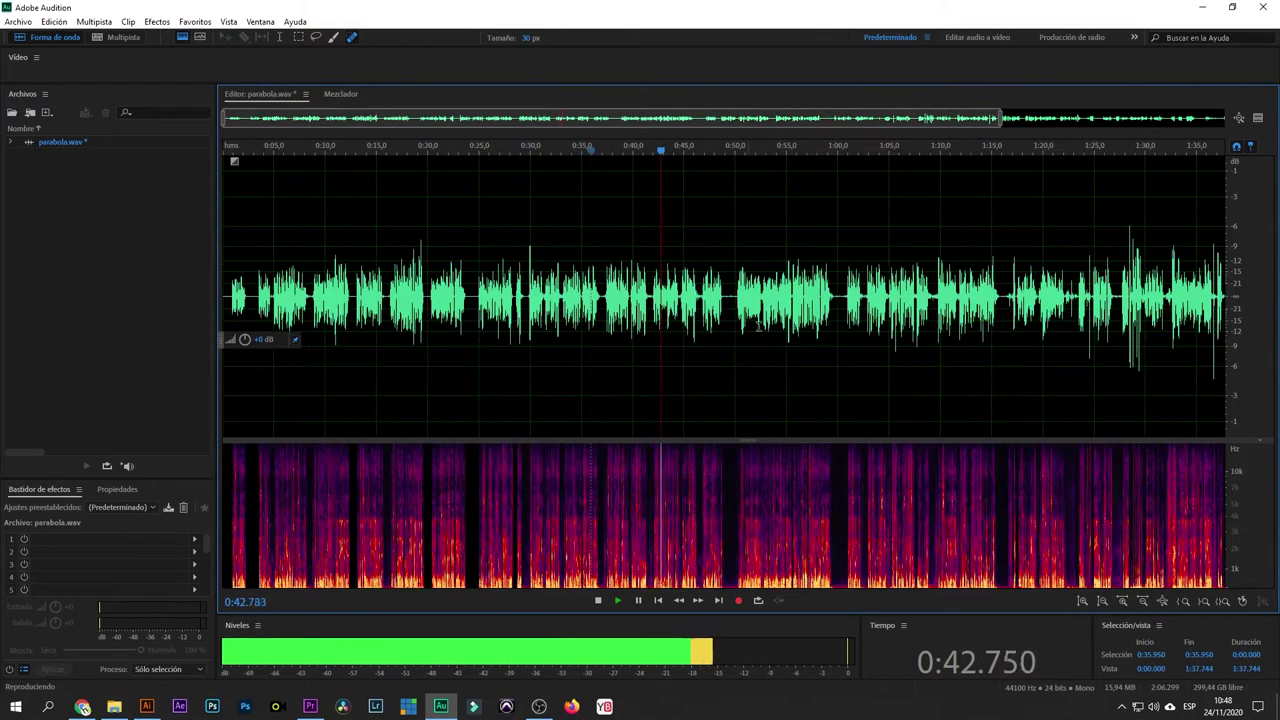
scroll(655, 334, up, 3)
click(655, 336)
scroll(700, 339, up, 1)
scroll(702, 338, up, 6)
key(space)
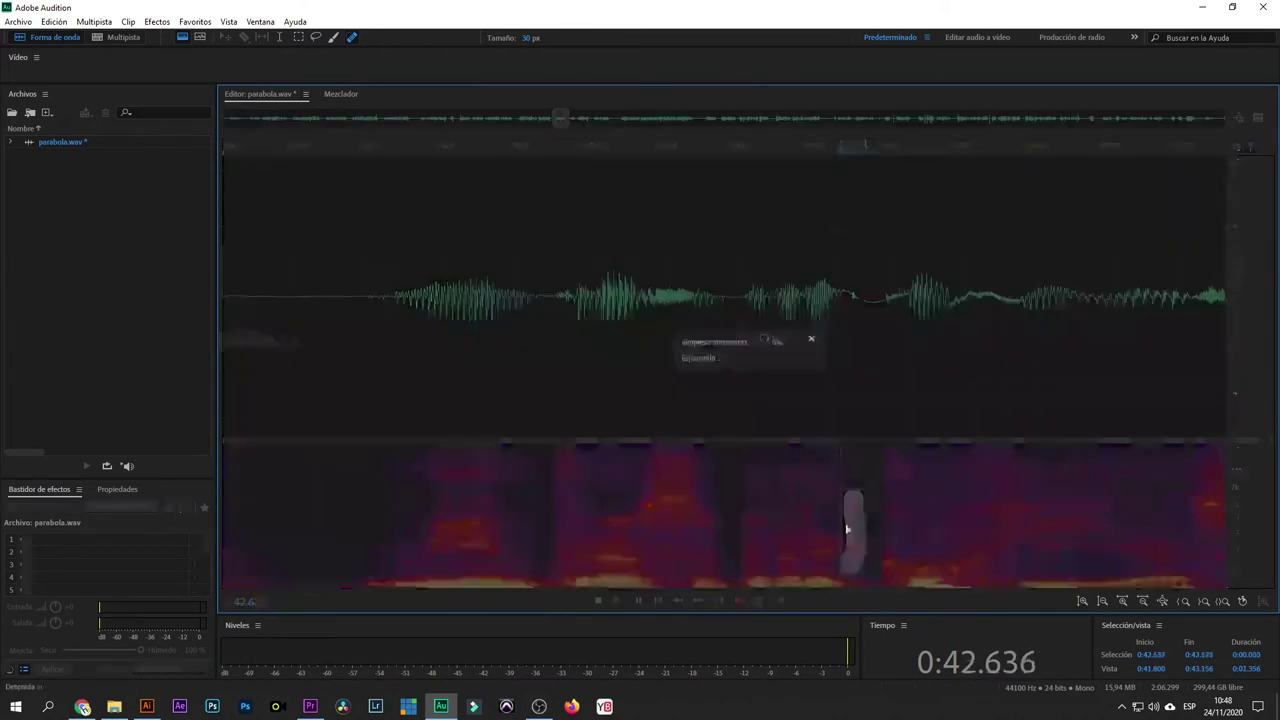
click(449, 323)
key(space)
- Replay from about 0:43.65, paint out the faint streak near 0:44.0 with the 30 px Spot Healing Brush, and play from about 0:43.75
scroll(534, 357, down, 5)
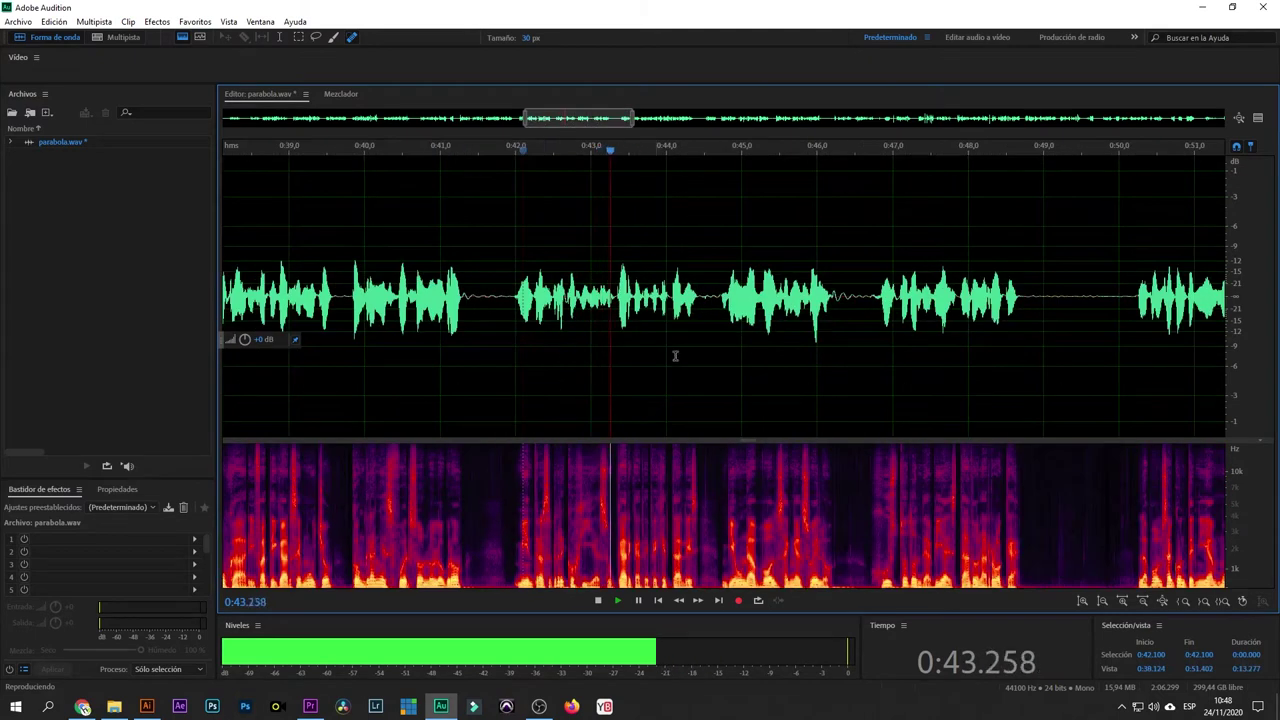
scroll(637, 390, up, 2)
click(637, 391)
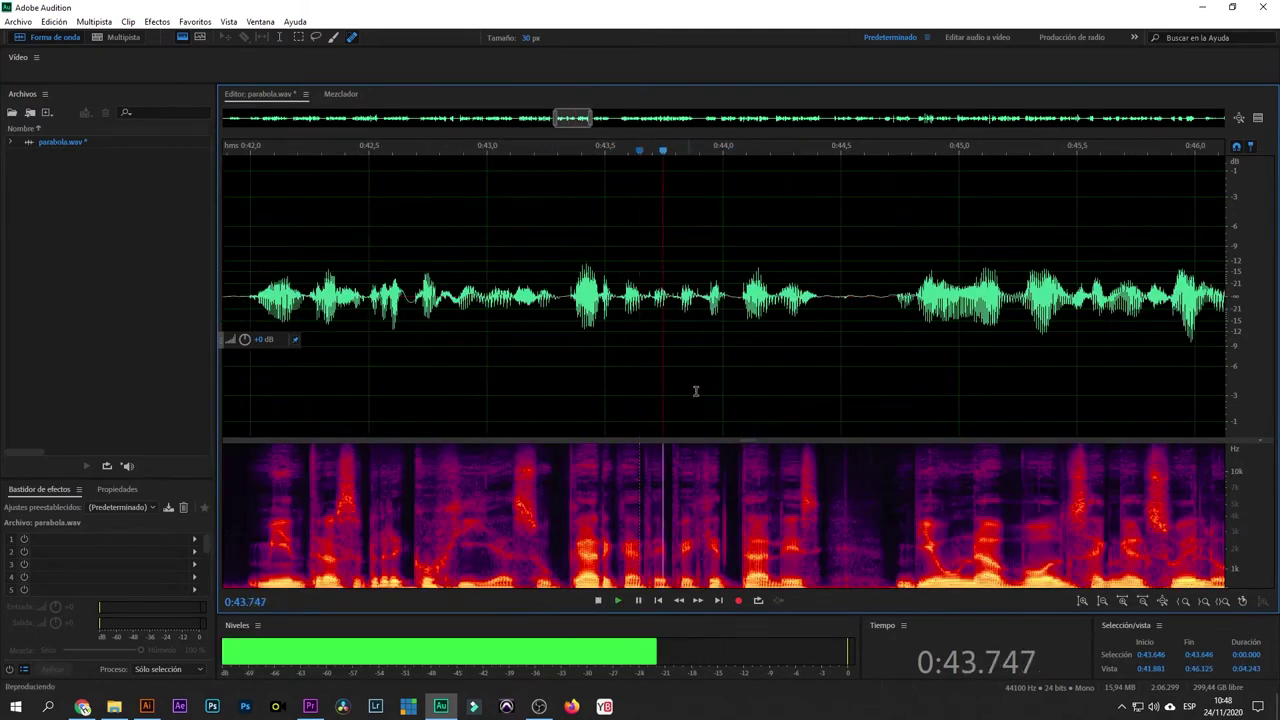
scroll(685, 392, up, 3)
key(space)
drag(740, 471, 739, 530)
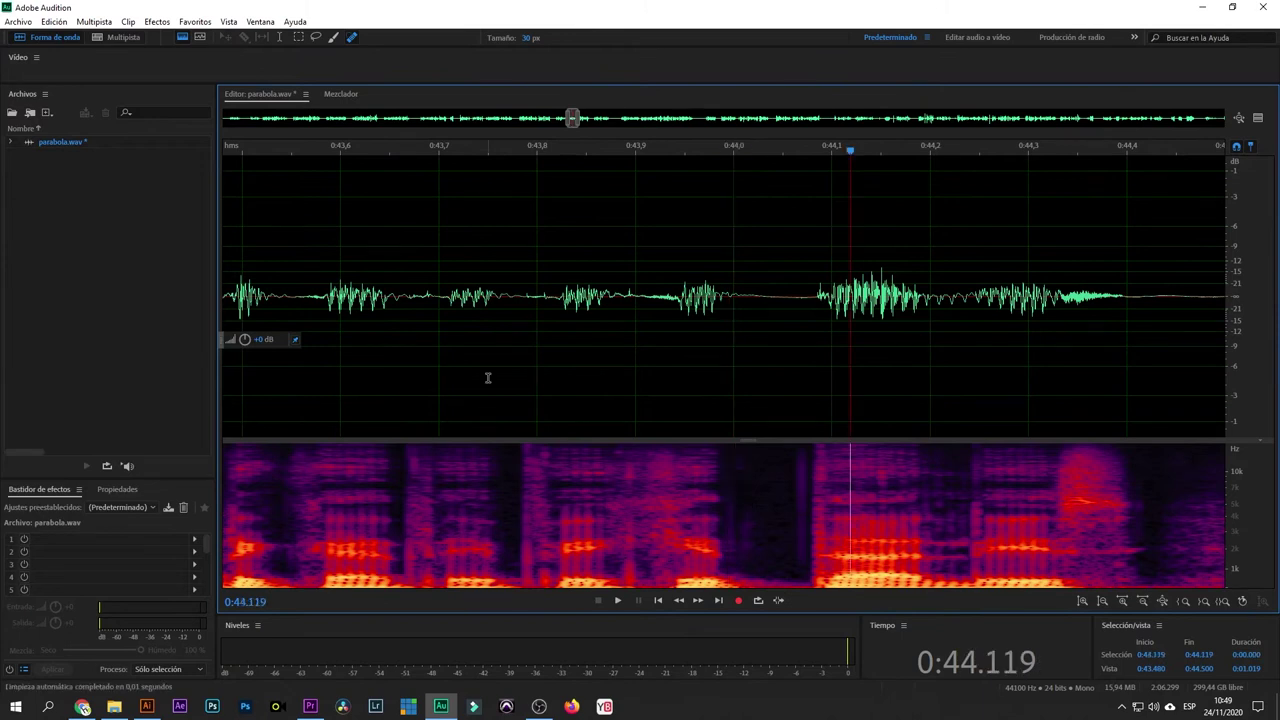
click(489, 374)
key(space)
- Silence the pause from 0:44.437 to 0:44.713 and resume playback from about 0:44.37
scroll(511, 340, down, 5)
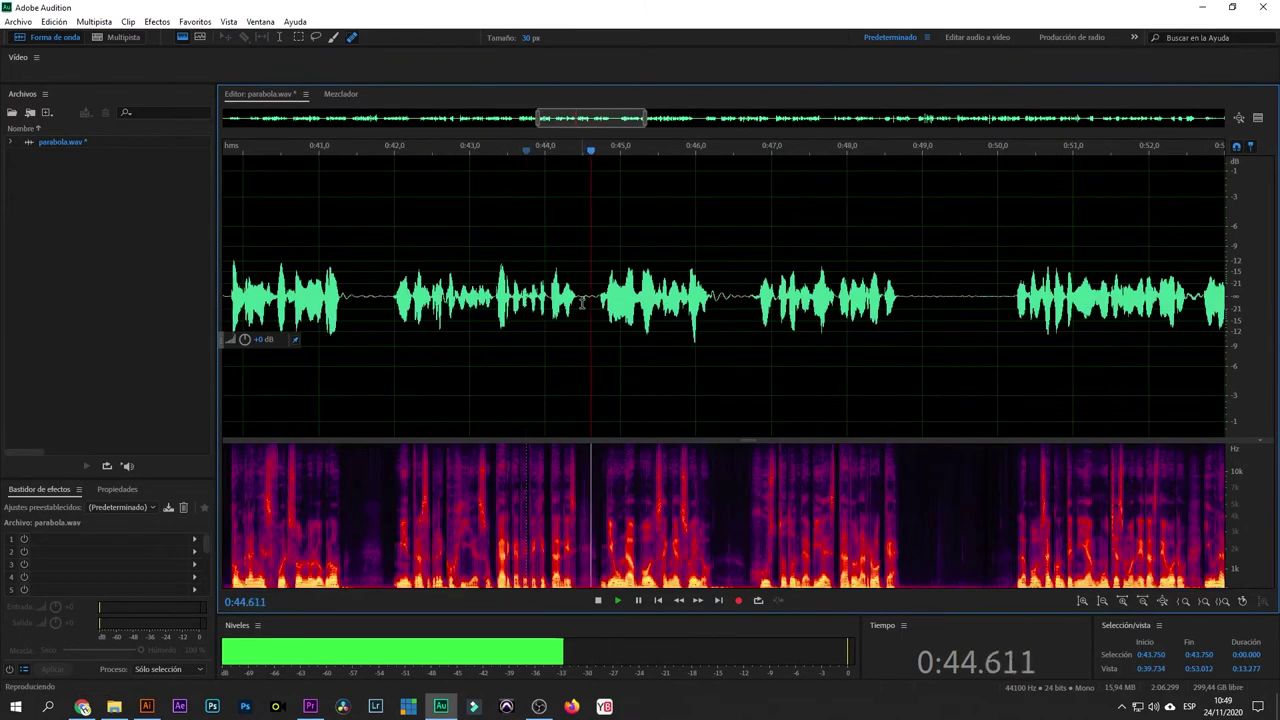
scroll(572, 316, up, 3)
drag(588, 310, 653, 352)
right_click(653, 352)
click(700, 604)
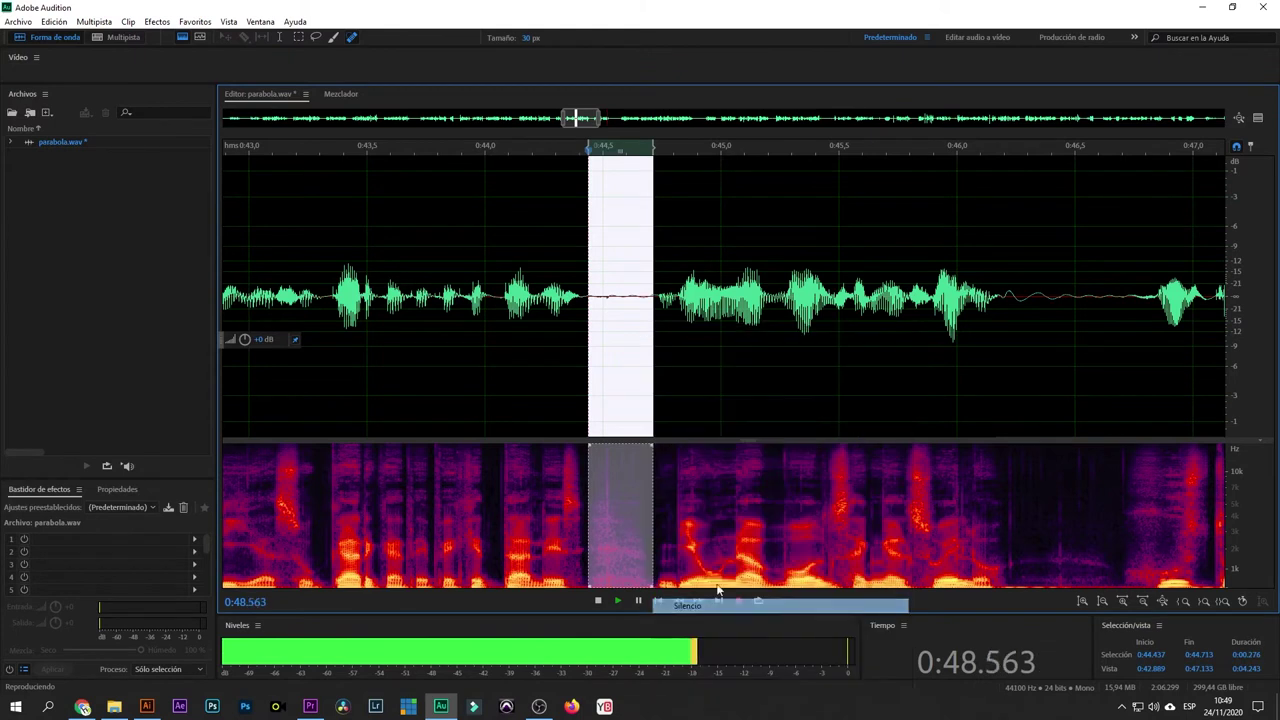
click(572, 353)
- Silence the pause from 0:48.696 to 0:50.234 and continue playback from about 0:49.64
scroll(572, 354, down, 5)
scroll(862, 358, up, 3)
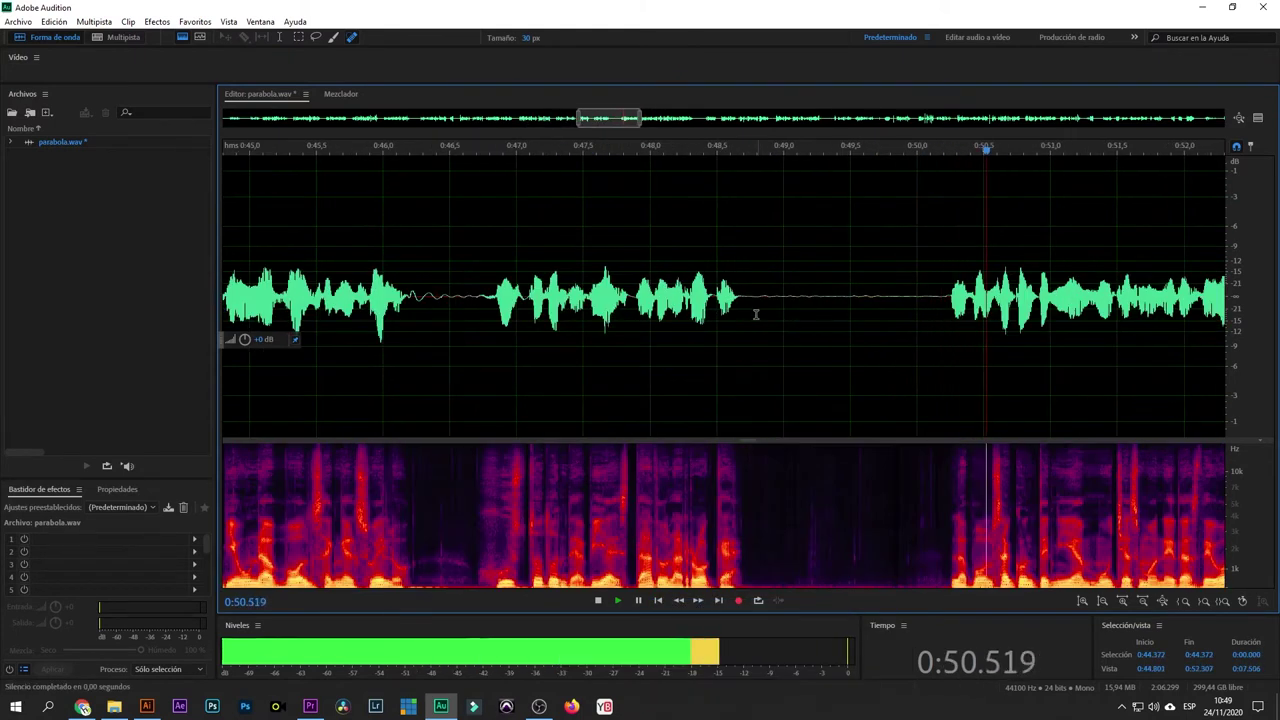
drag(743, 303, 948, 400)
right_click(885, 400)
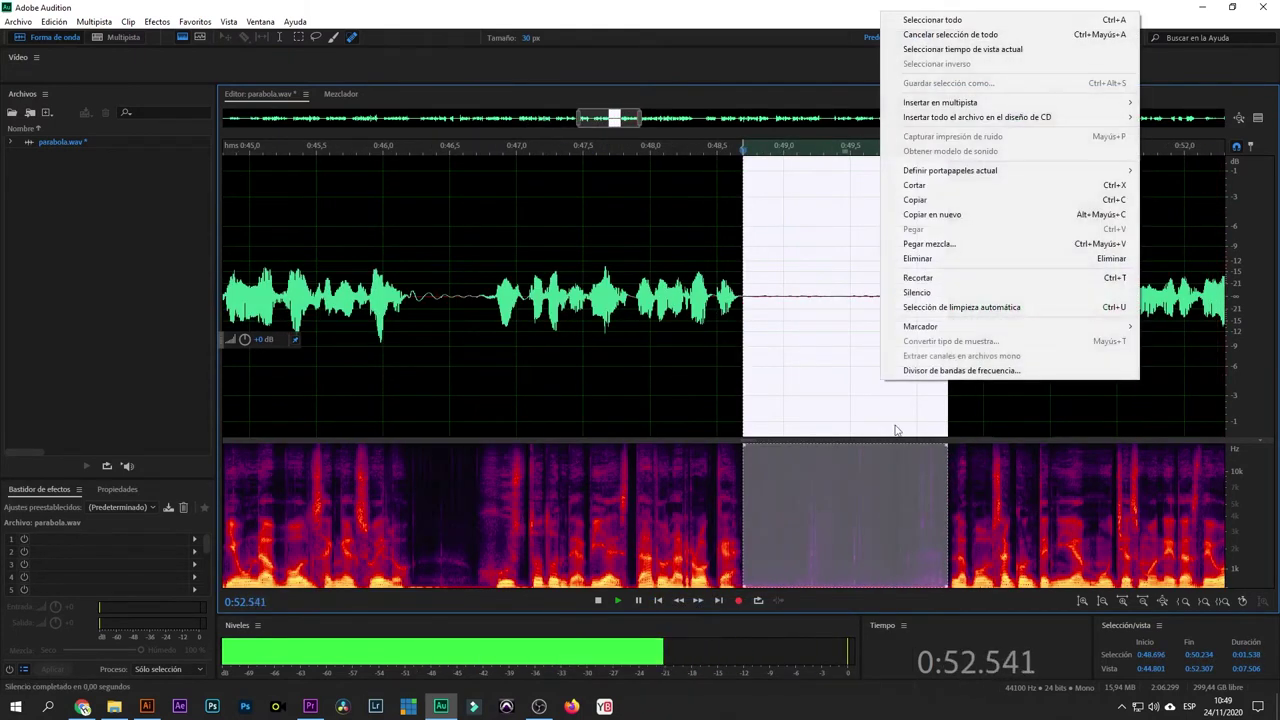
click(939, 293)
click(869, 316)
scroll(765, 337, down, 5)
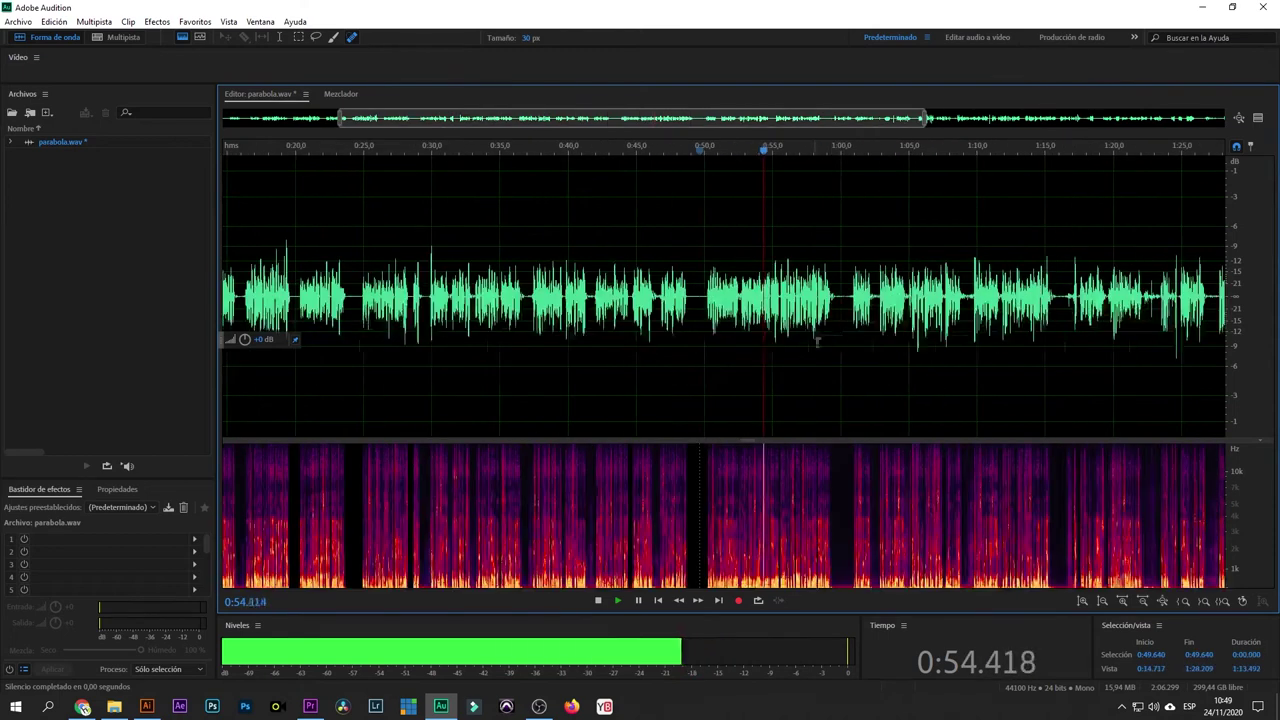
scroll(814, 328, up, 5)
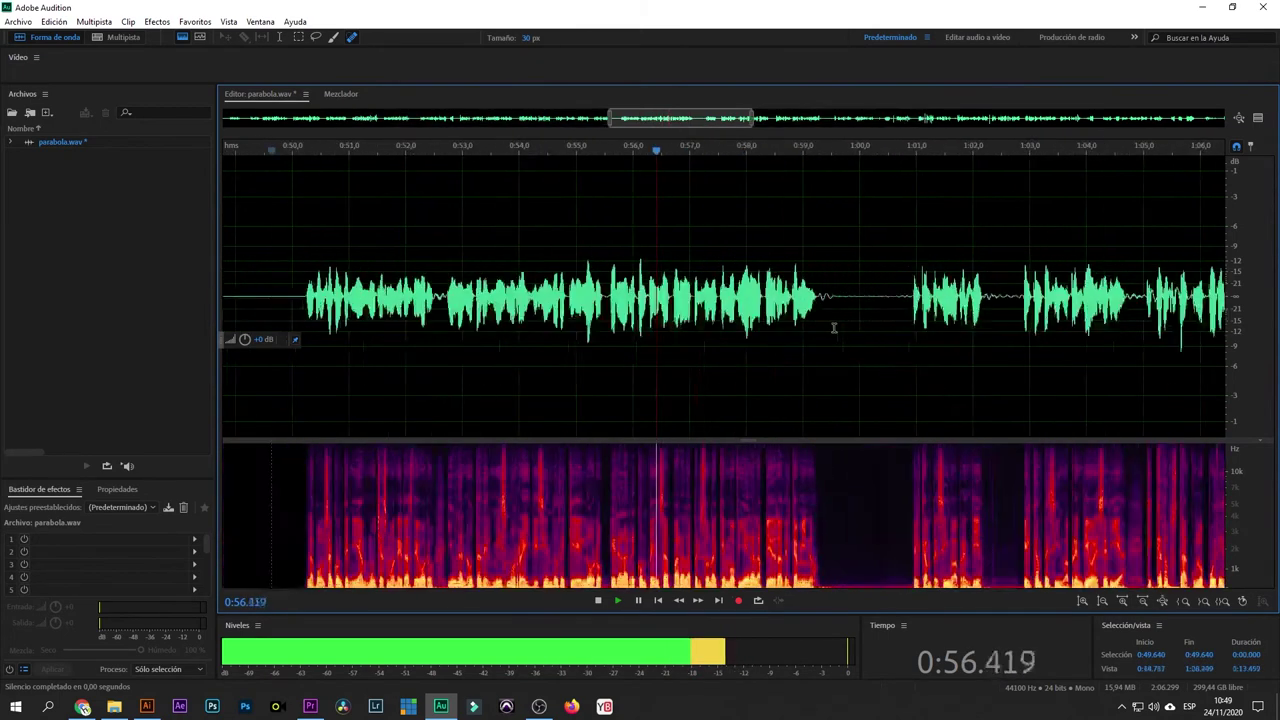
- Silence the pause from 0:59.258 to 1:00.931 and continue playback from about 0:59.67
drag(807, 302, 977, 325)
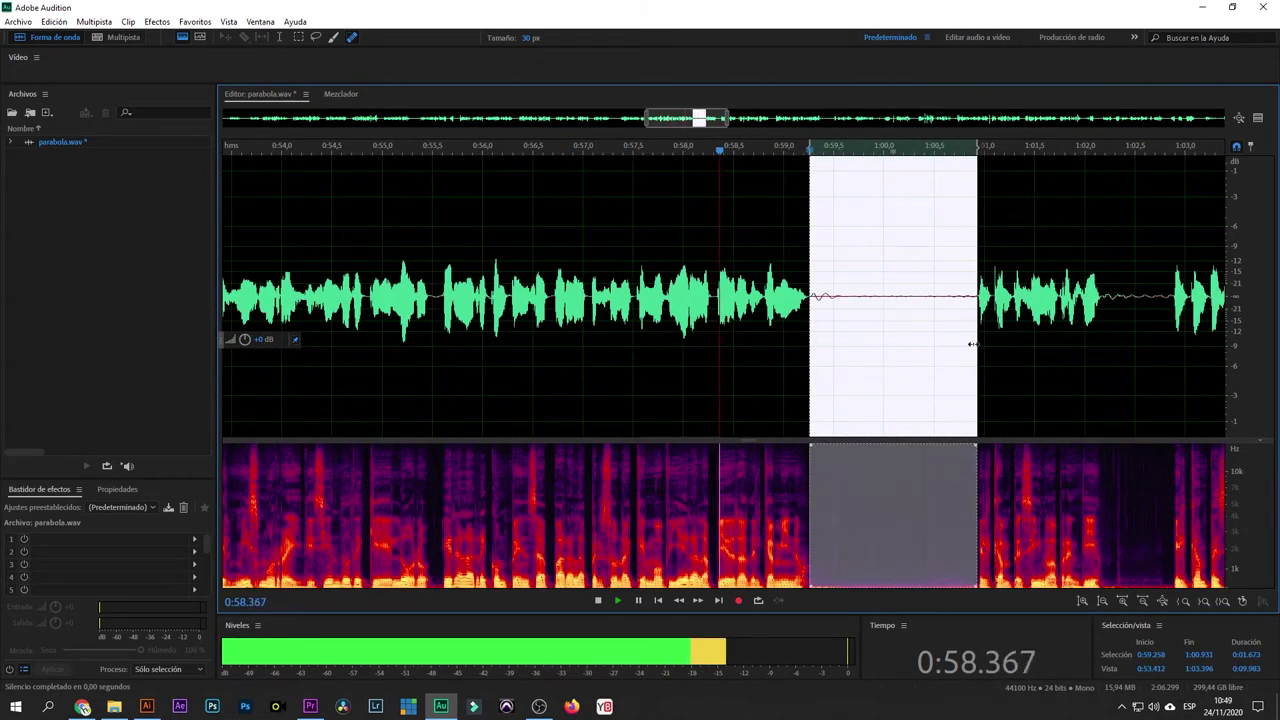
right_click(941, 325)
click(965, 605)
click(851, 434)
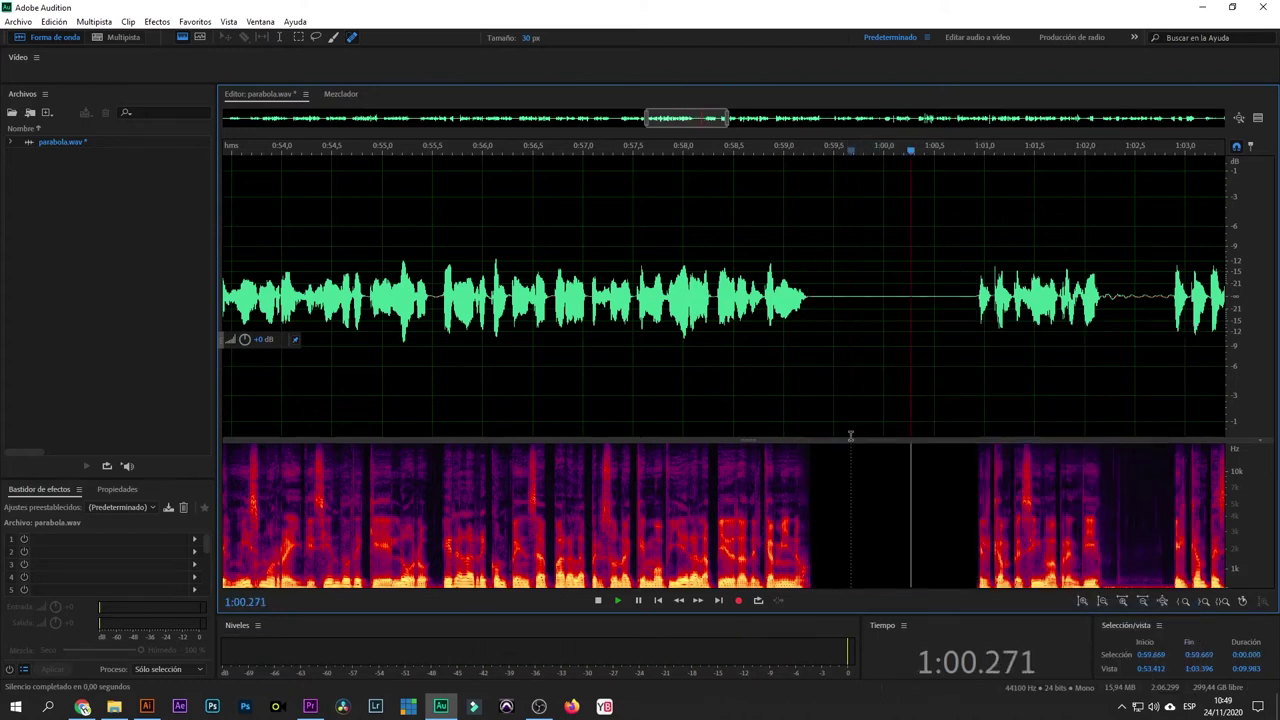
- Delete the roughly 2.5-second passage containing the short phrase between about 1:00.9 and 1:02.1, and resume playback from about 1:02.18
scroll(857, 380, down, 4)
scroll(876, 335, up, 4)
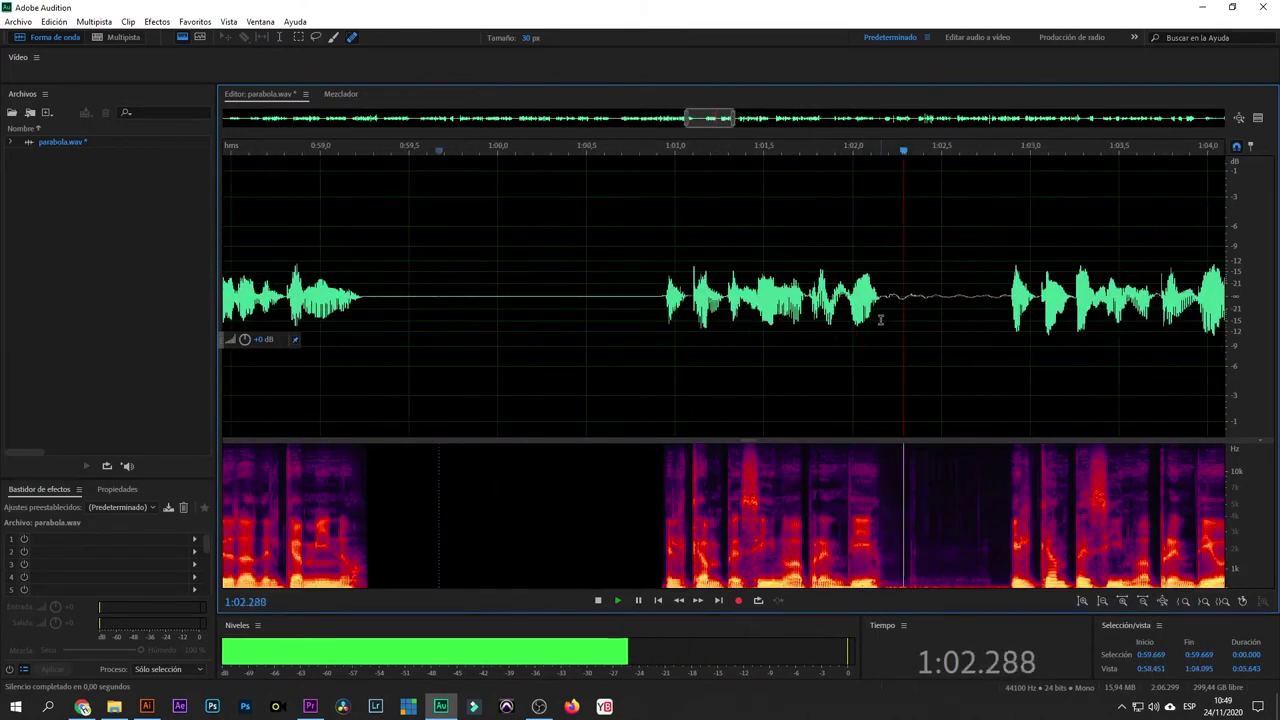
drag(710, 330, 903, 366)
key(Delete)
click(855, 335)
scroll(845, 325, up, 3)
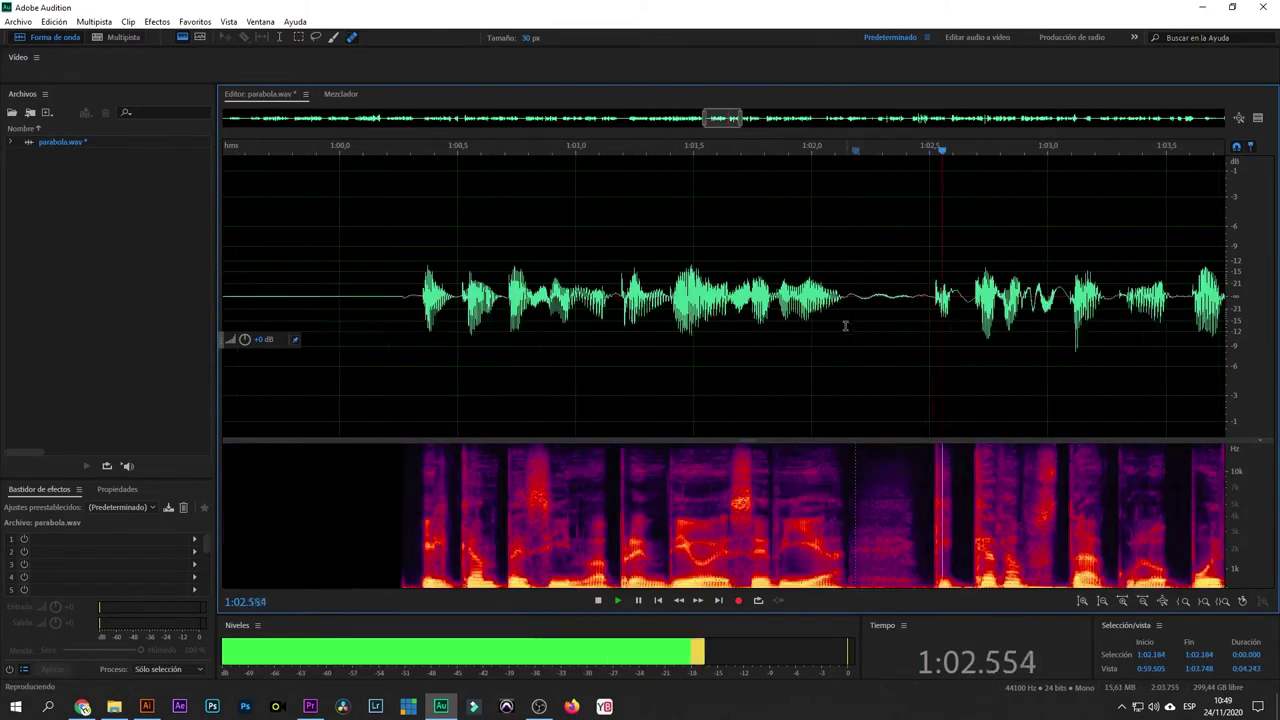
- Silence the pause from 1:02.150 to 1:02.500
drag(847, 308, 930, 388)
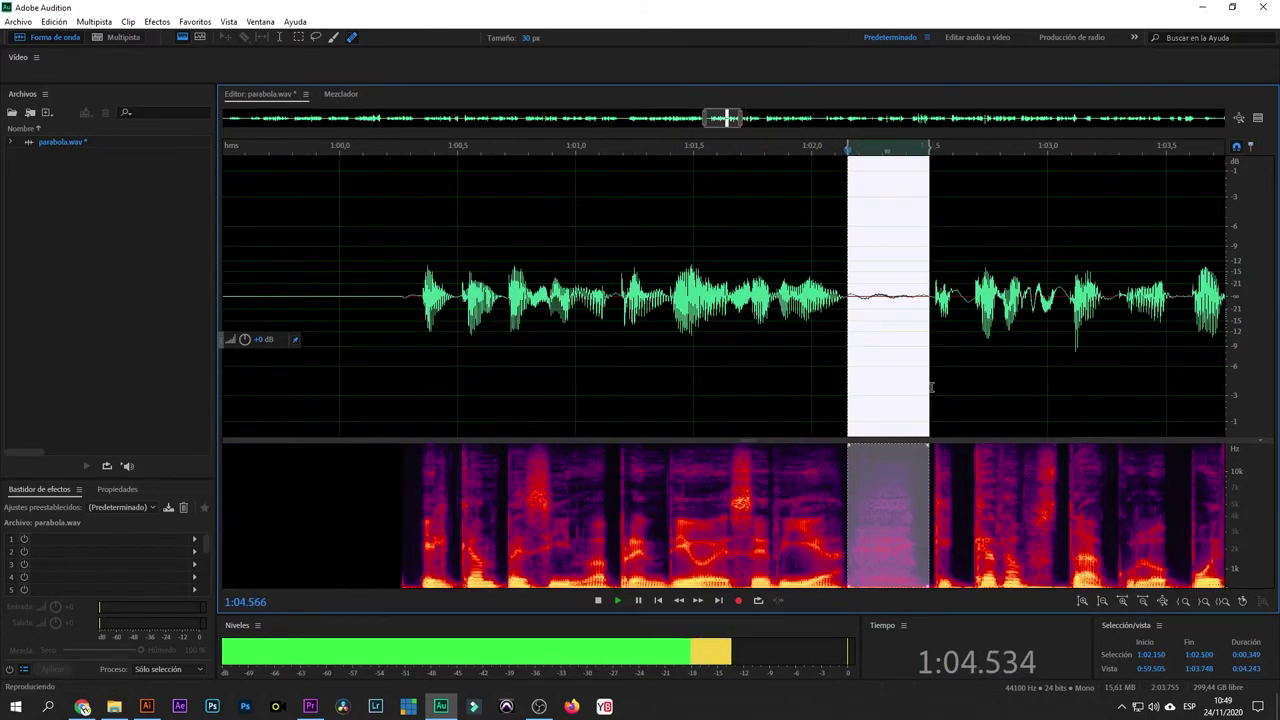
right_click(930, 388)
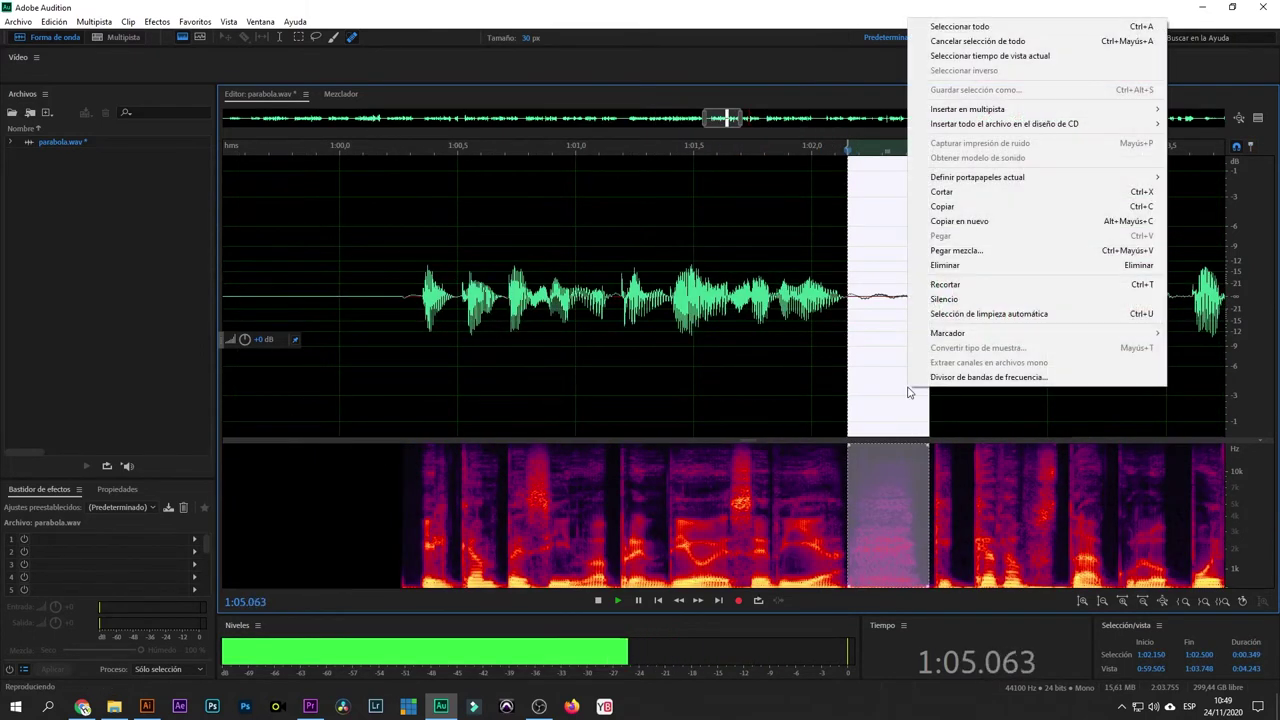
click(944, 299)
scroll(849, 331, down, 5)
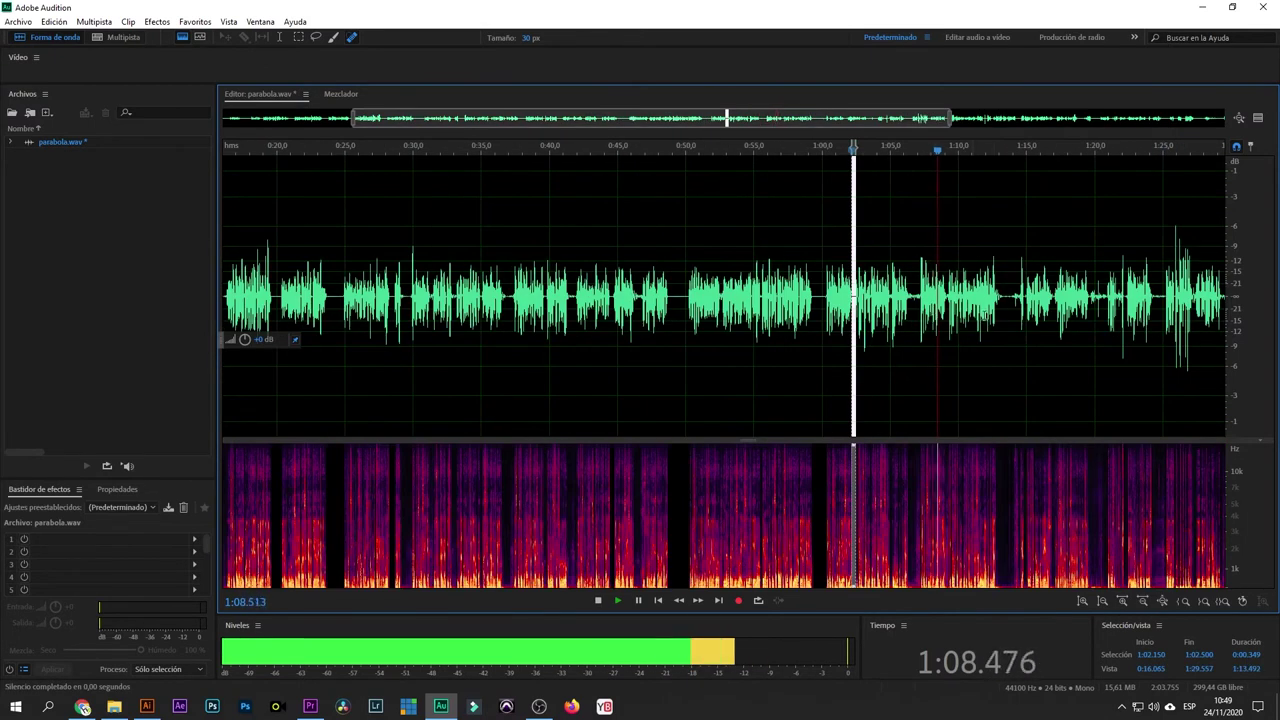
- Listen to the recording from about 1:15.4 and replay it from about 1:07.2 to check for repeated phrases
scroll(985, 315, down, 3)
scroll(985, 315, up, 4)
click(865, 309)
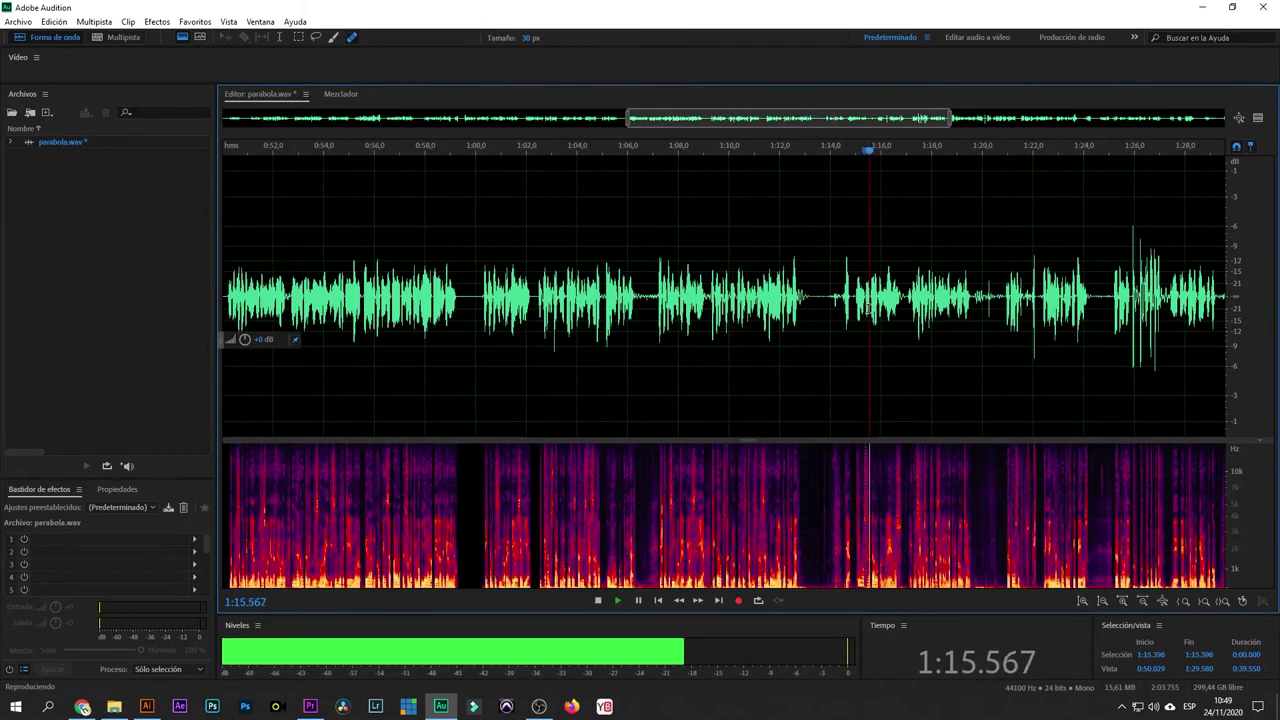
scroll(822, 315, down, 2)
key(space)
click(735, 307)
key(space)
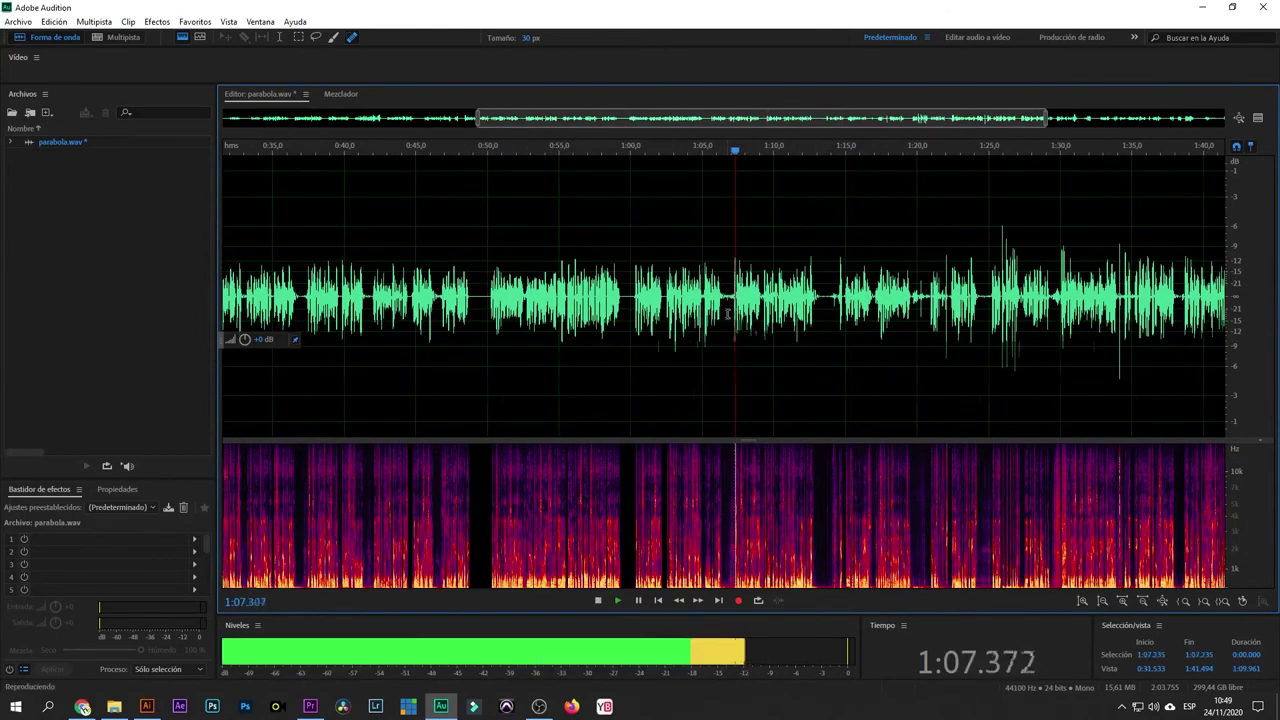
- Delete the roughly 7-second passage preceding the phrase that starts near 1:07.2, and play the join from about 1:01.0
scroll(739, 309, up, 4)
drag(840, 302, 523, 352)
key(Delete)
click(470, 331)
key(space)
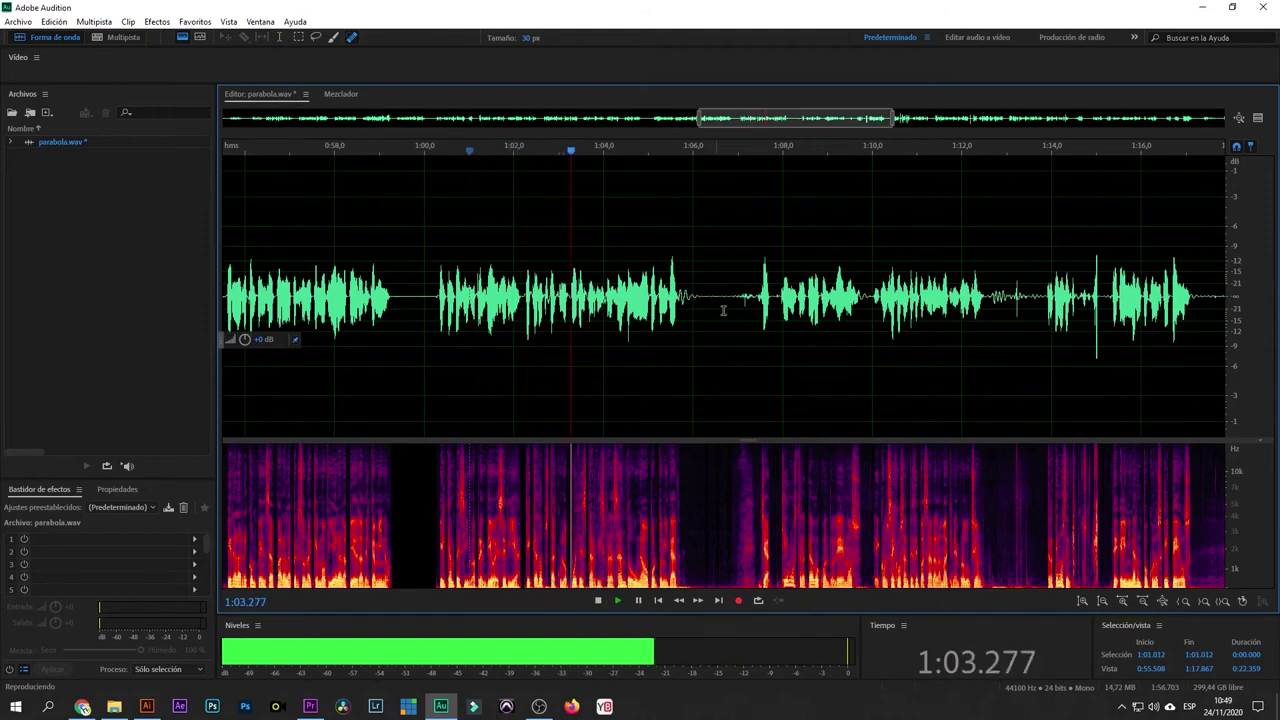
- Stop playback and silence the pause from 1:05.690 to 1:07.370
scroll(707, 325, up, 4)
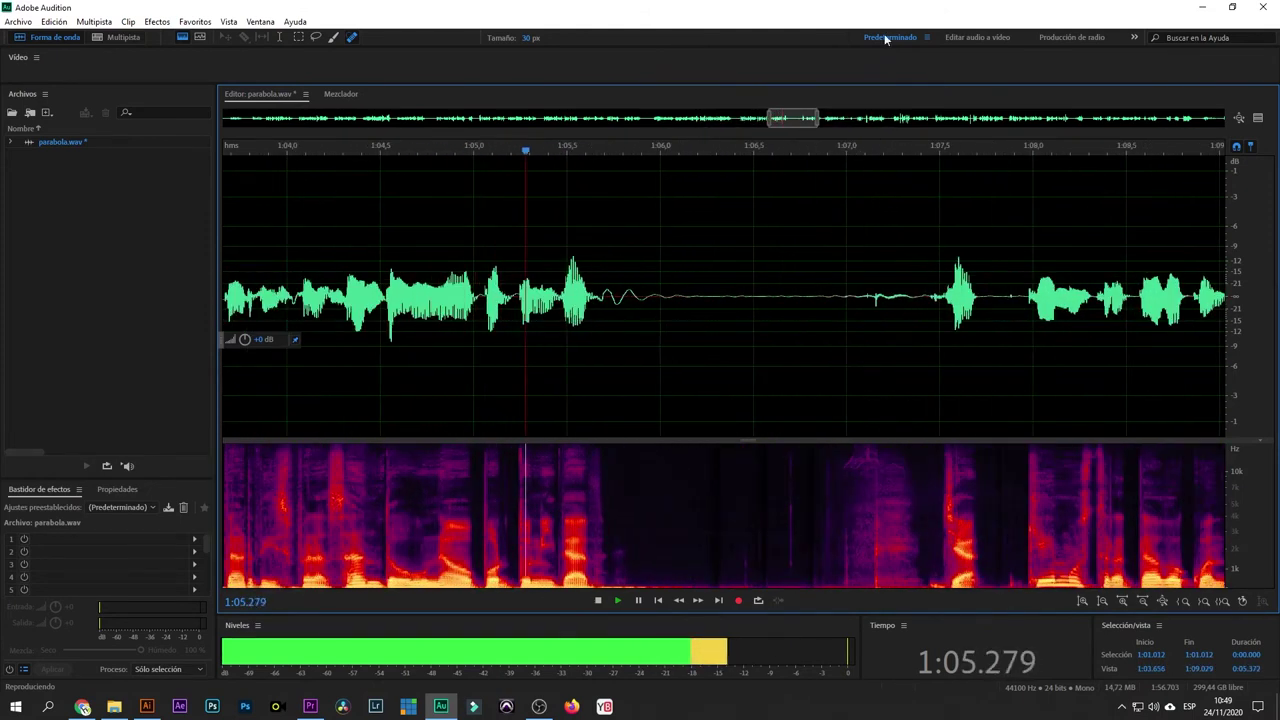
key(space)
click(539, 706)
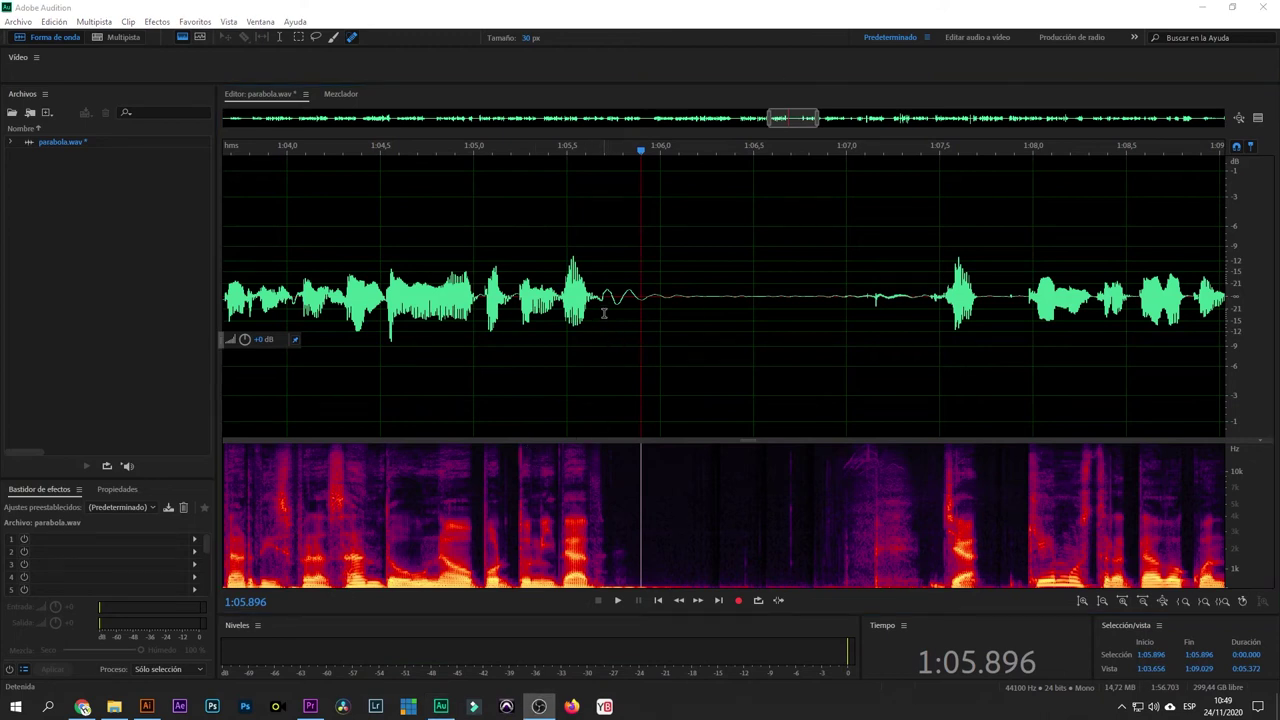
drag(602, 300, 914, 302)
right_click(781, 300)
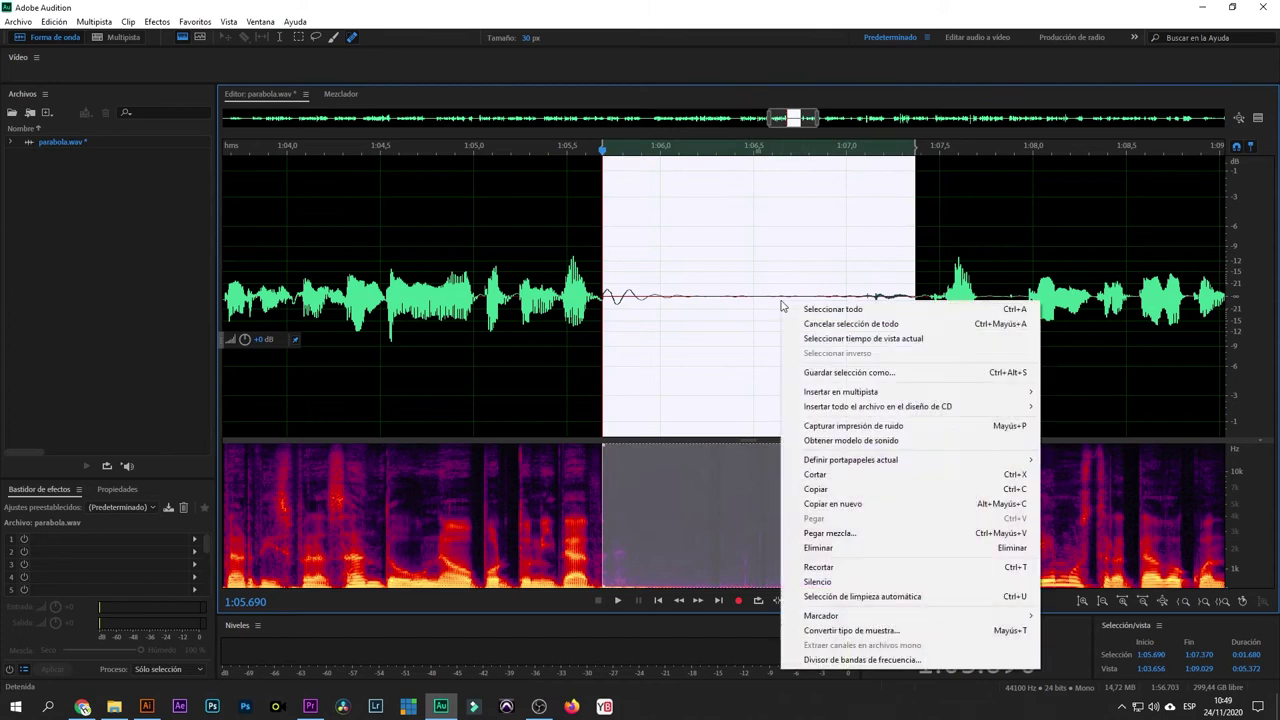
click(843, 582)
click(709, 338)
- Delete everything from 1:06.459 to the end of the recording and save parabola.wav
scroll(709, 338, down, 3)
drag(719, 303, 1276, 297)
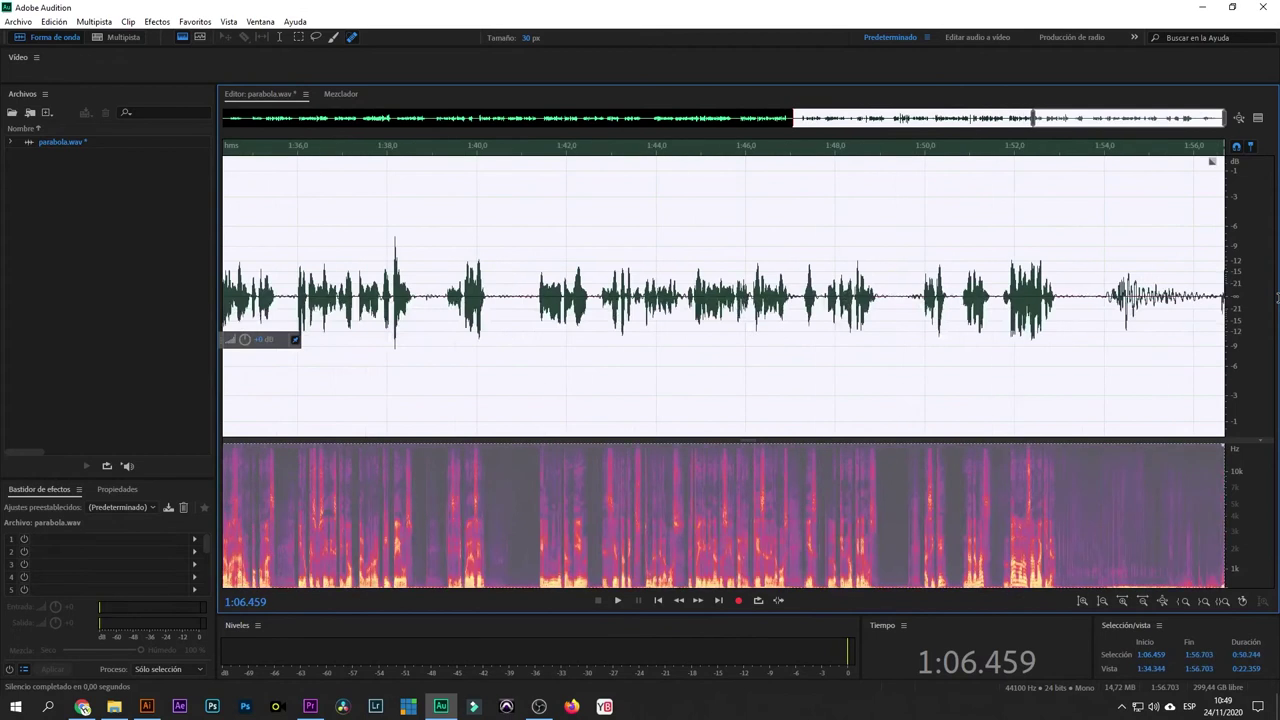
key(Delete)
key(ctrl+s)
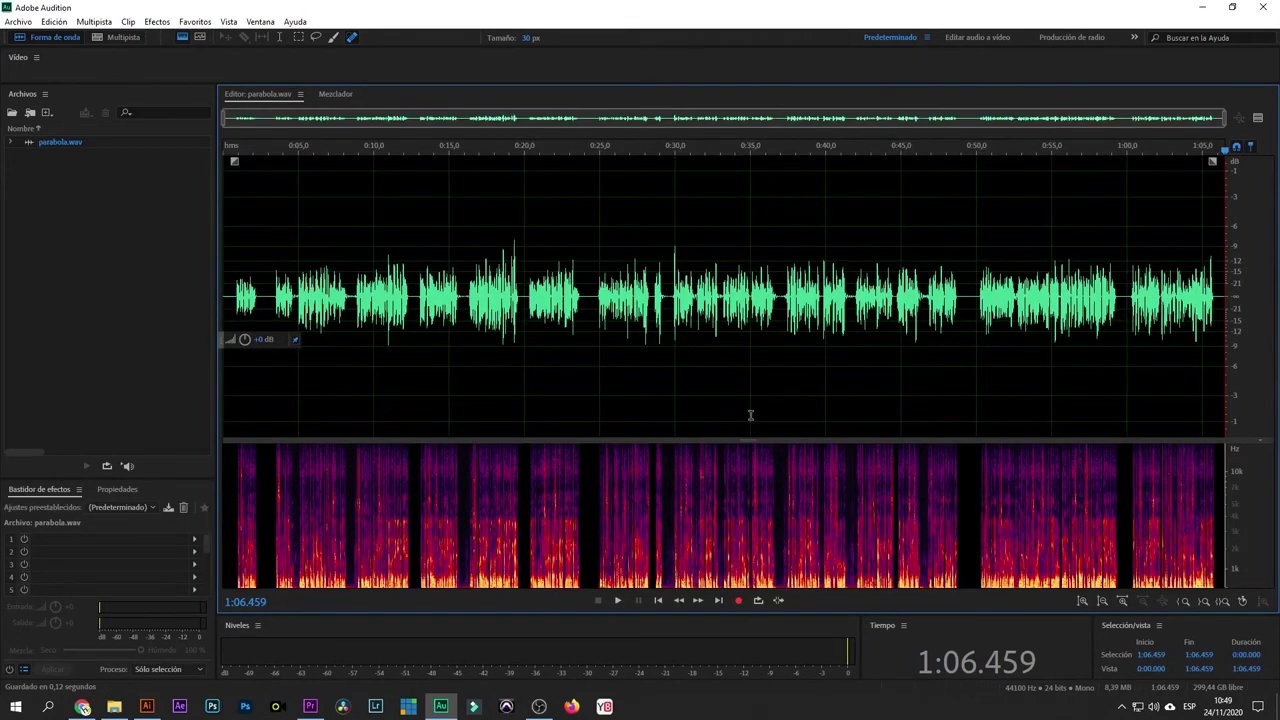
- Hide the spectral display and duplicate the opening silence from 0:00.000 to 0:00.653 at the start of the recording
click(182, 37)
scroll(240, 395, up, 5)
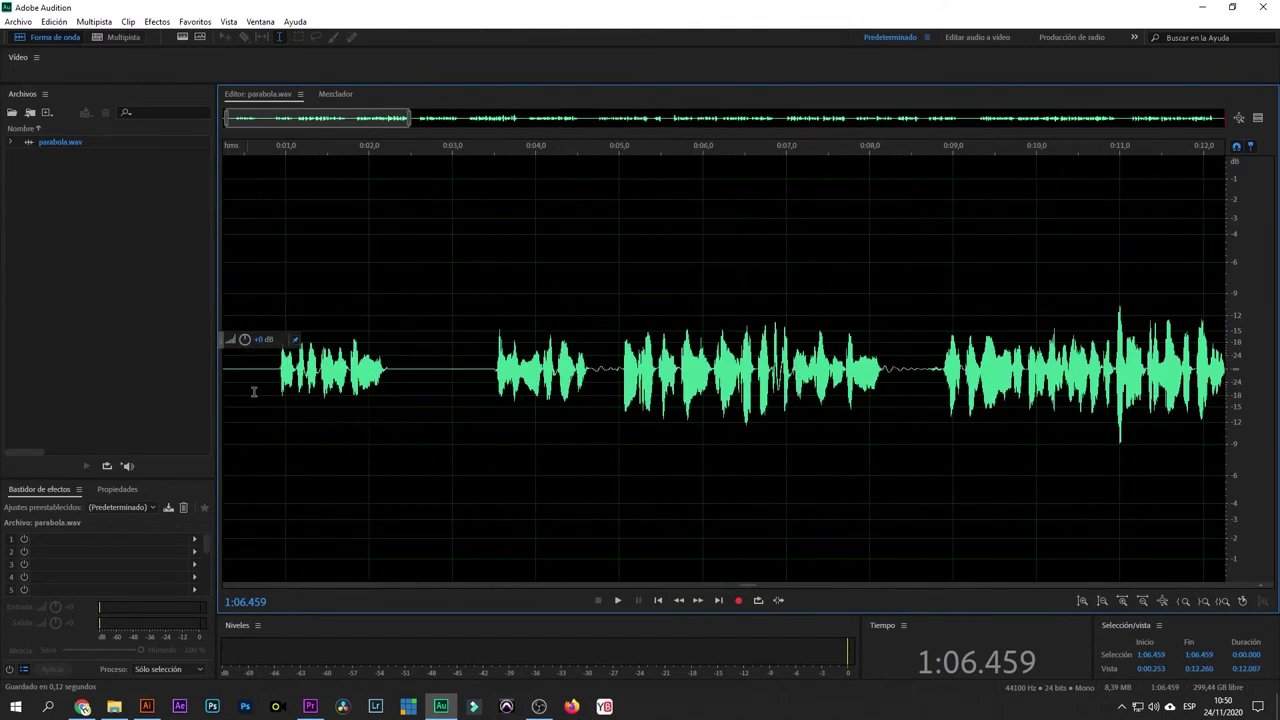
drag(251, 391, 2, 418)
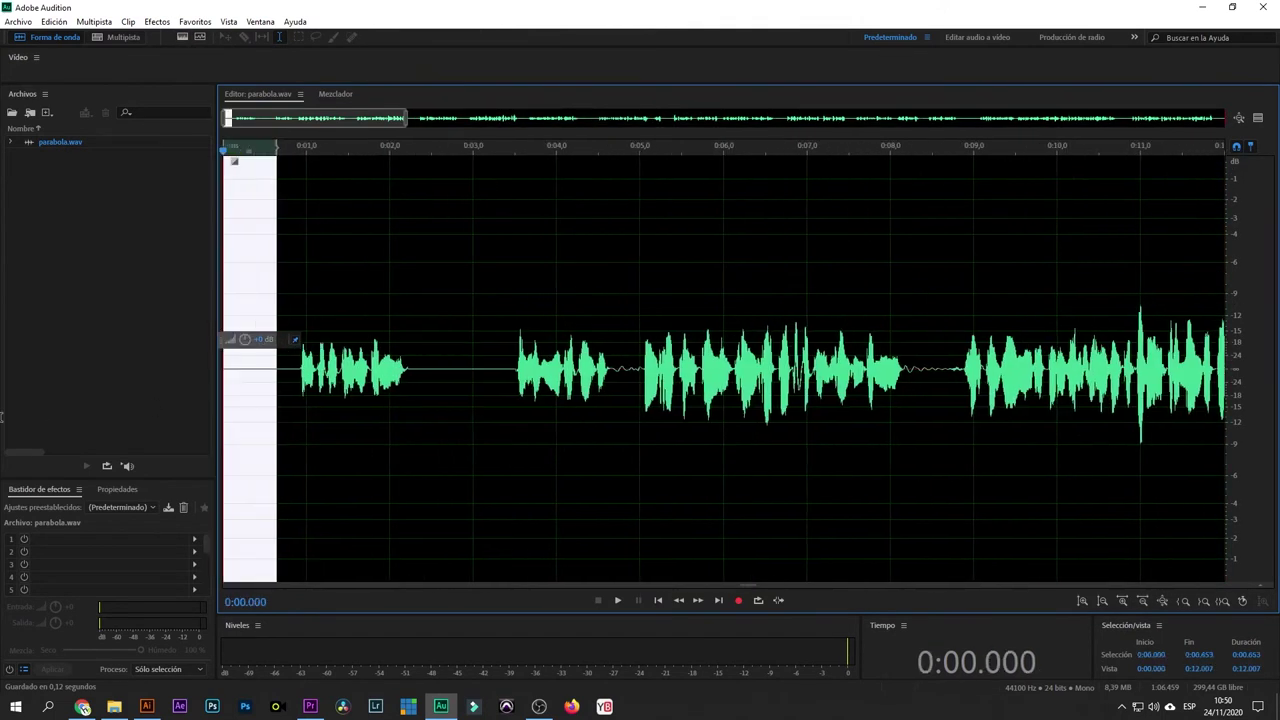
click(244, 397)
key(ctrl+v)
scroll(374, 431, down, 5)
click(374, 433)
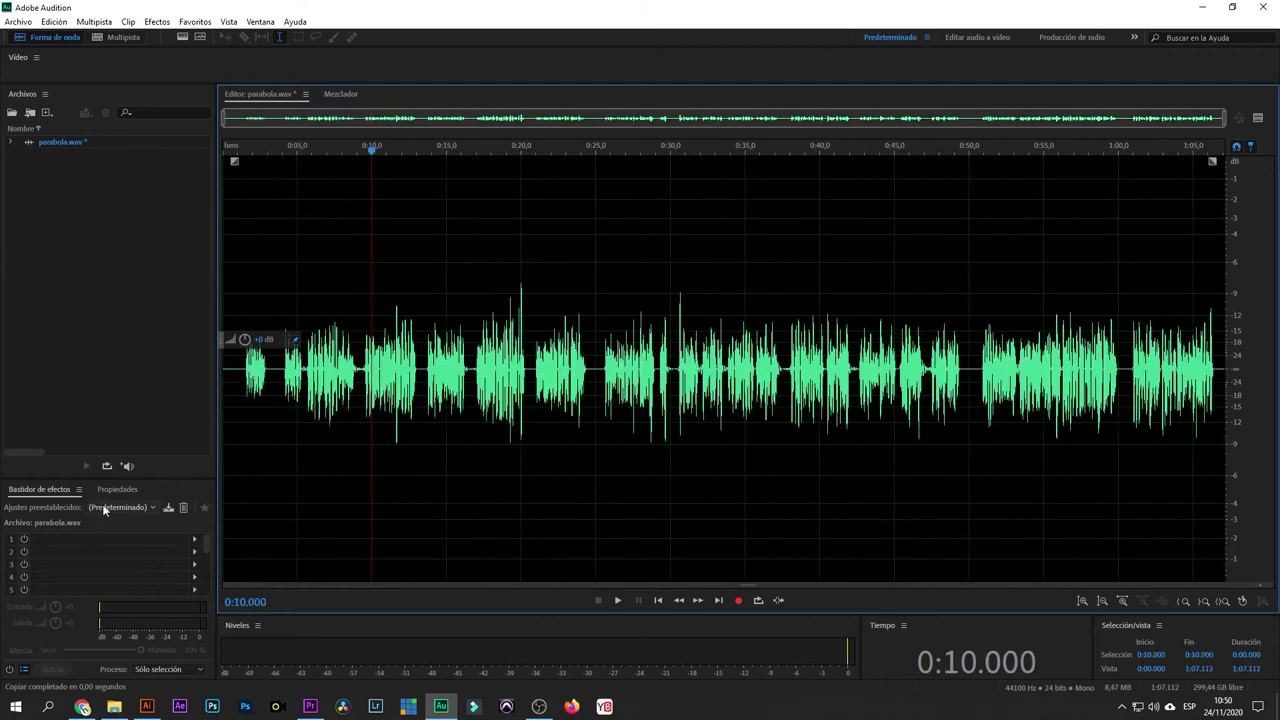
- Enlarge the effects rack and load the Voz historias preset
drag(123, 479, 141, 353)
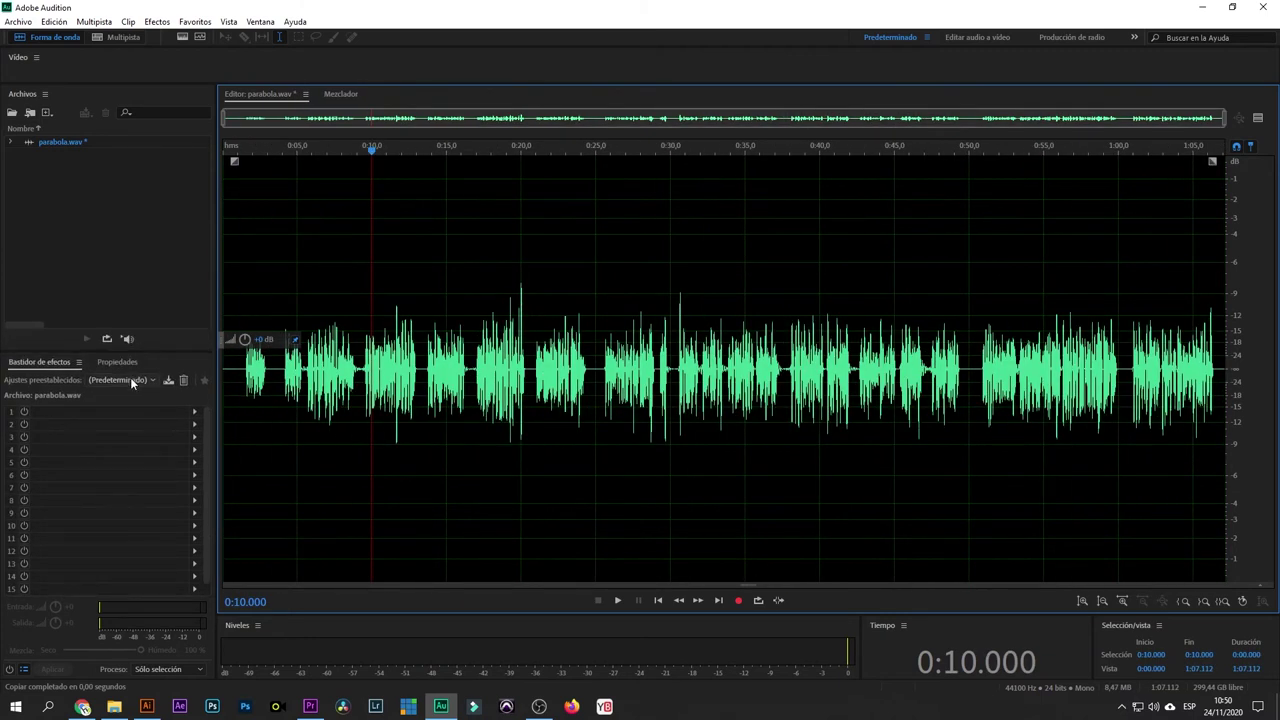
click(130, 379)
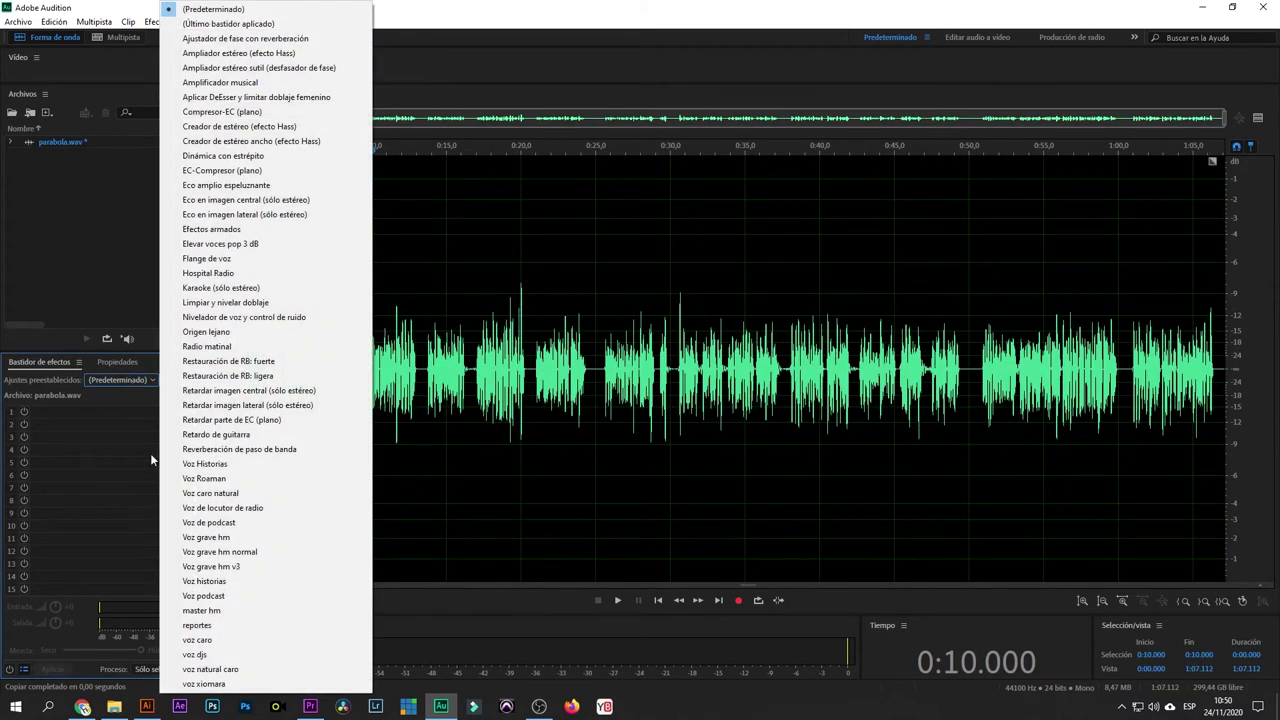
click(250, 585)
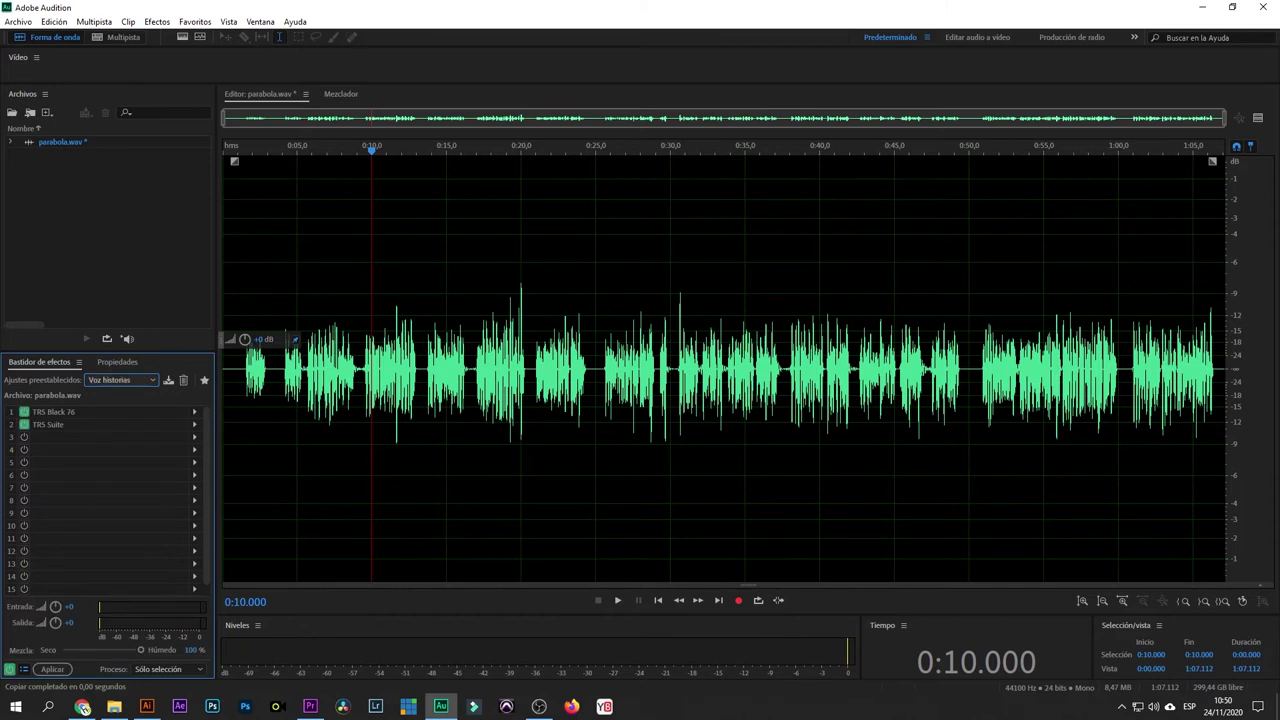
click(539, 706)
- Play the recording through the Voz historias preset from about 0:03.9 to audition it, and stop playback
double_click(443, 363)
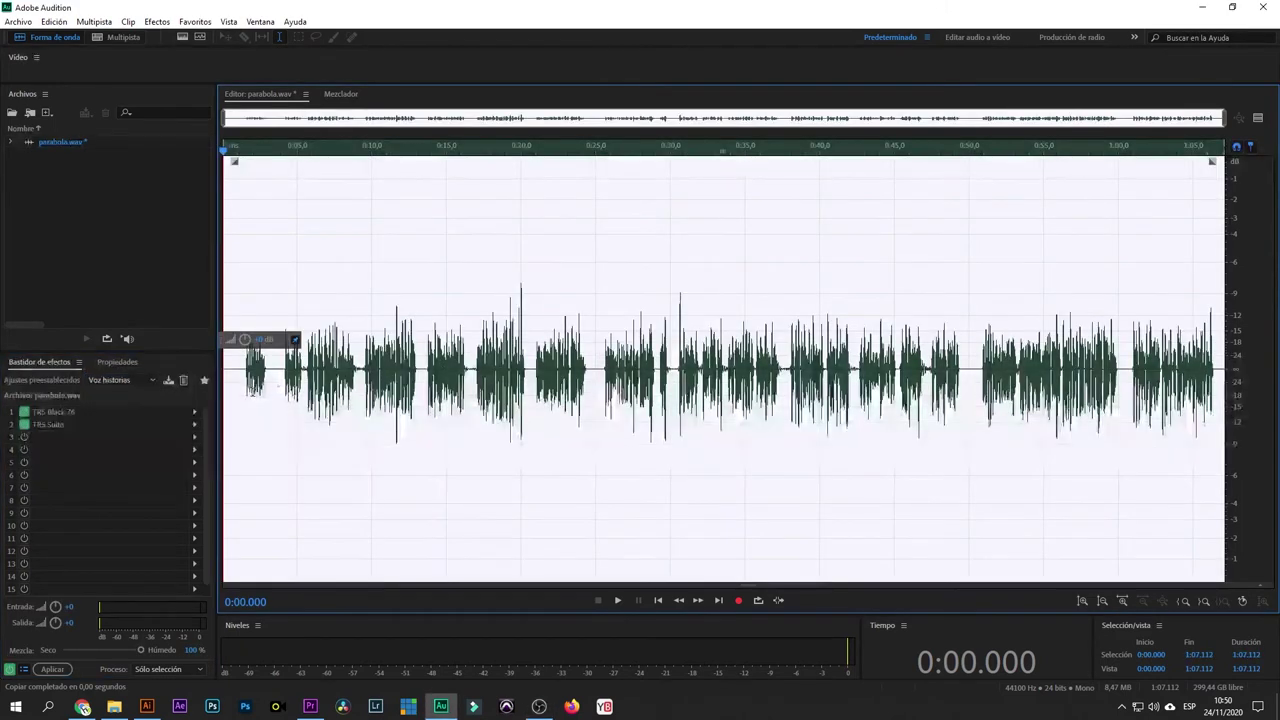
click(237, 395)
key(space)
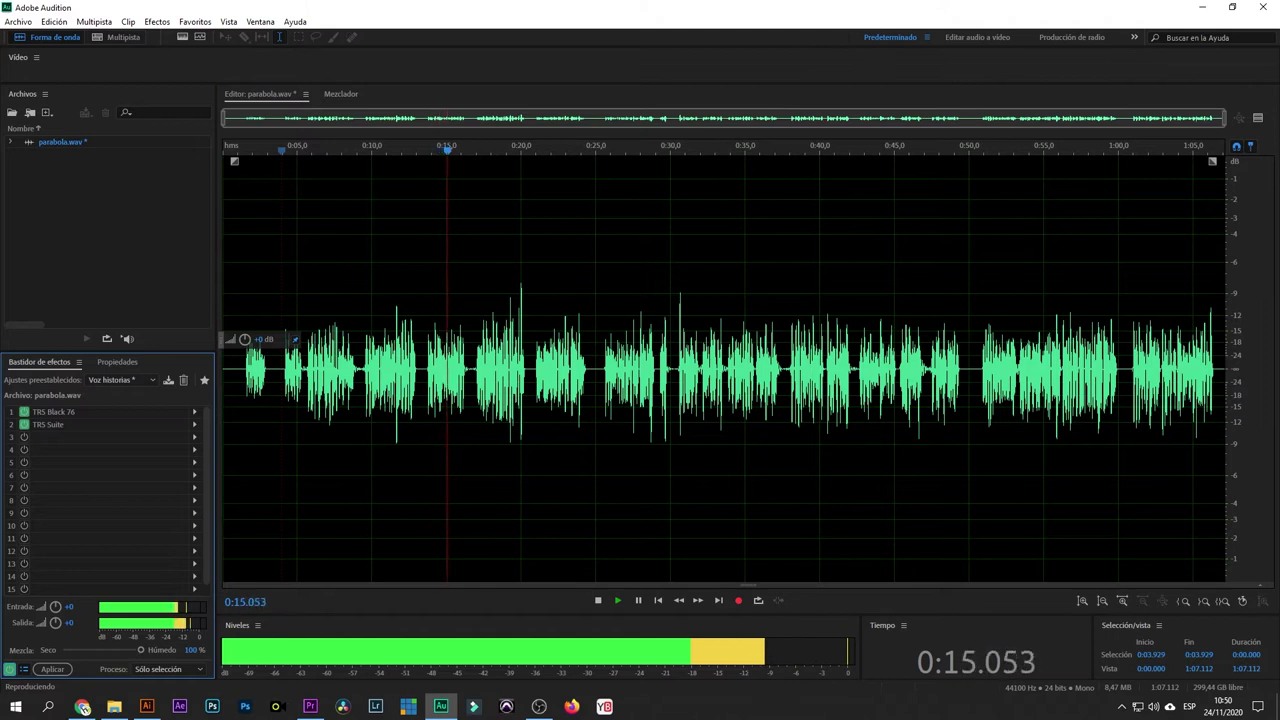
key(space)
key(alt+Tab)
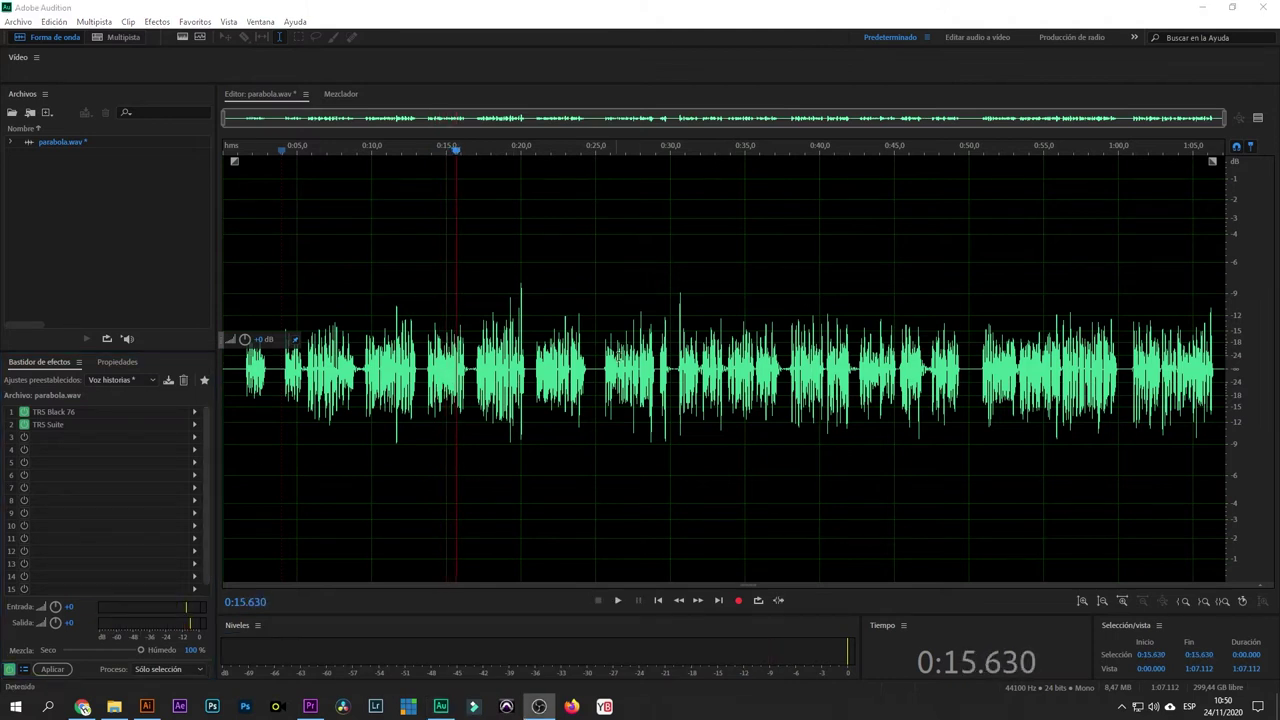
- Compare the original and processed waveforms from 0:16.521 to 0:25.000 in the preview editor, and close the preview
drag(470, 401, 592, 433)
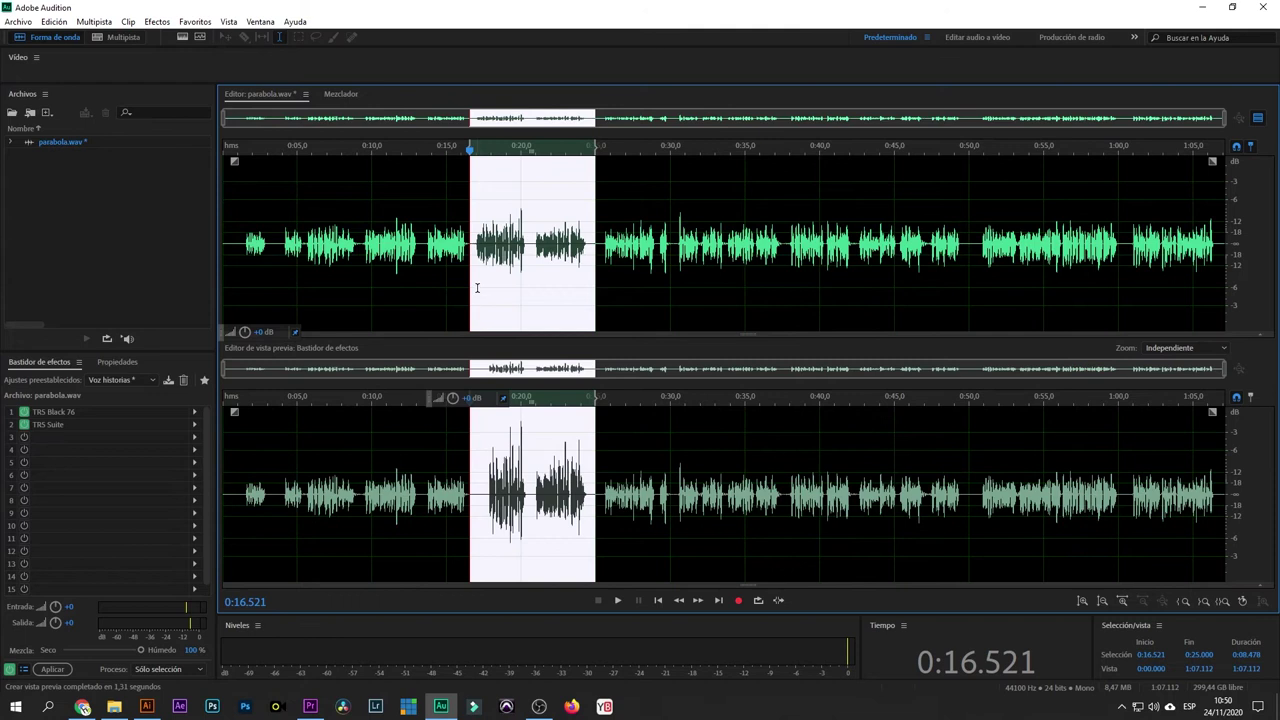
scroll(477, 288, up, 3)
scroll(622, 466, up, 5)
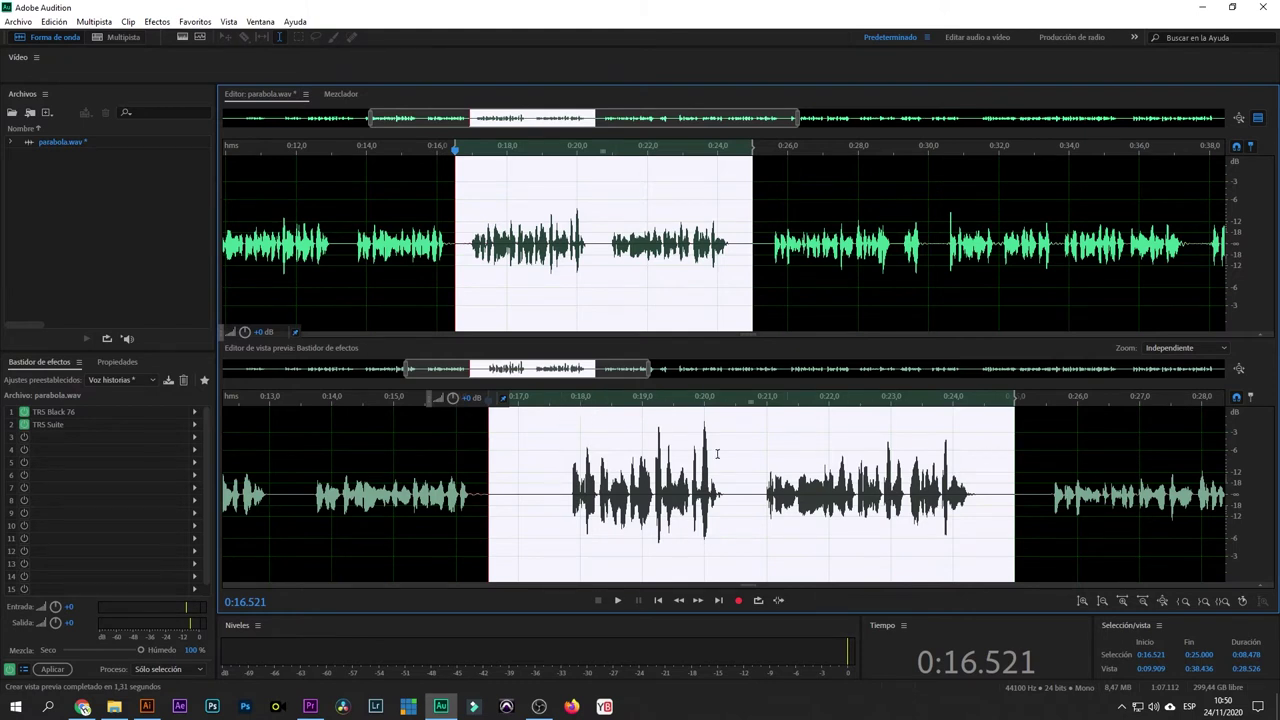
scroll(636, 238, down, 4)
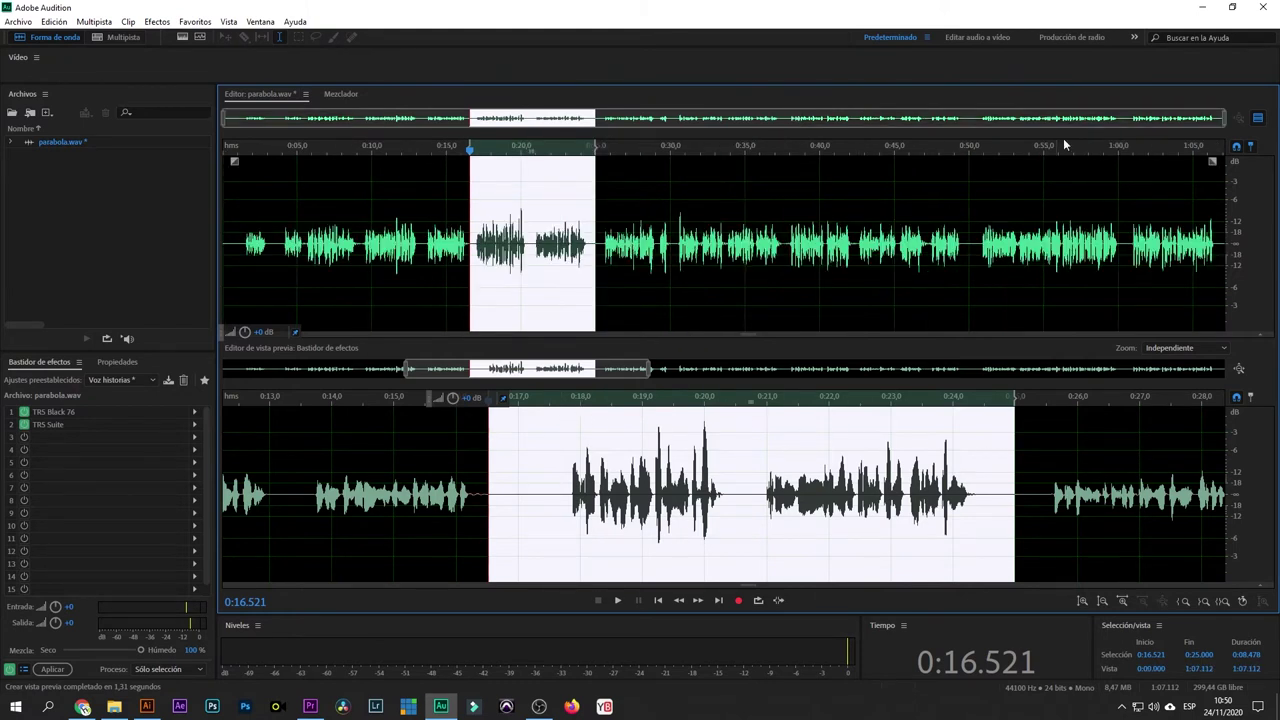
click(1257, 118)
click(544, 478)
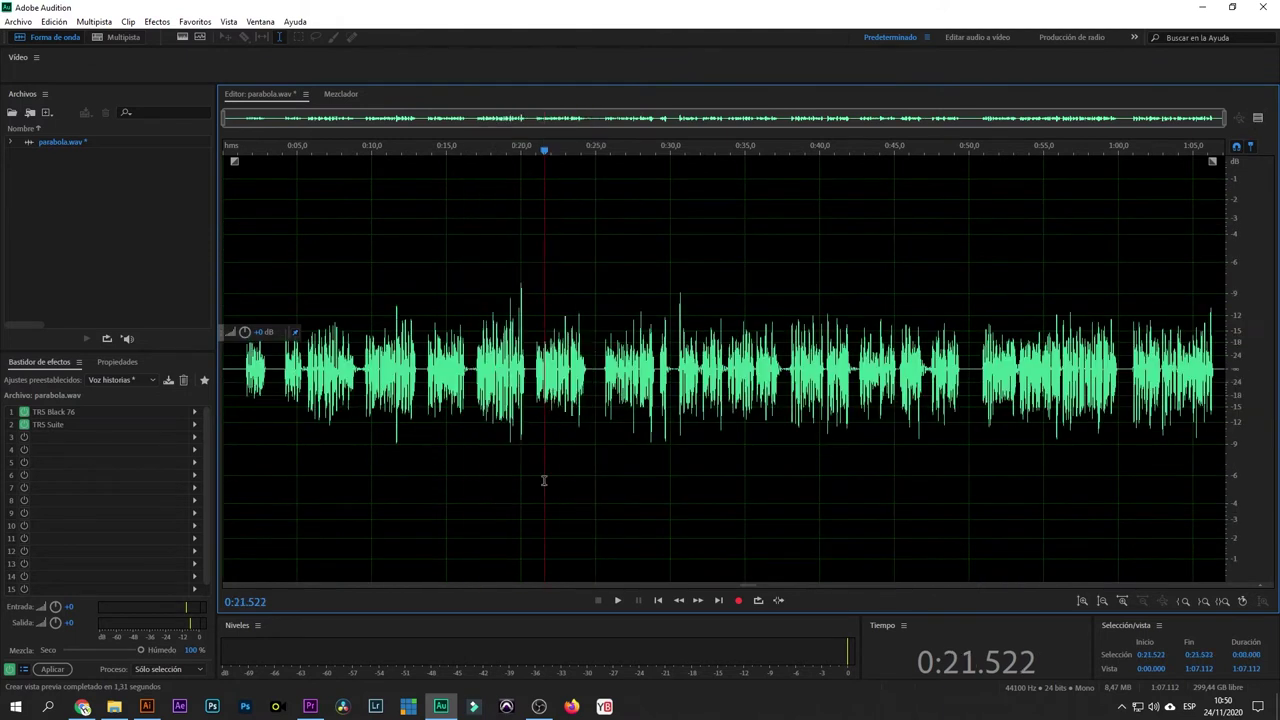
- Load the Voz grave hm normal rack preset and show the range from 0:20.495 to 0:25.000 in the preview editor
click(117, 379)
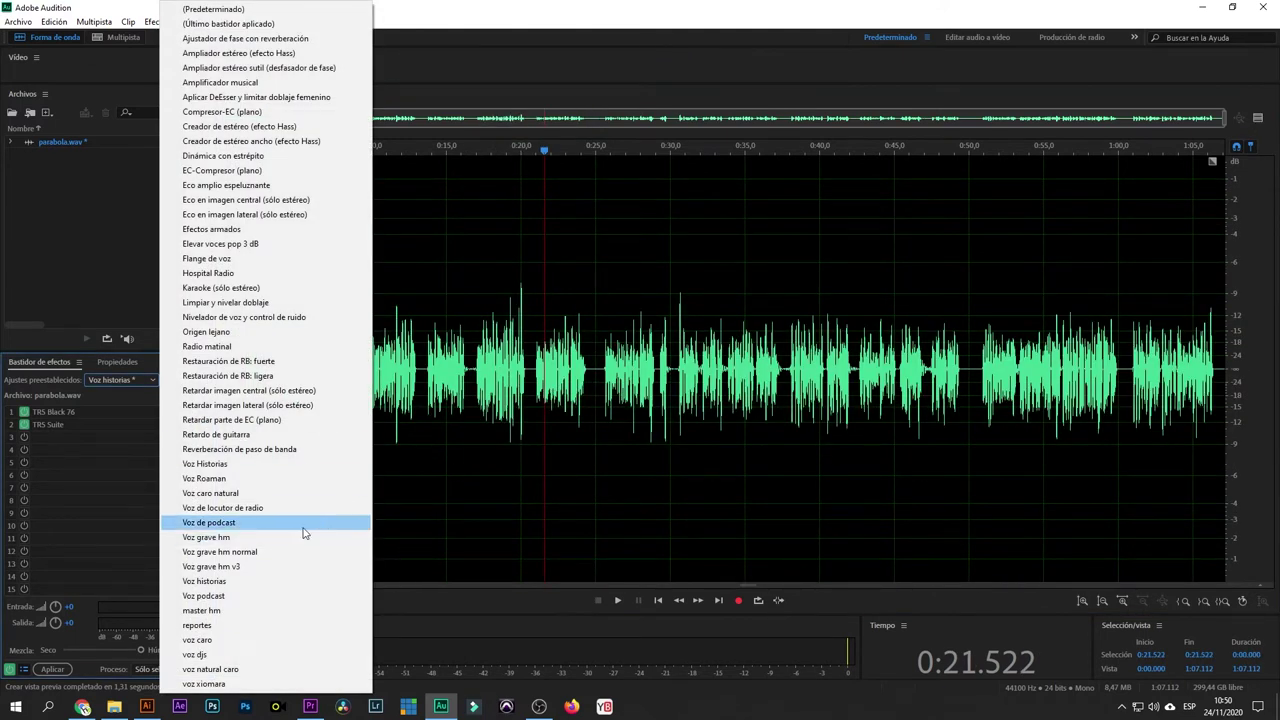
click(269, 552)
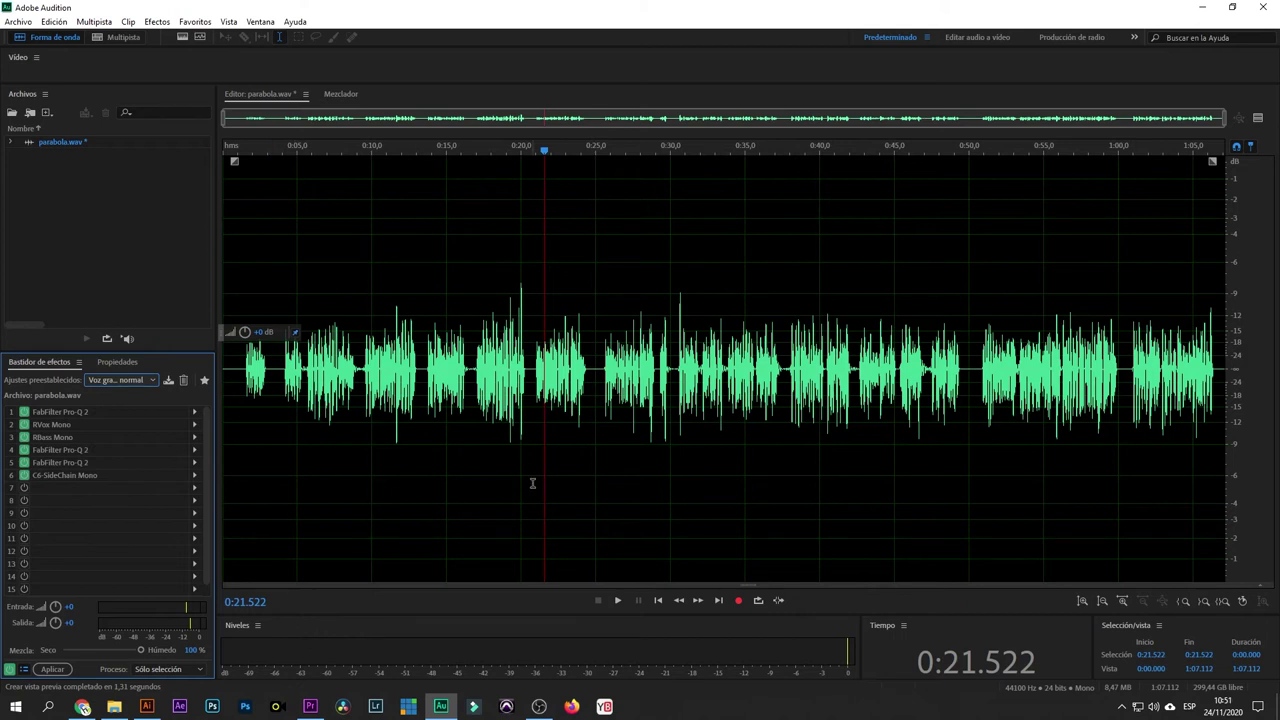
drag(529, 396, 595, 453)
click(1258, 118)
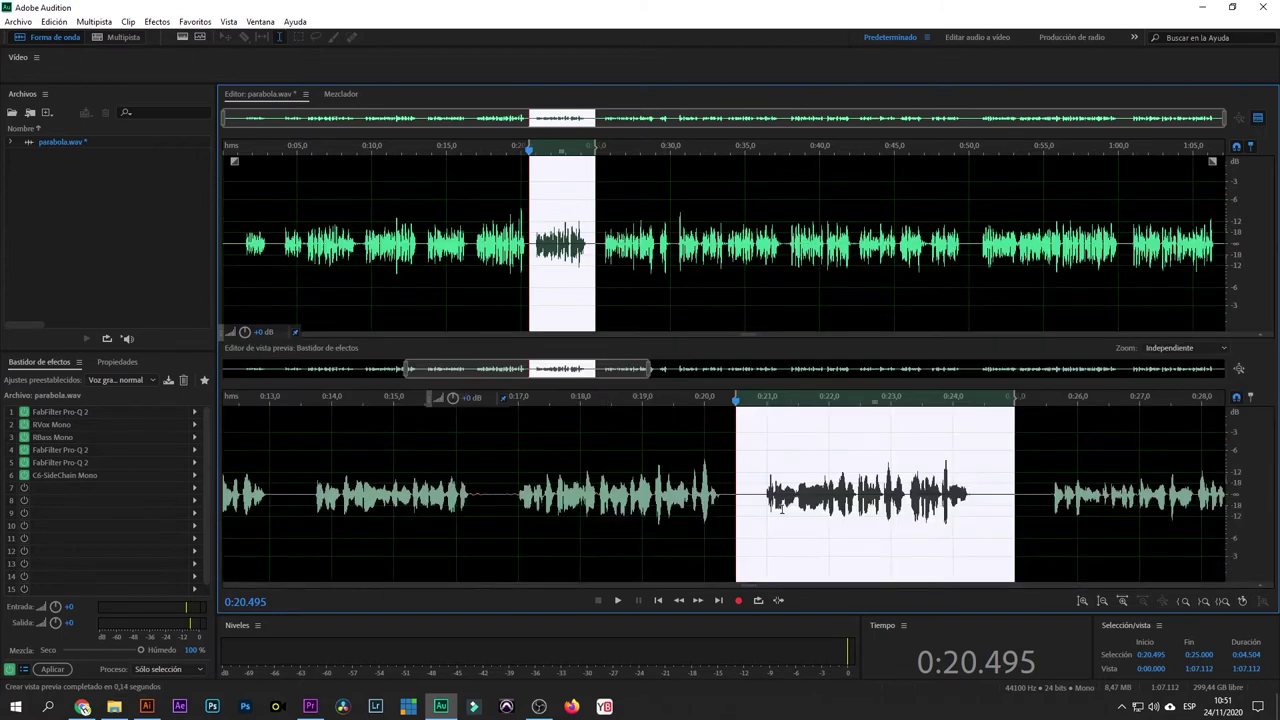
- Switch the effects rack off and on to compare the previewed waveform, and close the preview editor
click(8, 670)
click(8, 670)
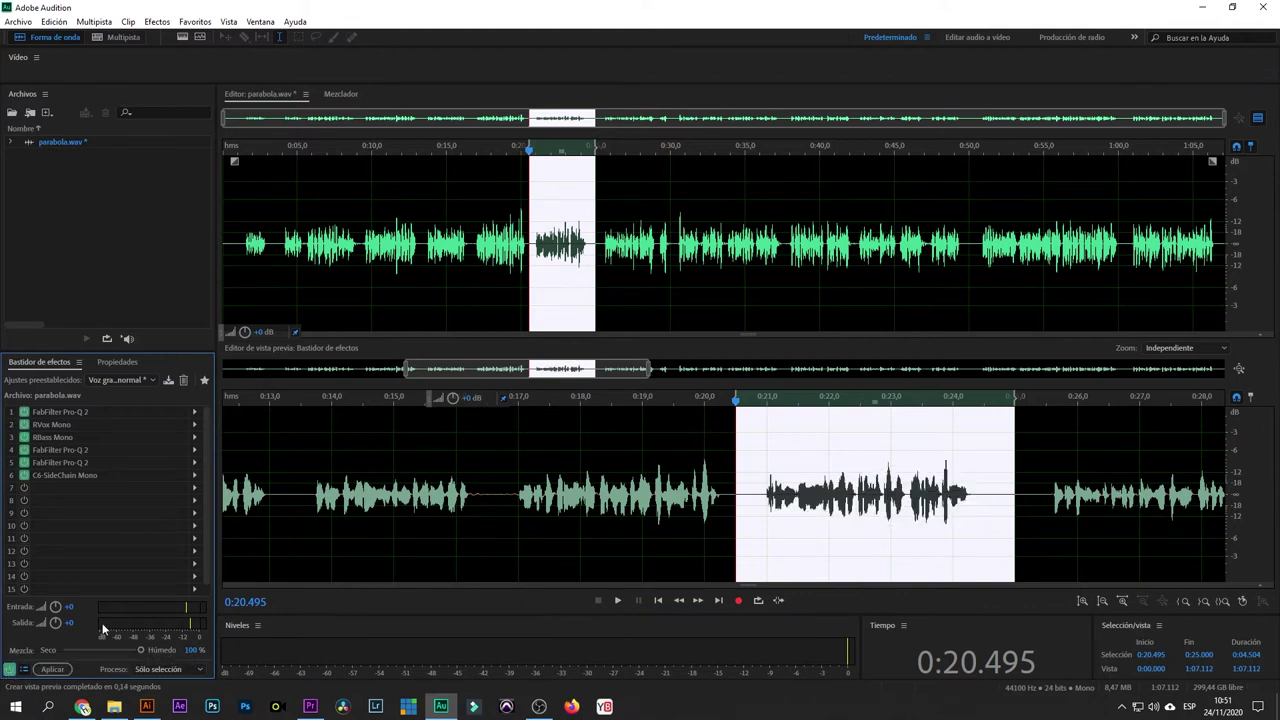
click(1258, 118)
click(584, 380)
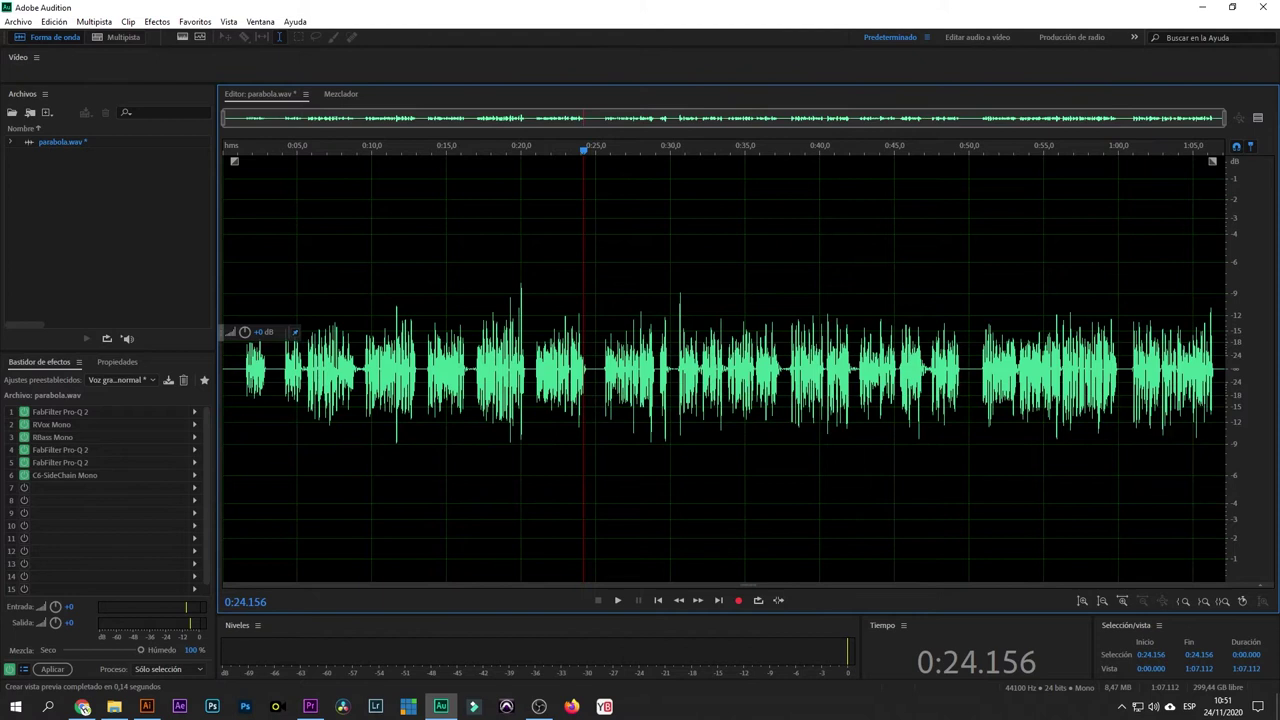
- Play the recording from 0:25.000 through the effects rack and bypass the rack during playback to compare the voice
click(597, 380)
key(space)
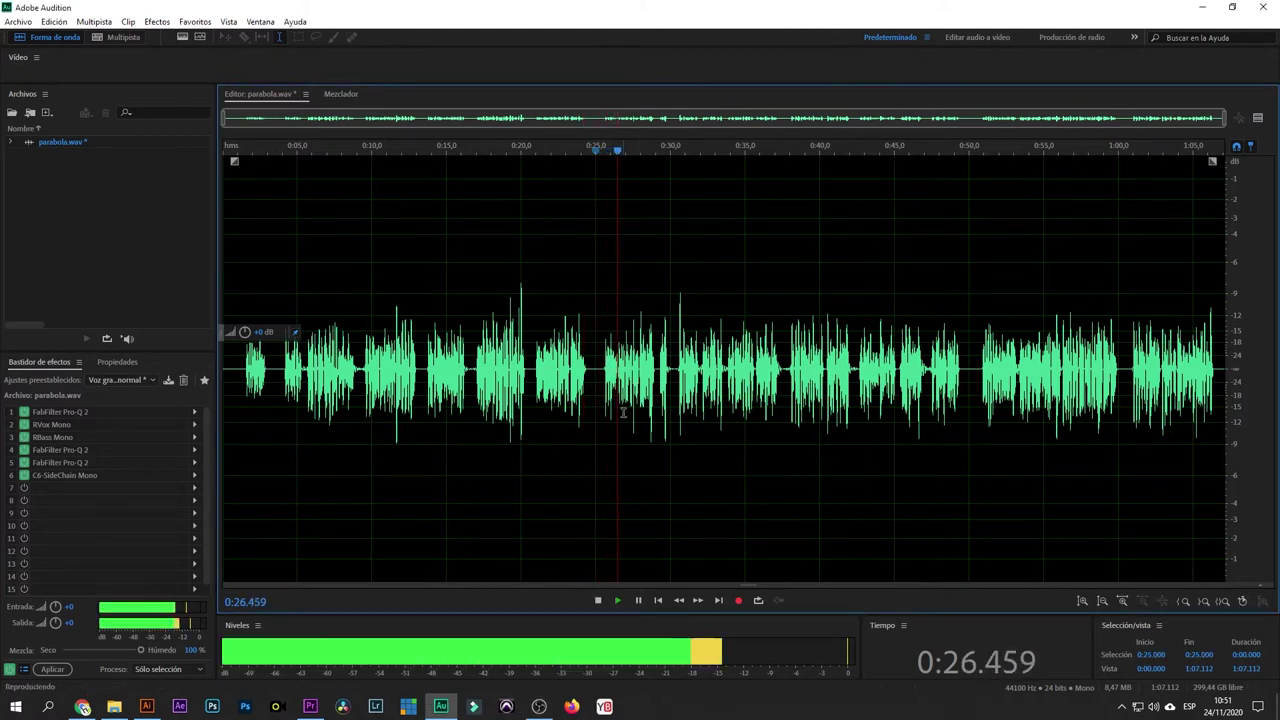
click(8, 671)
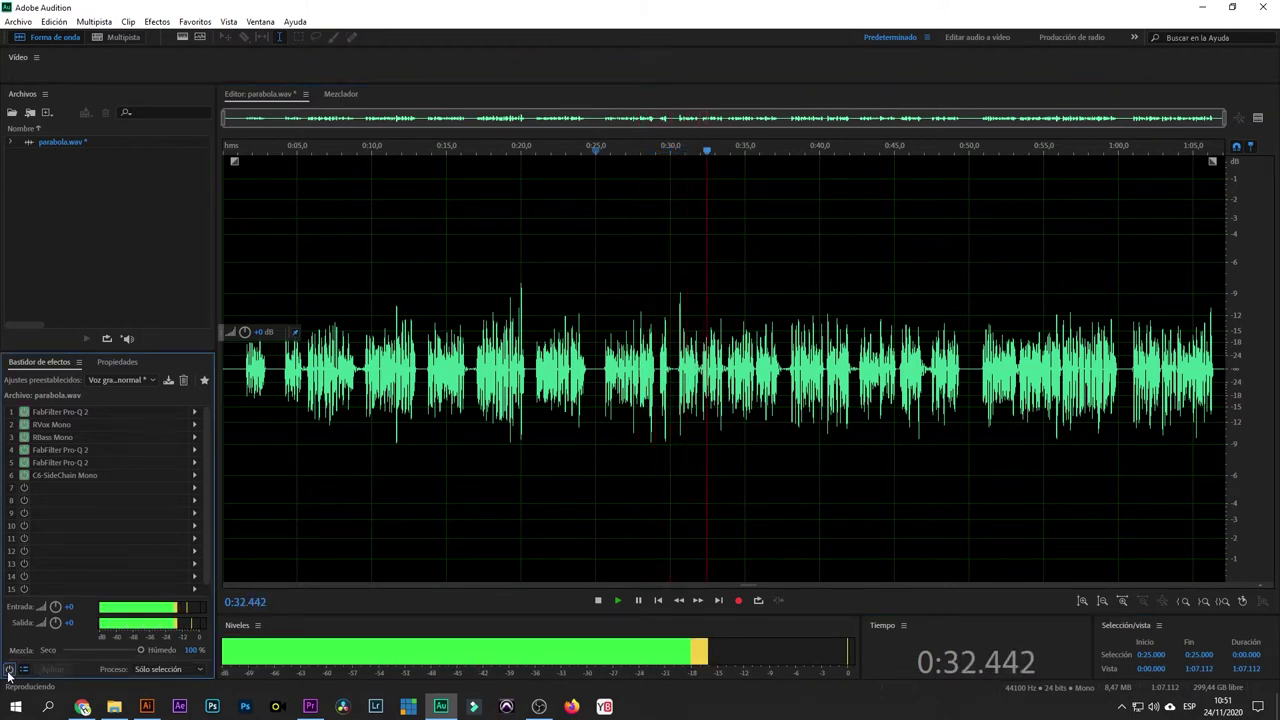
- Switch the effects rack back on during playback to hear the processed voice, and stop the playback
click(8, 671)
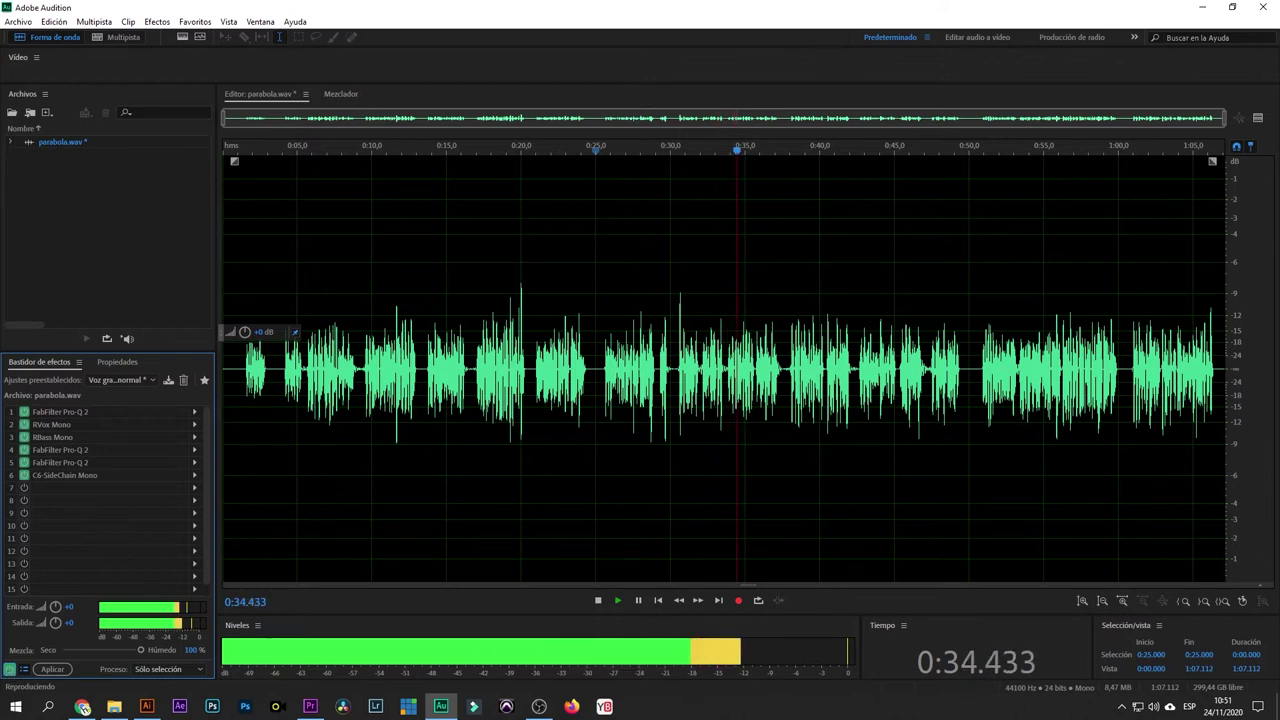
click(622, 451)
key(space)
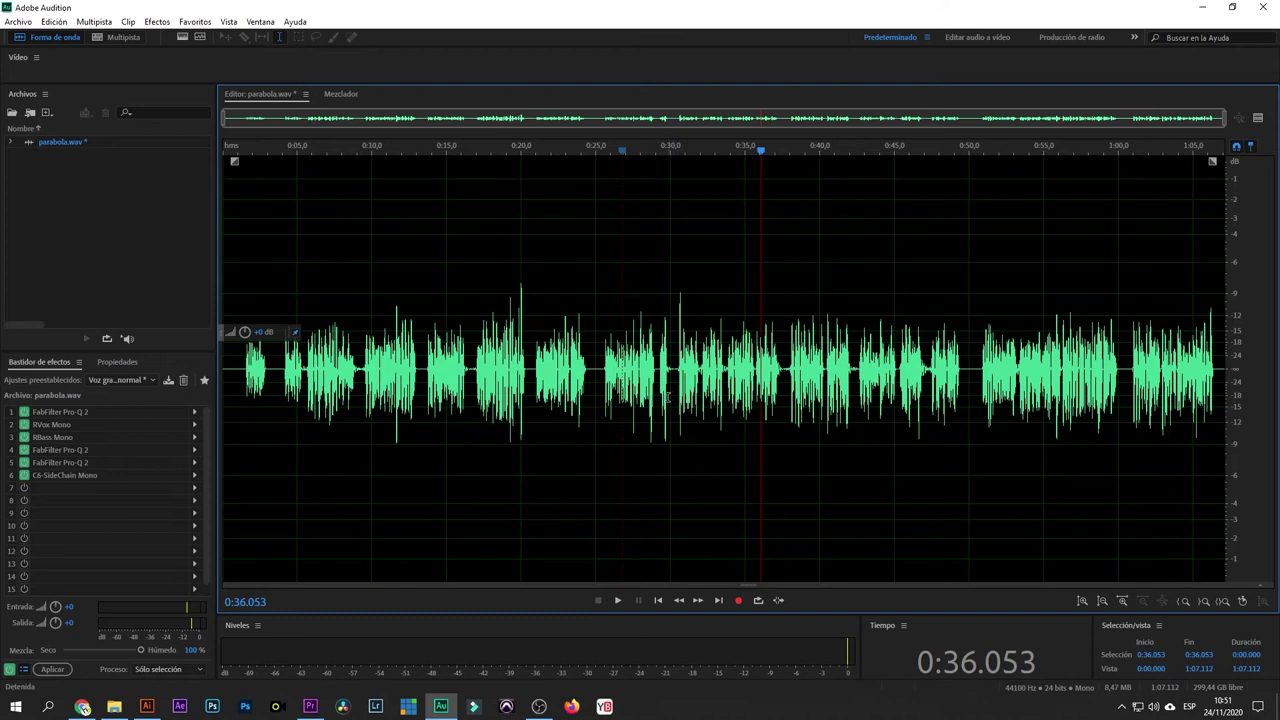
- Silence the pause between phrases from 0:29.796 to 0:30.585 in the recording
scroll(673, 393, up, 10)
drag(680, 375, 831, 410)
right_click(791, 408)
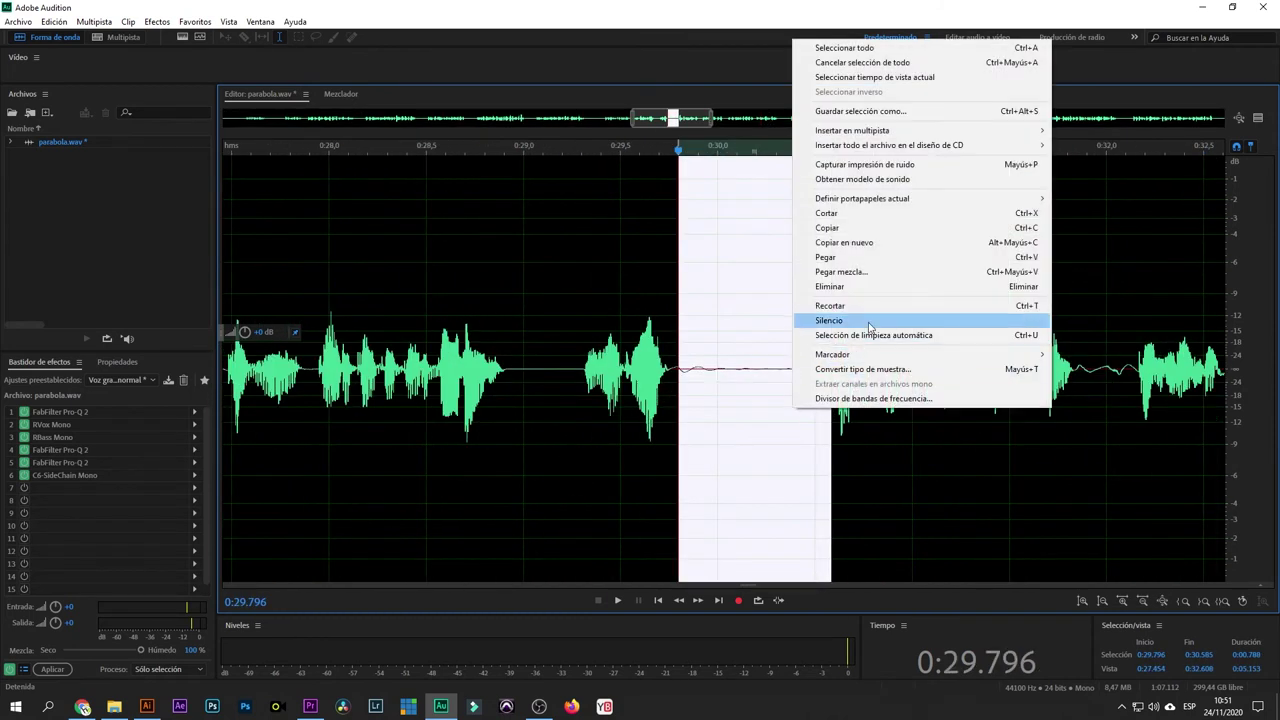
click(830, 320)
click(782, 465)
- Silence the breath noise from 0:31.843 to 0:32.147 in the recording
scroll(782, 465, up, 1)
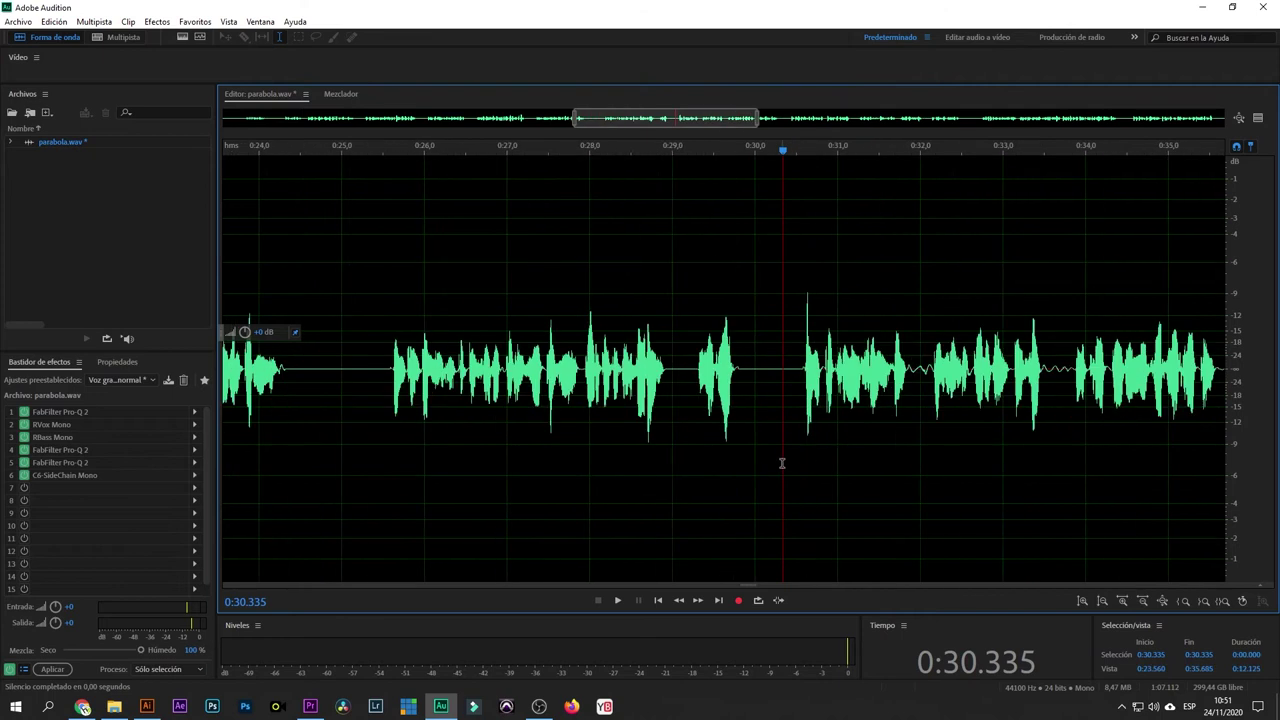
scroll(930, 407, up, 1)
drag(856, 375, 960, 412)
right_click(947, 418)
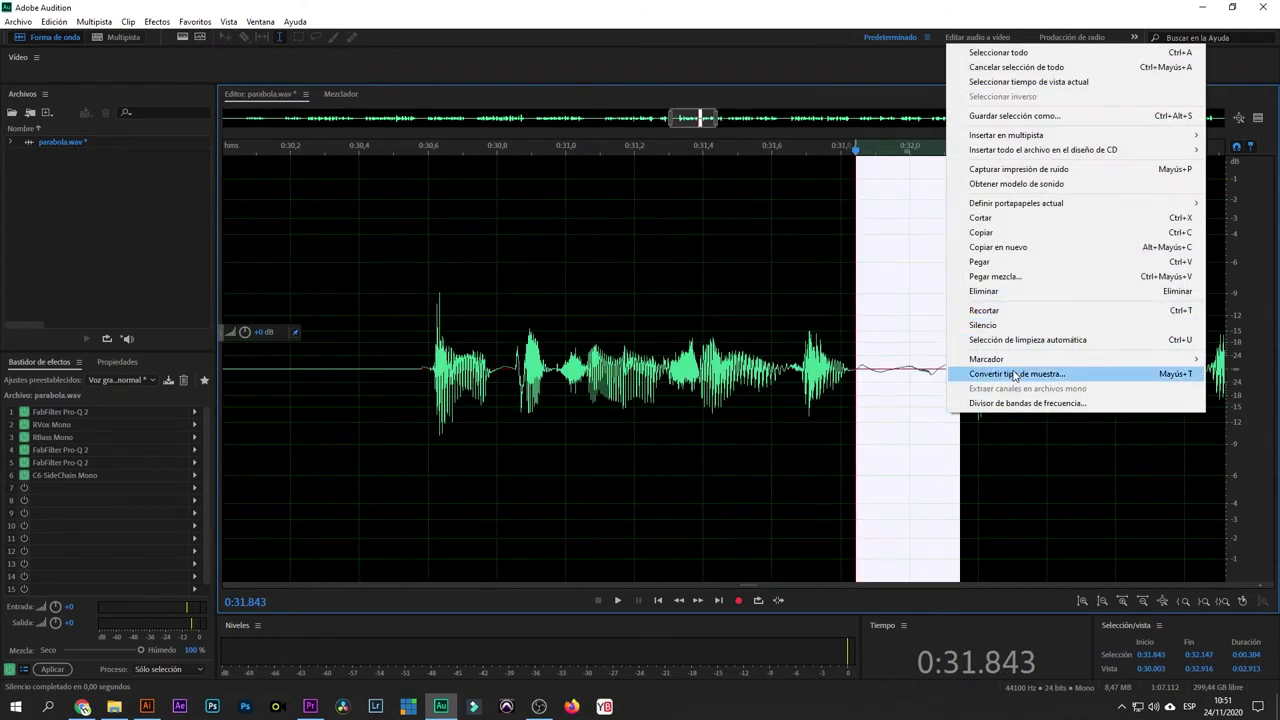
click(985, 325)
click(900, 385)
- Play the recording from 0:15.578 through the following pause to check for noise, and stop the playback
scroll(870, 405, down, 4)
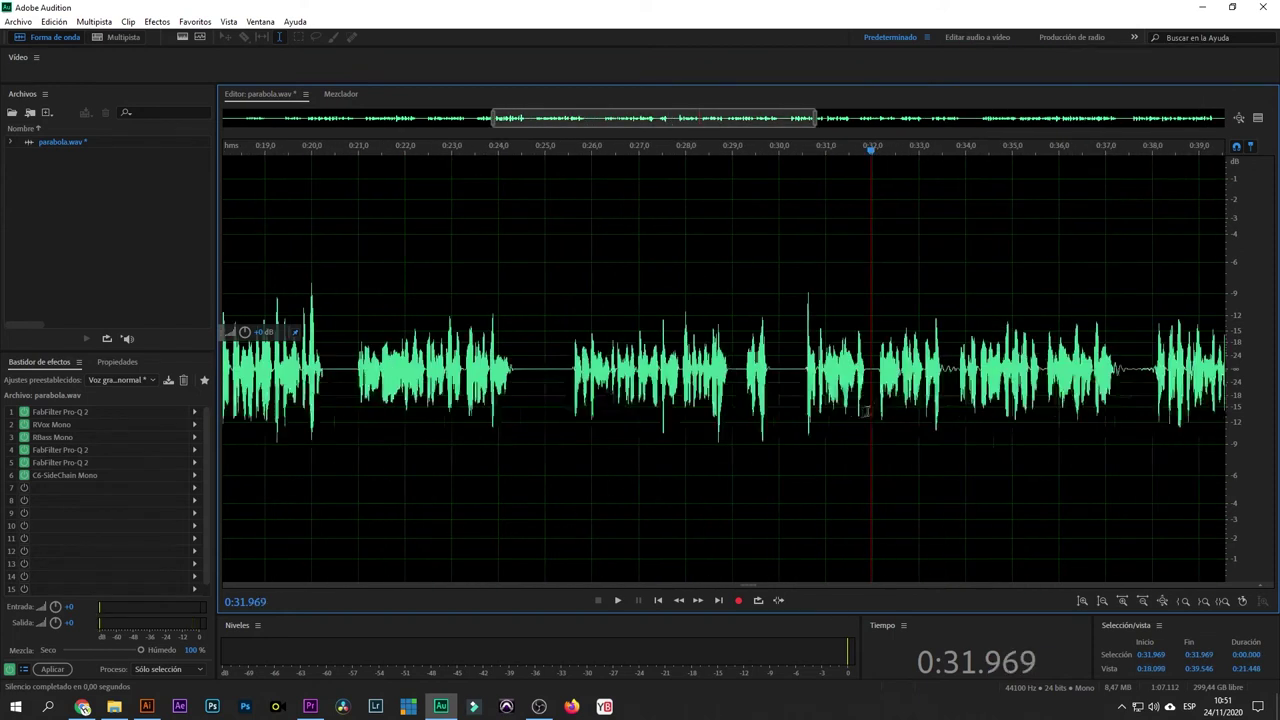
scroll(725, 420, down, 2)
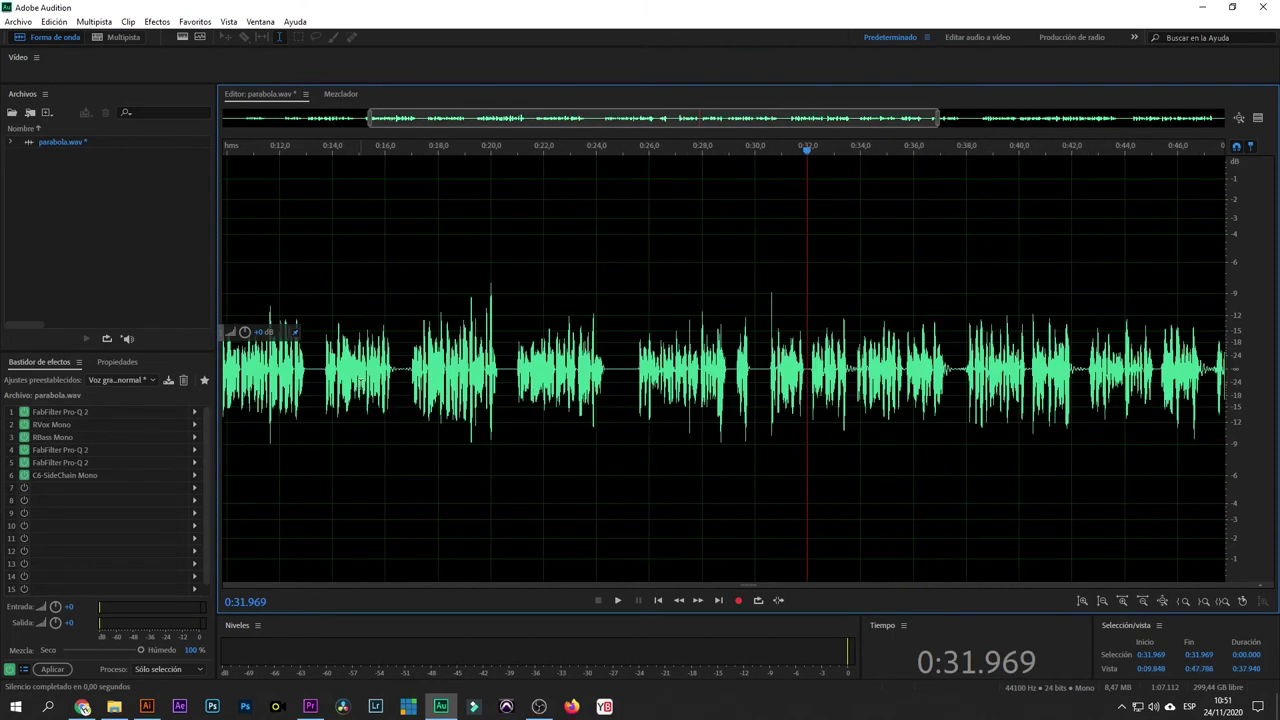
click(374, 382)
key(space)
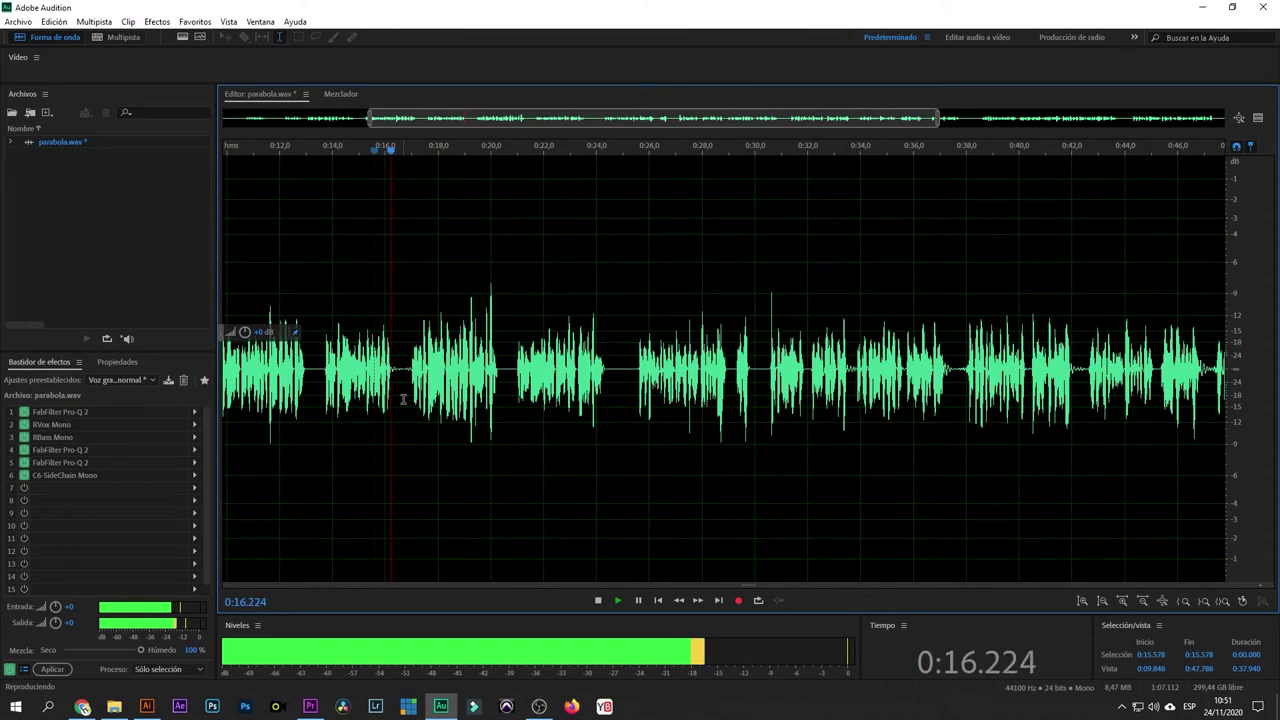
key(space)
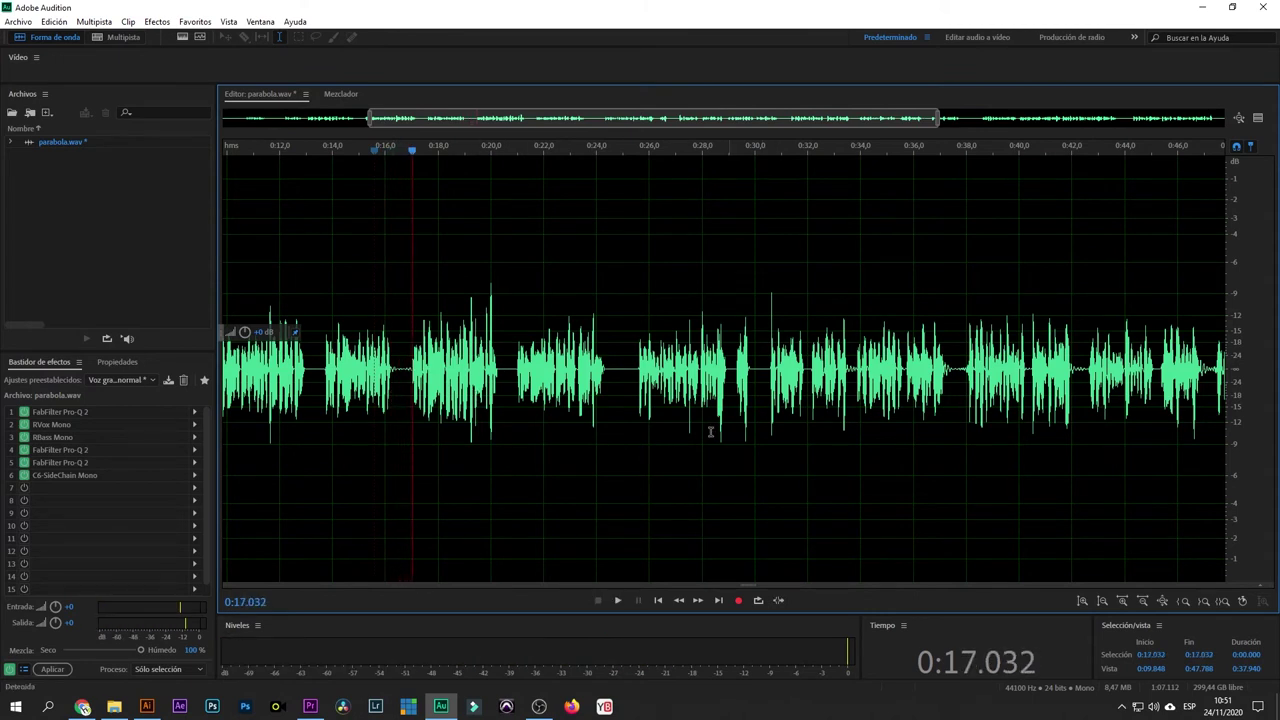
scroll(596, 430, down, 3)
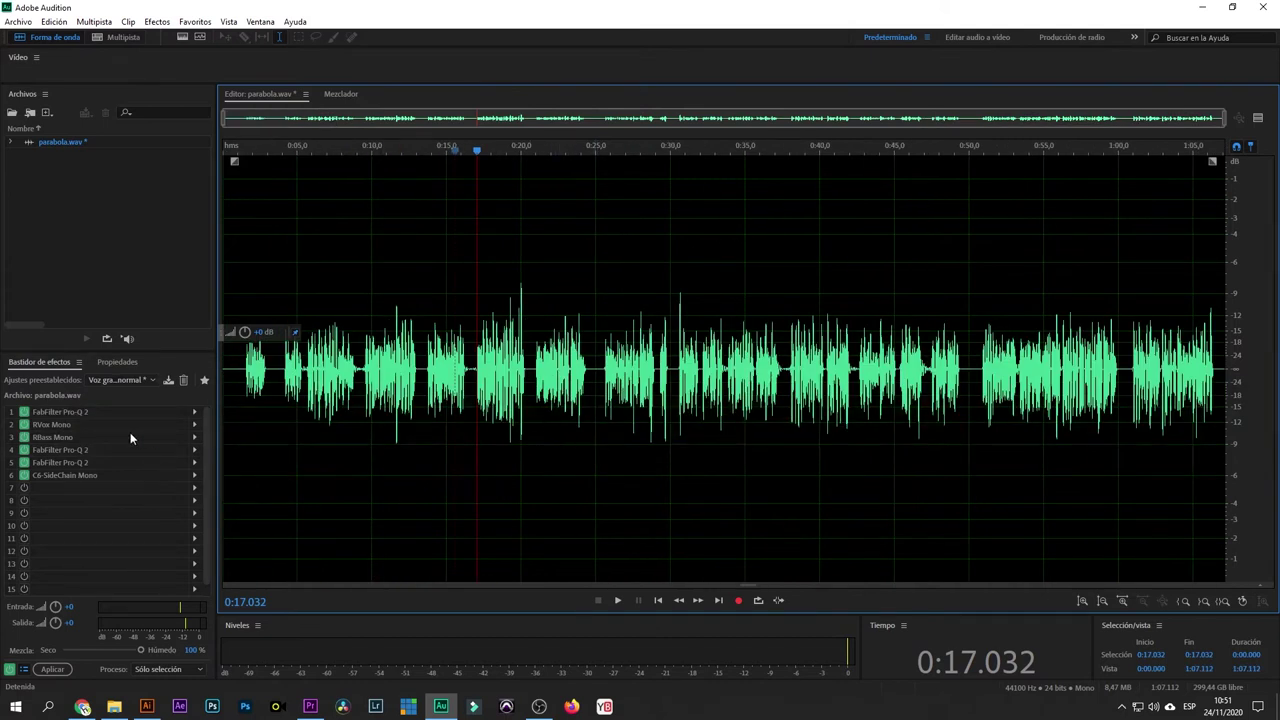
- With 0:00.803 to 0:20.718 selected, open the slot 1 FabFilter Pro-Q 2 and switch off the rack effects in slots 2 to 6
drag(235, 393, 533, 398)
double_click(72, 411)
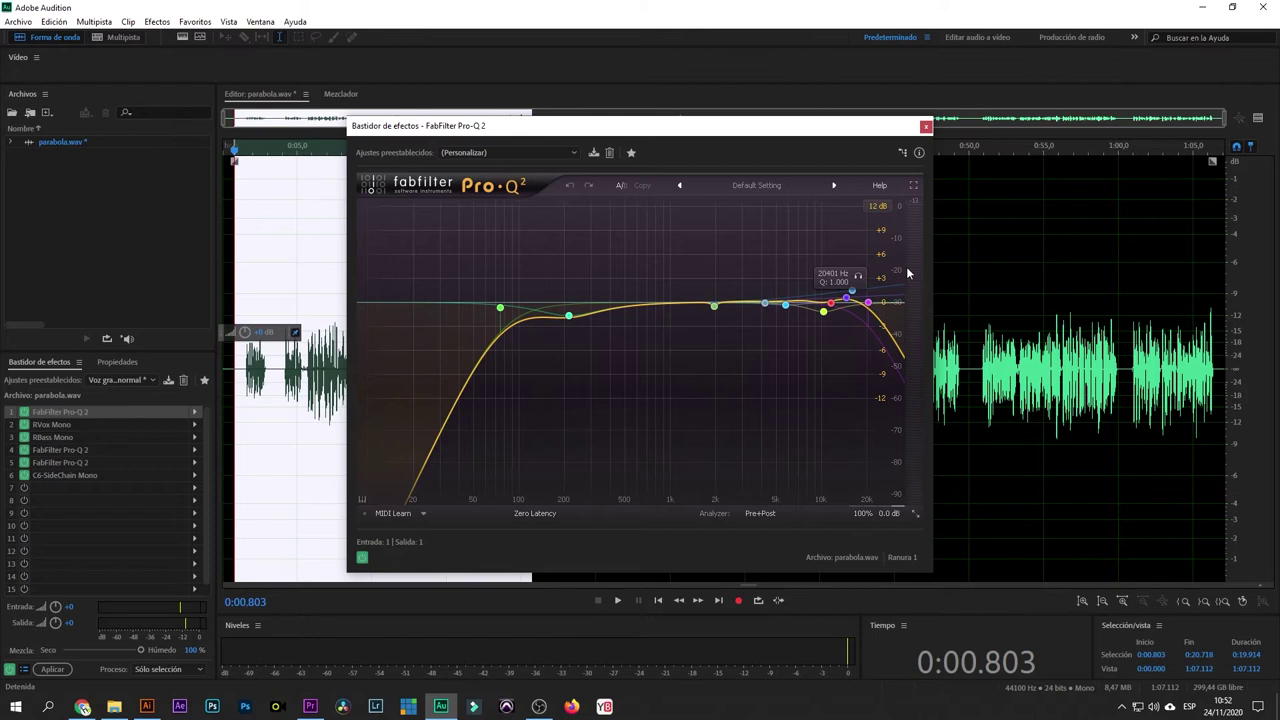
click(25, 425)
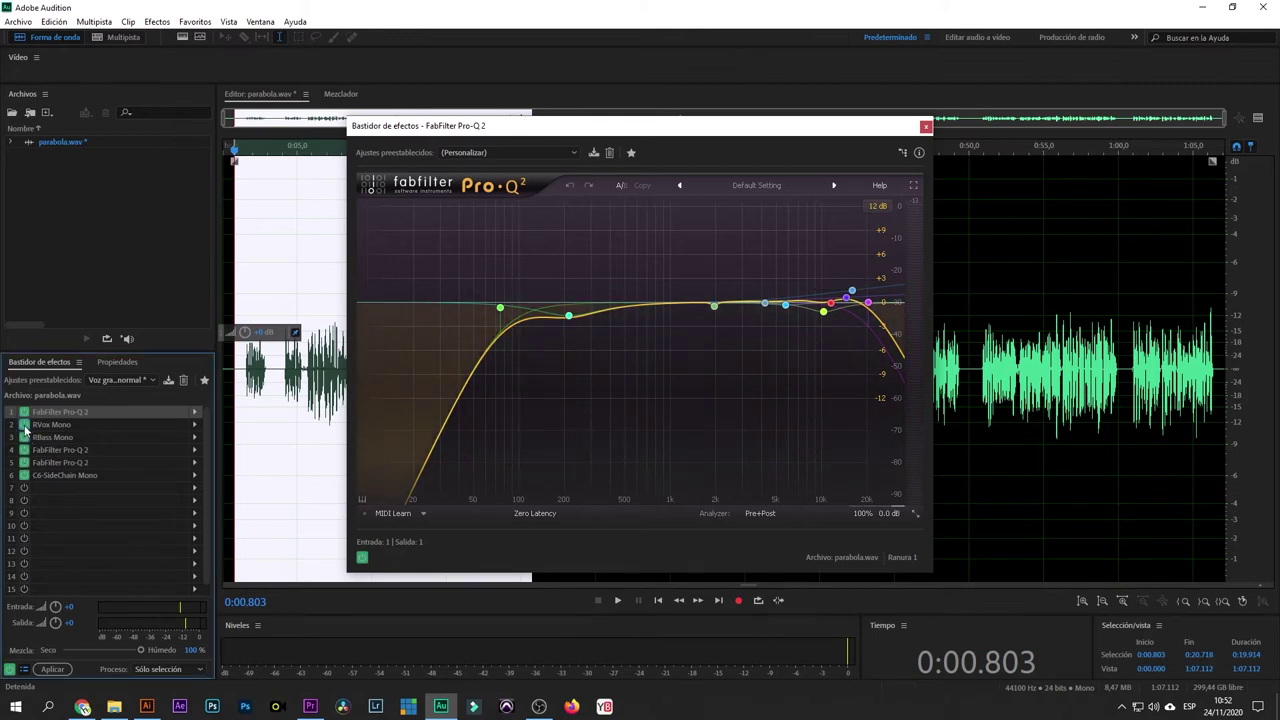
click(24, 450)
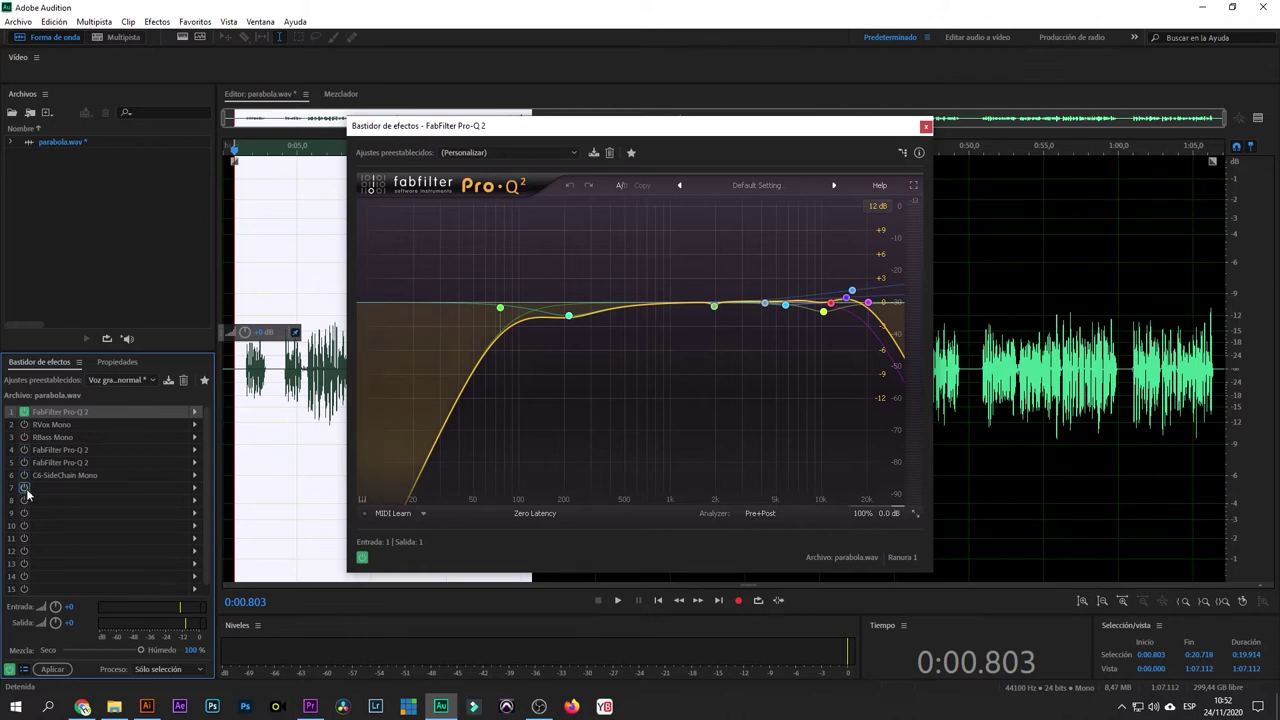
- Play the voice through the first FabFilter Pro-Q 2, bypass it during playback to compare, and leave it switched on
click(291, 153)
key(space)
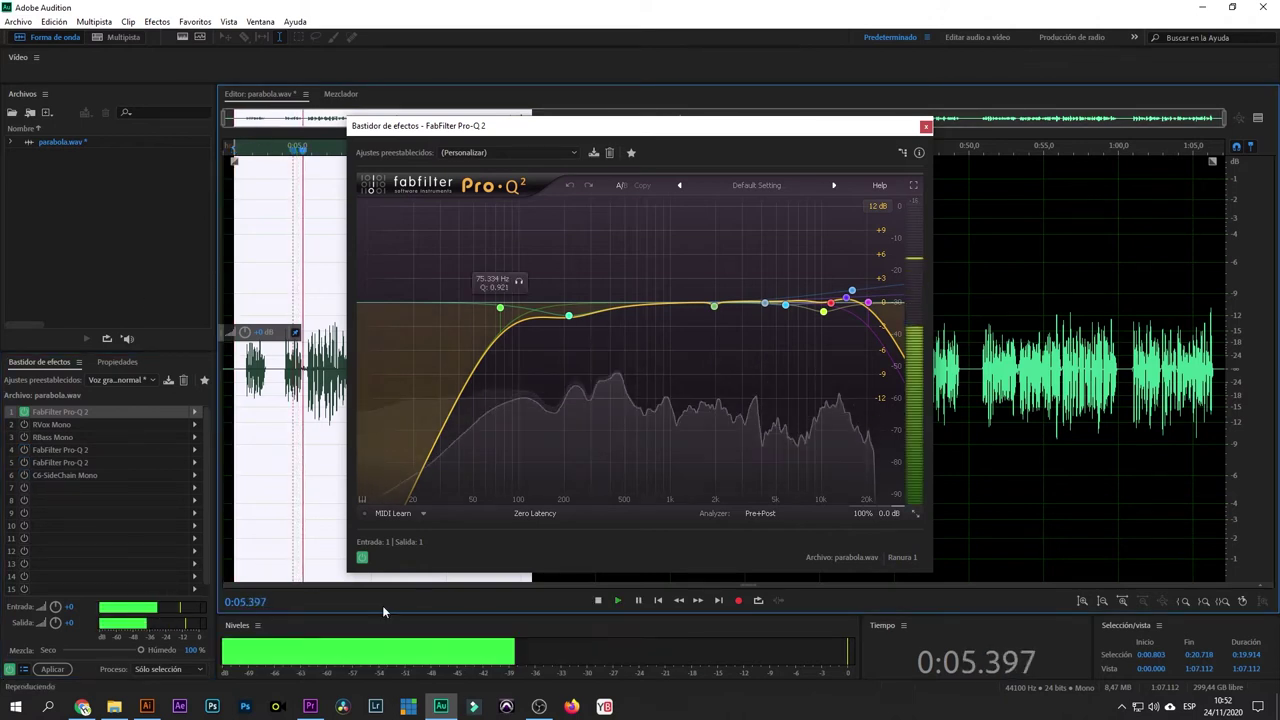
click(362, 558)
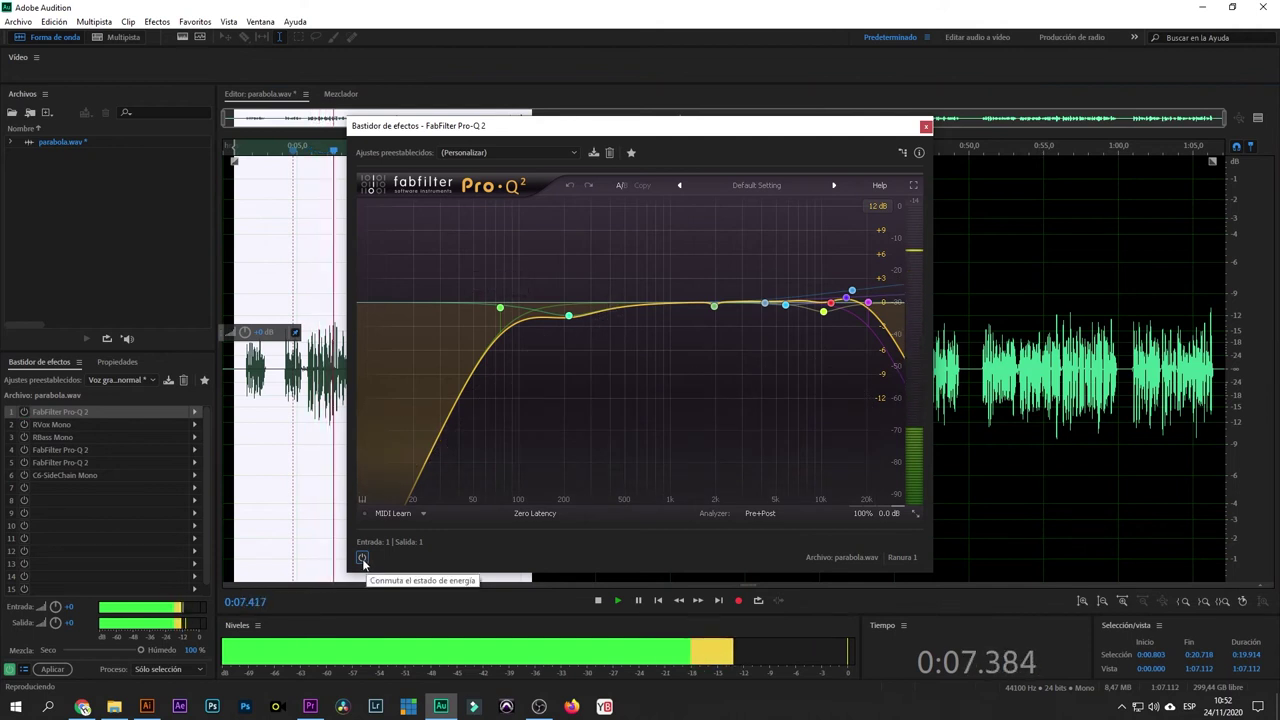
key(space)
click(362, 558)
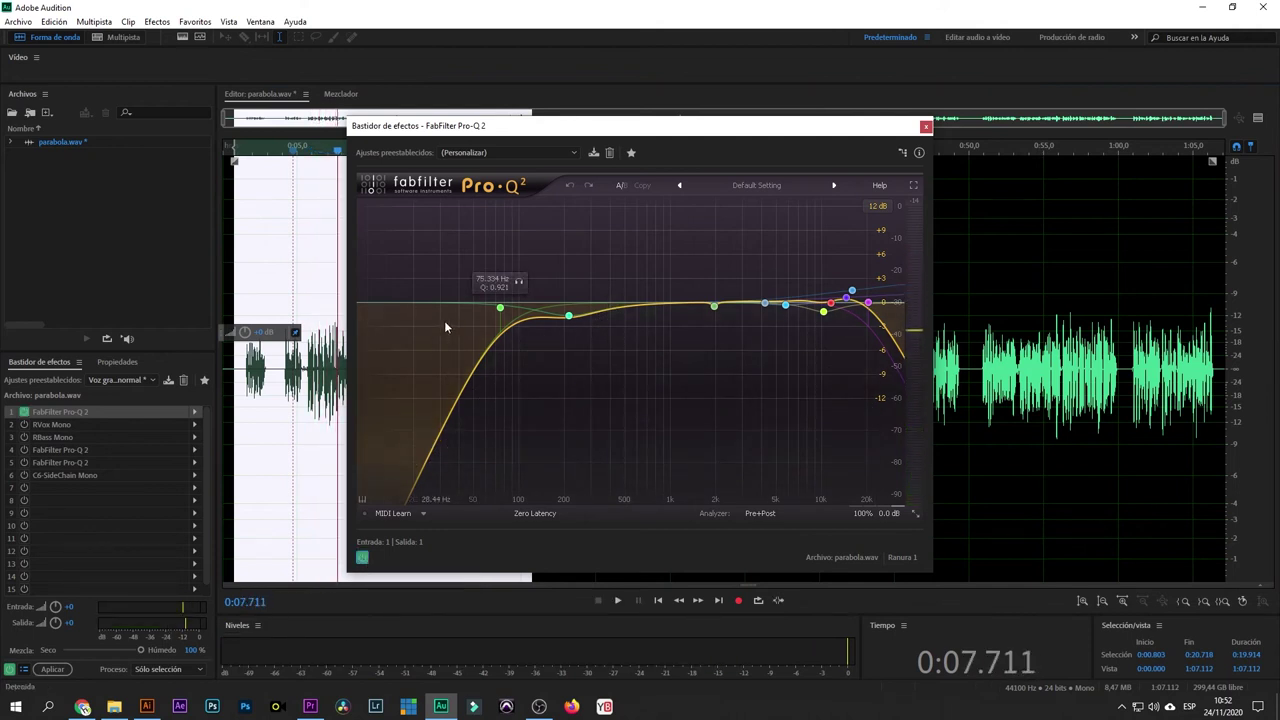
- Nudge the equalizer's low-cut band near 75 Hz, and audition the 214.25 Hz band in solo during playback
click(497, 307)
drag(499, 312, 501, 316)
mouse_move(573, 318)
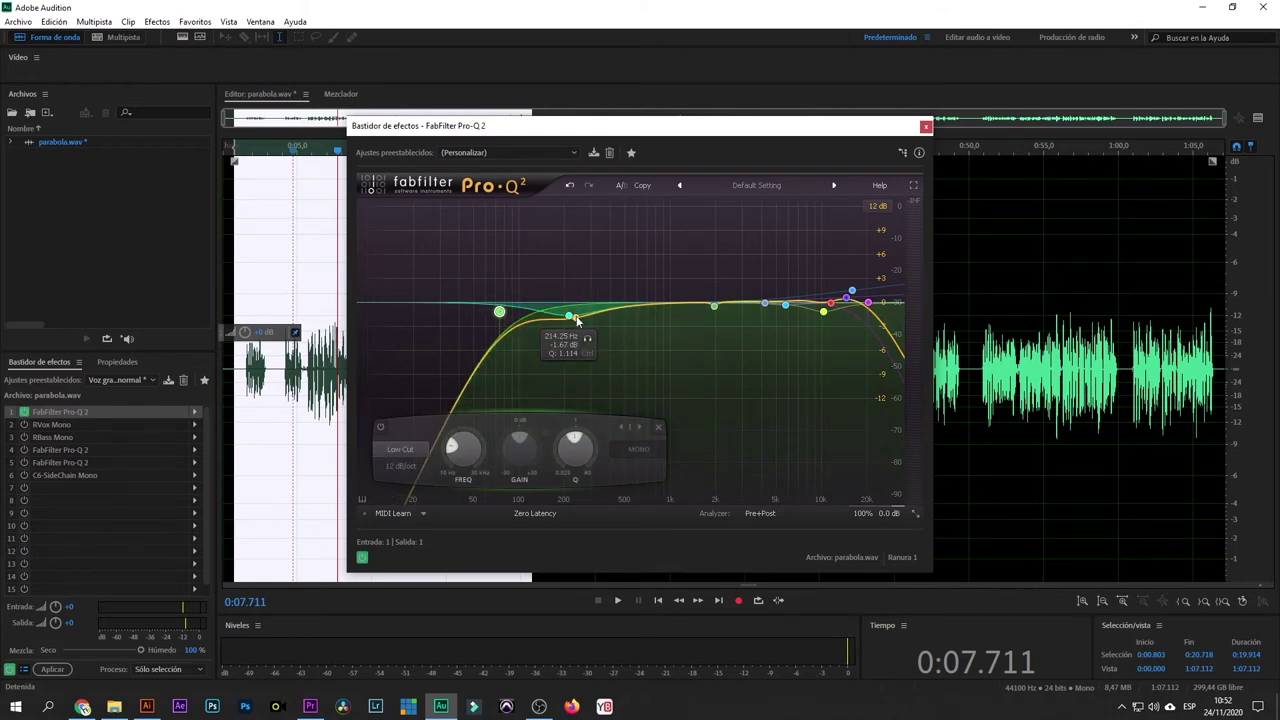
click(588, 340)
key(space)
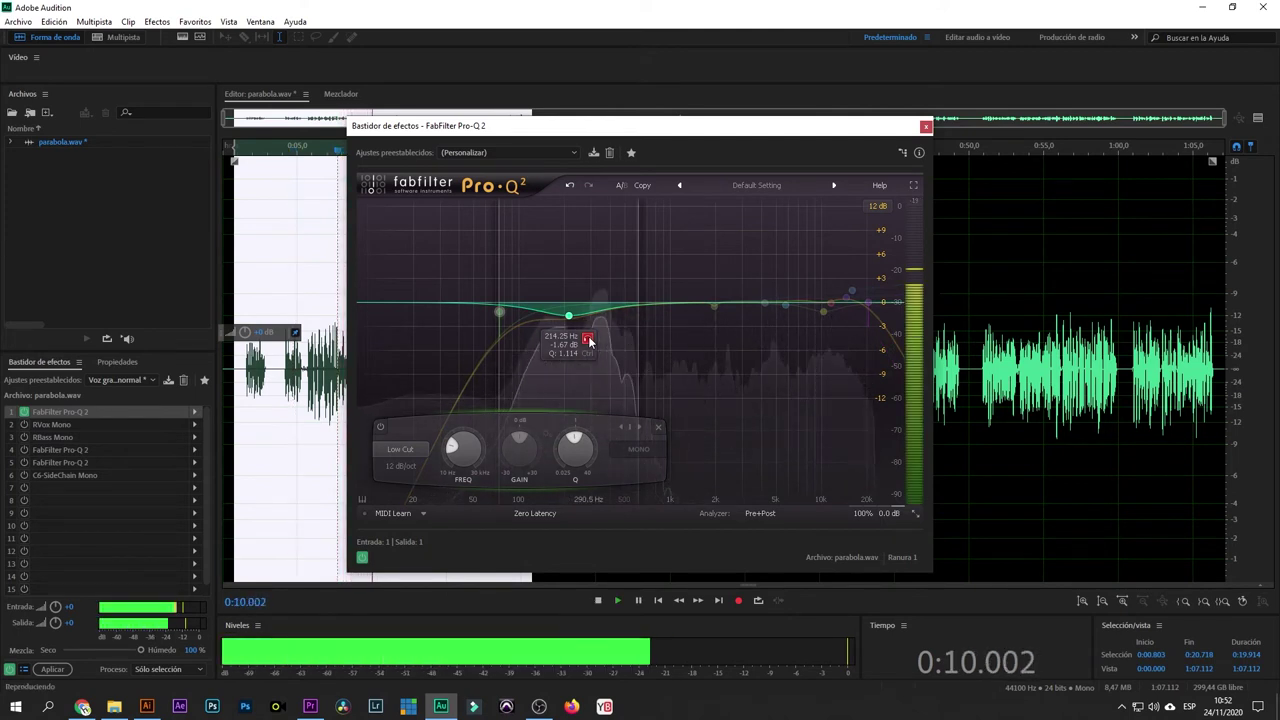
key(space)
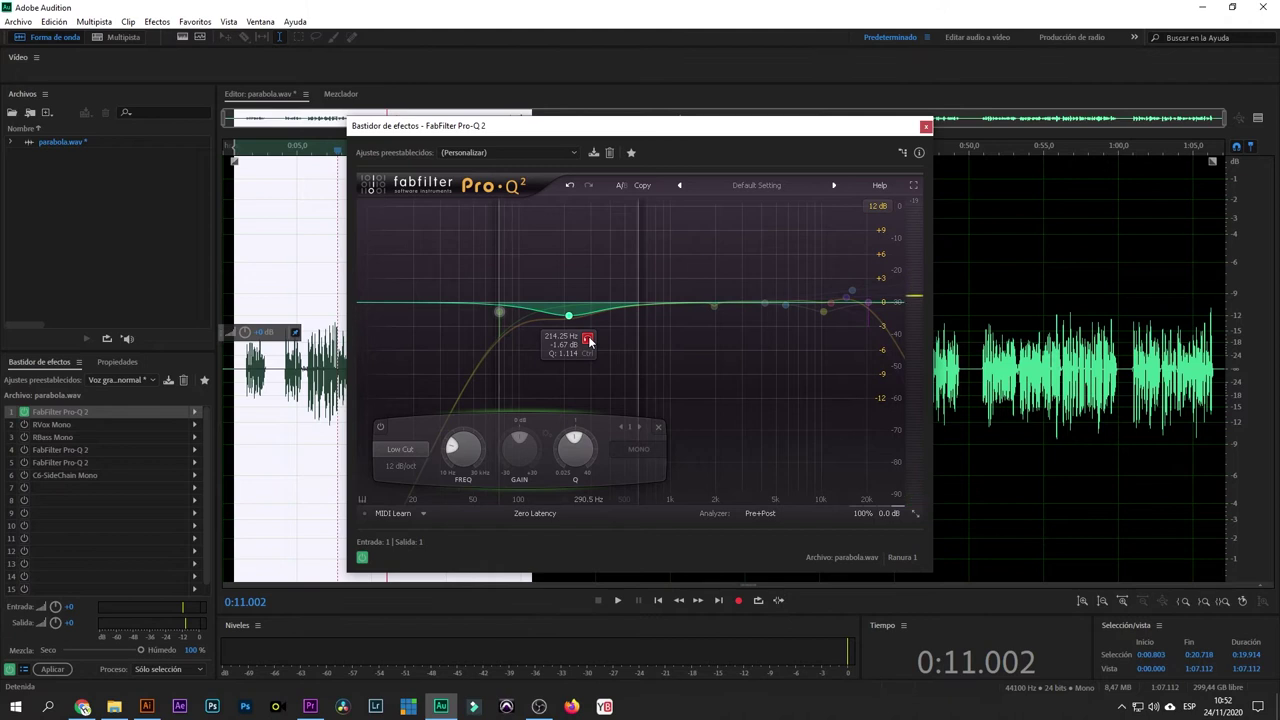
click(589, 341)
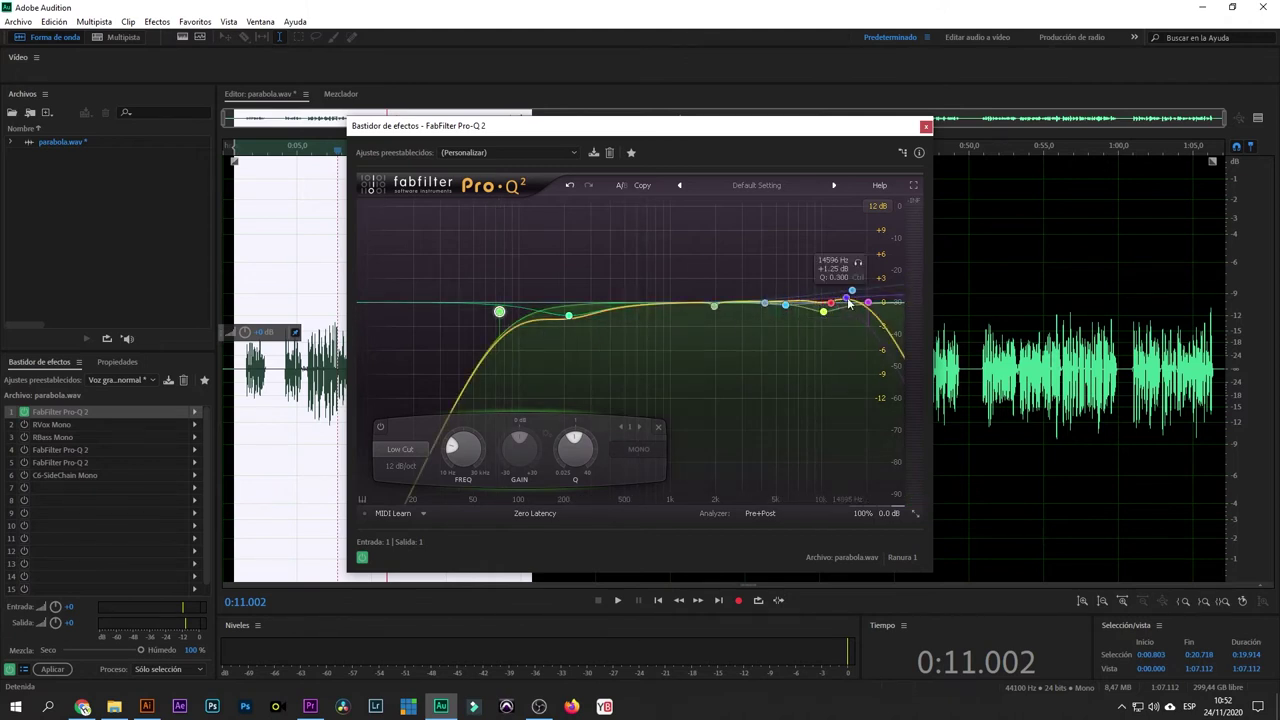
- Switch on RVox Mono in slot 2, review its compression settings, and close both effect windows
click(24, 425)
double_click(52, 425)
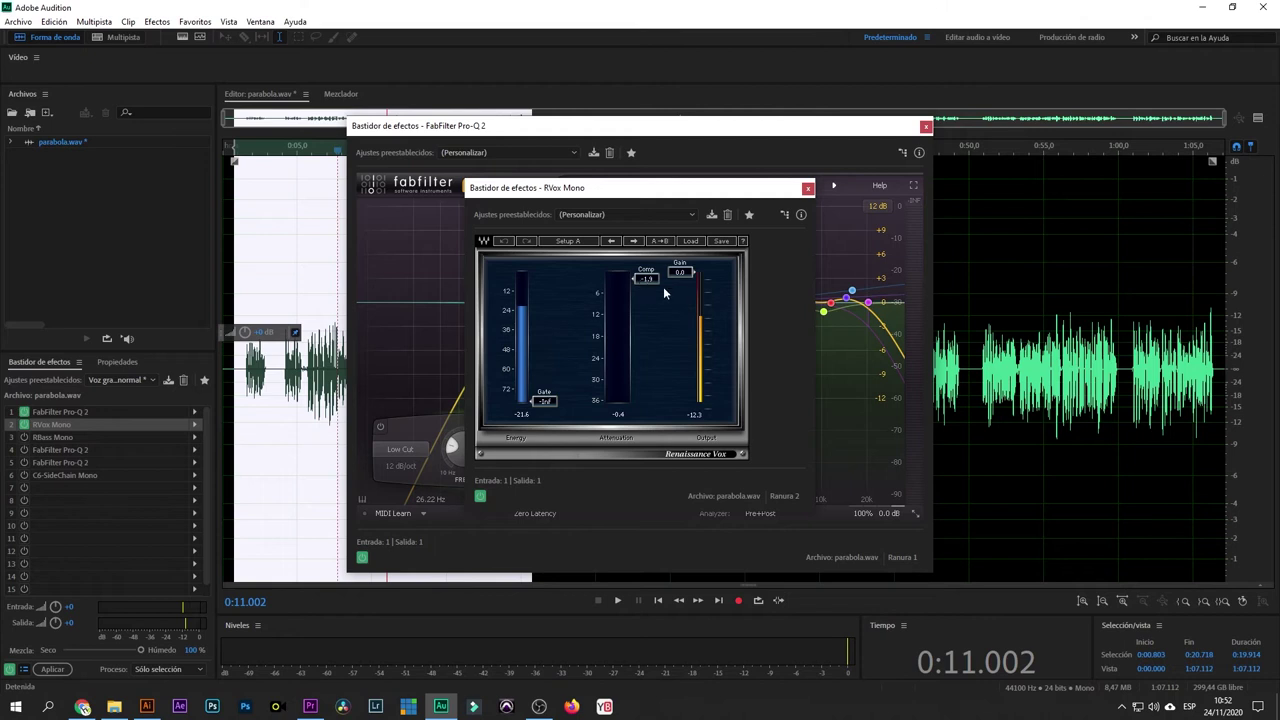
click(808, 189)
click(926, 128)
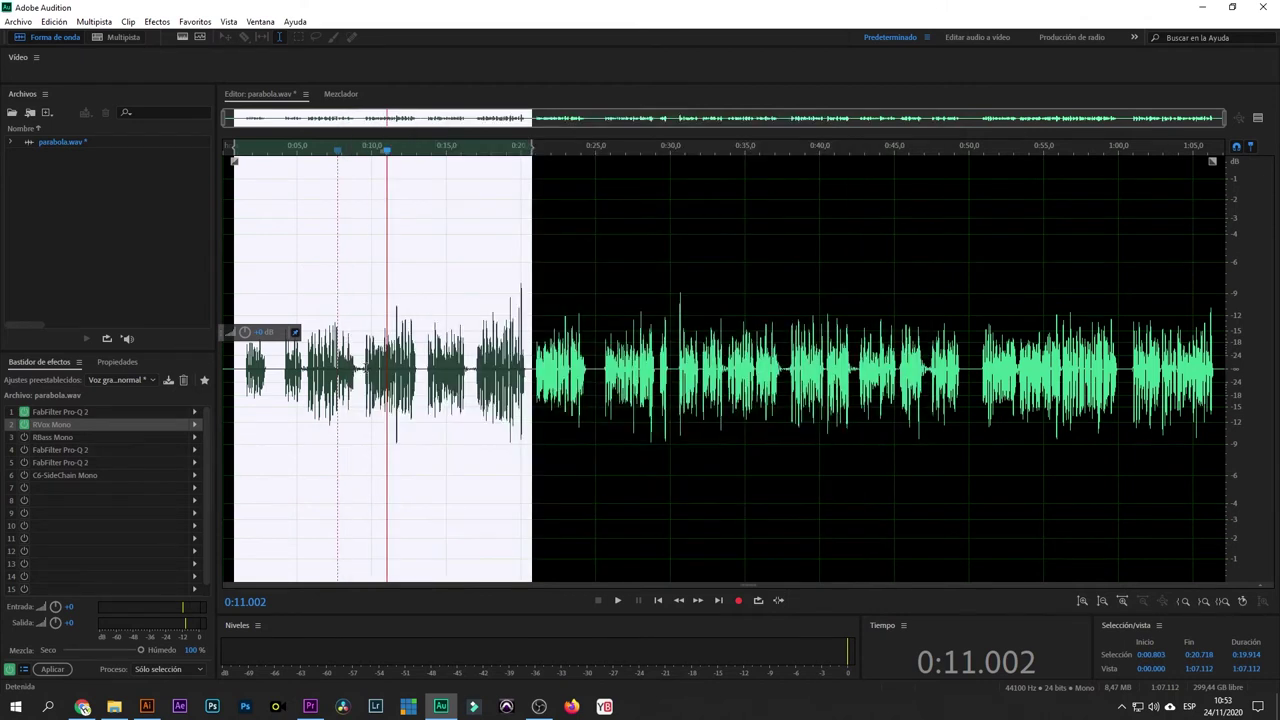
- Select the phrase from 0:09.194 to 0:13.318 and show it in both the main editor and the preview editor
scroll(365, 368, up, 5)
click(357, 400)
drag(357, 400, 550, 430)
click(1258, 118)
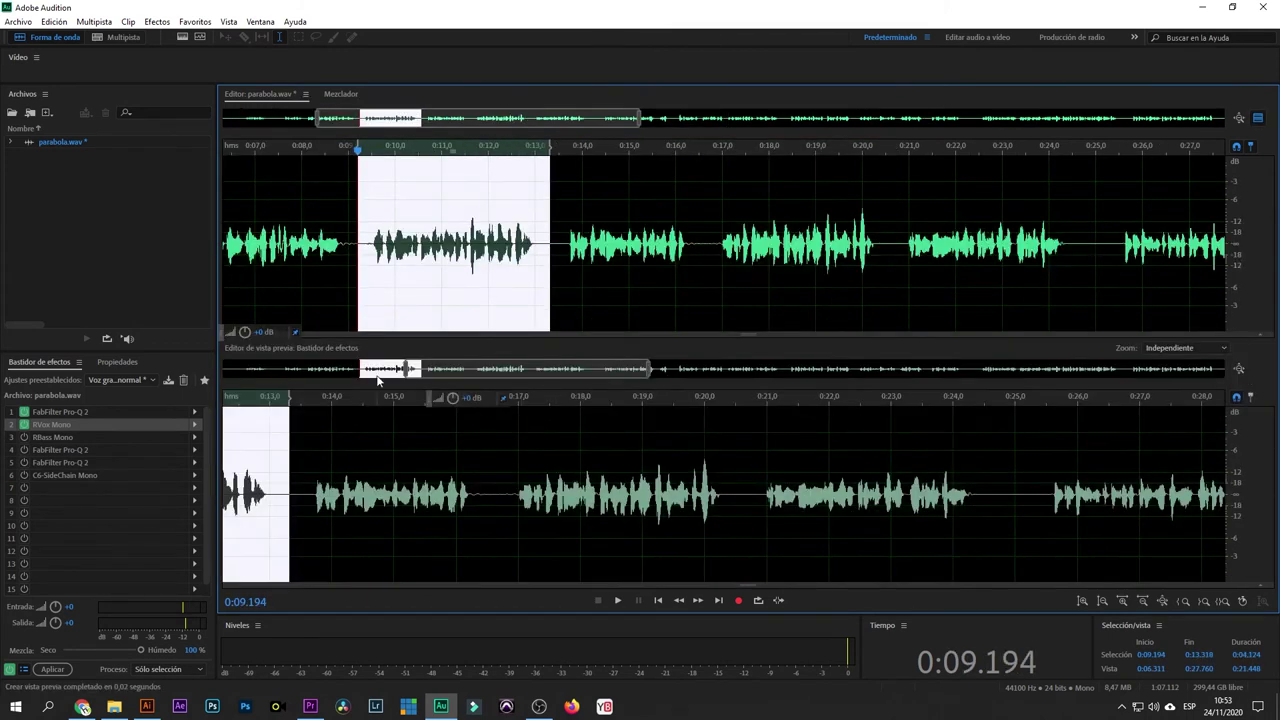
drag(455, 368, 358, 368)
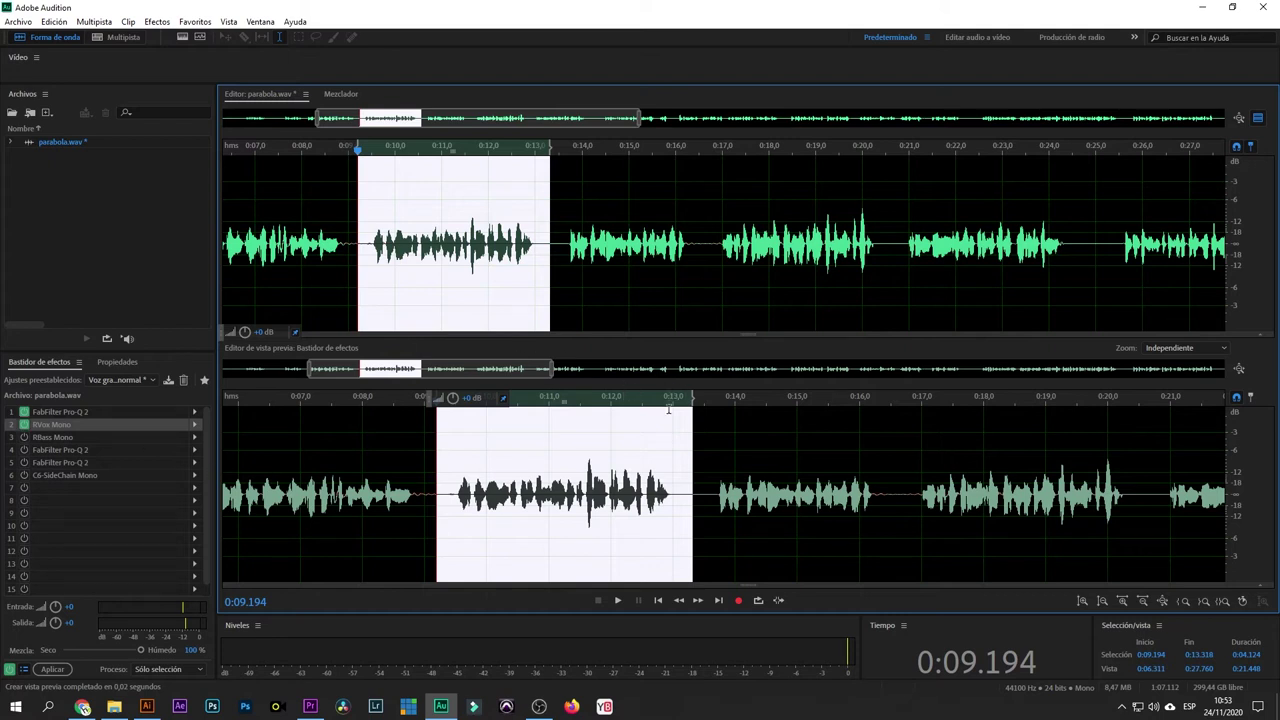
mouse_move(437, 129)
mouse_down()
mouse_move(380, 130)
mouse_move(449, 130)
mouse_move(424, 137)
mouse_up()
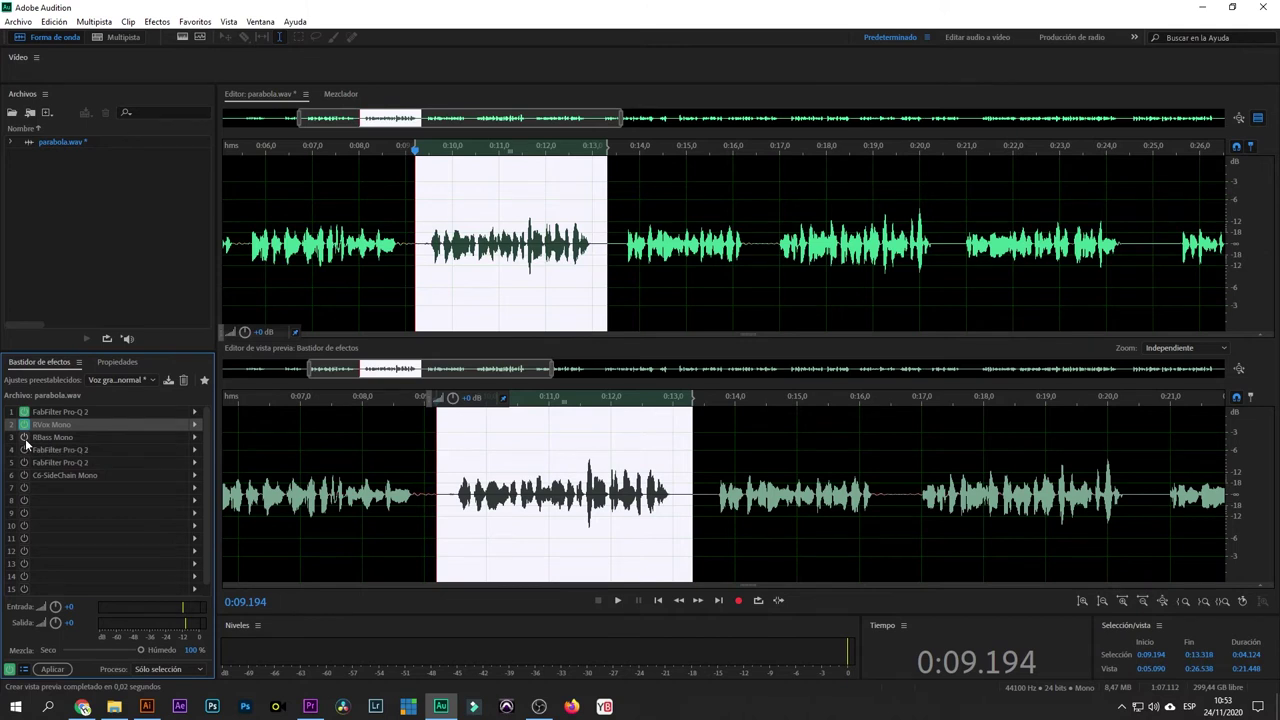
- Switch on RBass Mono in slot 3, compare the voice with it bypassed and active during playback, and close its window
click(25, 439)
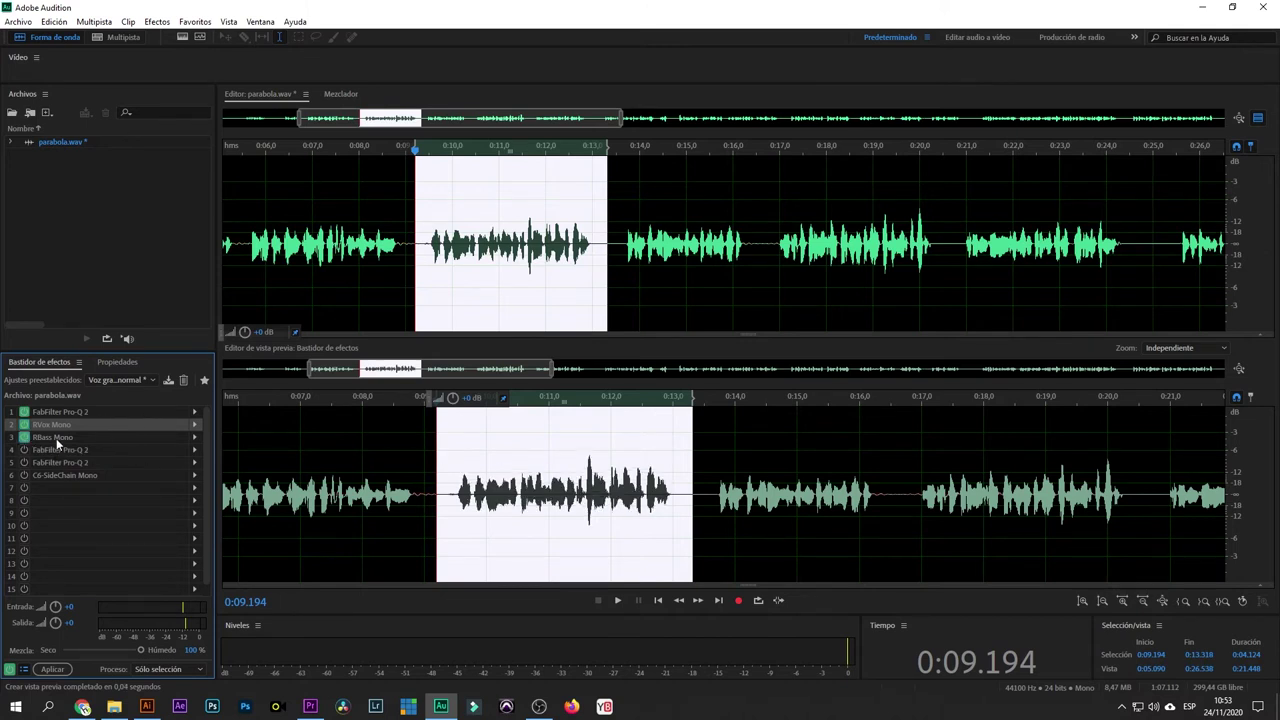
double_click(56, 438)
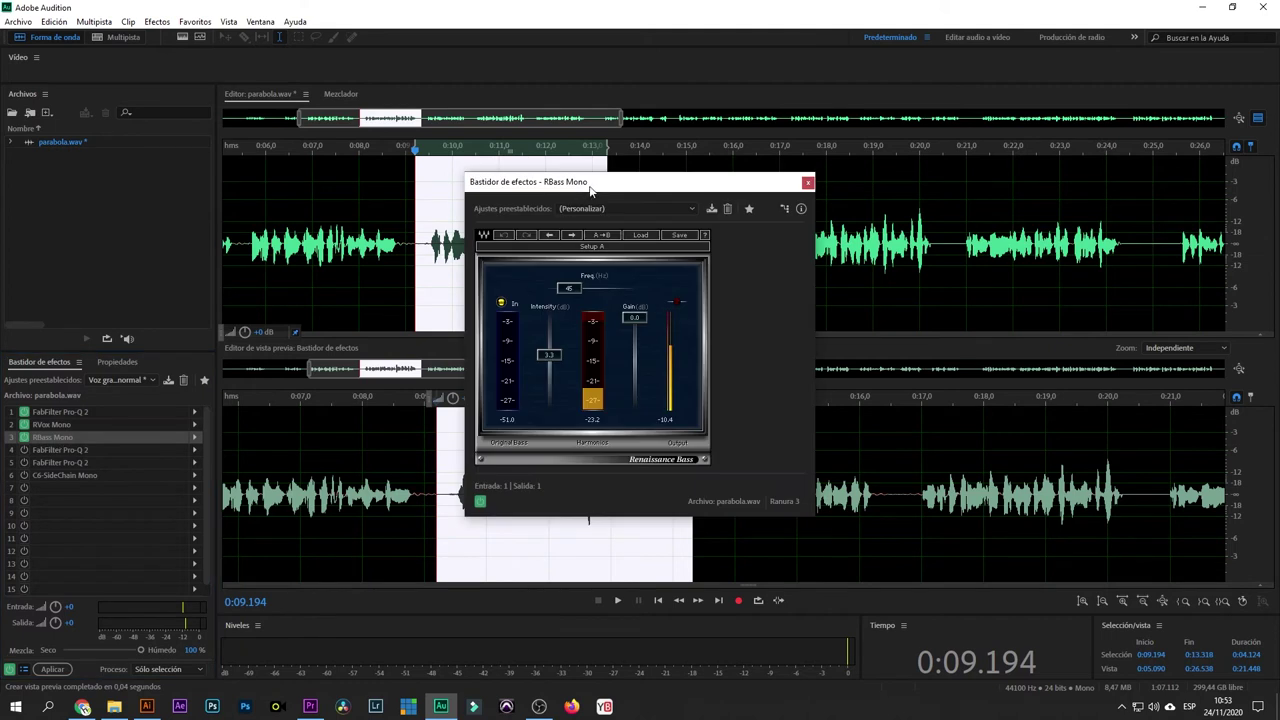
drag(590, 187, 785, 201)
key(space)
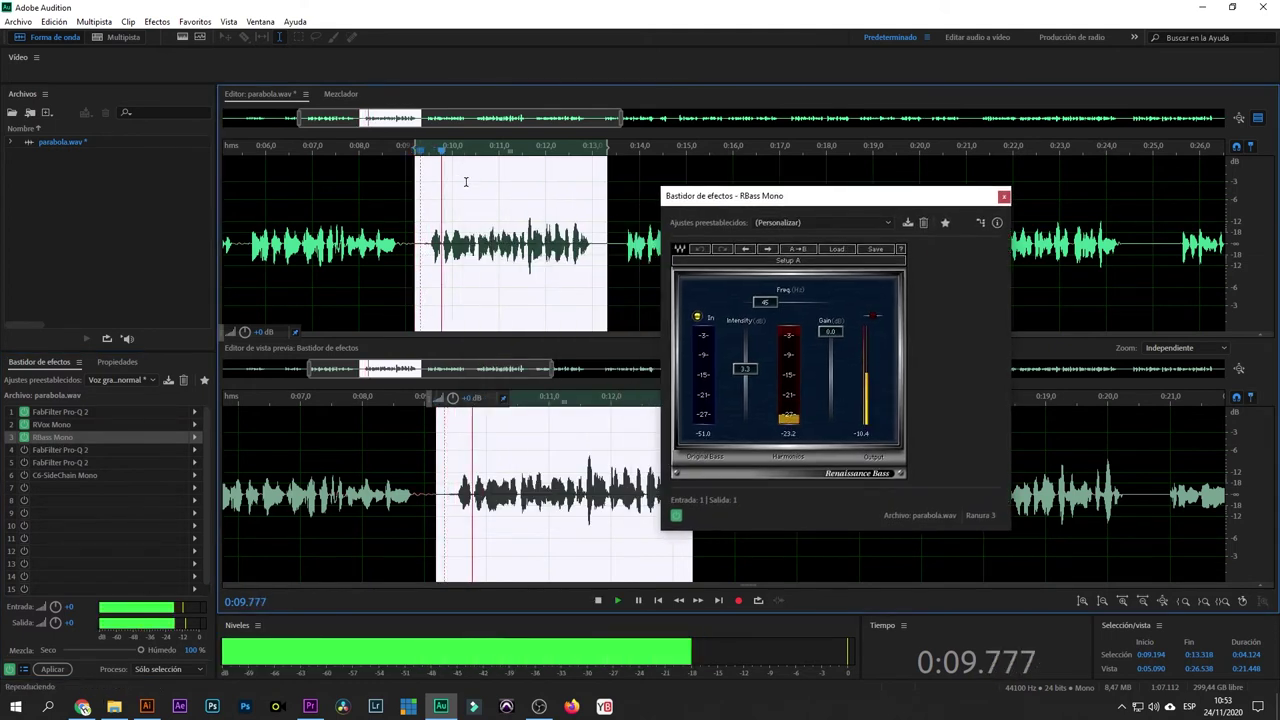
click(676, 515)
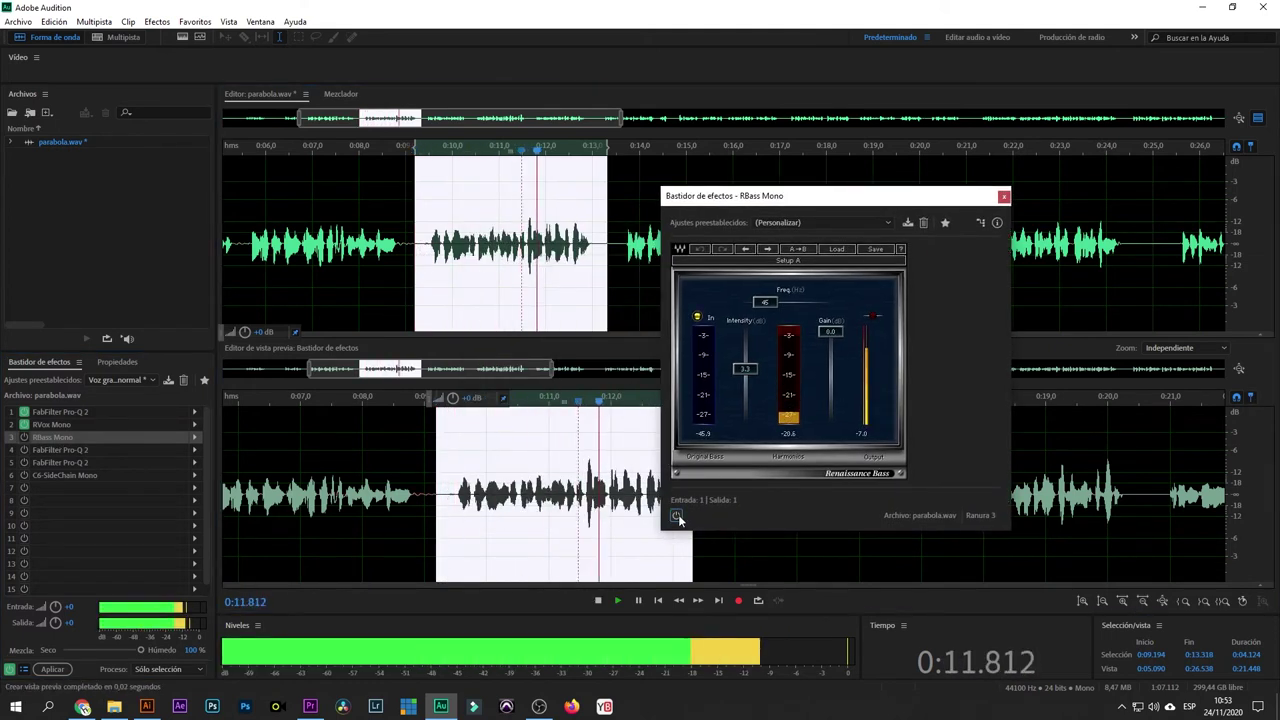
click(677, 516)
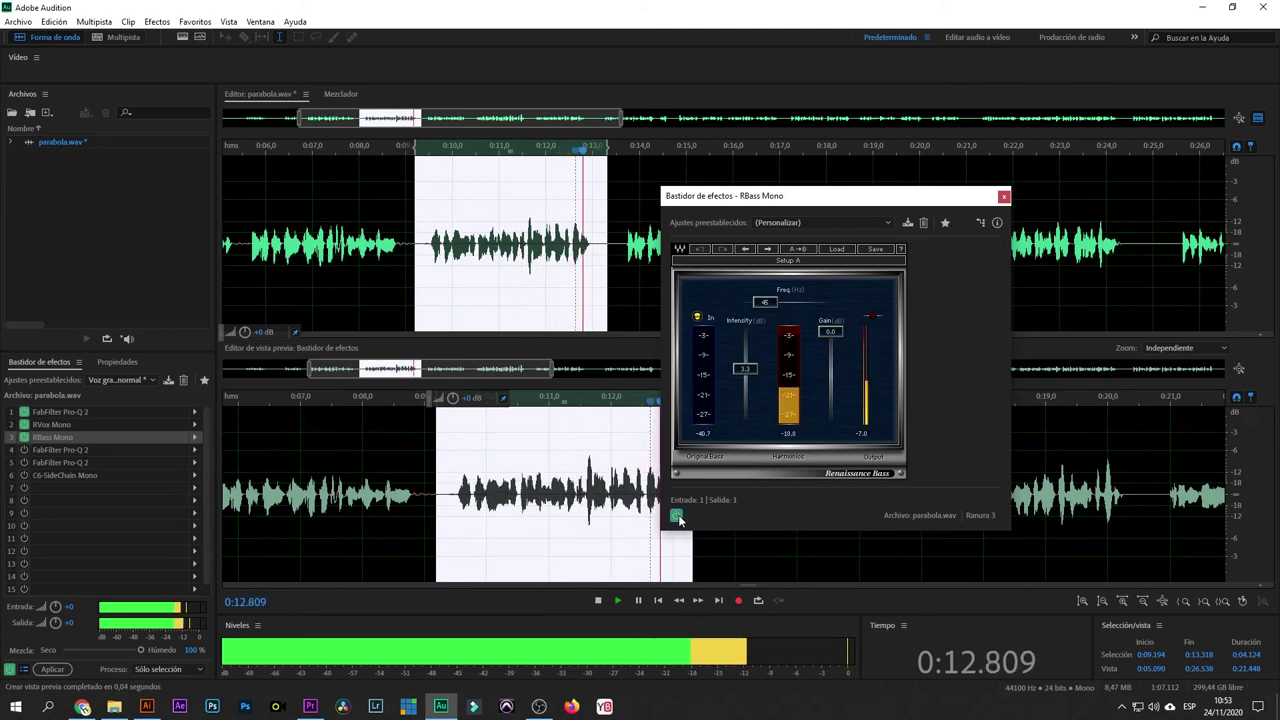
click(1004, 197)
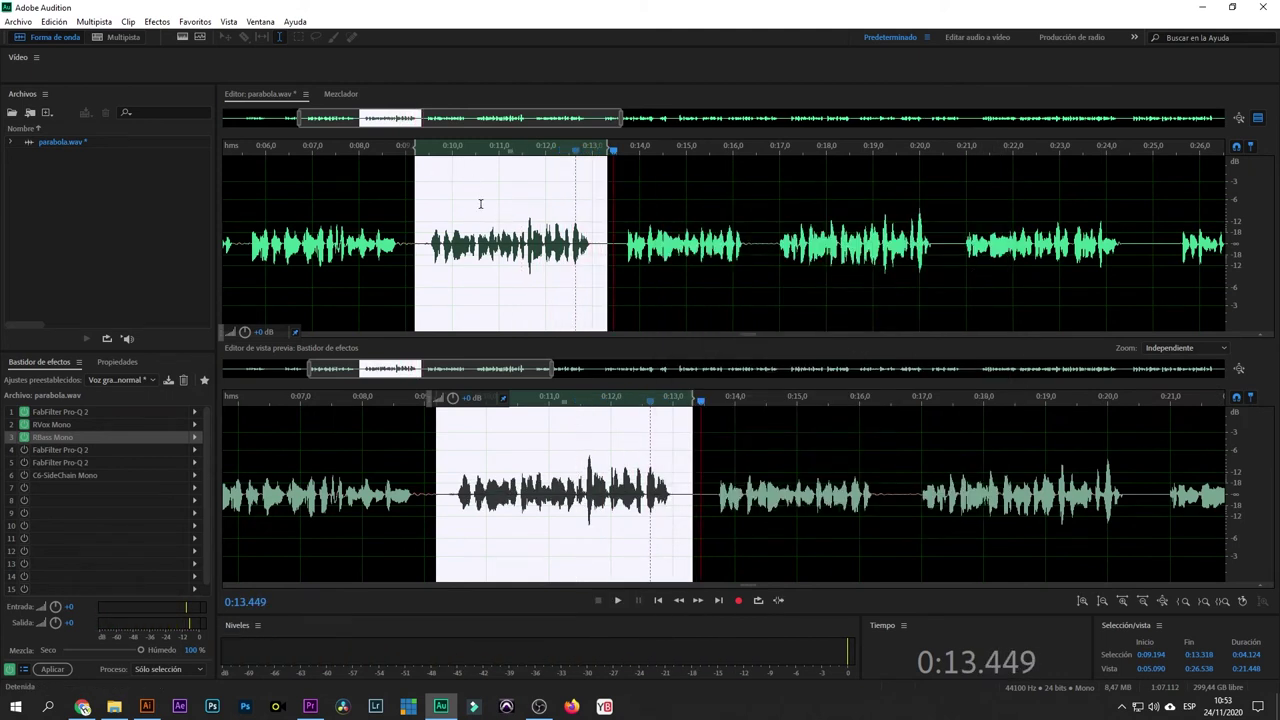
- With the playhead at 0:09.499, switch on the slot 4 FabFilter Pro-Q 2, examine its equalizer curve, and close its window
click(429, 151)
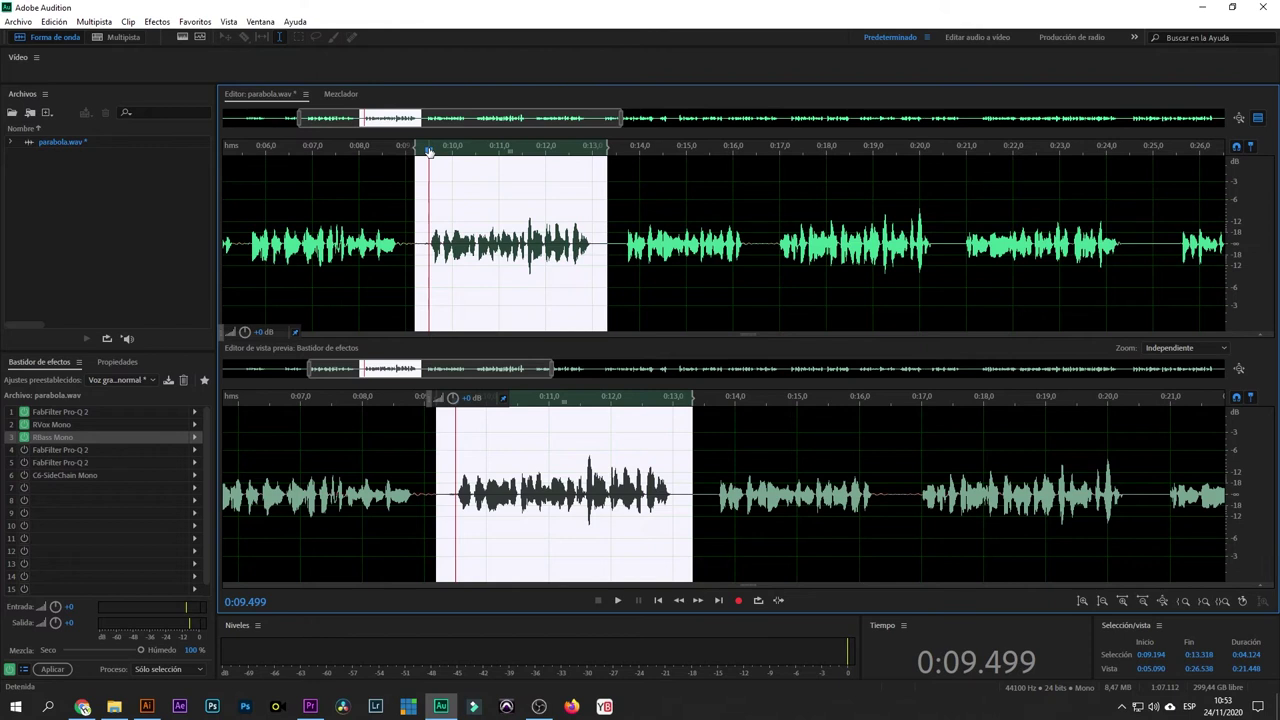
click(25, 451)
click(25, 453)
double_click(57, 455)
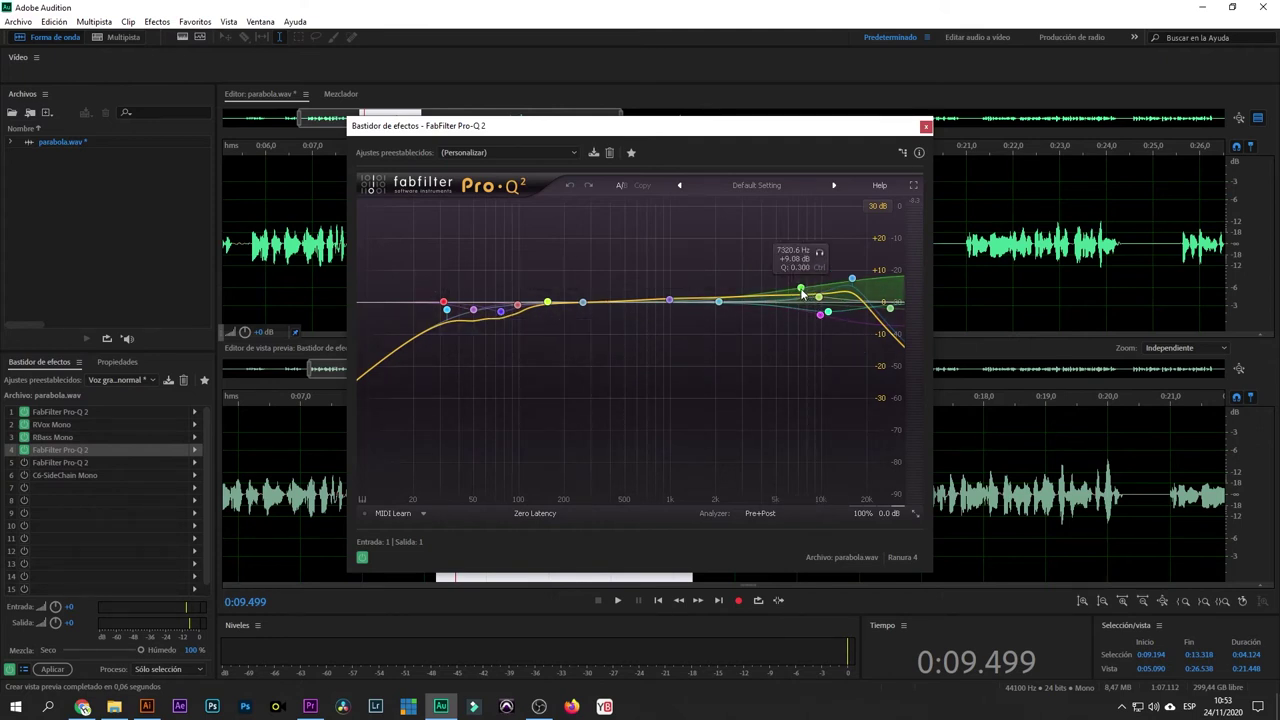
click(925, 127)
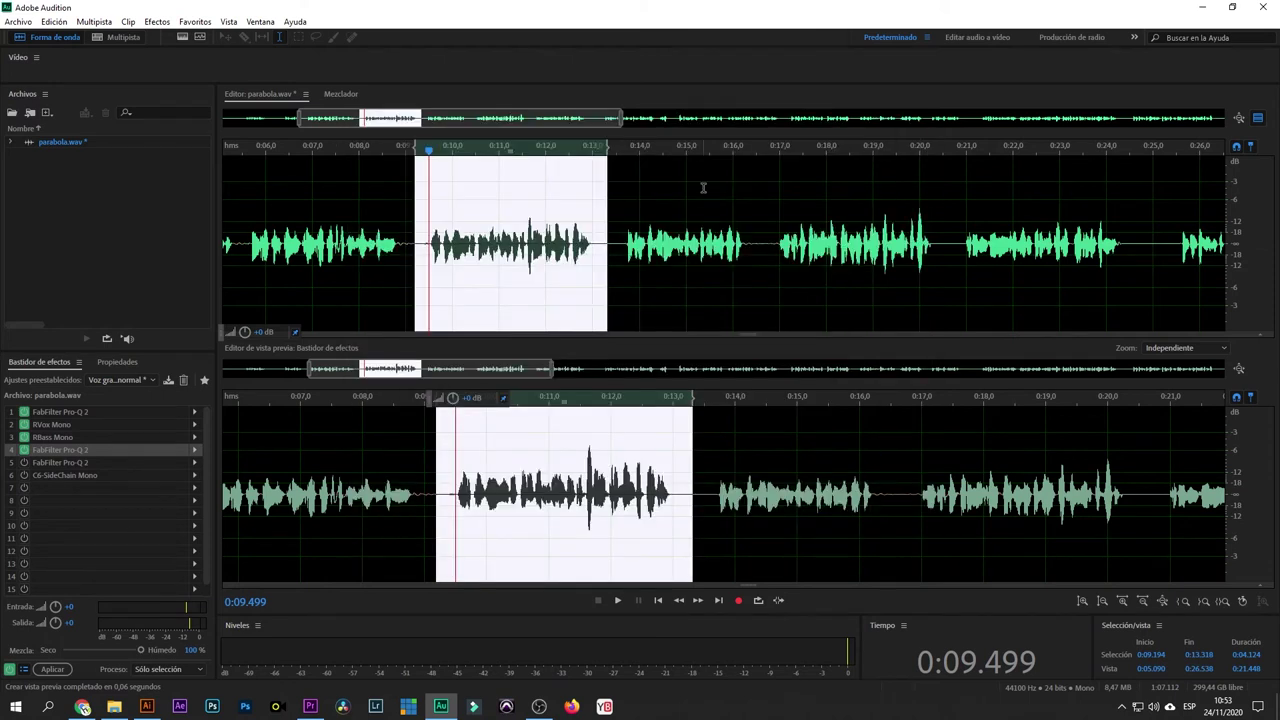
- Switch on the slot 5 FabFilter Pro-Q 2 and review its curve, then switch on and open C6-SideChain Mono in slot 6
double_click(60, 462)
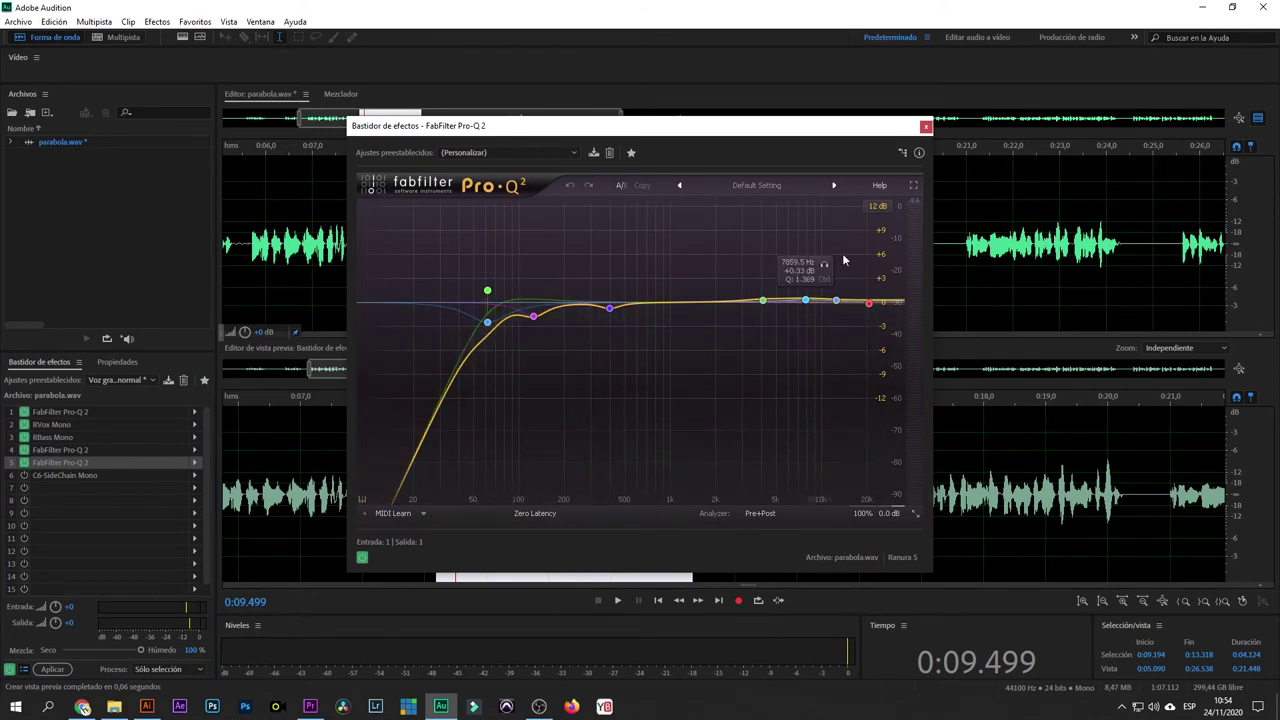
click(925, 126)
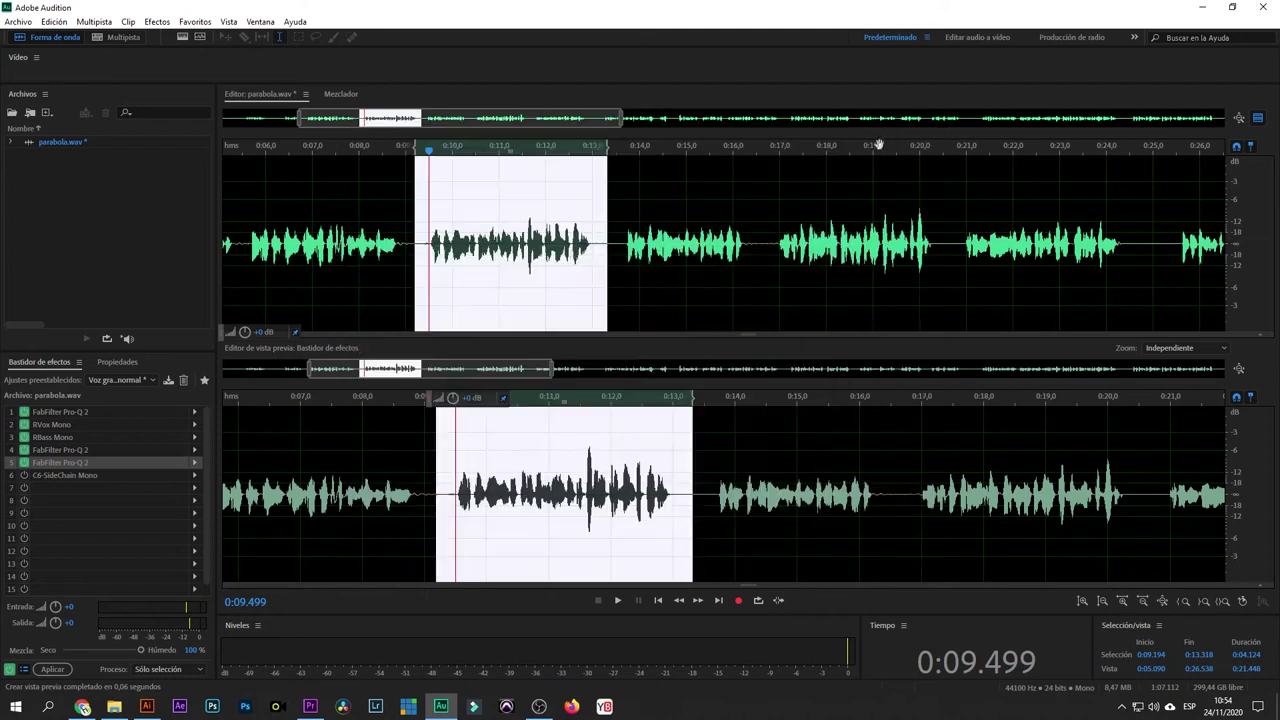
click(24, 475)
double_click(62, 476)
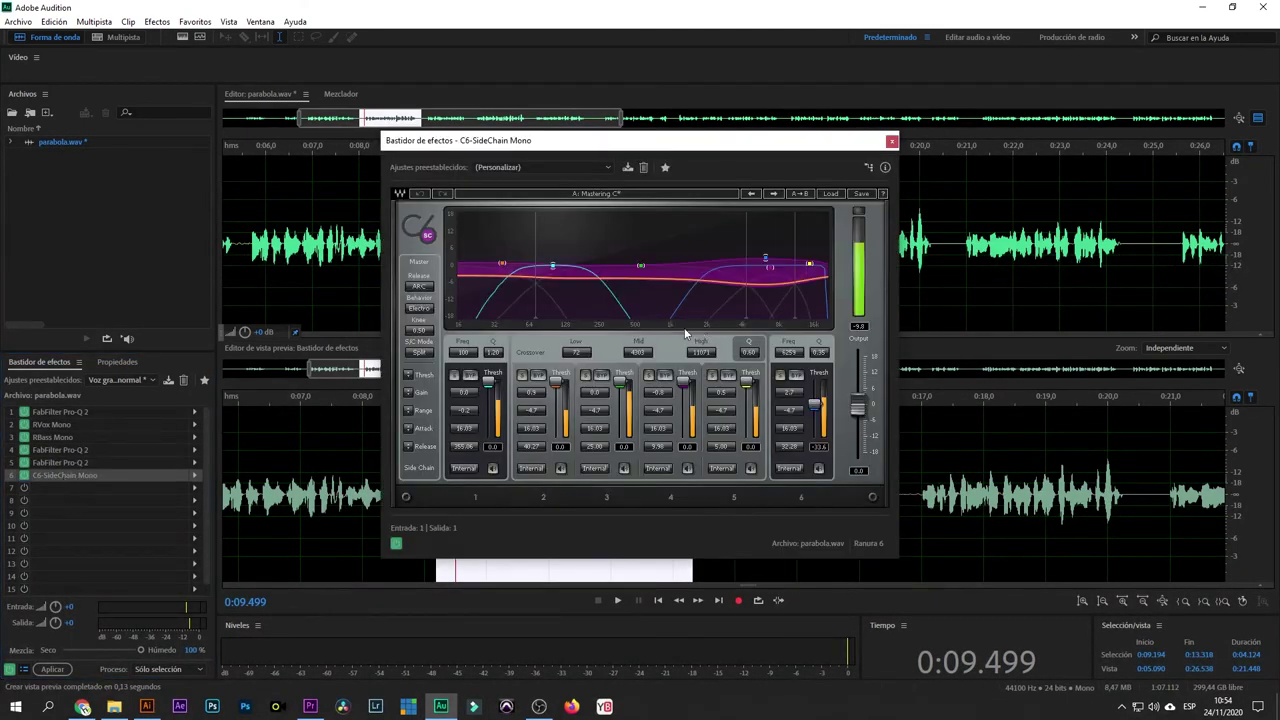
- Move the C6-SideChain Mono window off the selected phrase and play the phrase twice while watching its multiband compression react
drag(545, 146, 798, 129)
click(436, 163)
key(space)
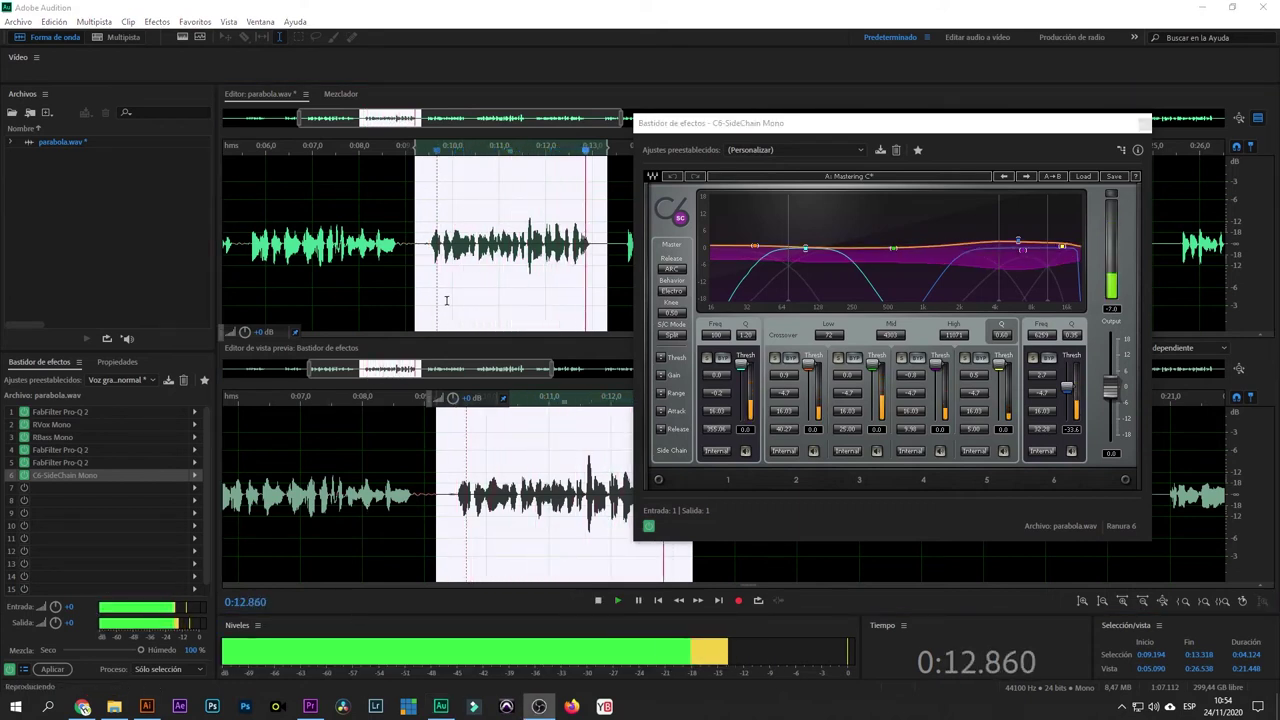
click(425, 157)
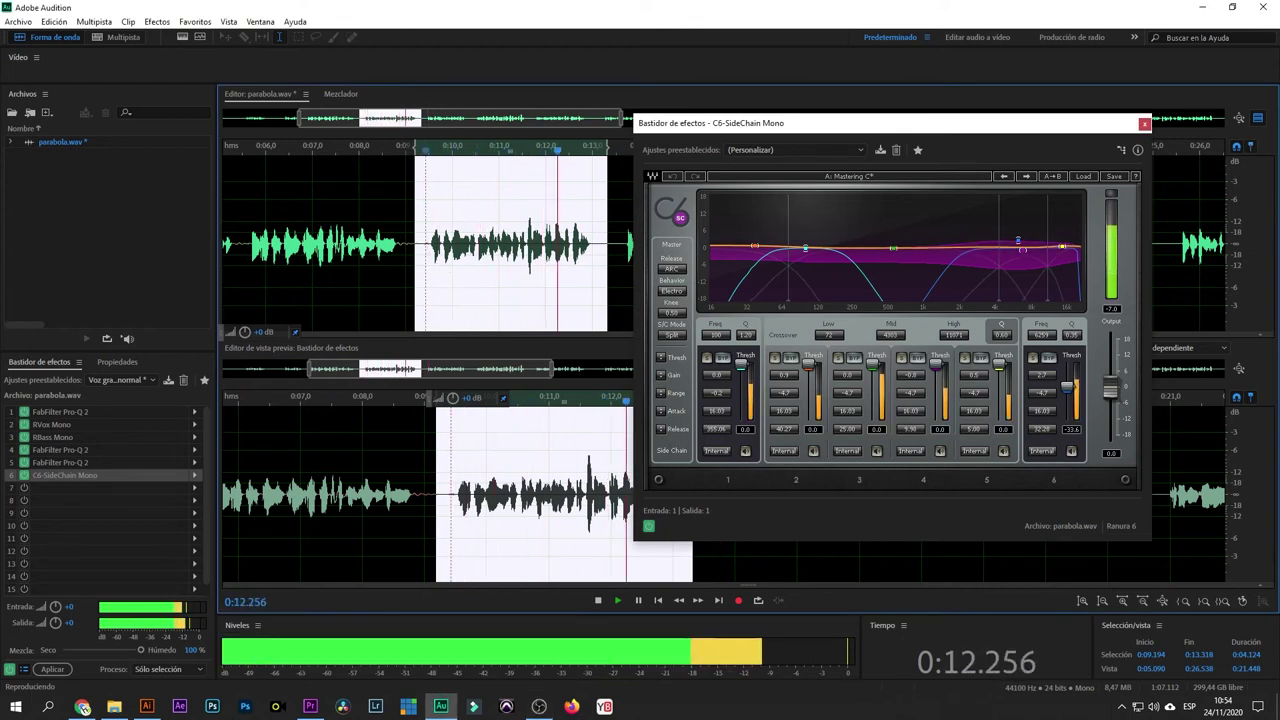
key(space)
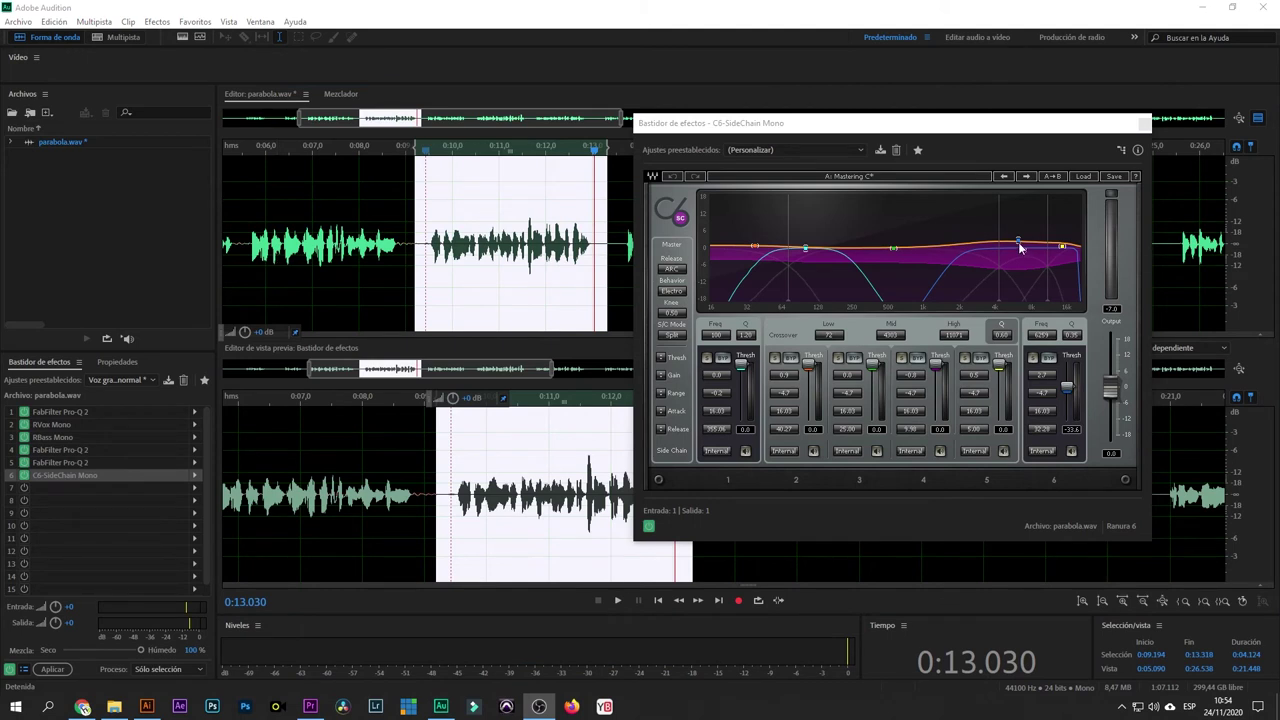
- Nudge band 6 of C6-SideChain Mono to a frequency of 6169 and a gain of 2.4, and close its window
click(1019, 246)
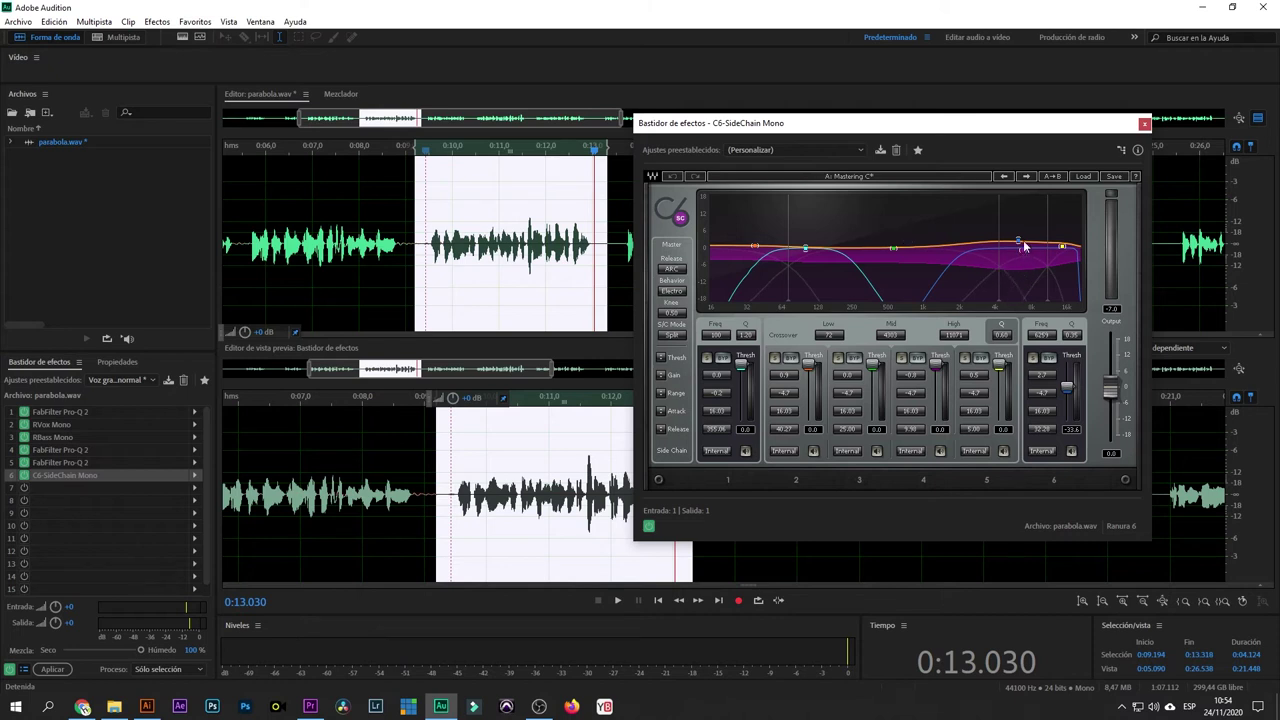
drag(1019, 243, 1017, 241)
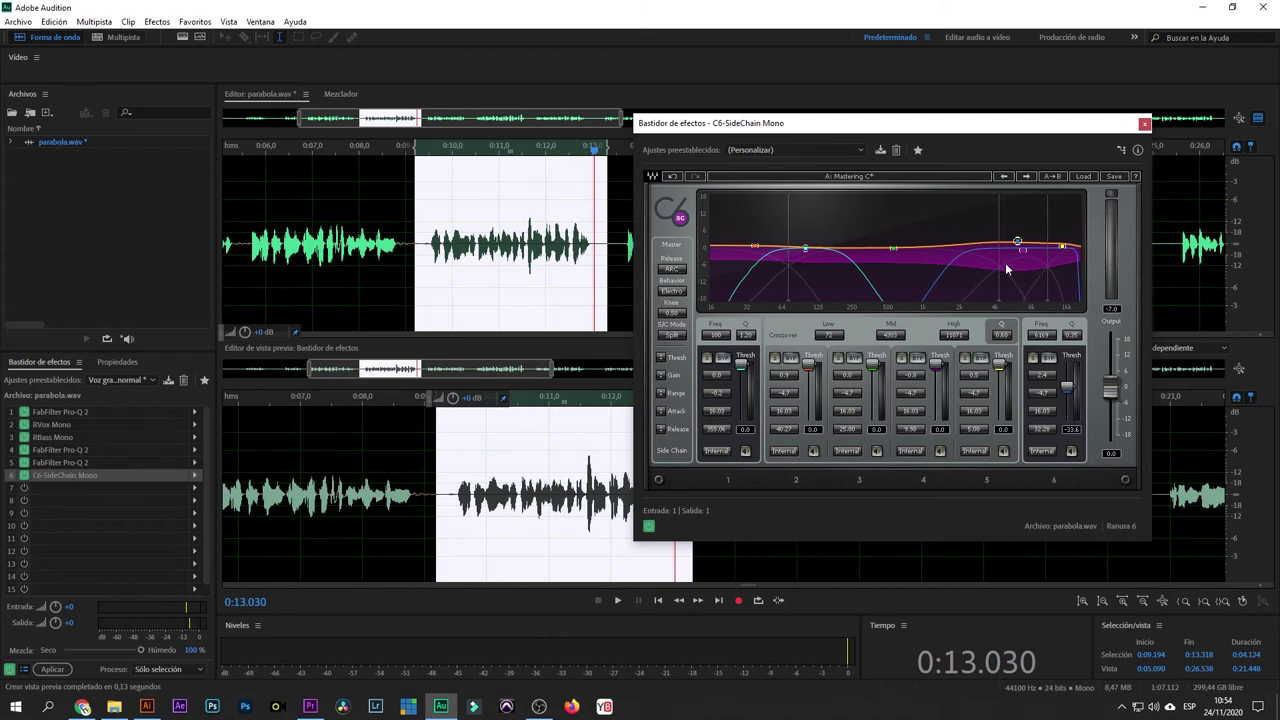
click(1144, 124)
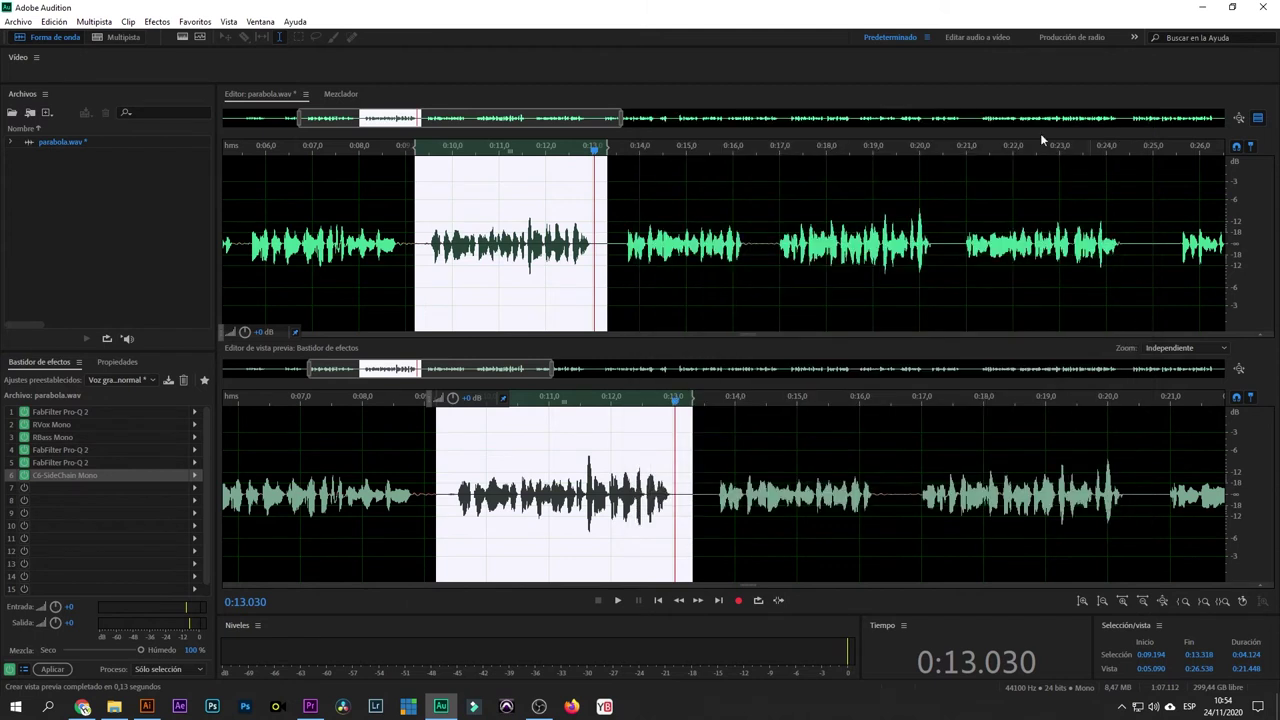
- Compare the voice with C6-SideChain Mono bypassed and active while playing the selected phrase from about 0:10
click(23, 476)
key(space)
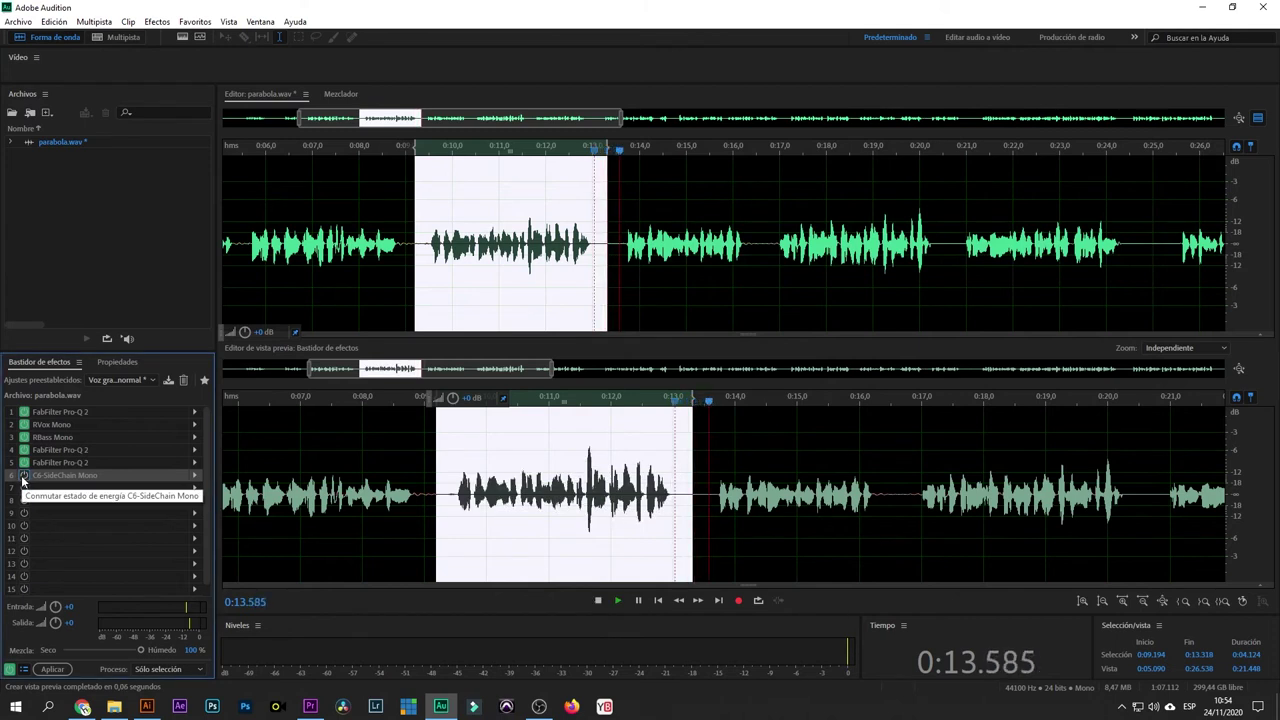
key(space)
click(453, 150)
key(space)
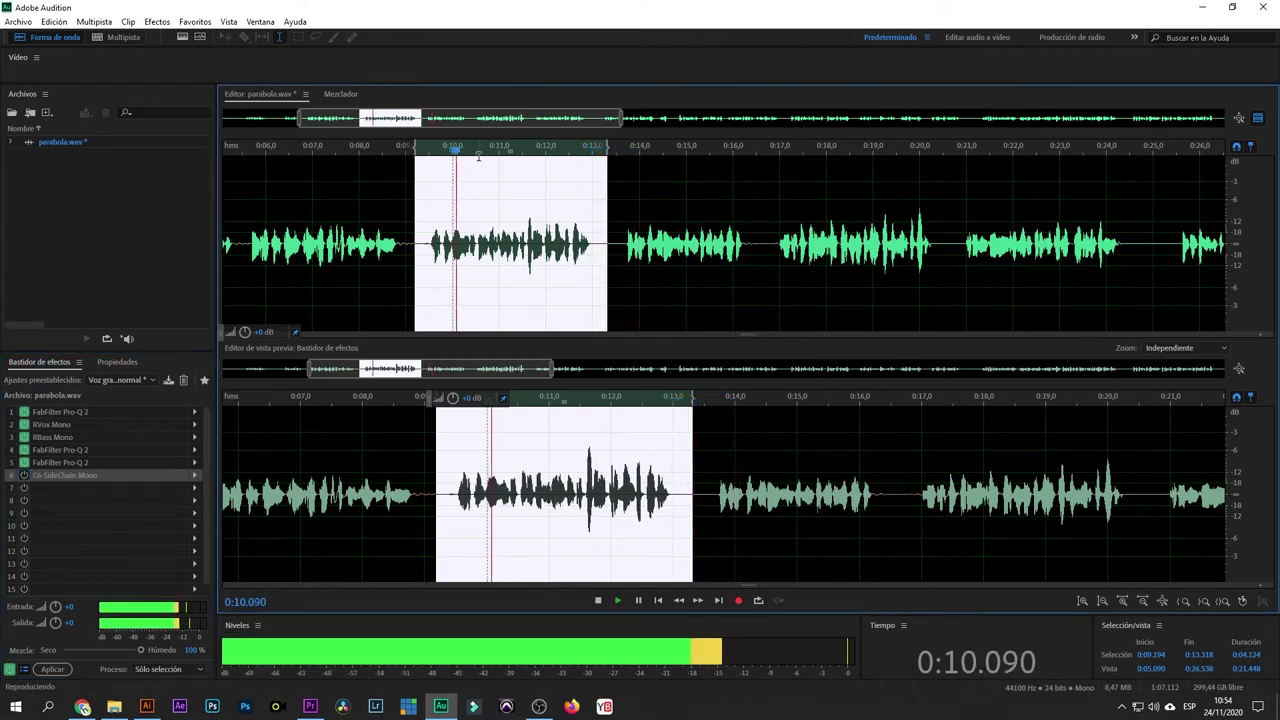
click(25, 476)
- Show the whole recording, clear the selection, and hide the preview editor
scroll(557, 294, down, 3)
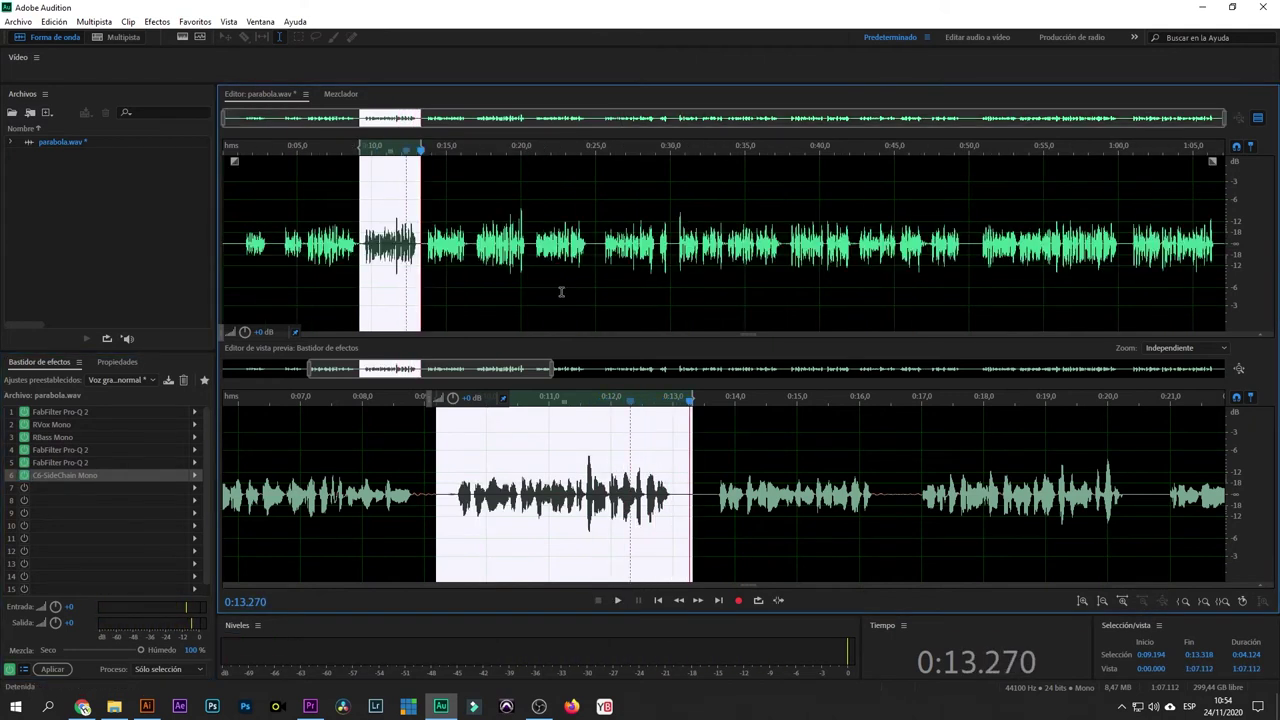
click(560, 292)
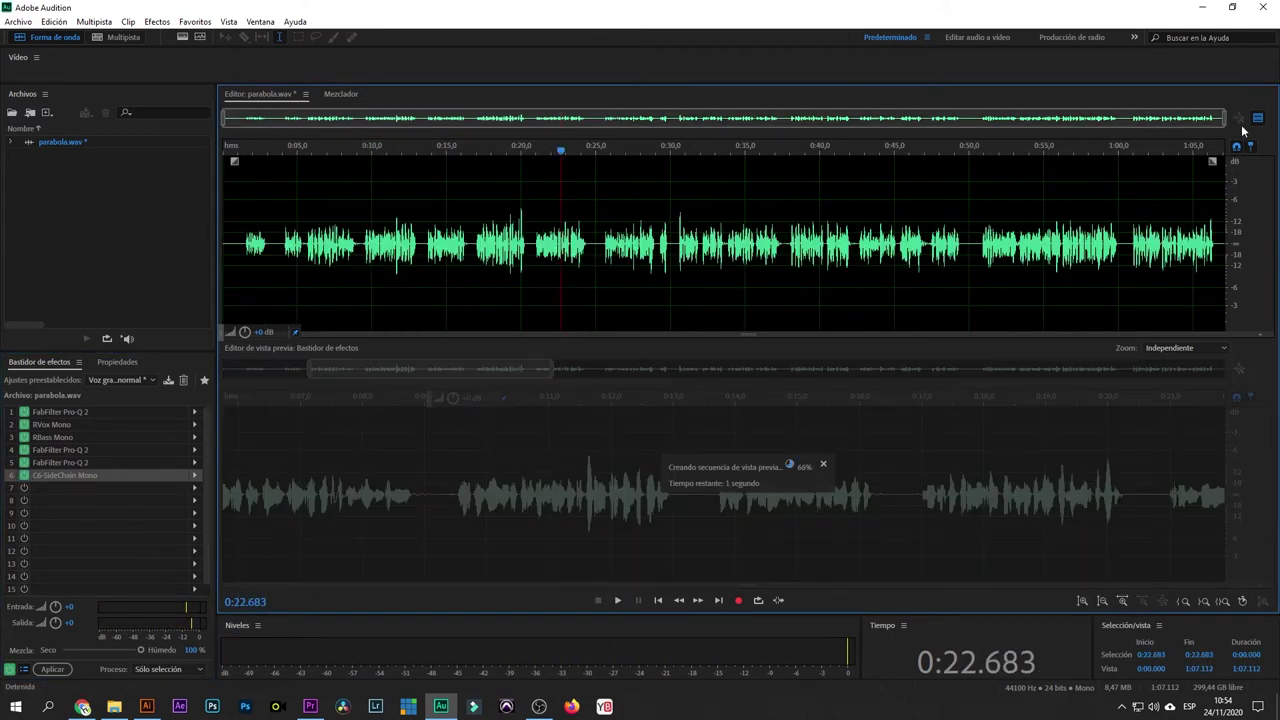
click(1257, 118)
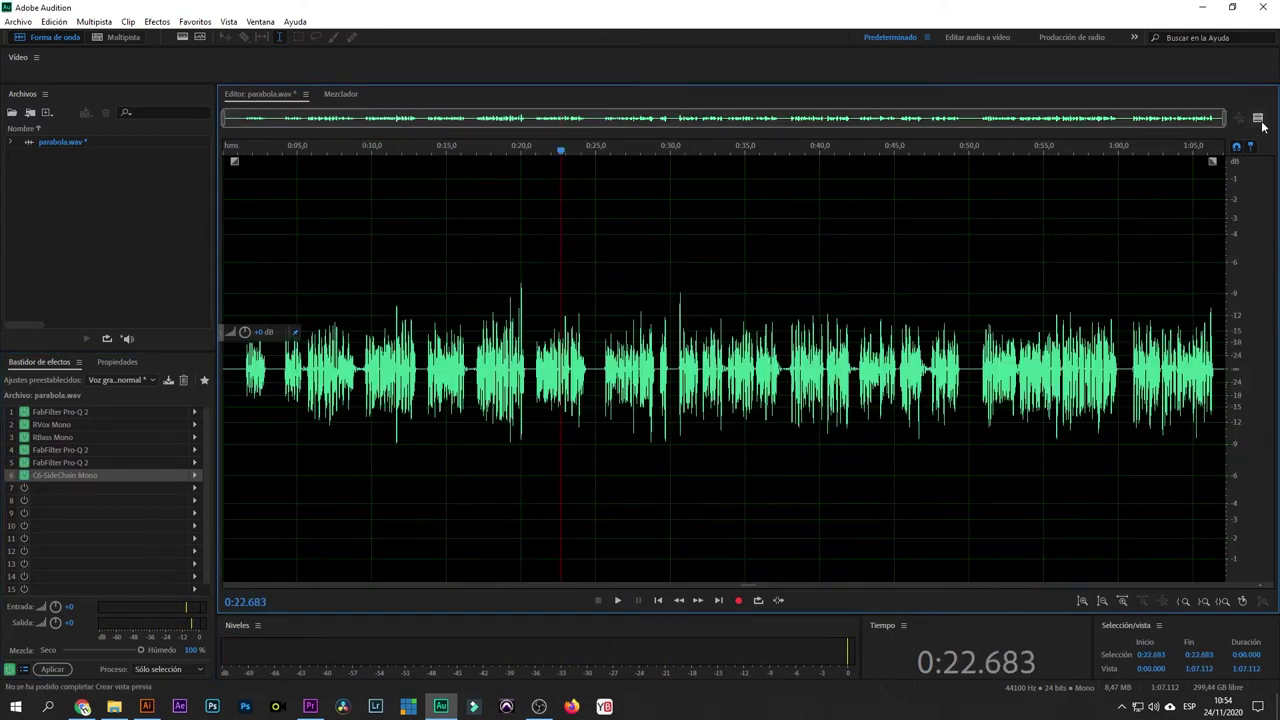
- Load the Voz historias effects rack preset and audition it from about 0:03.6
click(130, 382)
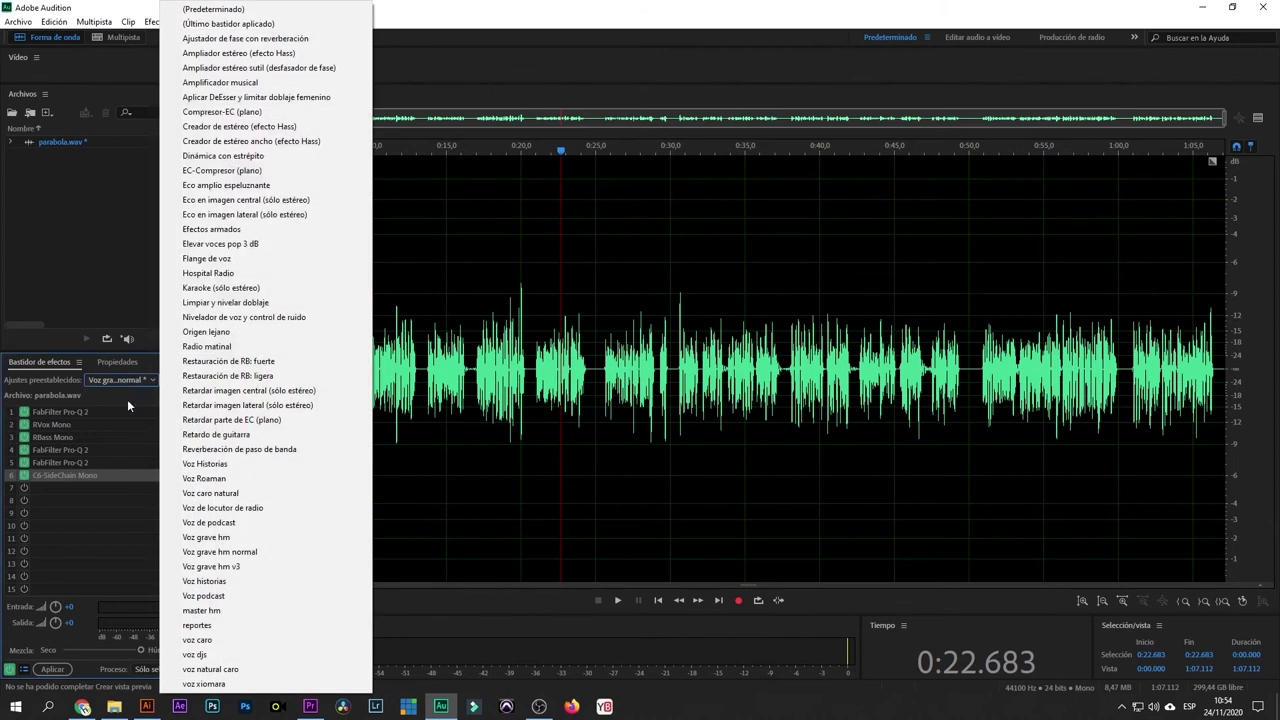
click(251, 578)
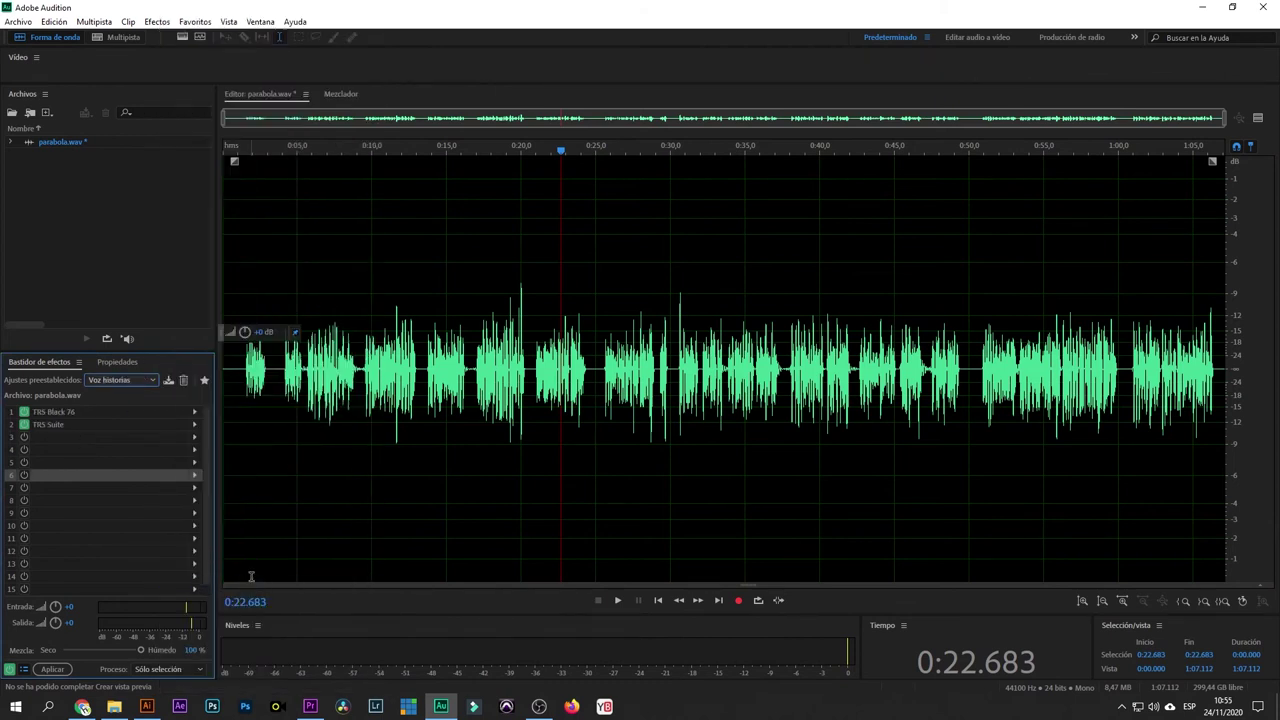
click(243, 398)
key(space)
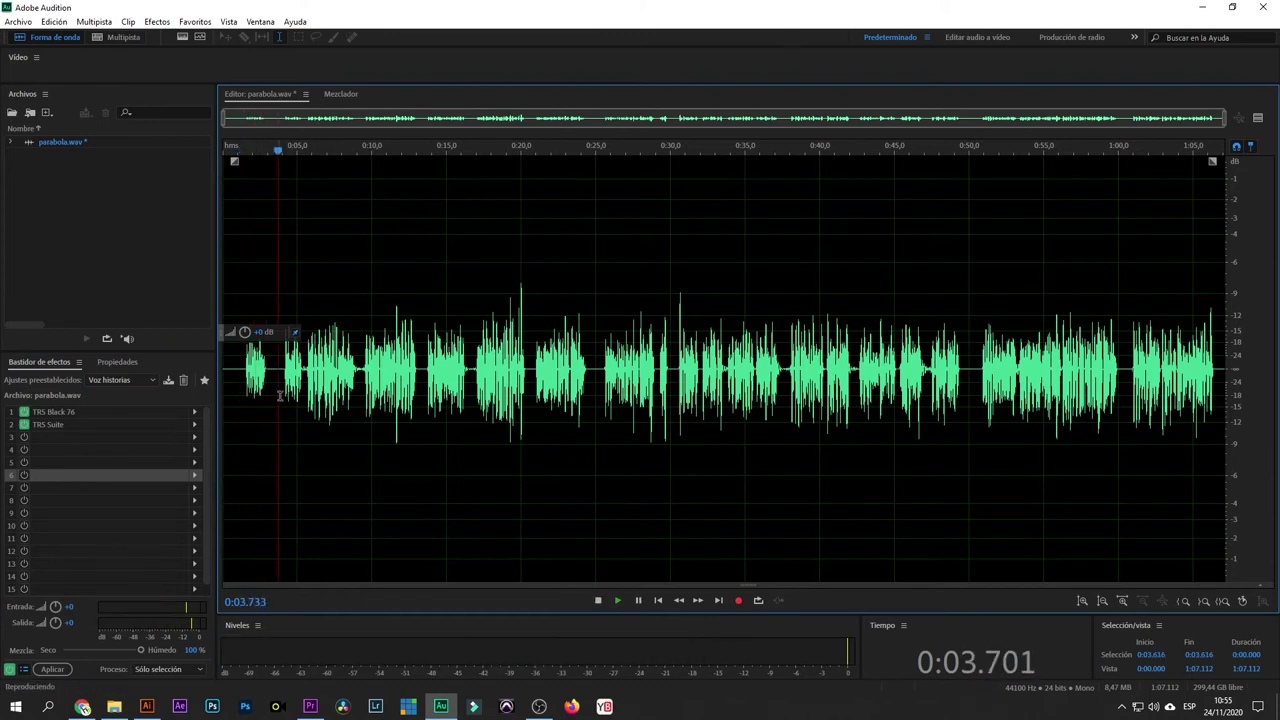
key(space)
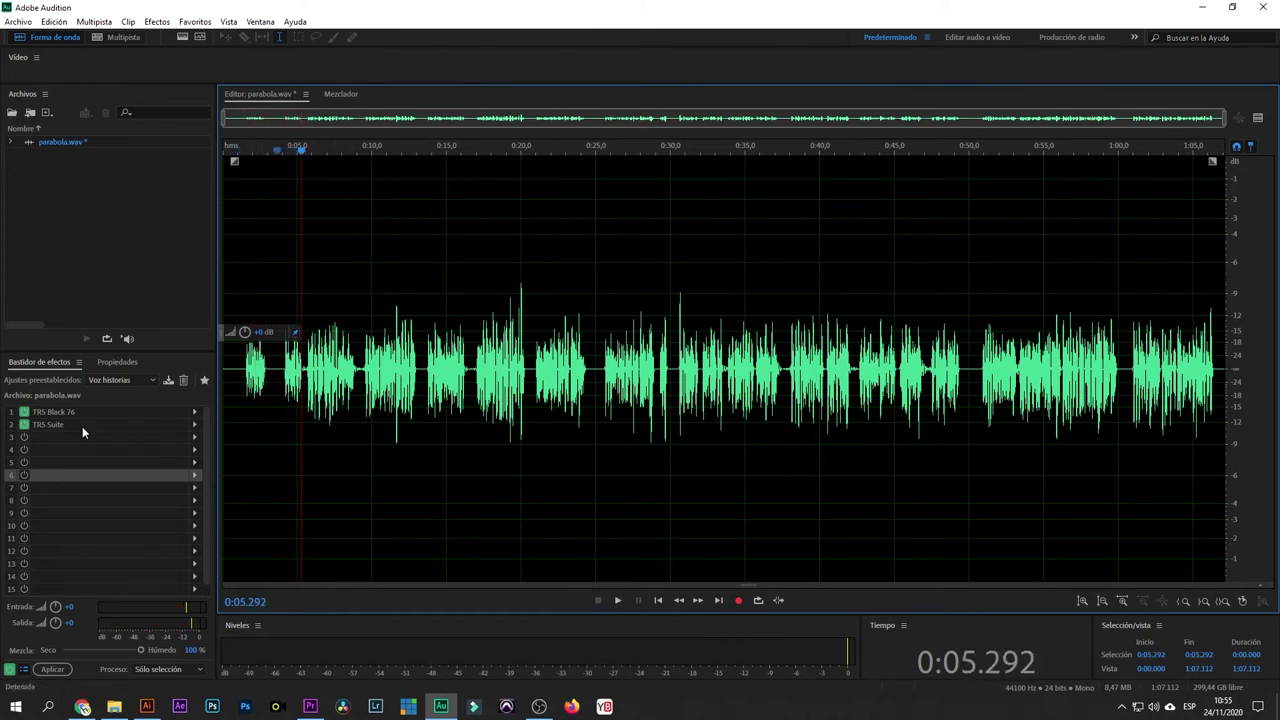
- Open TR5 Suite in slot 2, review its EQ-PB, DYNA-MU, ONE and British Channel modules, and close its window
click(70, 427)
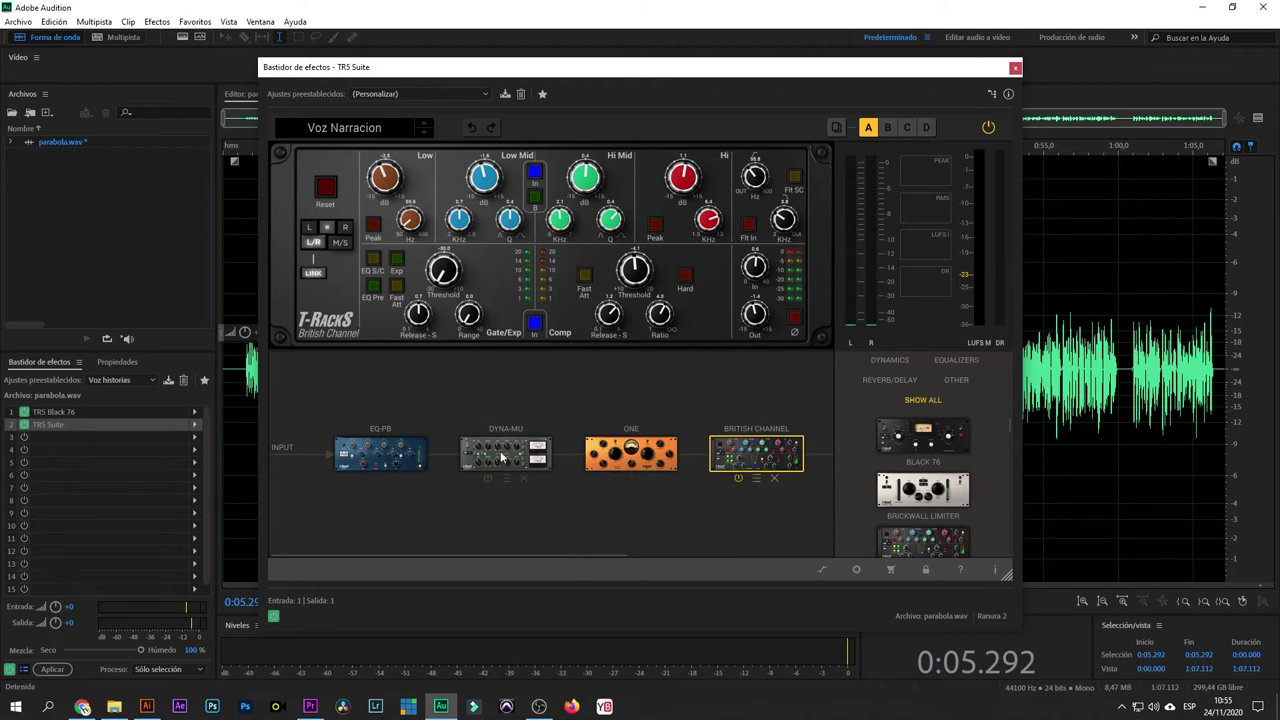
click(403, 467)
click(496, 453)
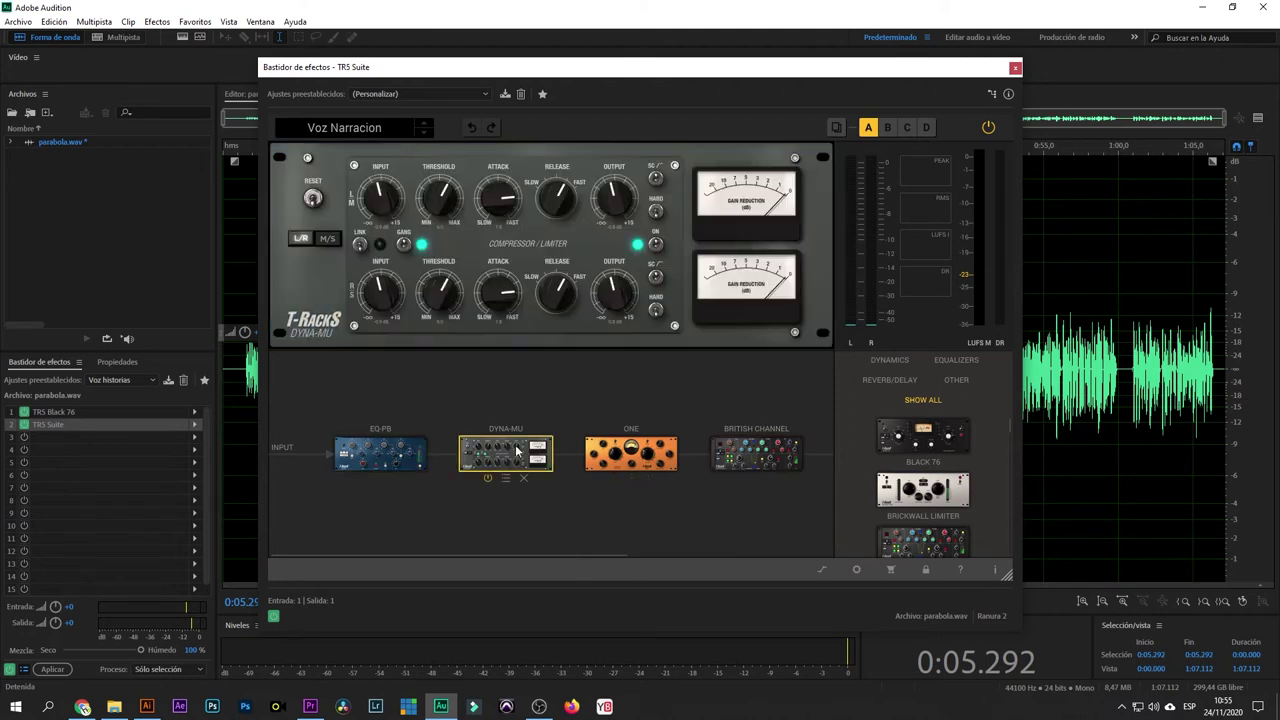
click(619, 458)
click(735, 453)
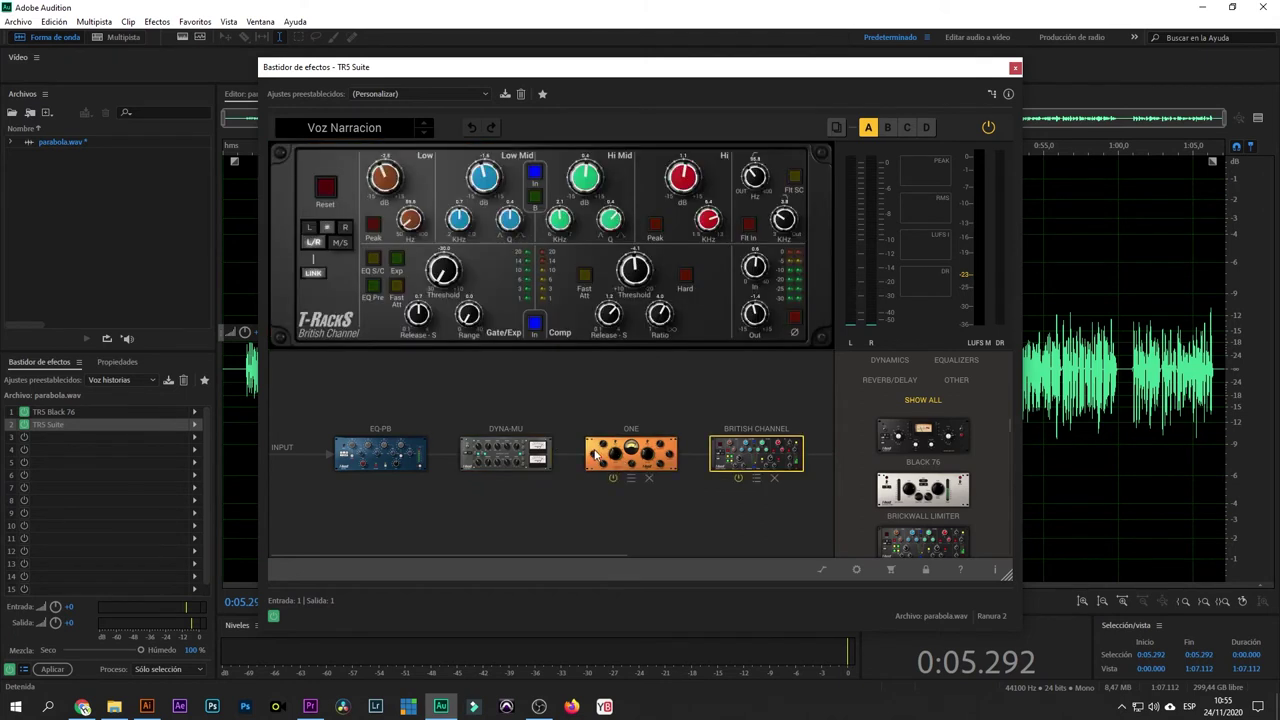
click(651, 453)
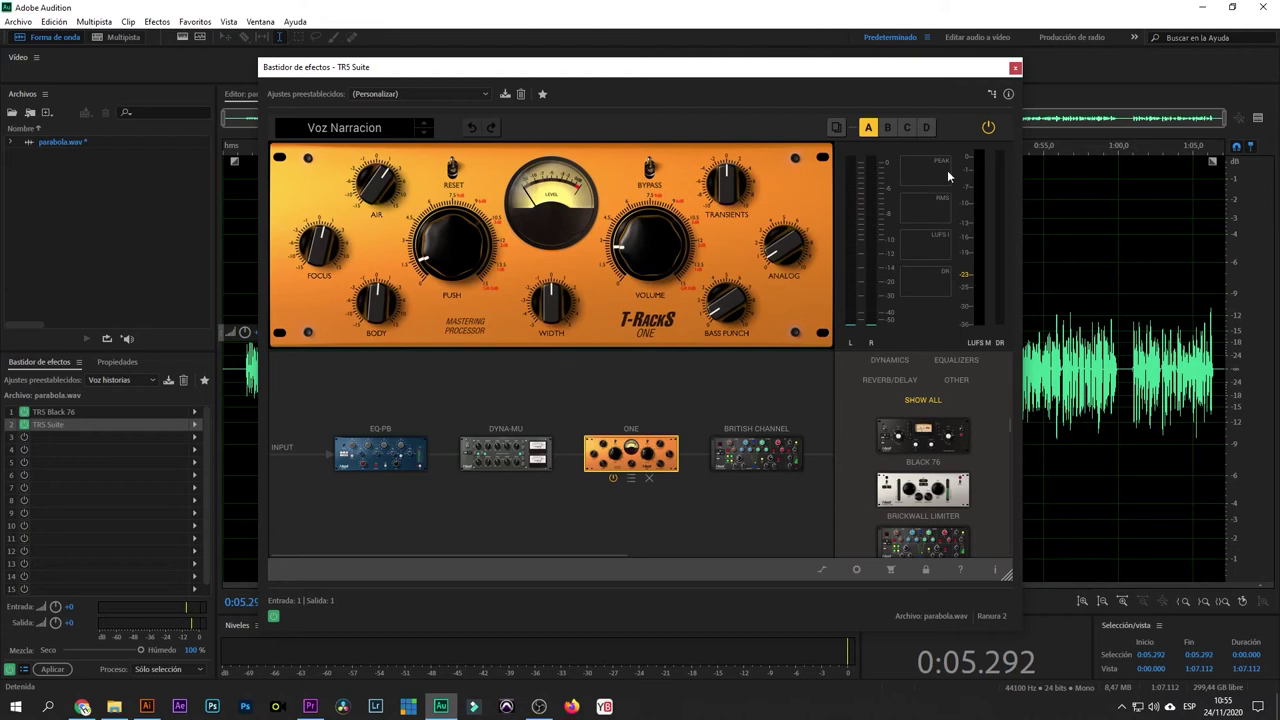
click(1015, 68)
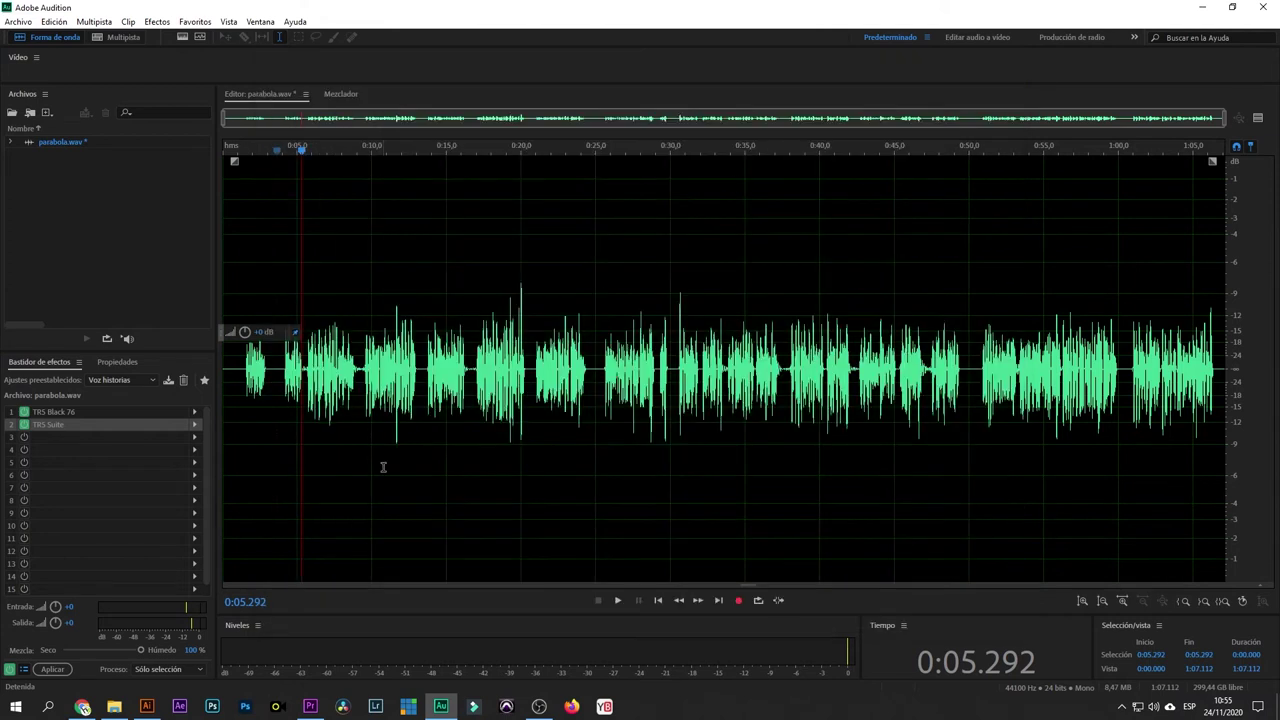
- Play the recording from 0:05.581 to judge how the voice sounds through the Voz historias rack
click(306, 393)
key(space)
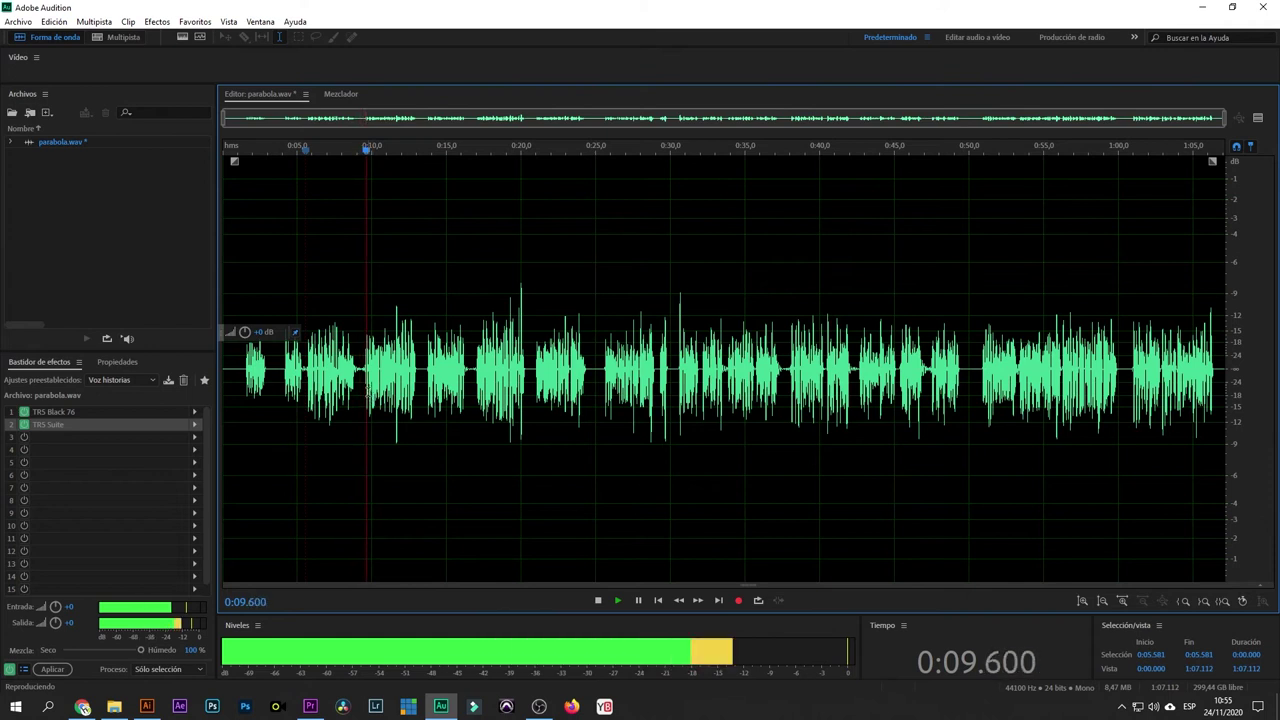
key(space)
- Silence the pause between phrases from 0:08.829 to 0:09.535 in the recording
scroll(351, 383, up, 5)
drag(448, 366, 582, 437)
right_click(582, 437)
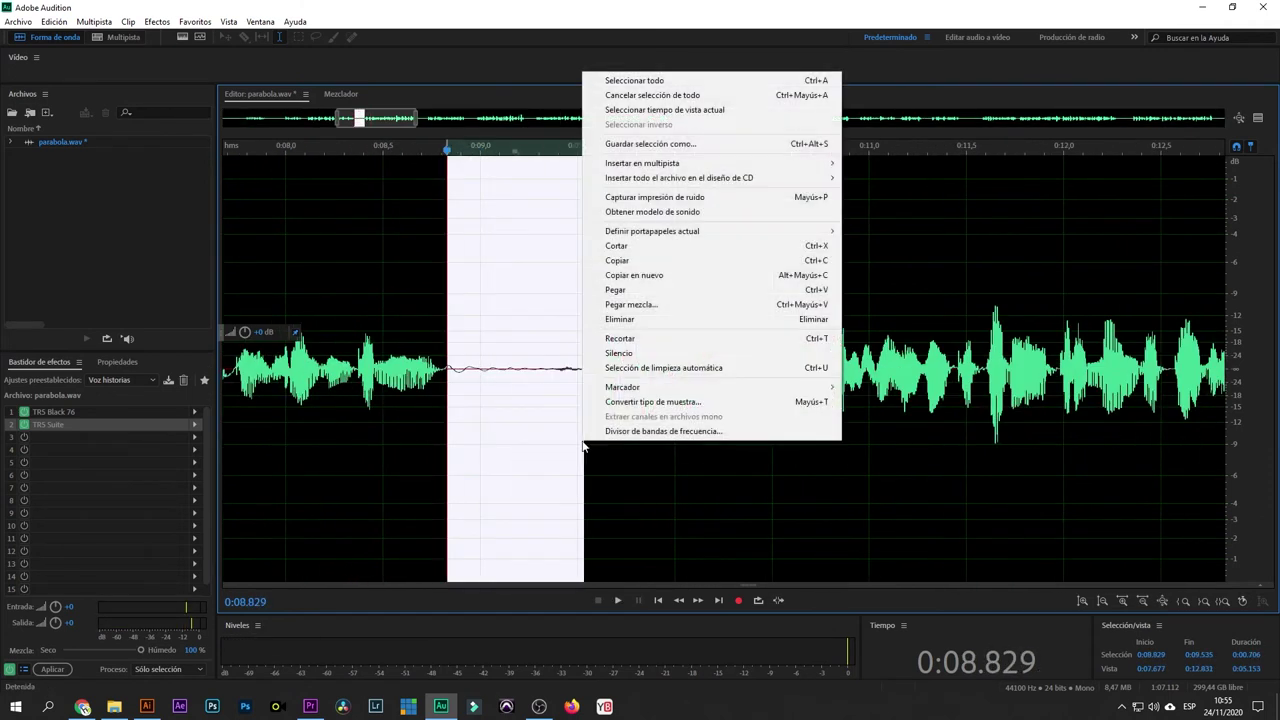
click(640, 352)
click(597, 395)
scroll(597, 395, down, 8)
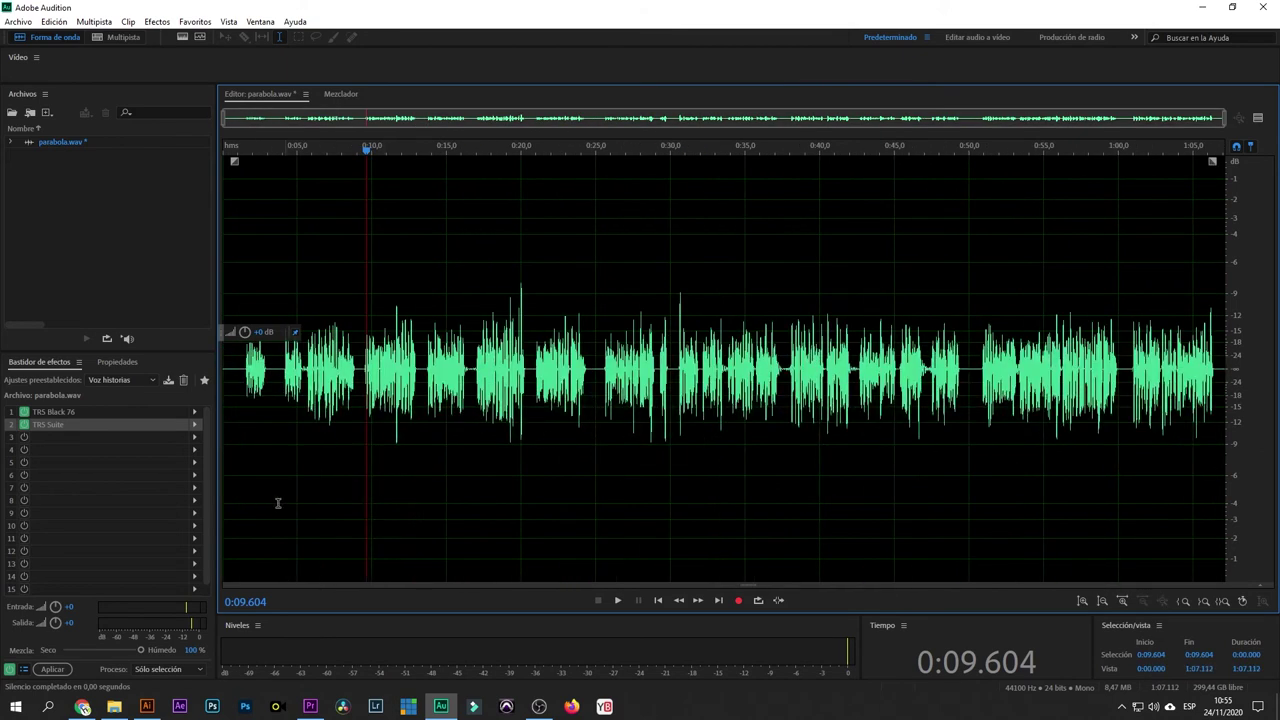
- Apply the Voz historias effects rack to the whole recording
click(56, 670)
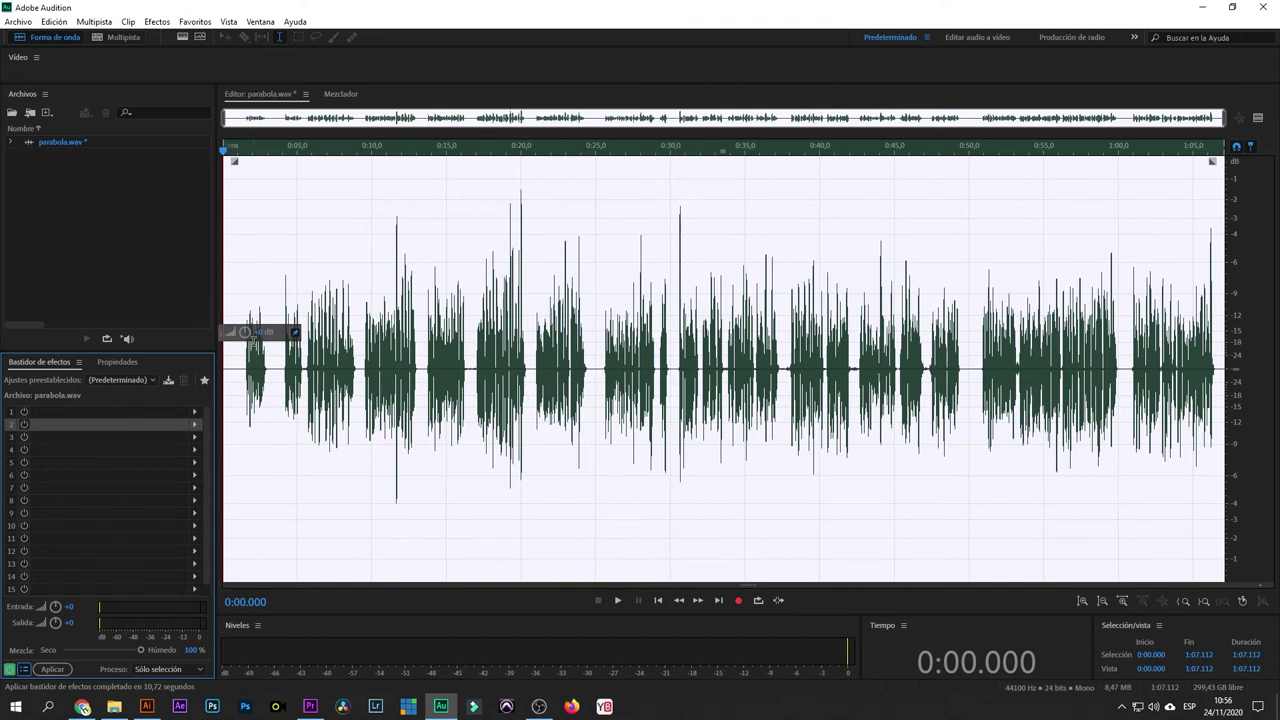
- Lower the volume from 0:05.358 to the end of the recording by about 2 dB and clear the selection
drag(302, 385, 1226, 390)
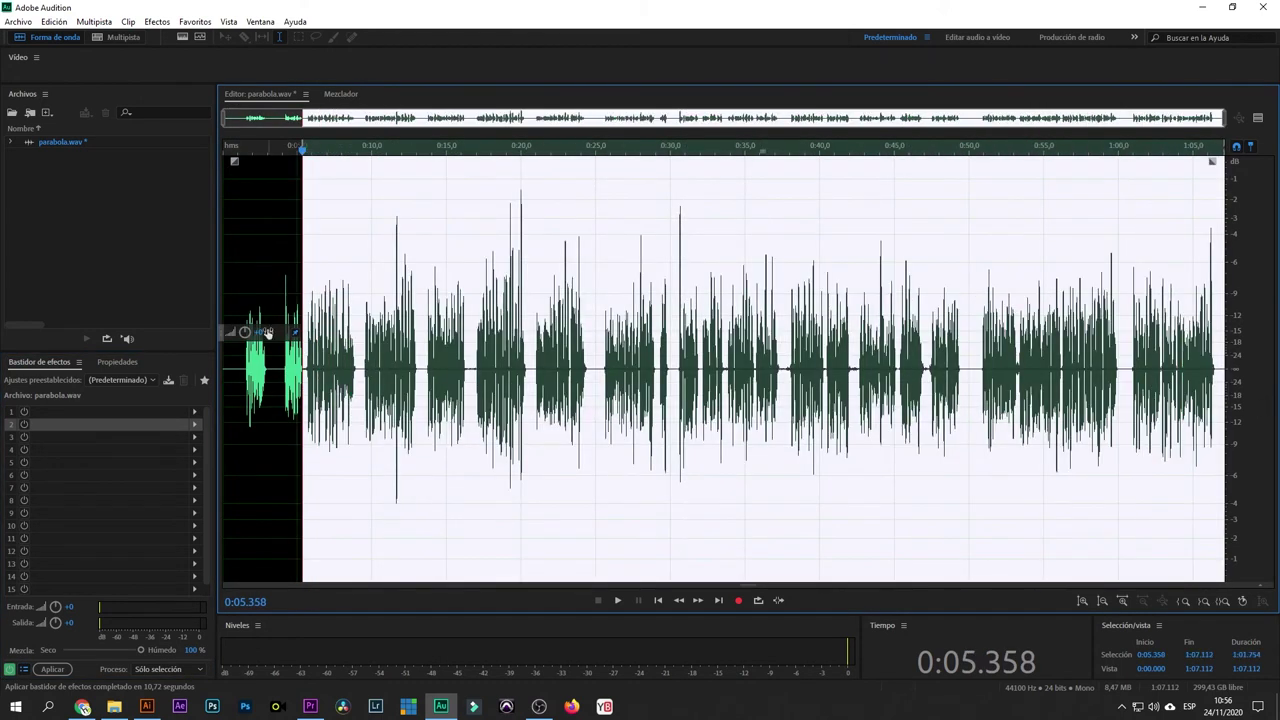
scroll(253, 340, up, 5)
drag(246, 333, 237, 333)
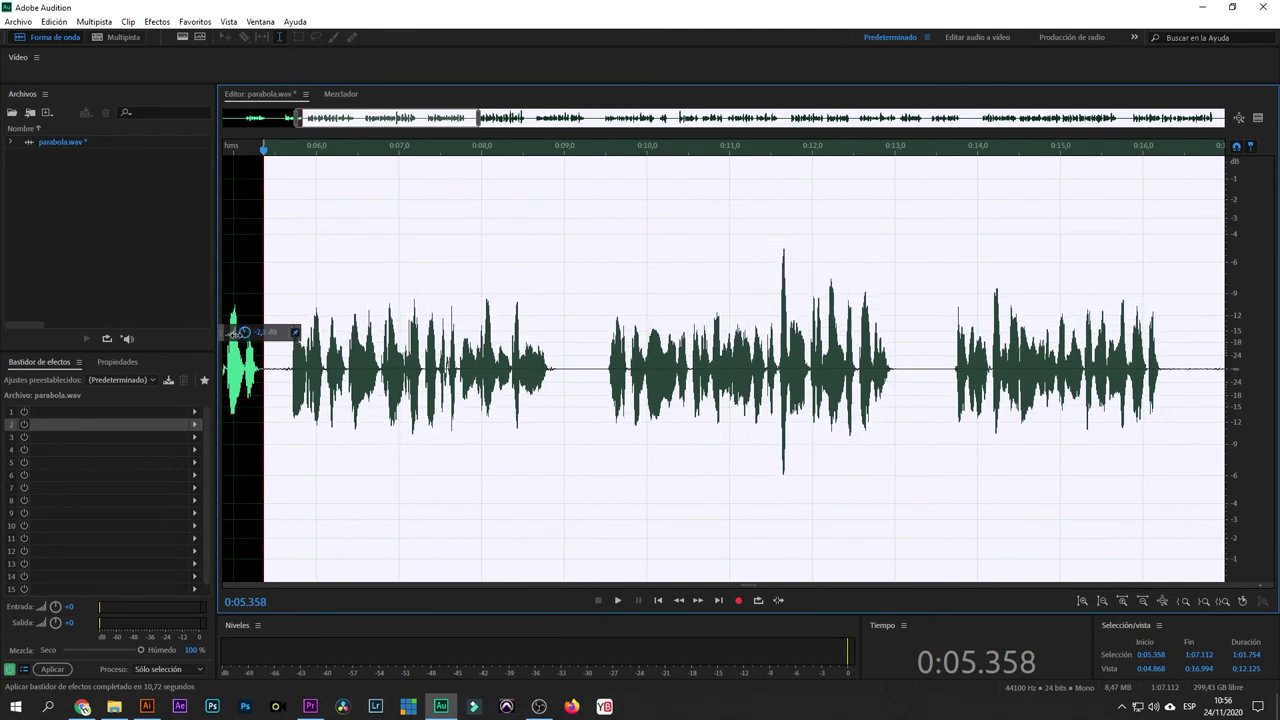
scroll(548, 360, down, 5)
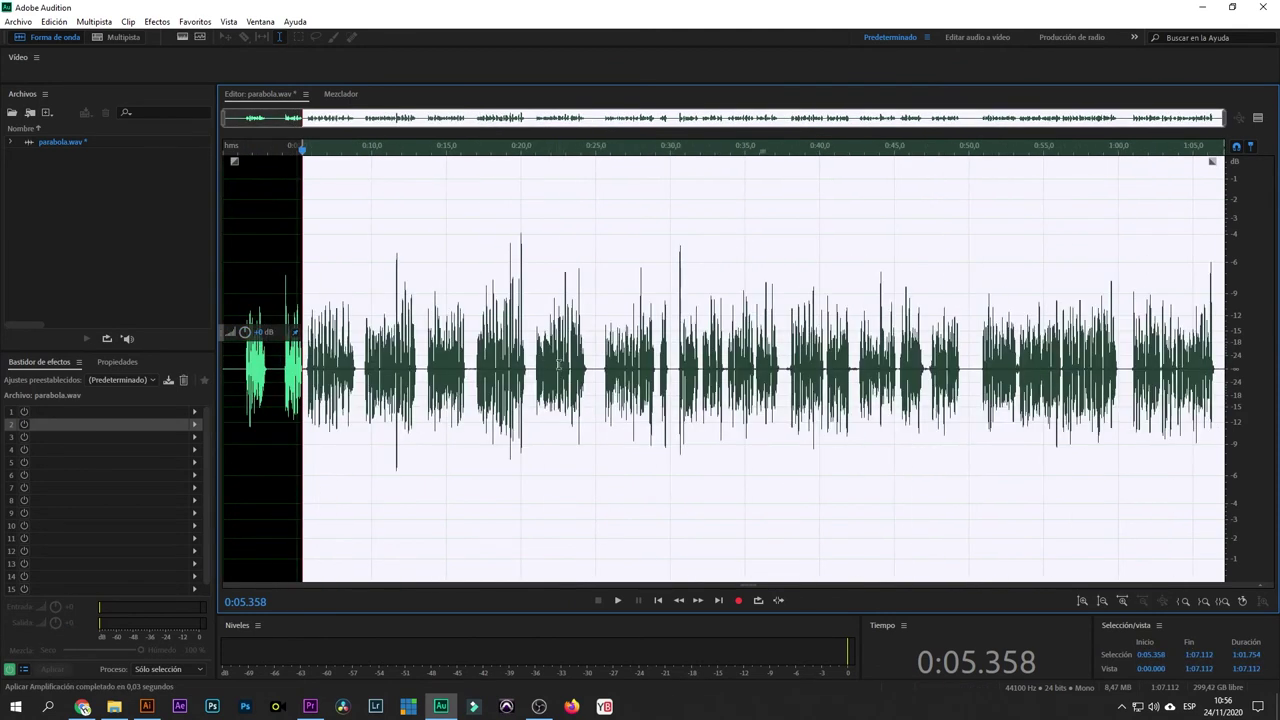
click(521, 415)
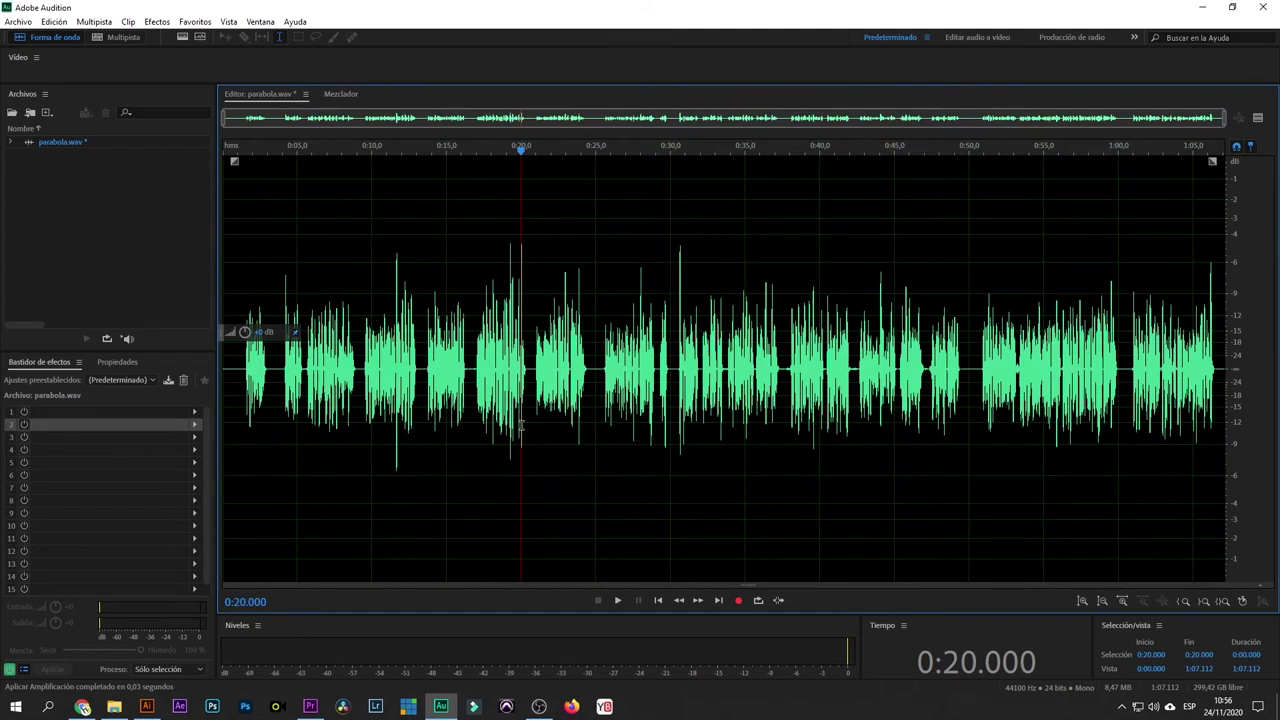
- Insert the recording into a new multitrack session named ggfgff with an Estéreo master
right_click(441, 446)
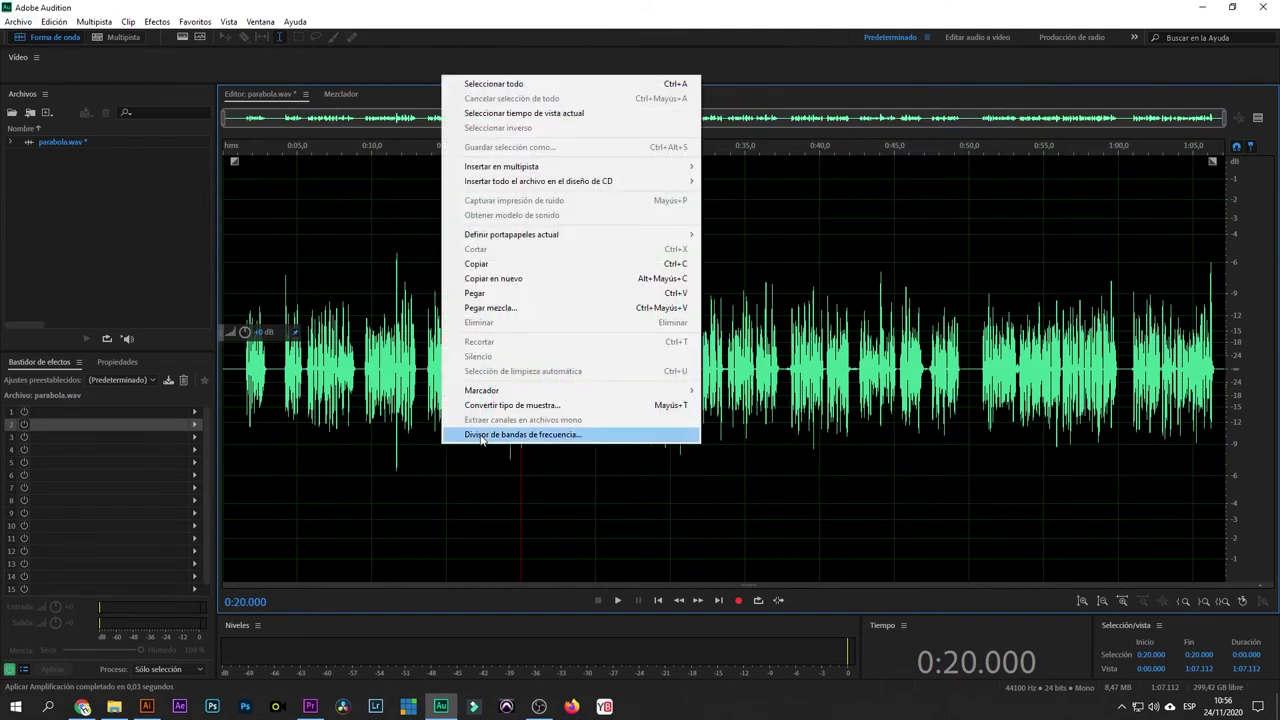
mouse_move(682, 167)
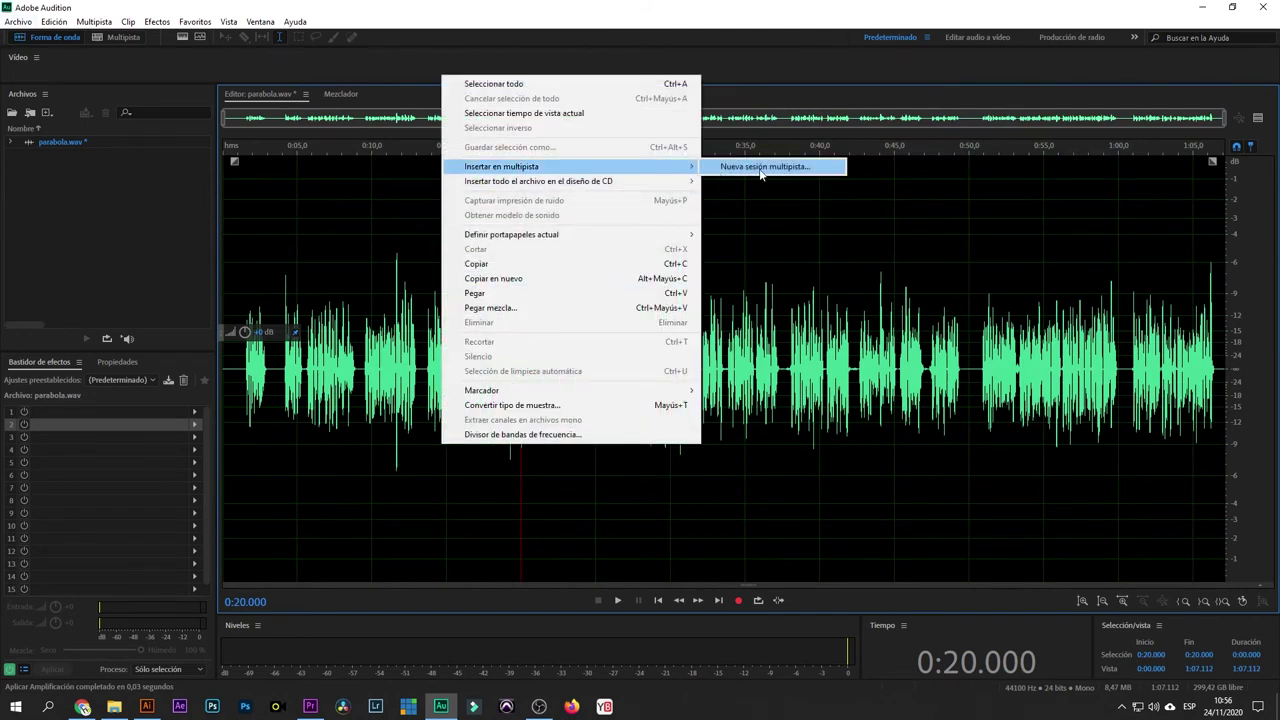
click(821, 172)
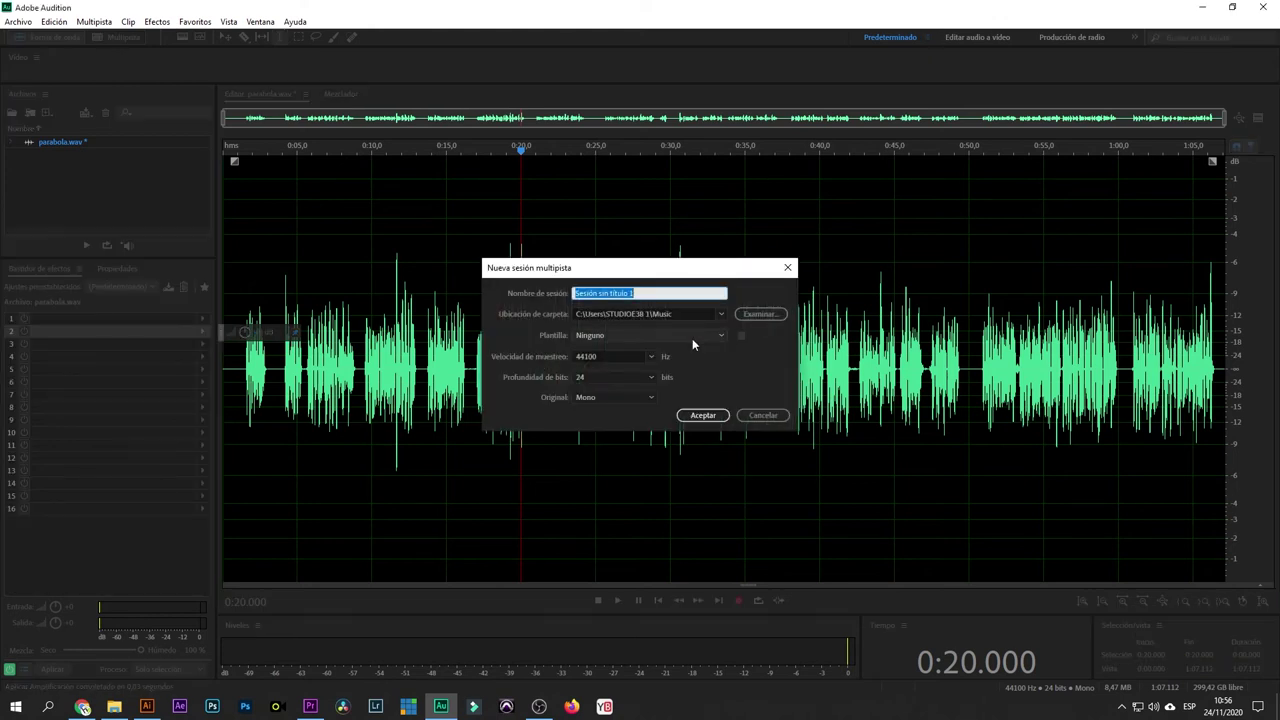
text(ggfgff)
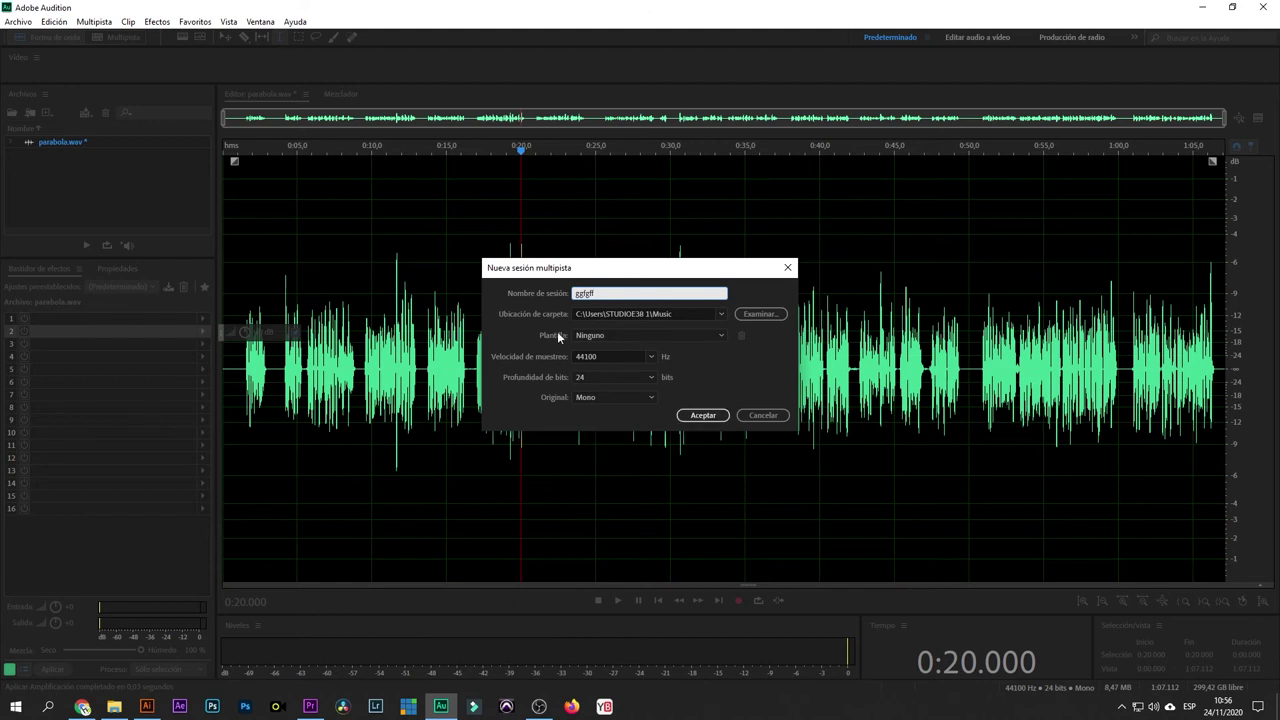
click(617, 398)
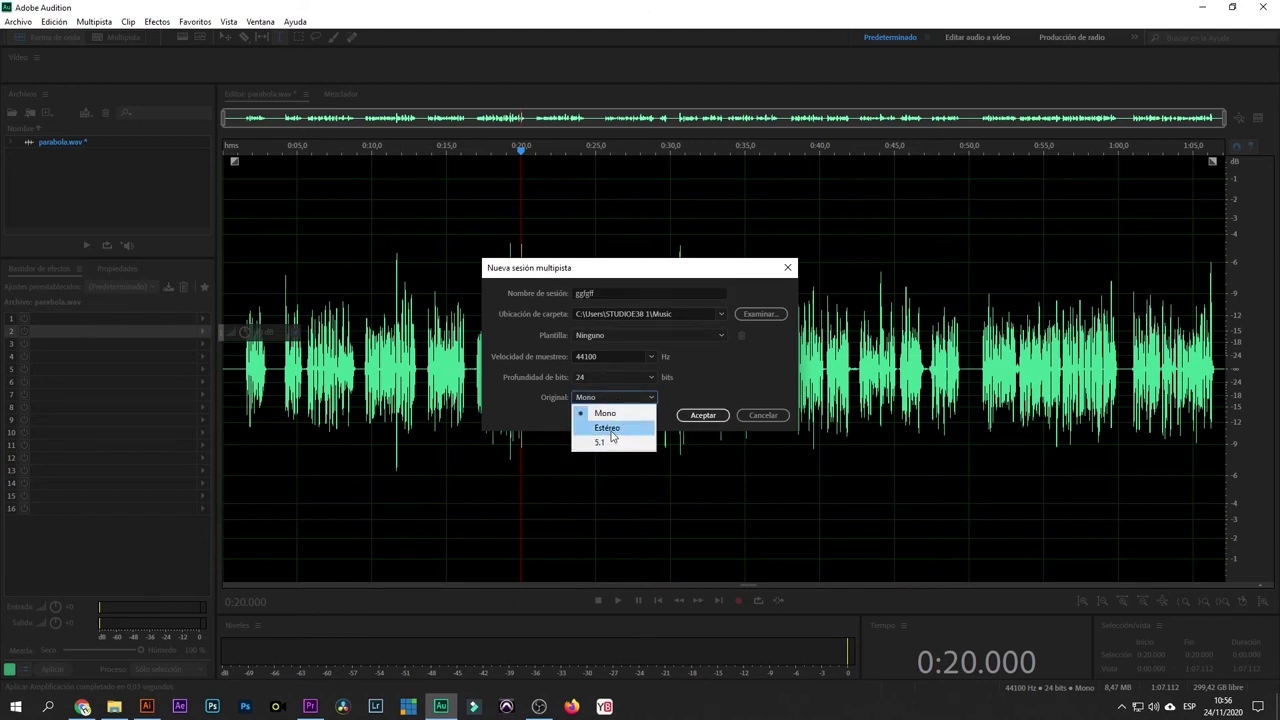
click(627, 425)
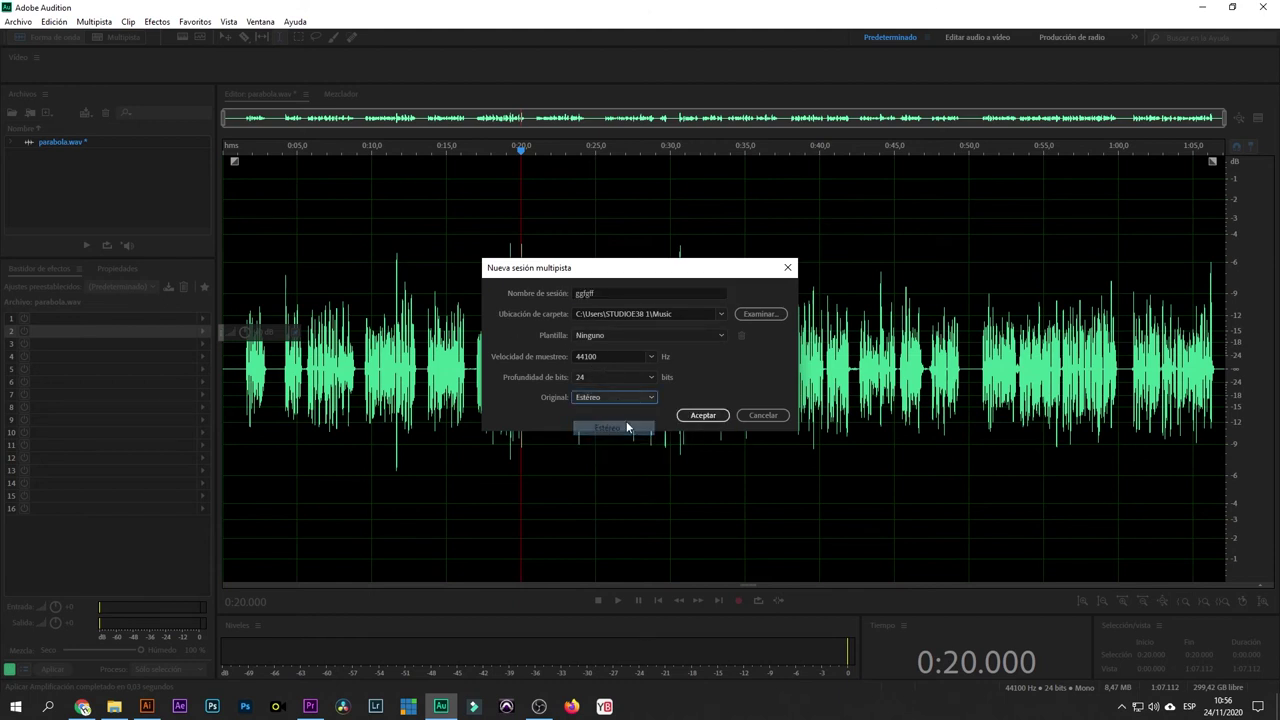
click(698, 416)
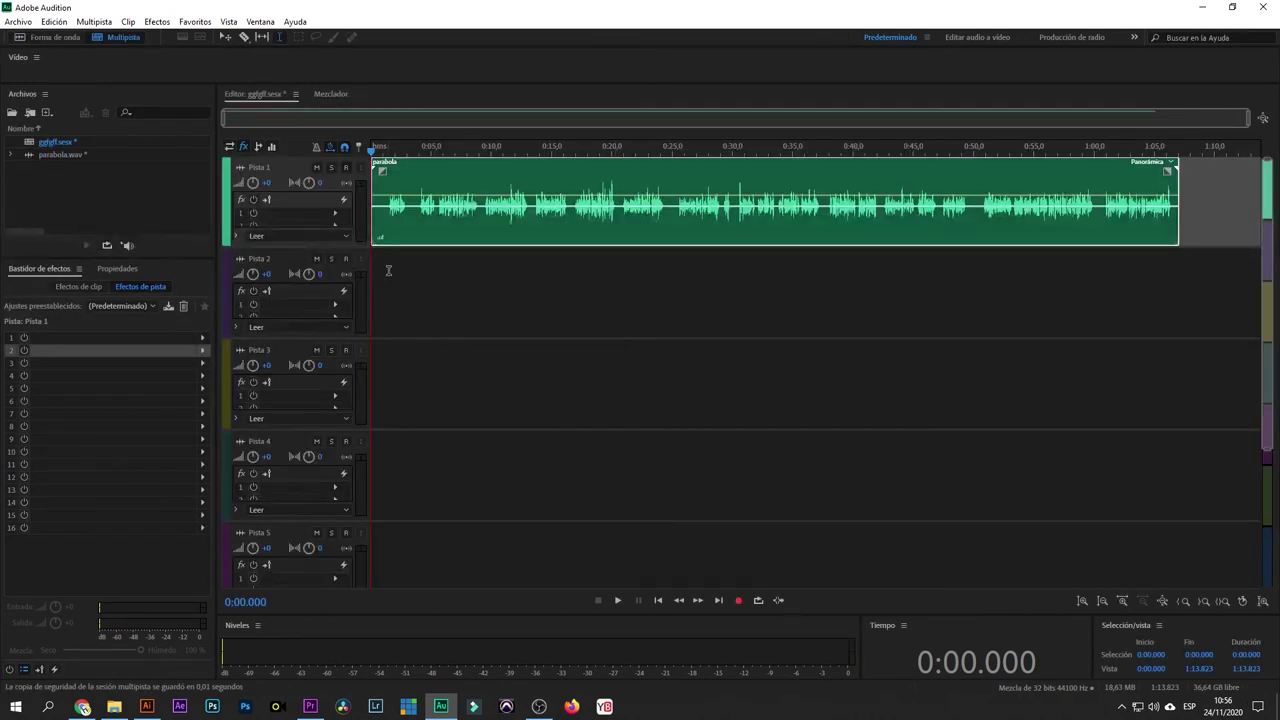
- Shift the parabola clip to start at about 0:00.9 and place an aligned copy of it on Pista 2
click(386, 268)
key(space)
key(space)
scroll(386, 147, up, 4)
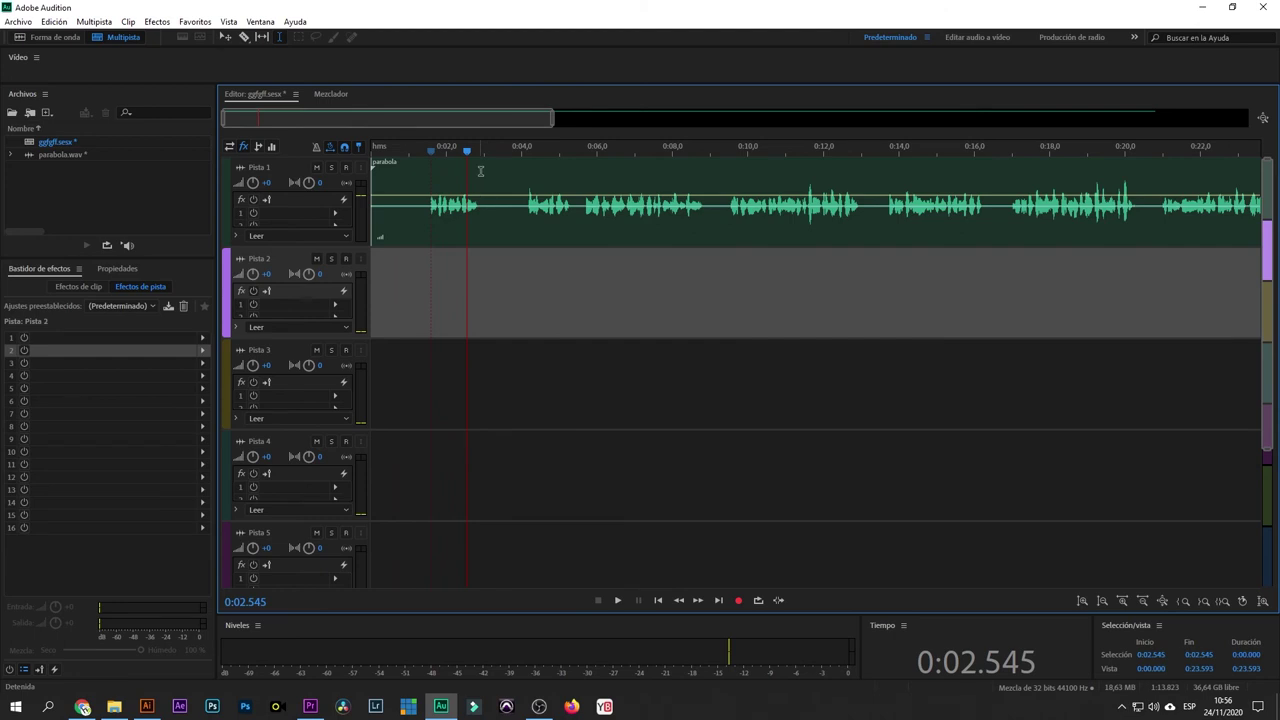
drag(503, 172, 534, 258)
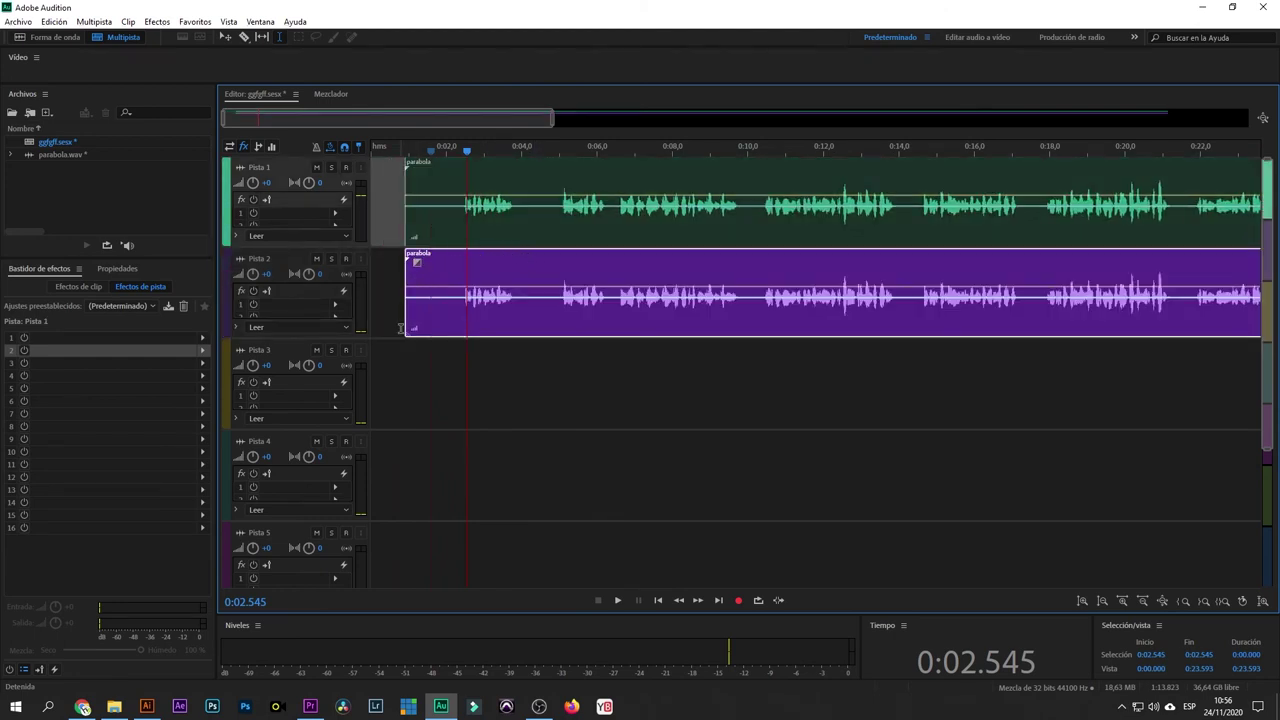
- Play both voice tracks together from 0:02.509 to hear the doubled voice
click(466, 374)
key(space)
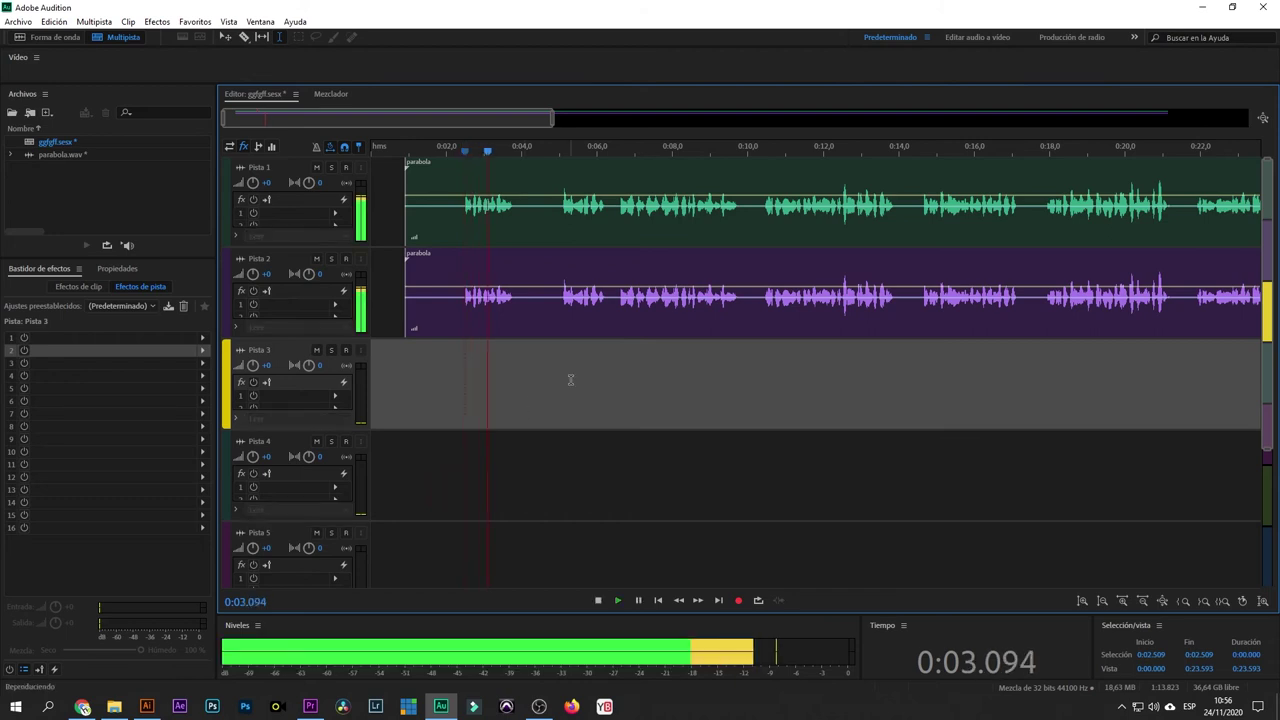
key(space)
- Delete the pause from 0:04.188 to 0:04.799 in the clips on Pista 1 and Pista 2
drag(528, 222, 550, 222)
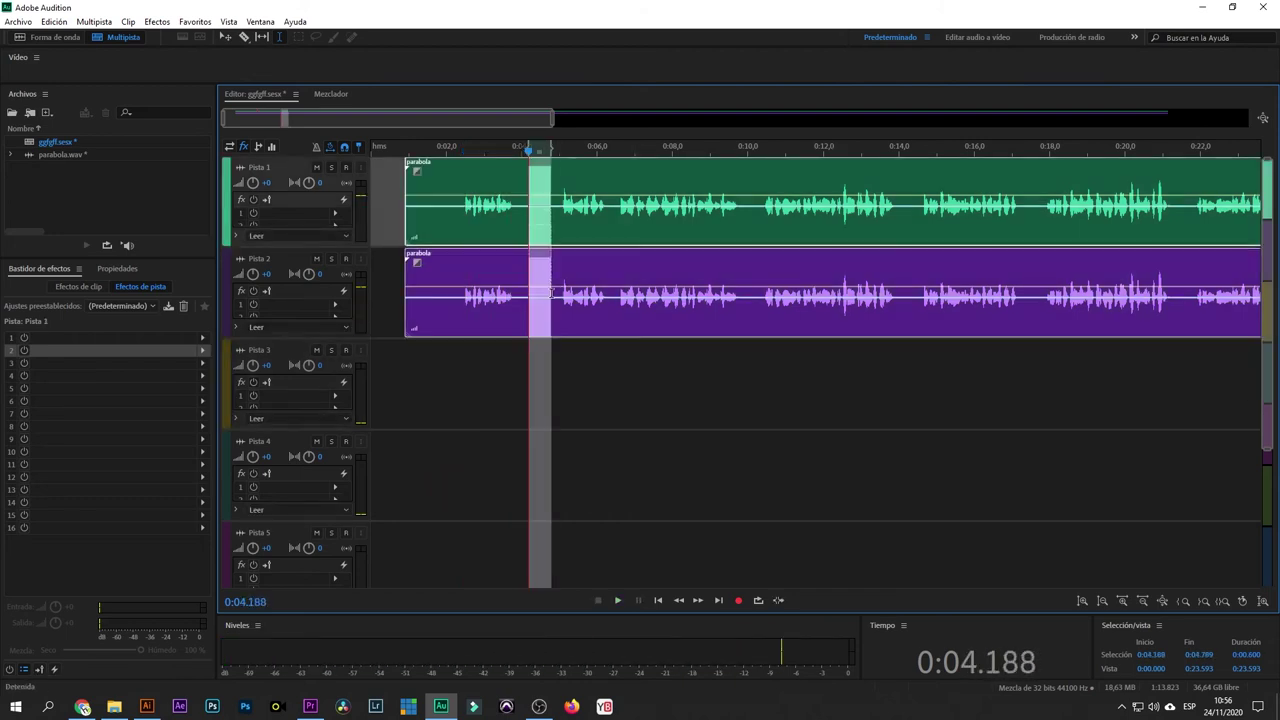
key(Delete)
click(516, 448)
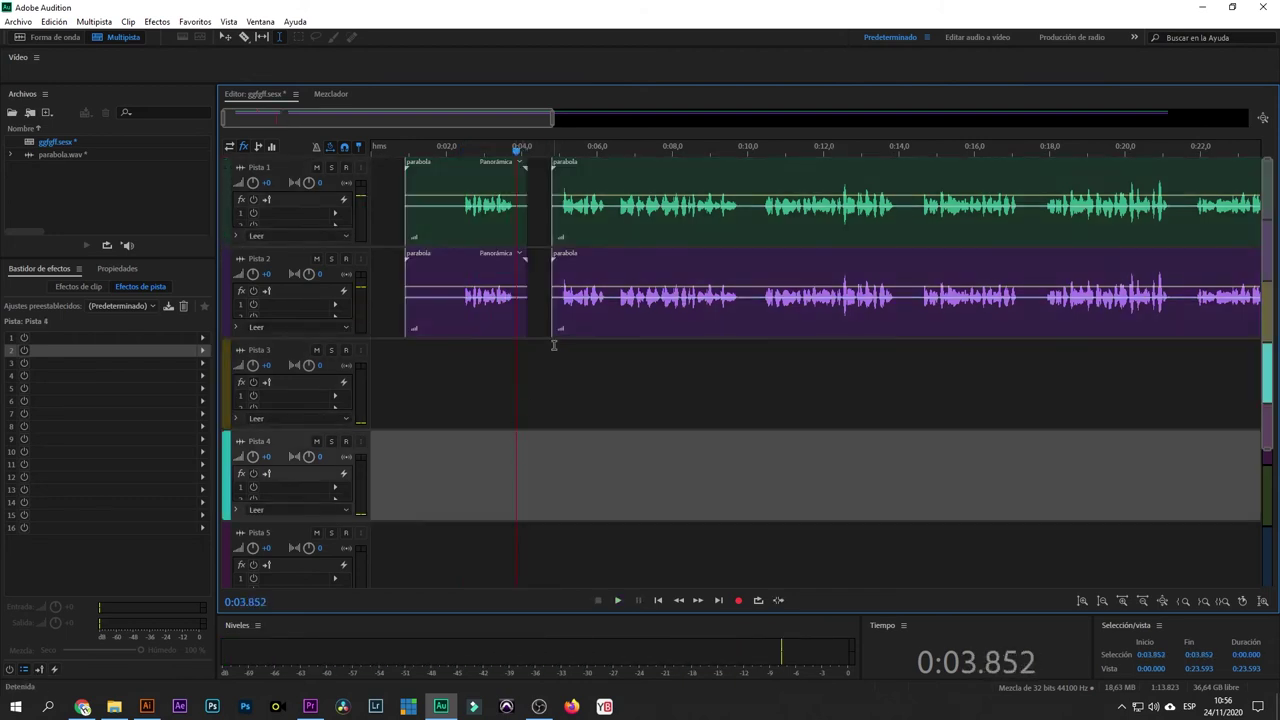
- Play several passages of the two voice tracks, starting from 0:05.000, to judge the doubled voice after the cut
click(561, 397)
scroll(552, 147, down, 2)
scroll(552, 147, down, 2)
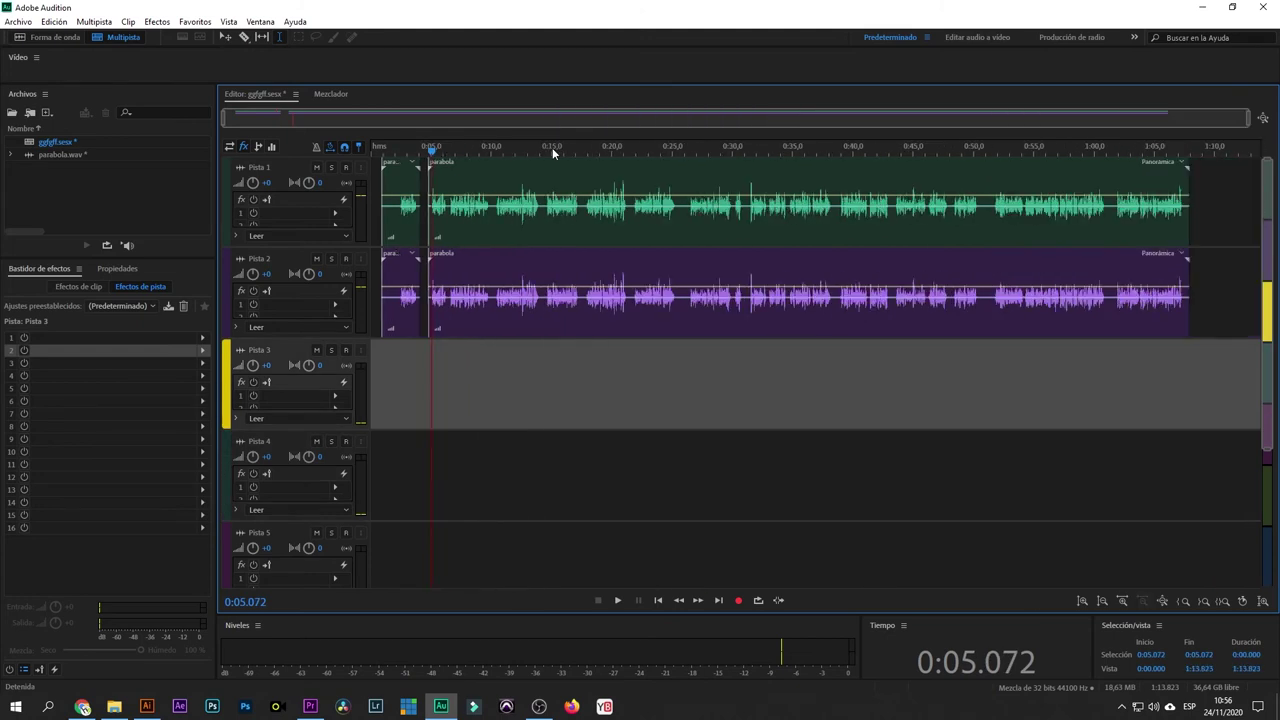
click(431, 358)
key(space)
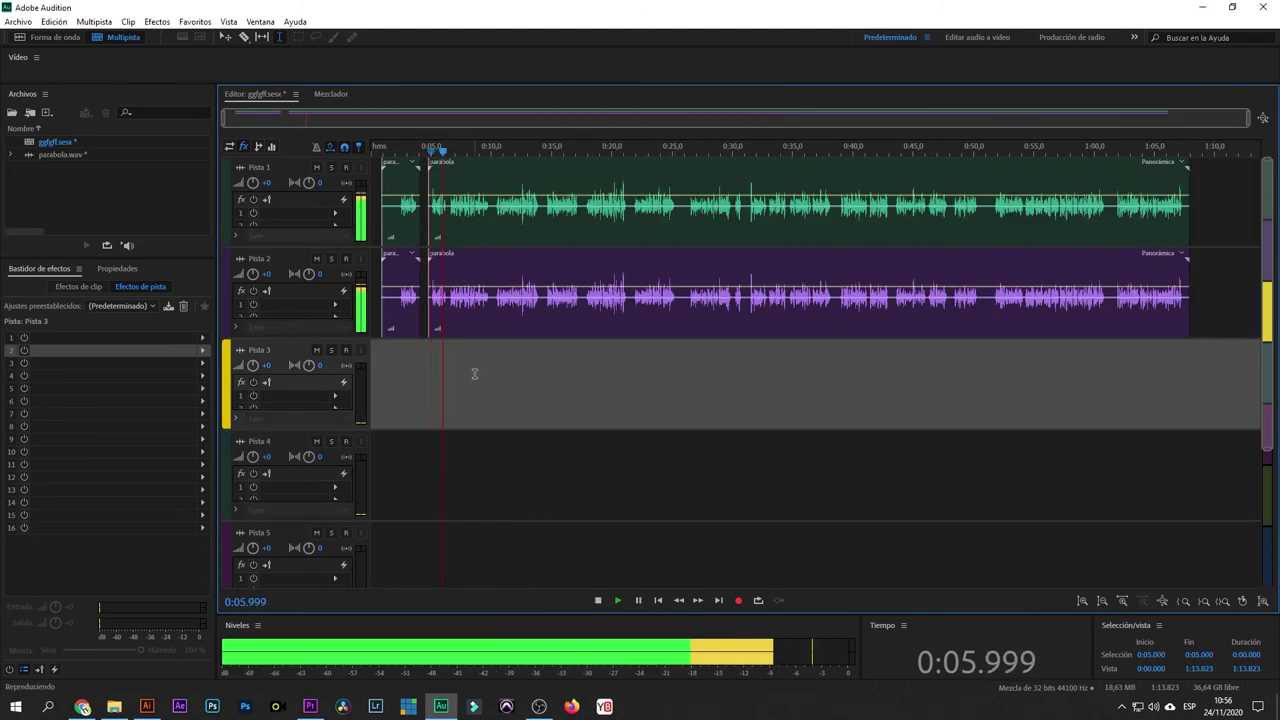
key(alt+Tab)
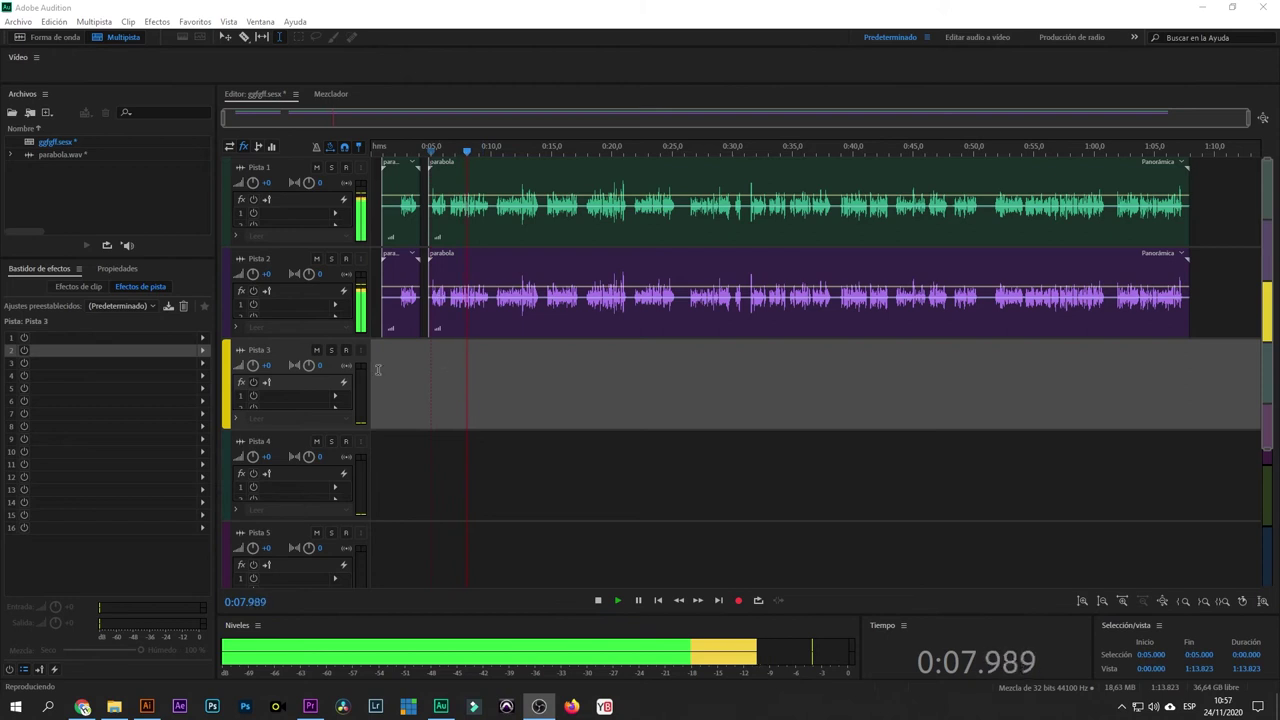
click(448, 358)
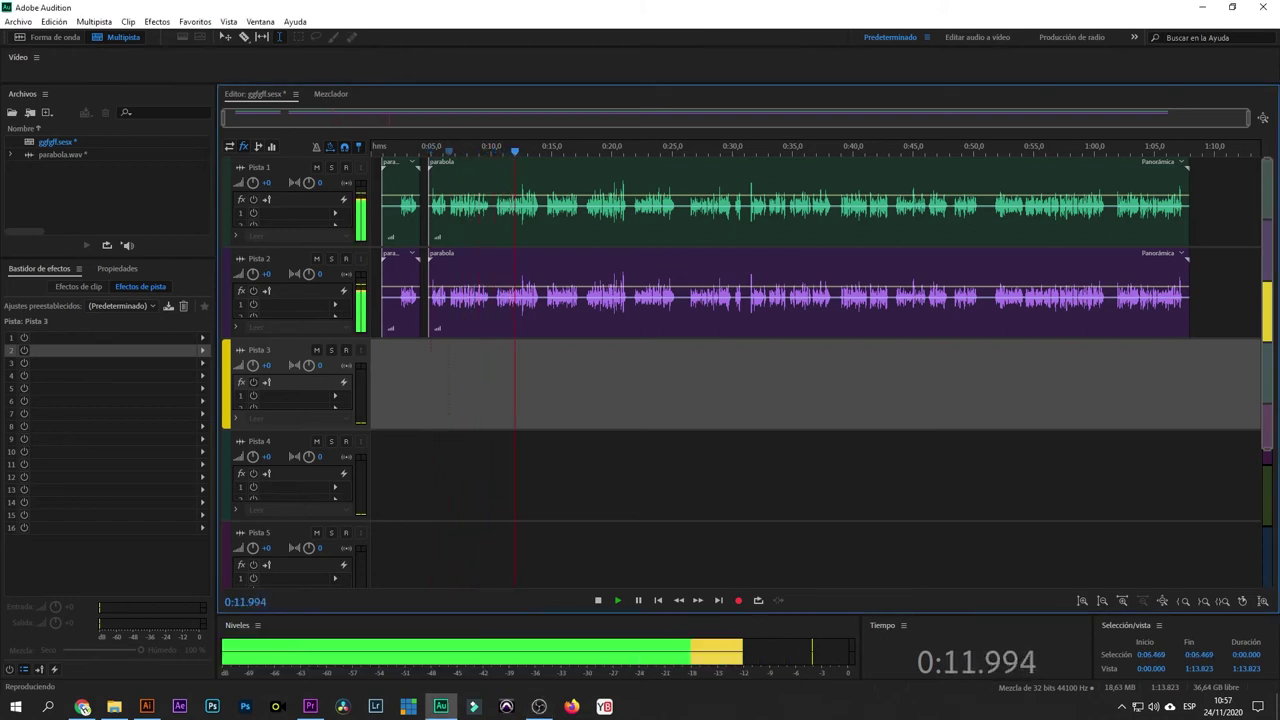
key(space)
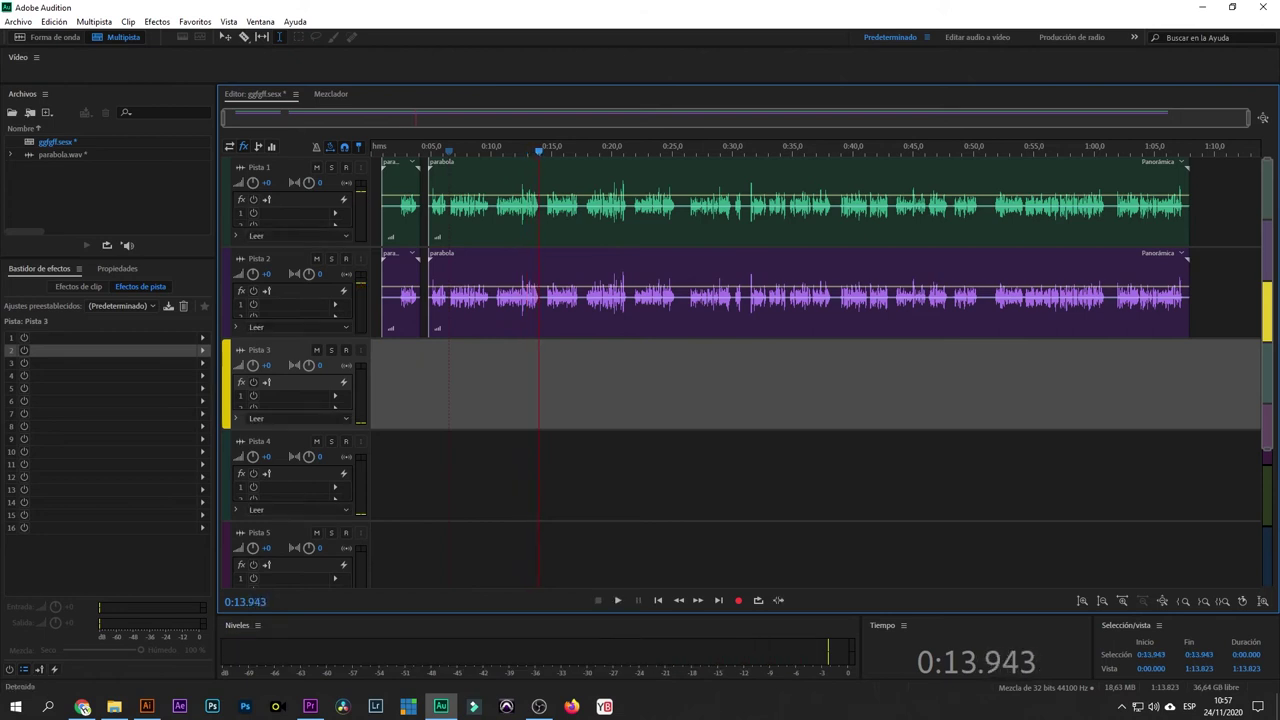
click(515, 407)
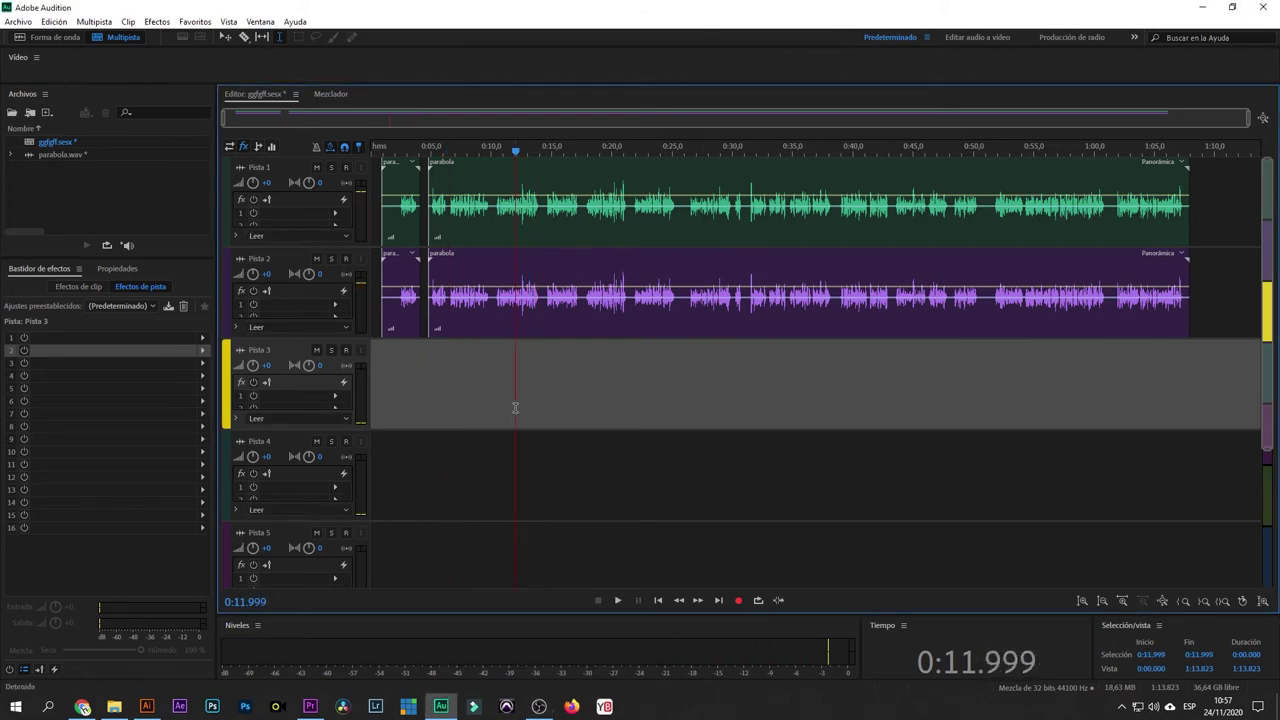
click(552, 409)
key(space)
key(space)
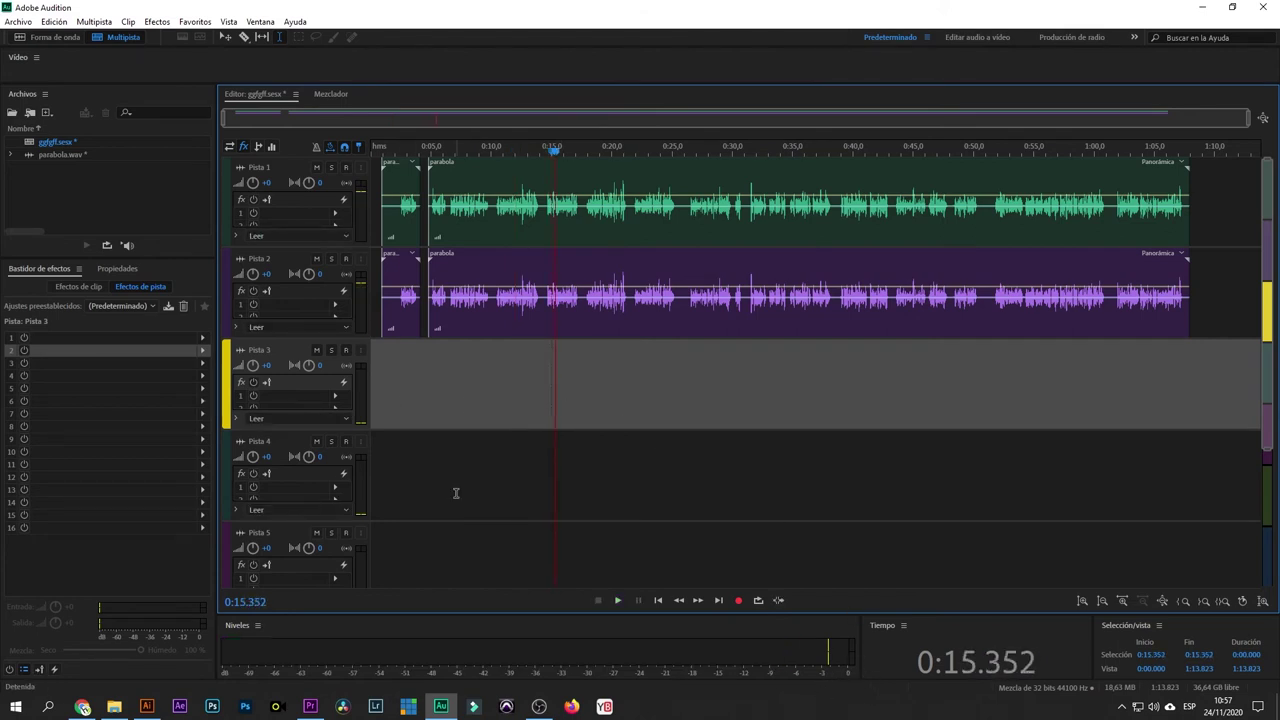
- View the long Pista 2 clip in the waveform editor and return to the multitrack session
click(510, 322)
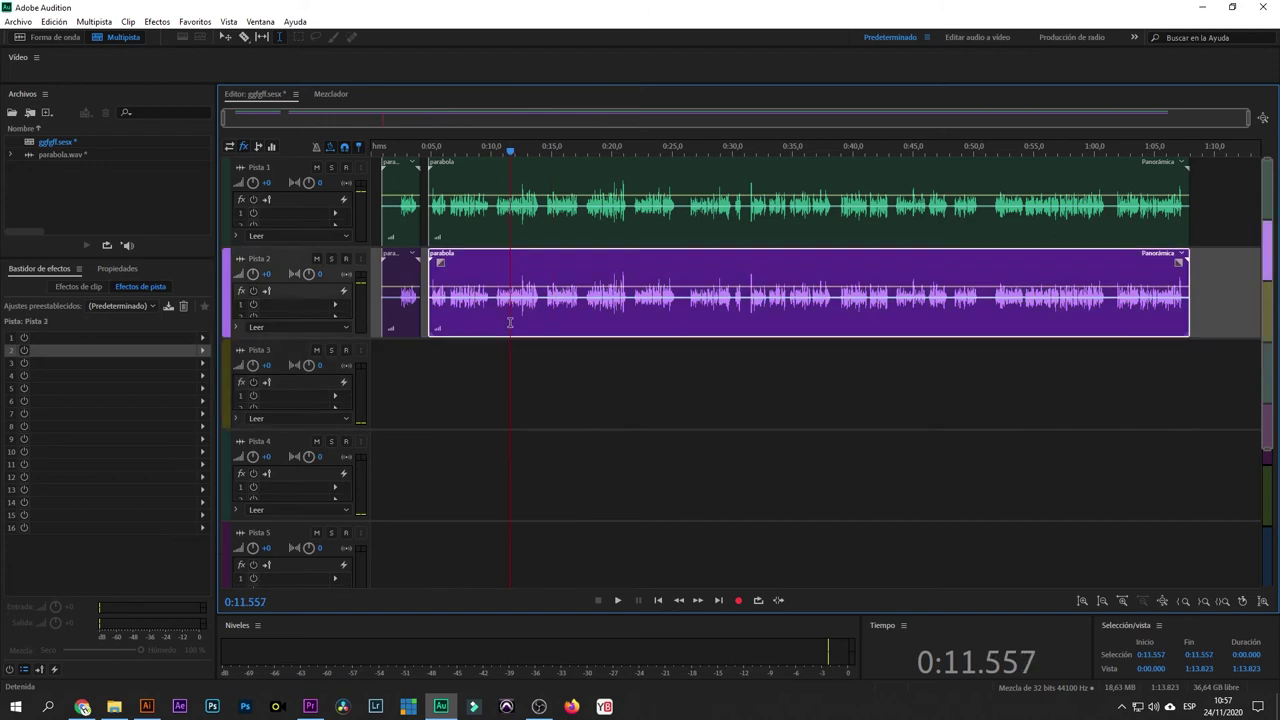
double_click(510, 322)
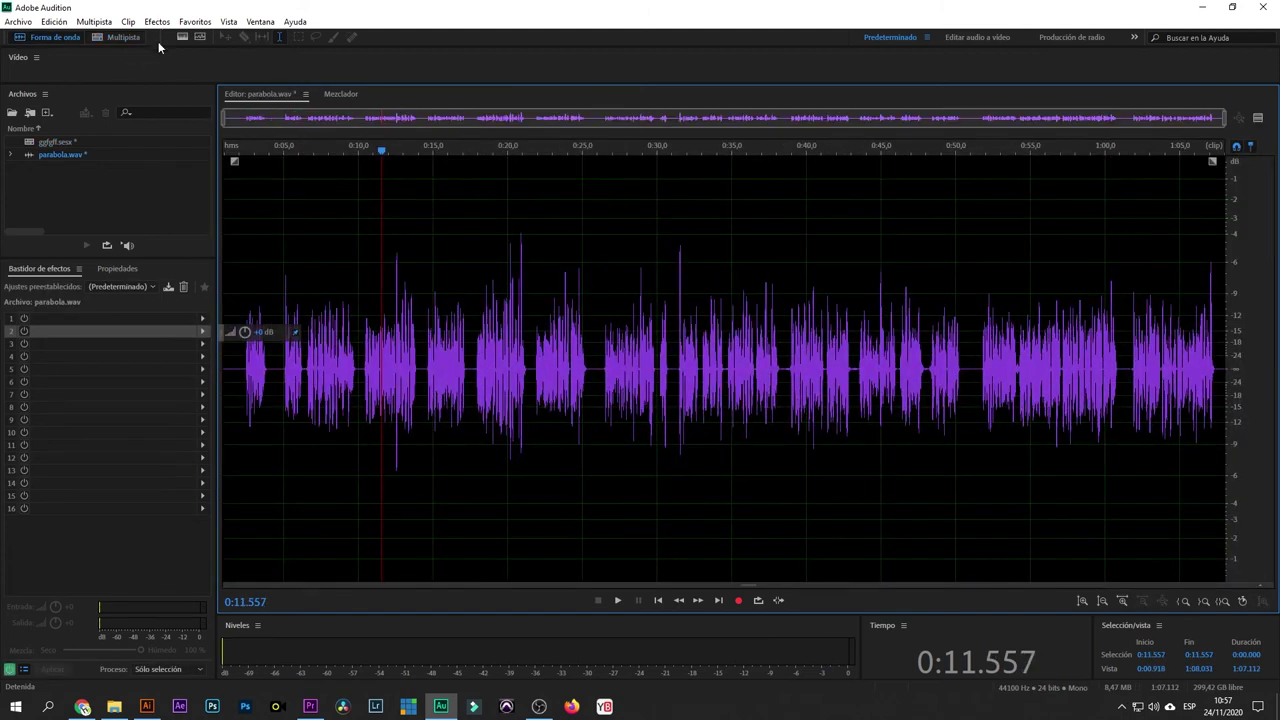
click(116, 37)
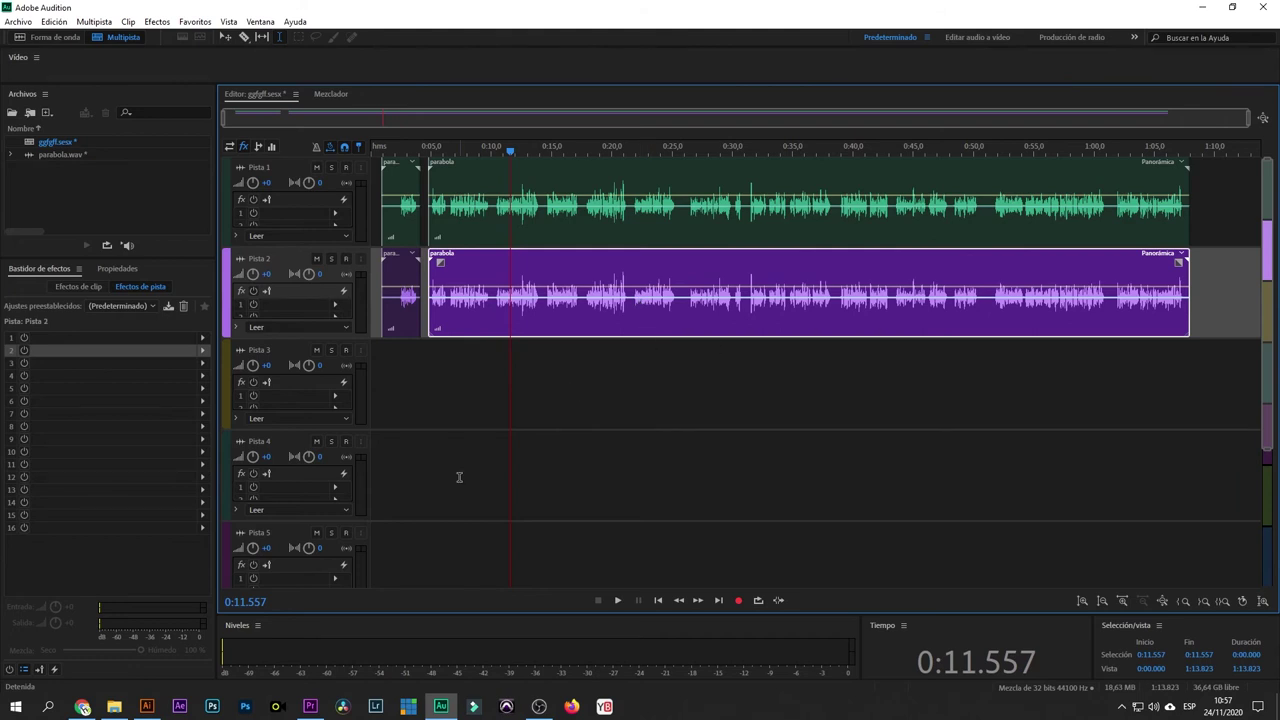
- Switch to File Explorer and open the Canal music free folder in Descargas
click(114, 706)
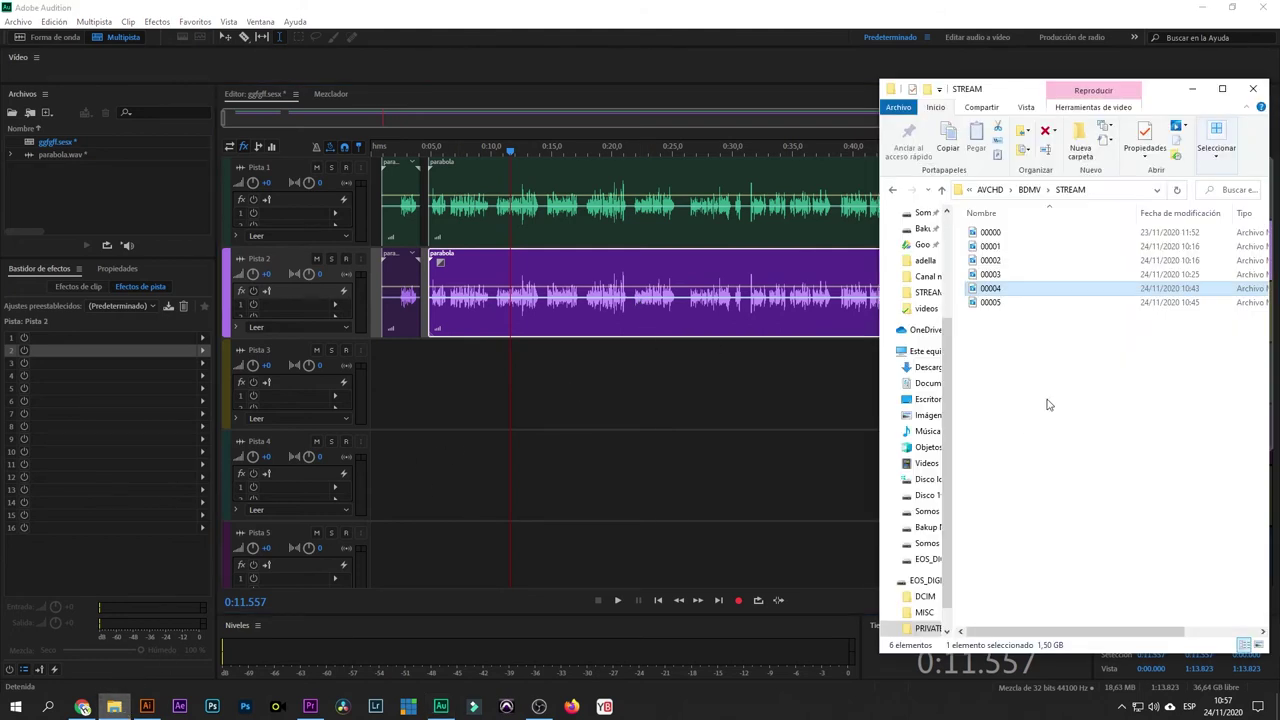
click(925, 351)
scroll(925, 300, up, 3)
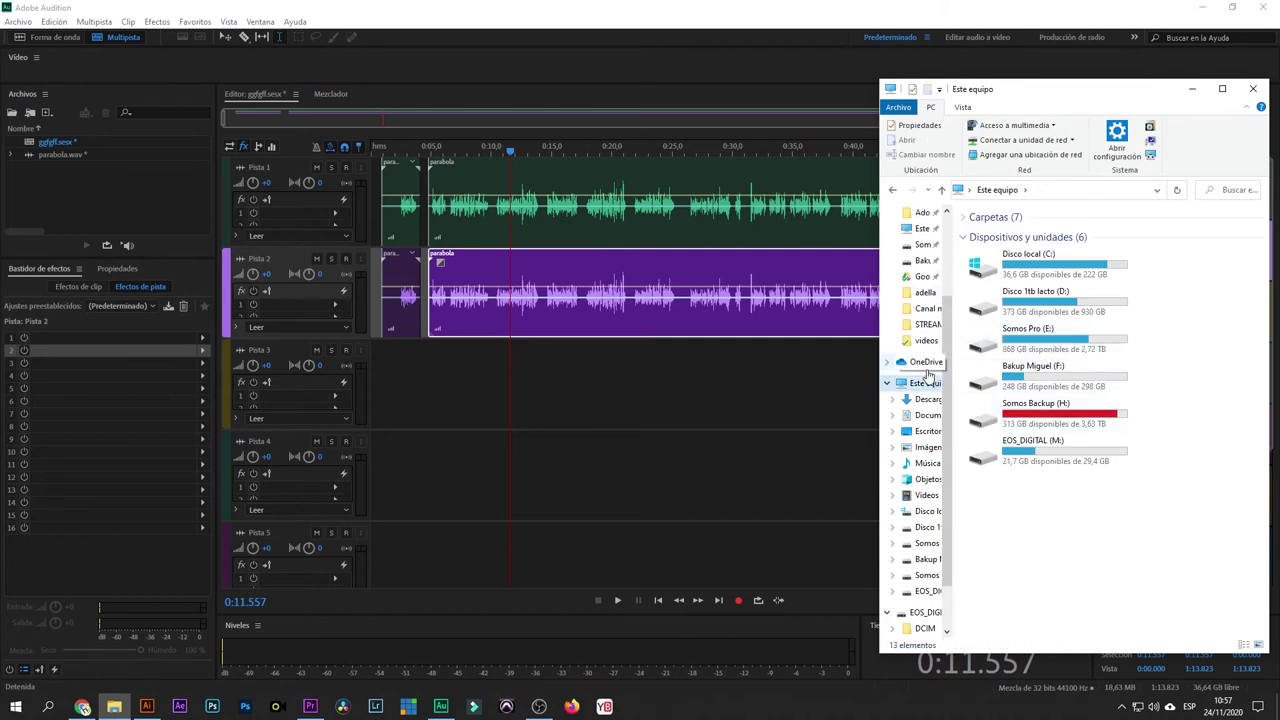
click(909, 257)
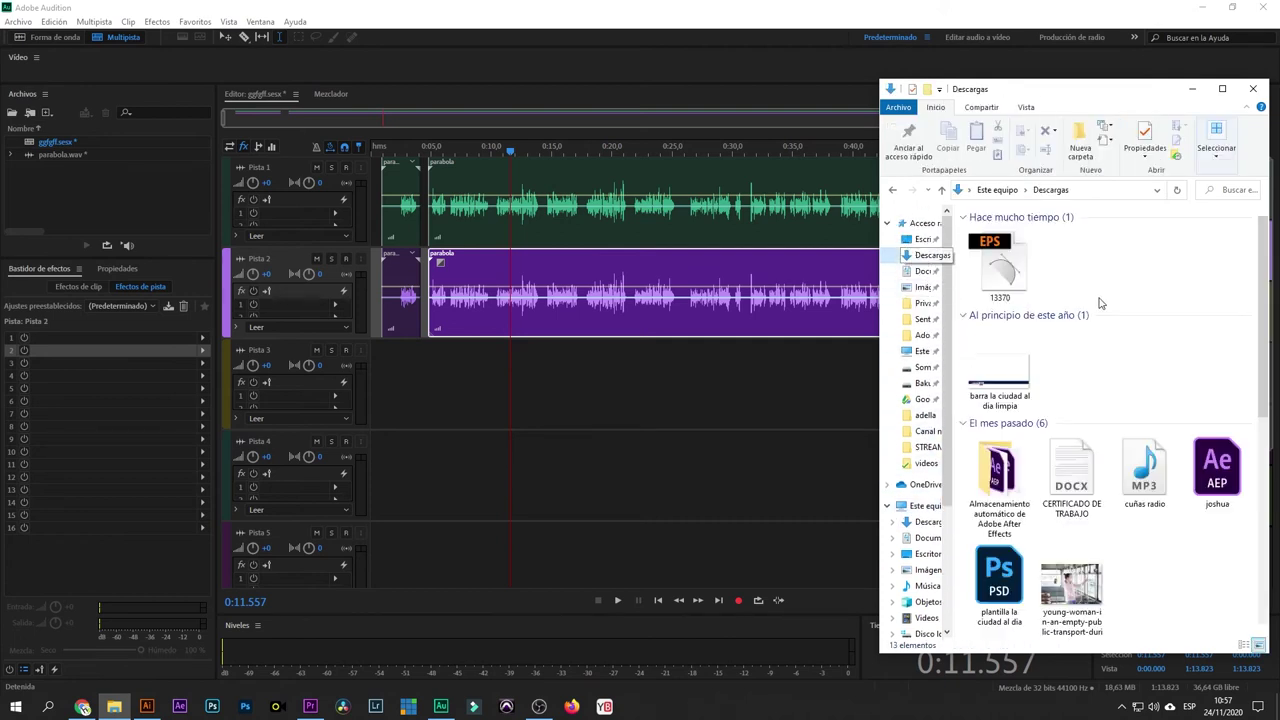
scroll(1097, 480, down, 5)
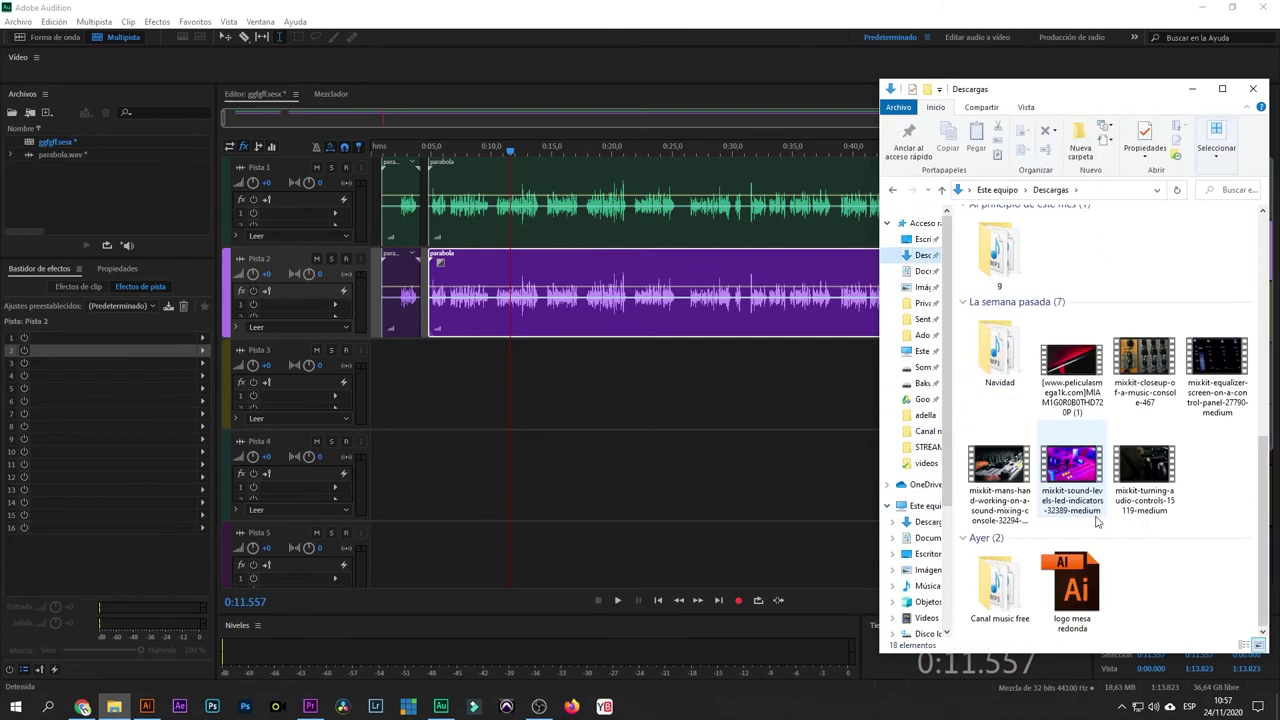
double_click(999, 585)
- Audition songs in the music folder, including Ambient Pop Rock and happy chill pop type beat _summer_, for background music
click(1155, 388)
double_click(1155, 388)
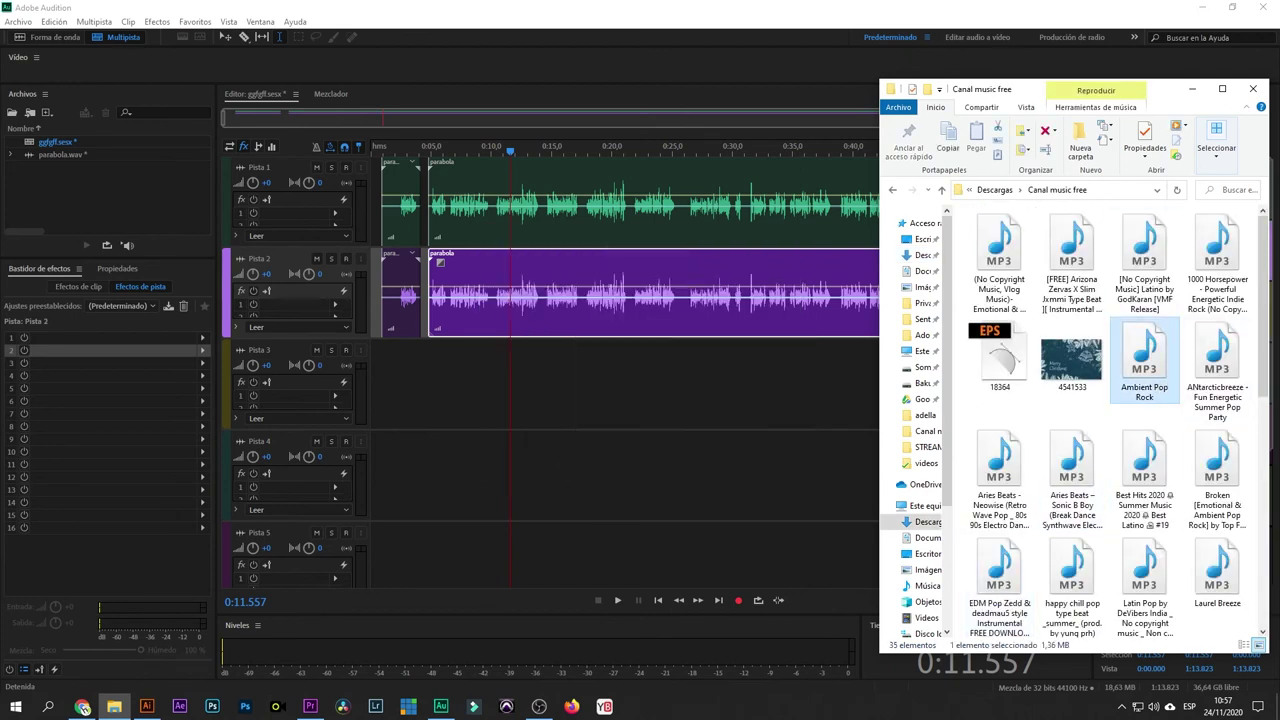
double_click(1143, 478)
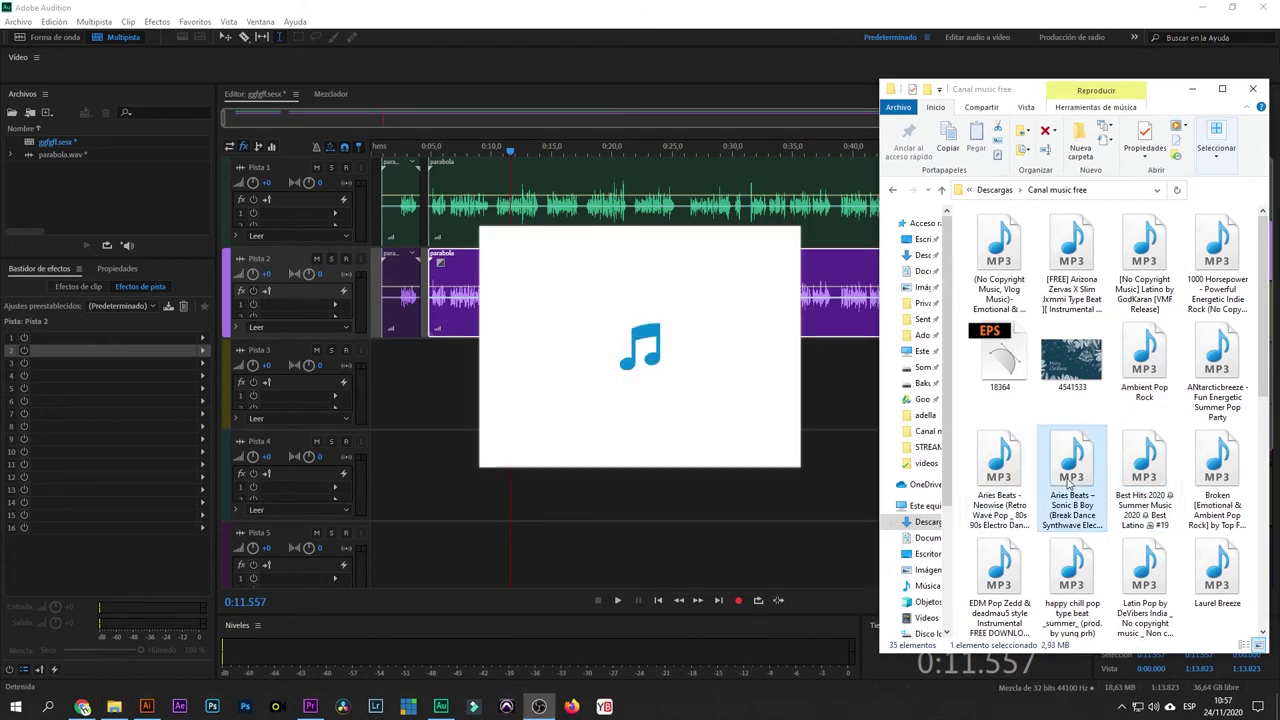
scroll(1075, 480, down, 5)
scroll(1078, 483, up, 3)
double_click(999, 360)
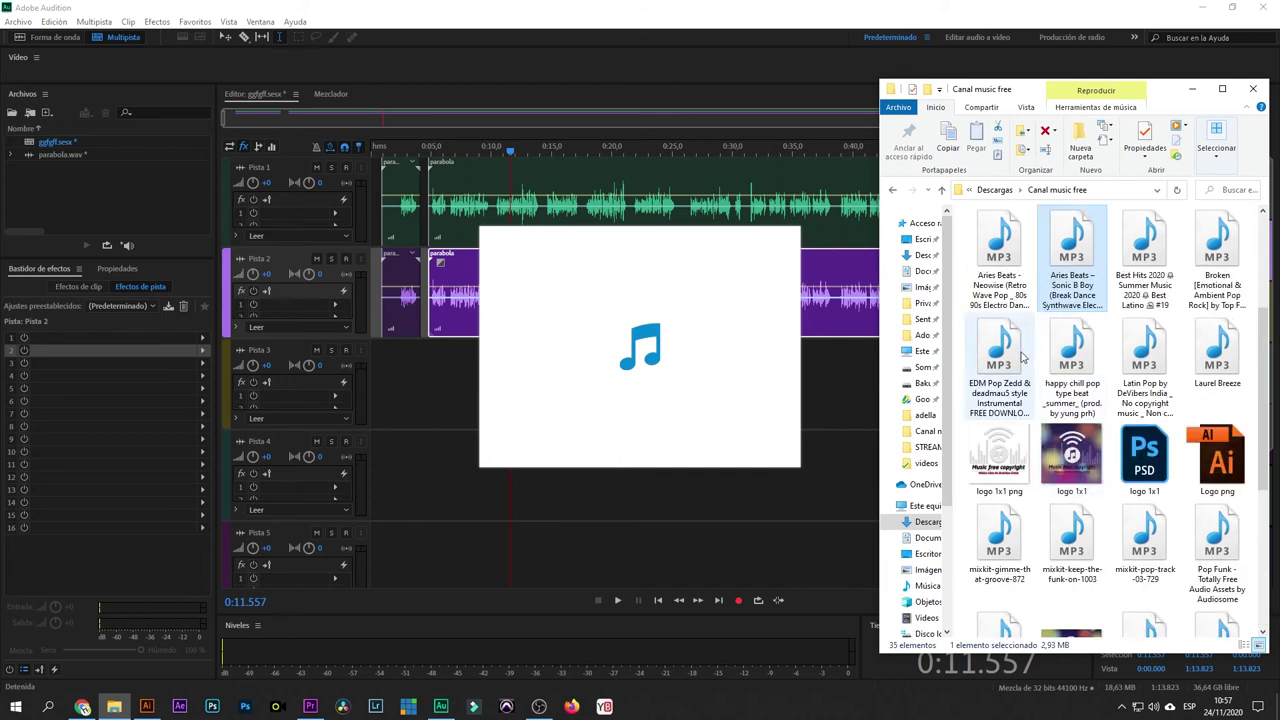
double_click(1071, 360)
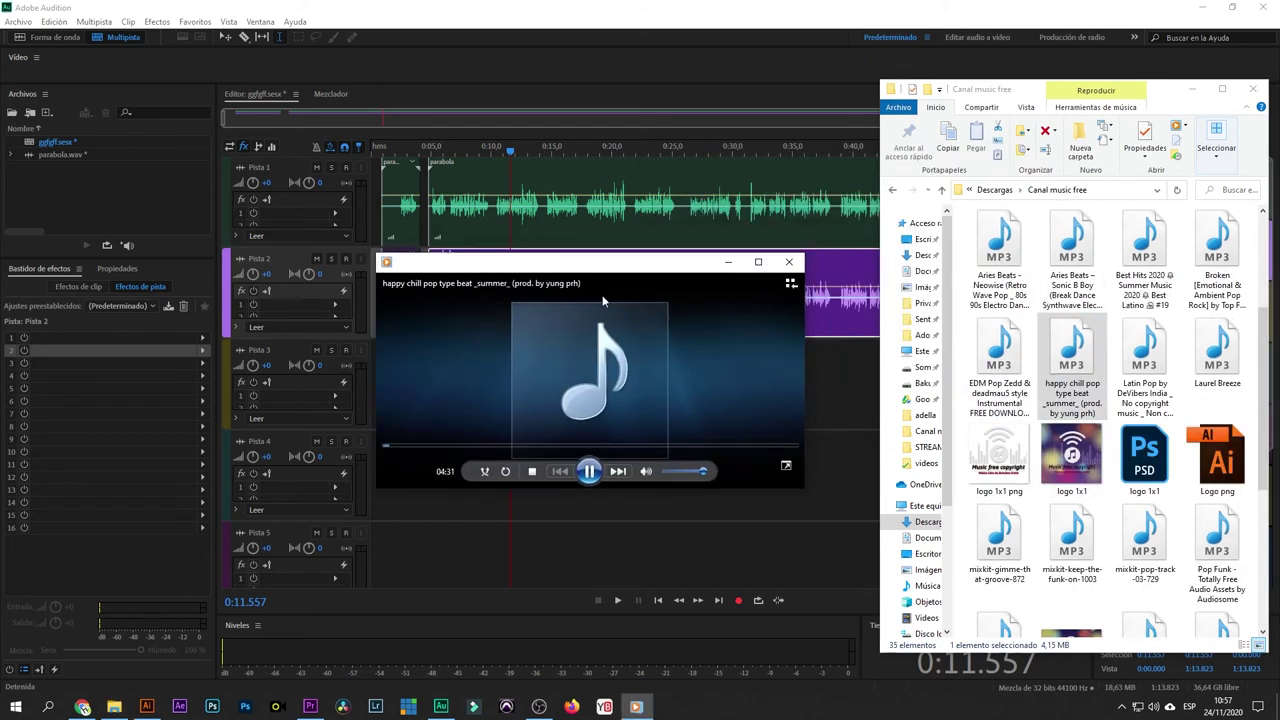
click(468, 448)
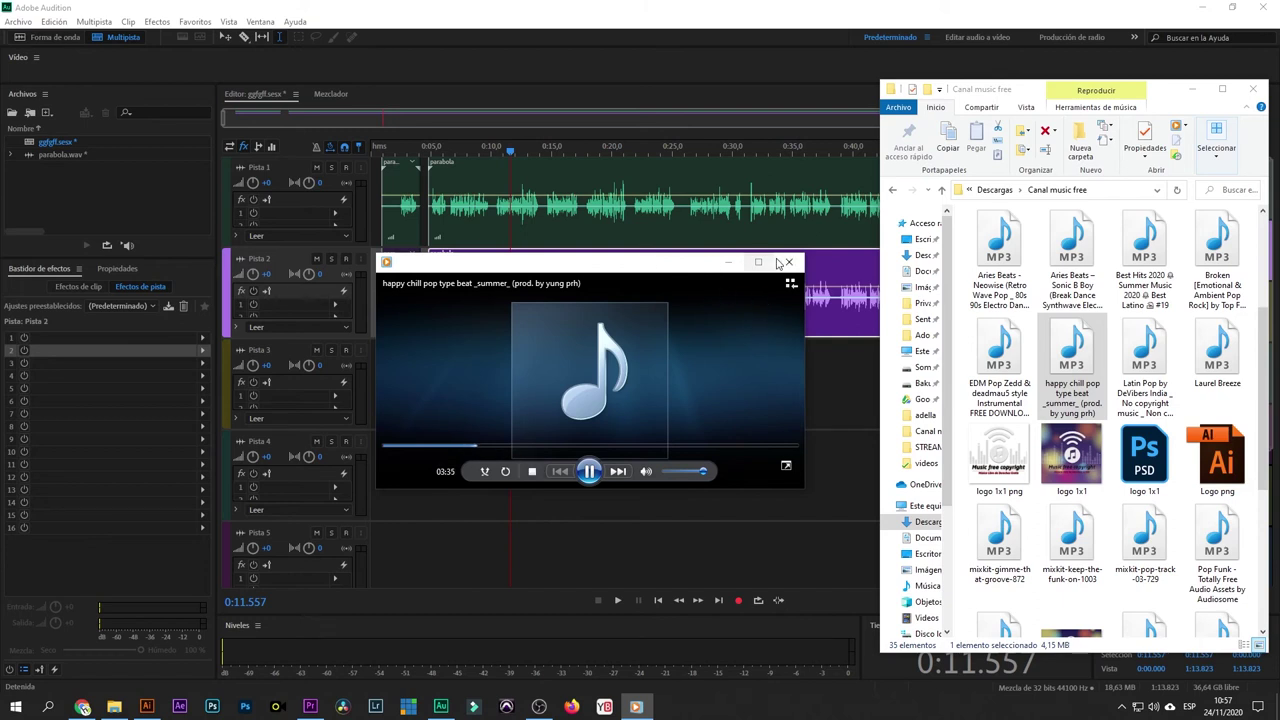
click(790, 263)
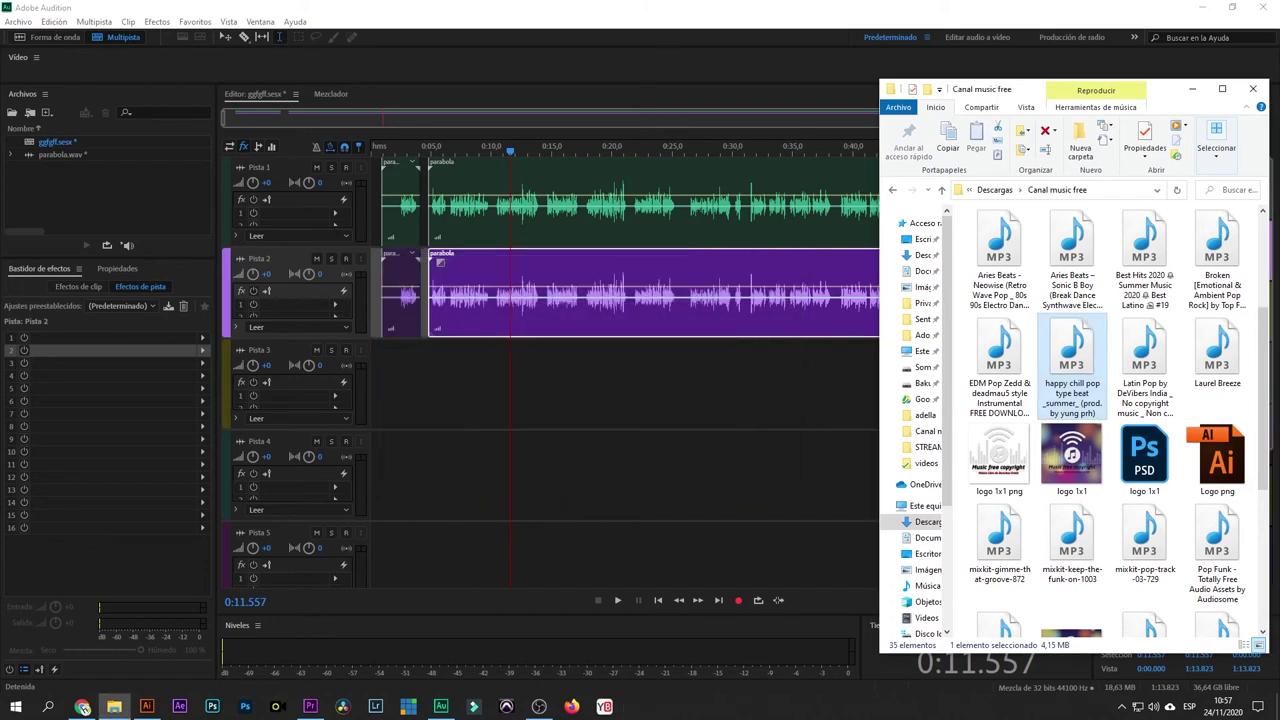
- Add the happy chill pop type beat _summer_ file to Pista 3 and align its start with 0:00.000
click(539, 706)
drag(1072, 355, 381, 393)
click(403, 485)
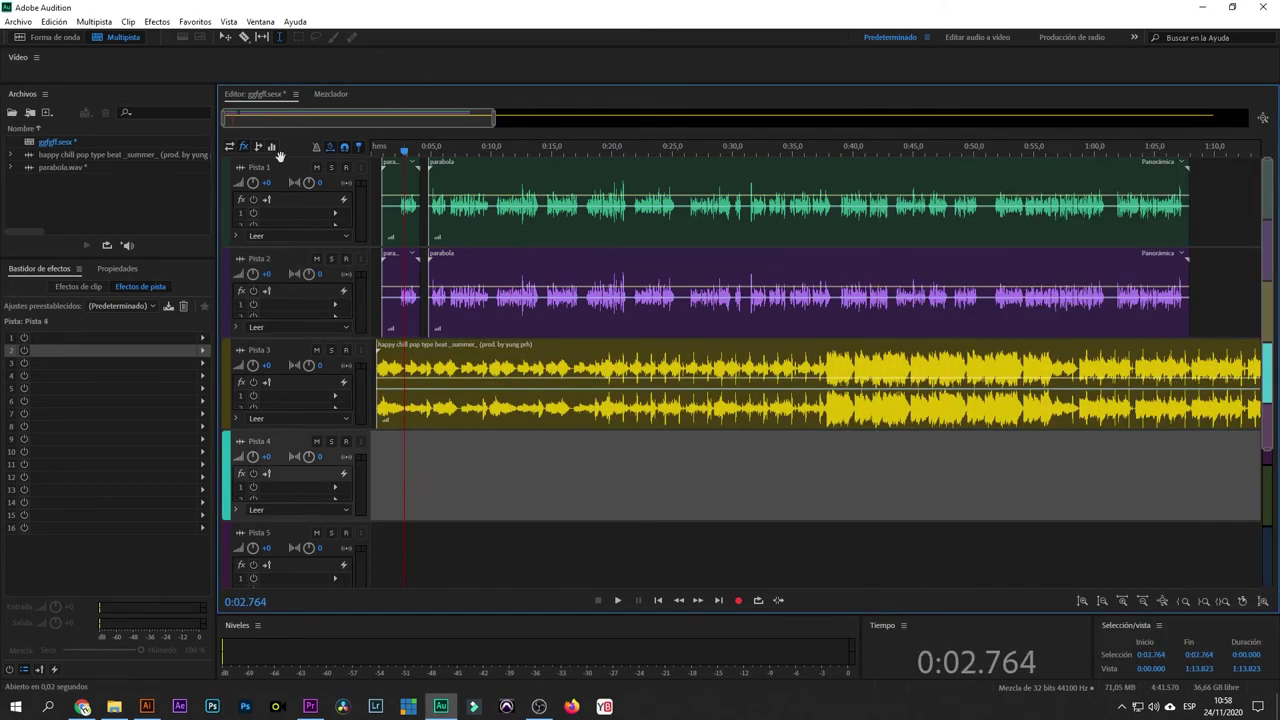
scroll(370, 150, up, 5)
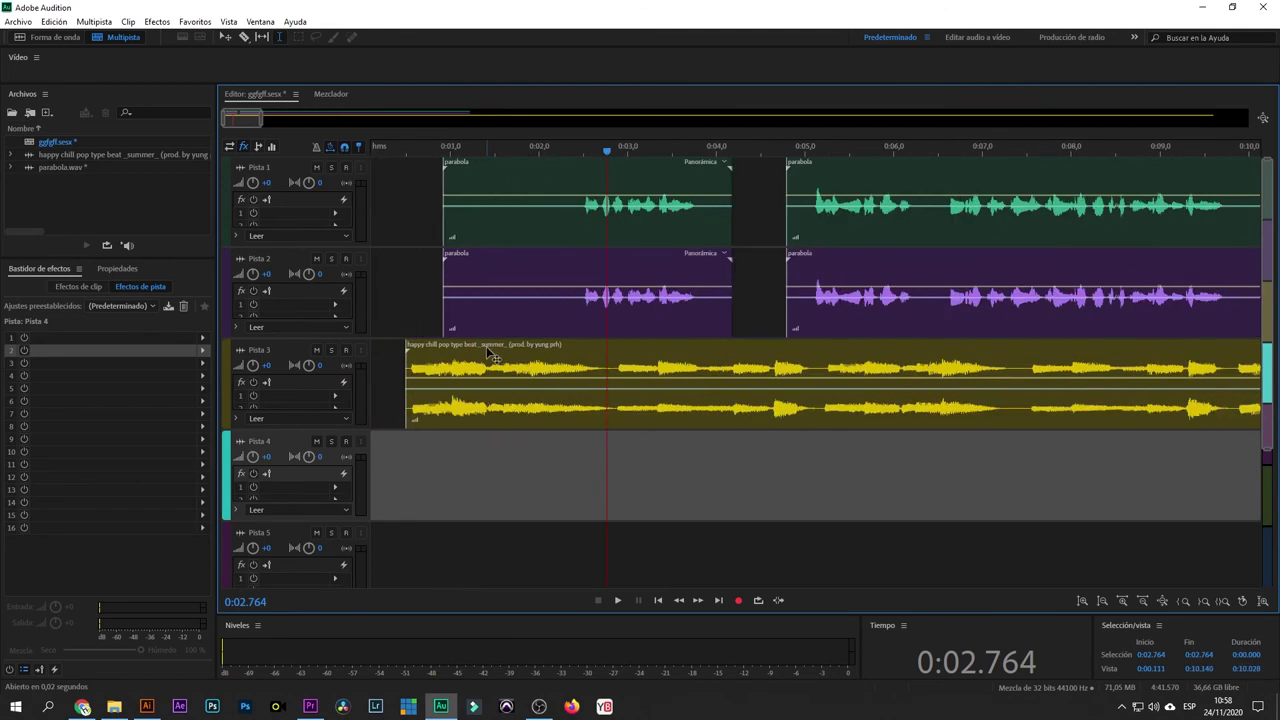
drag(492, 357, 458, 346)
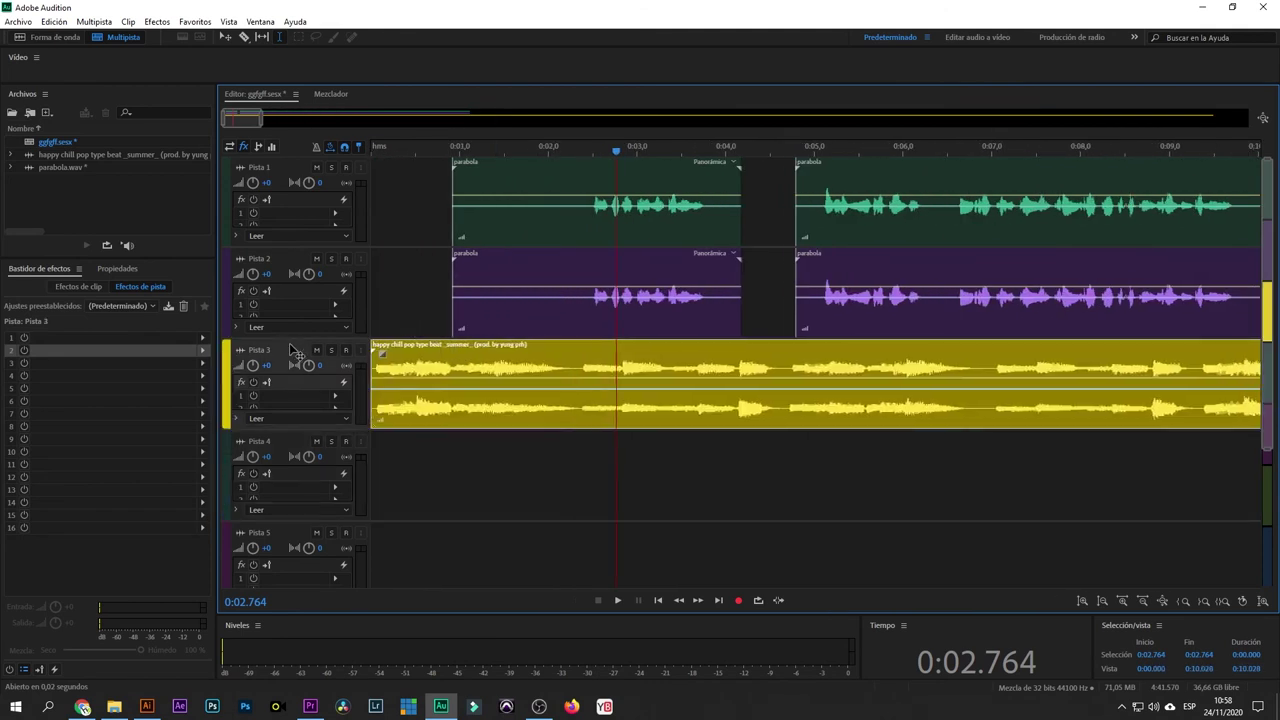
- Play the session from the start and again from about 0:02.6 to hear the music against the first voice clip
click(379, 476)
key(space)
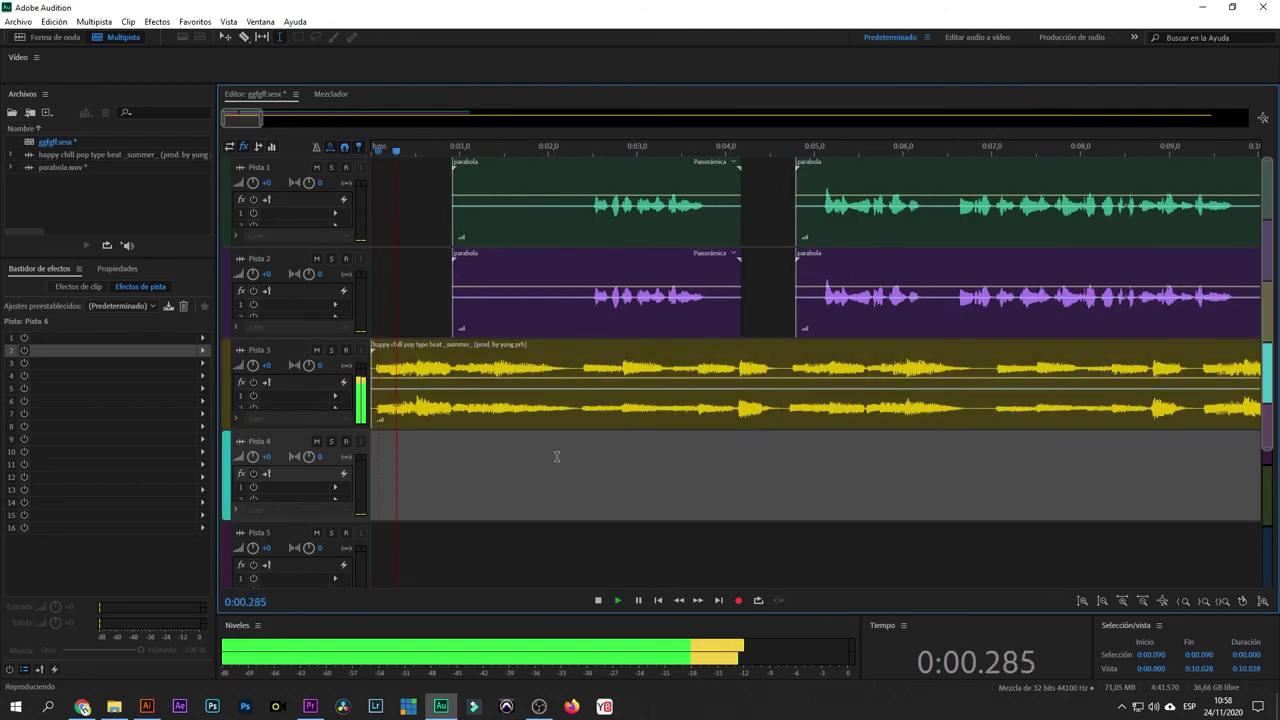
click(601, 392)
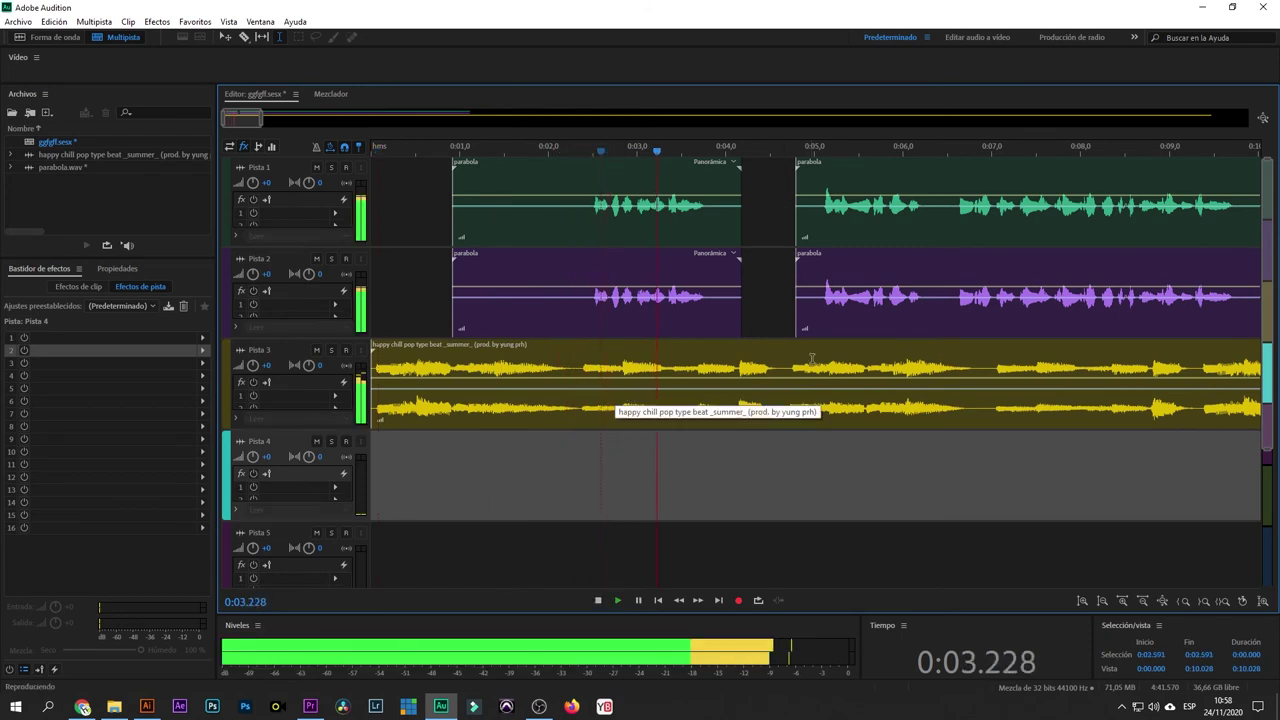
- Move the second parabola clips on Pista 1 and Pista 2 to start at about 0:06.6, and play back the opening
drag(782, 290, 1021, 260)
click(496, 515)
key(space)
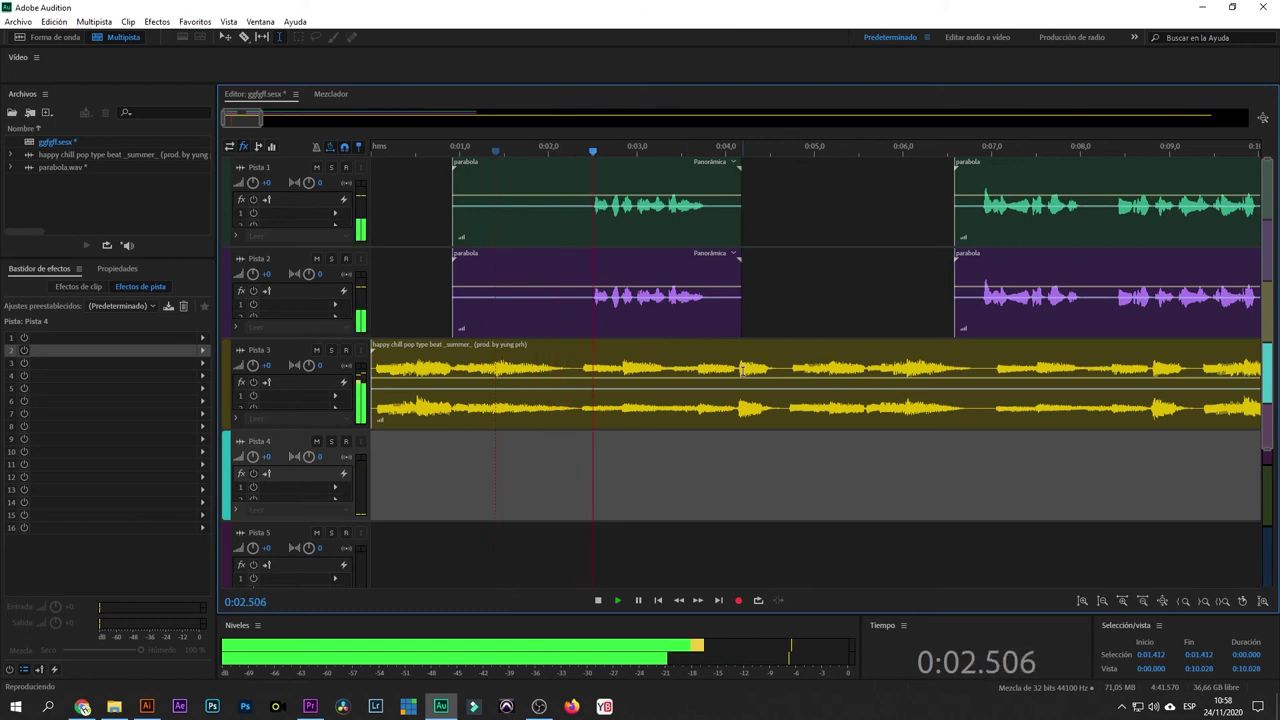
key(space)
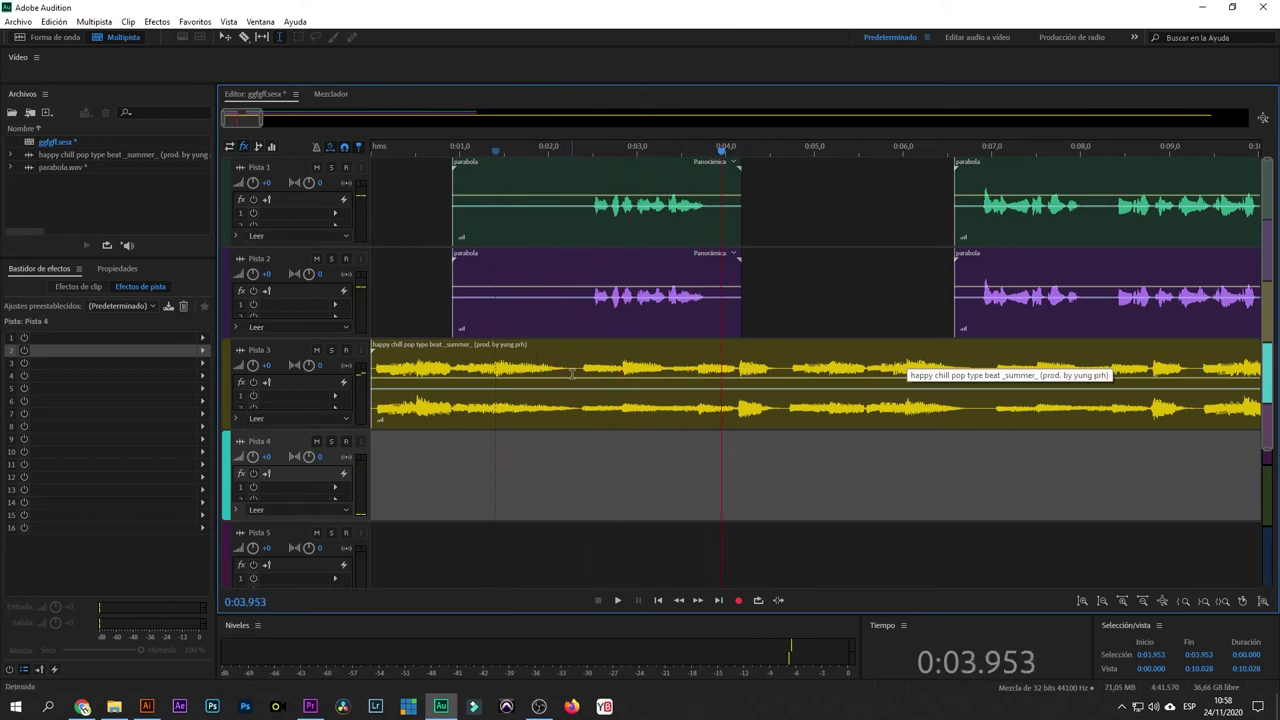
- Add volume keyframes to the Pista 3 music that dip it between about 0:02.3 and 0:03.9, and play the passage
click(572, 373)
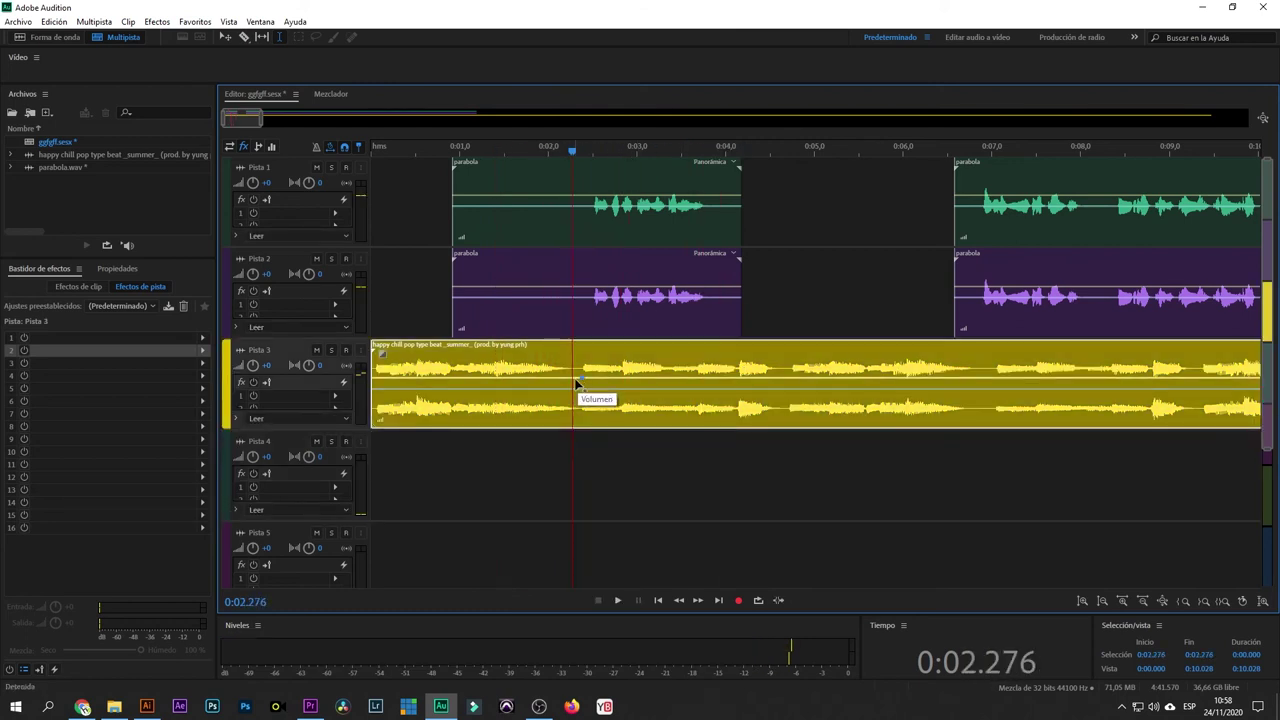
drag(581, 377, 585, 384)
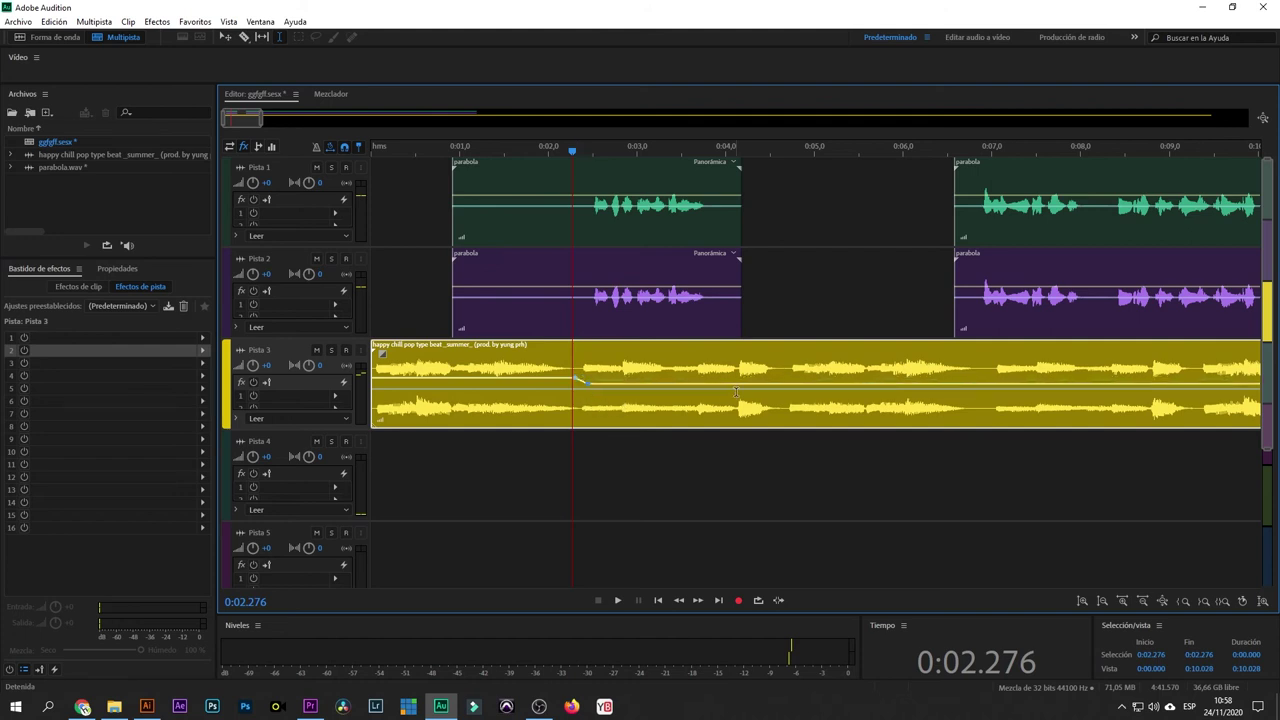
mouse_move(709, 385)
mouse_down()
mouse_move(709, 373)
mouse_move(686, 389)
mouse_move(718, 375)
mouse_up()
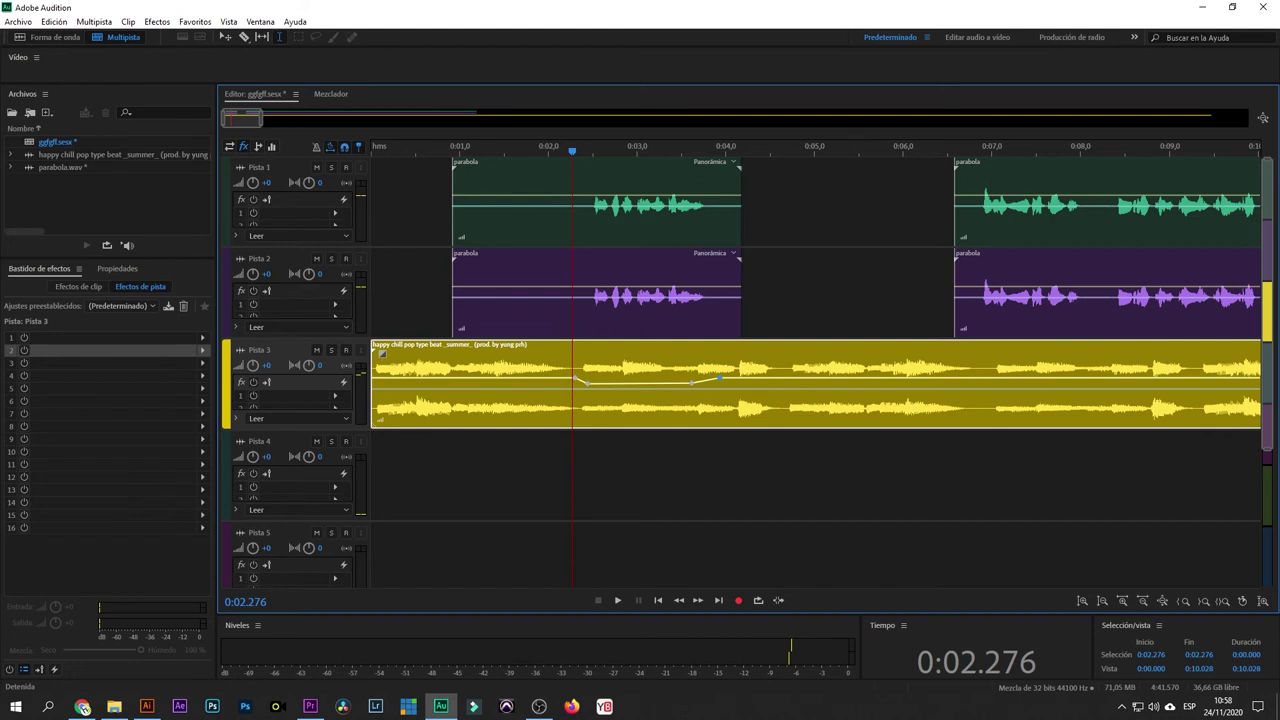
key(alt+Tab)
click(522, 520)
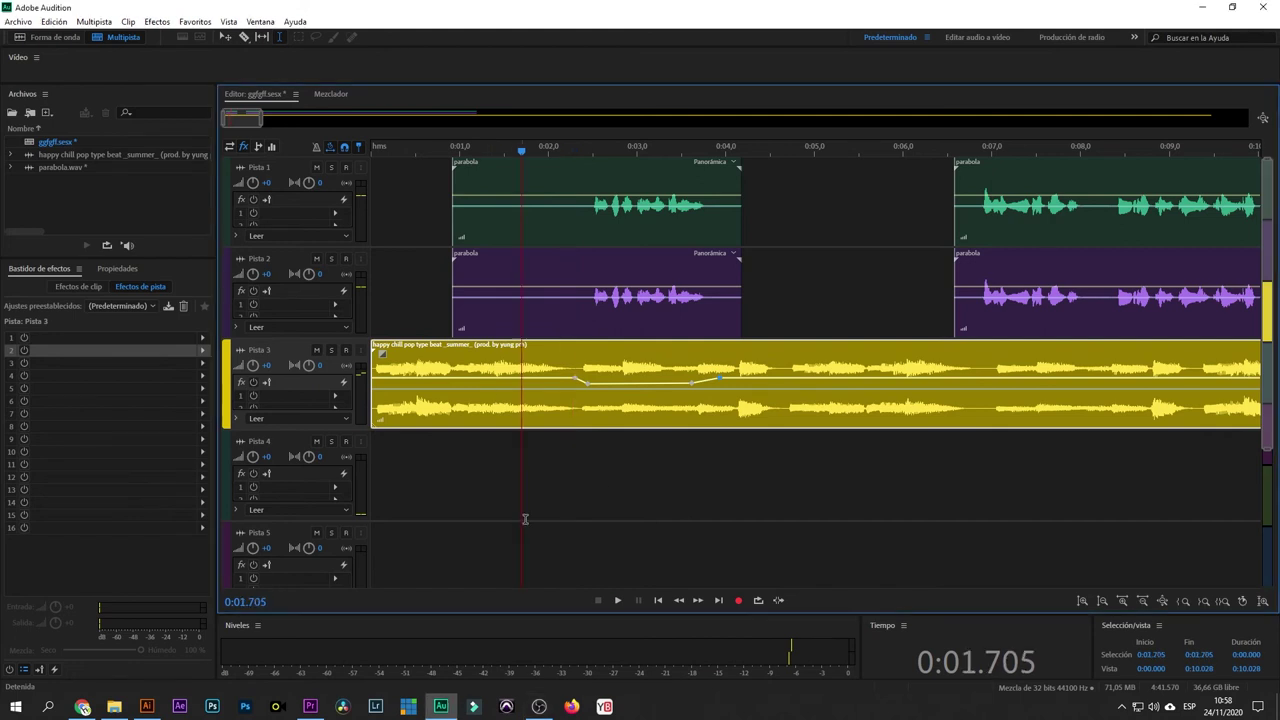
key(space)
scroll(780, 148, down, 2)
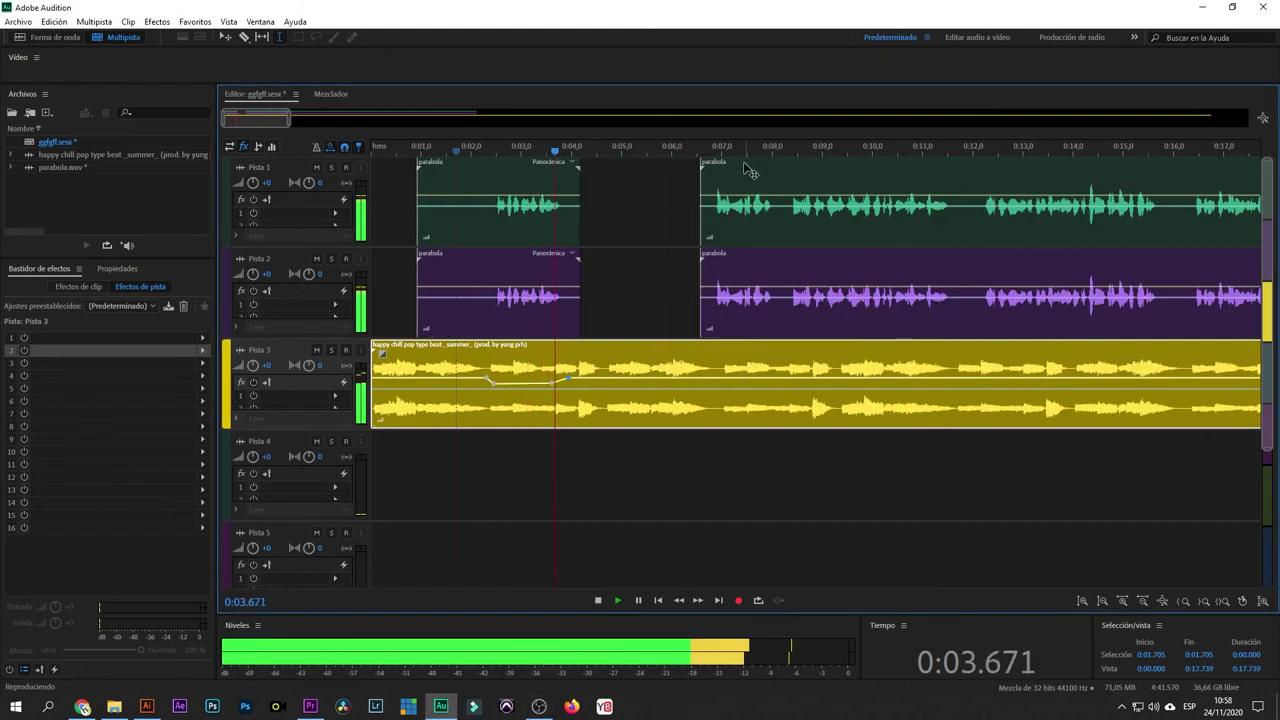
- Add volume keyframes lowering the Pista 3 music from about 0:06.7 under the second voice clip, with further reductions at about 0:16.5 and 0:19
click(539, 706)
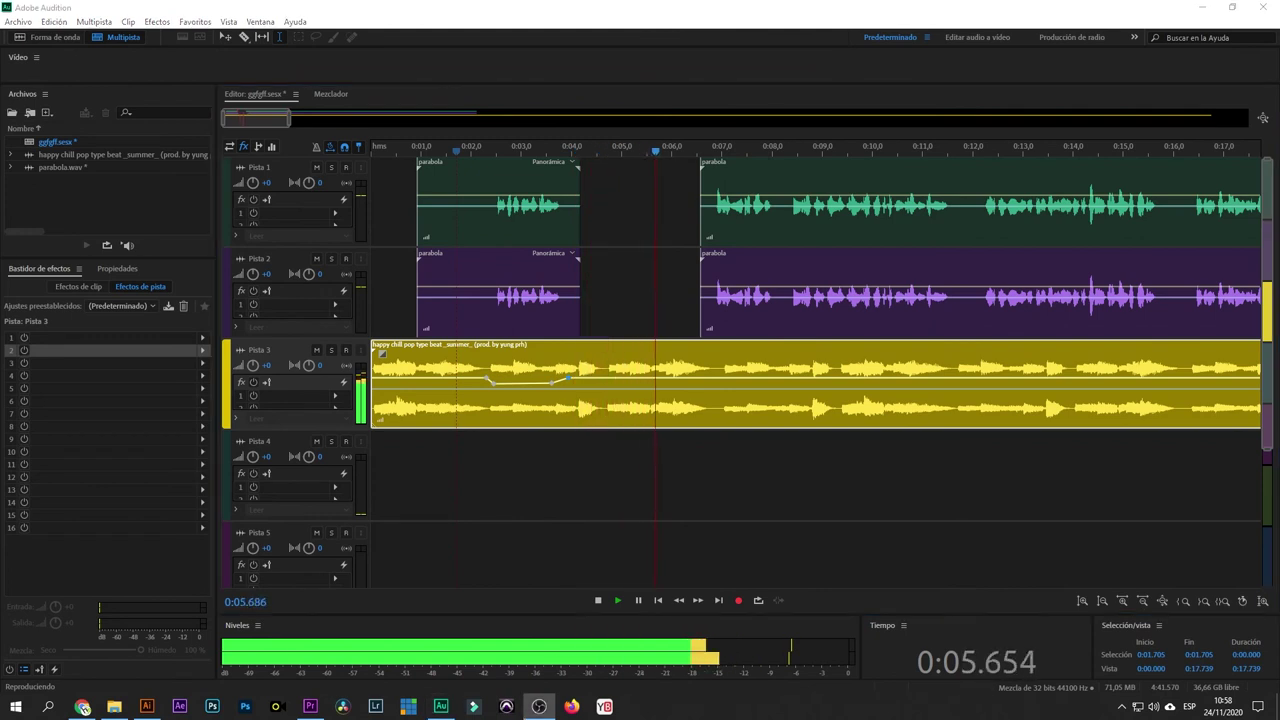
click(708, 378)
drag(717, 378, 740, 396)
scroll(549, 142, down, 5)
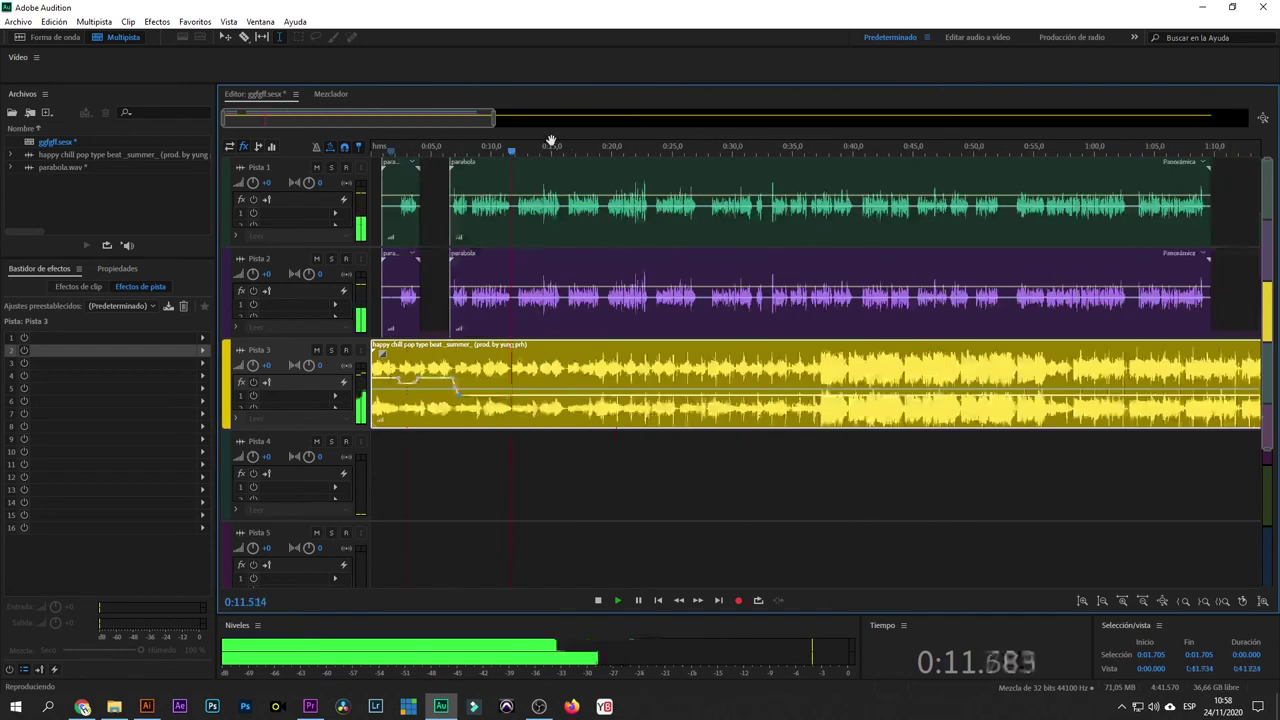
scroll(556, 150, up, 2)
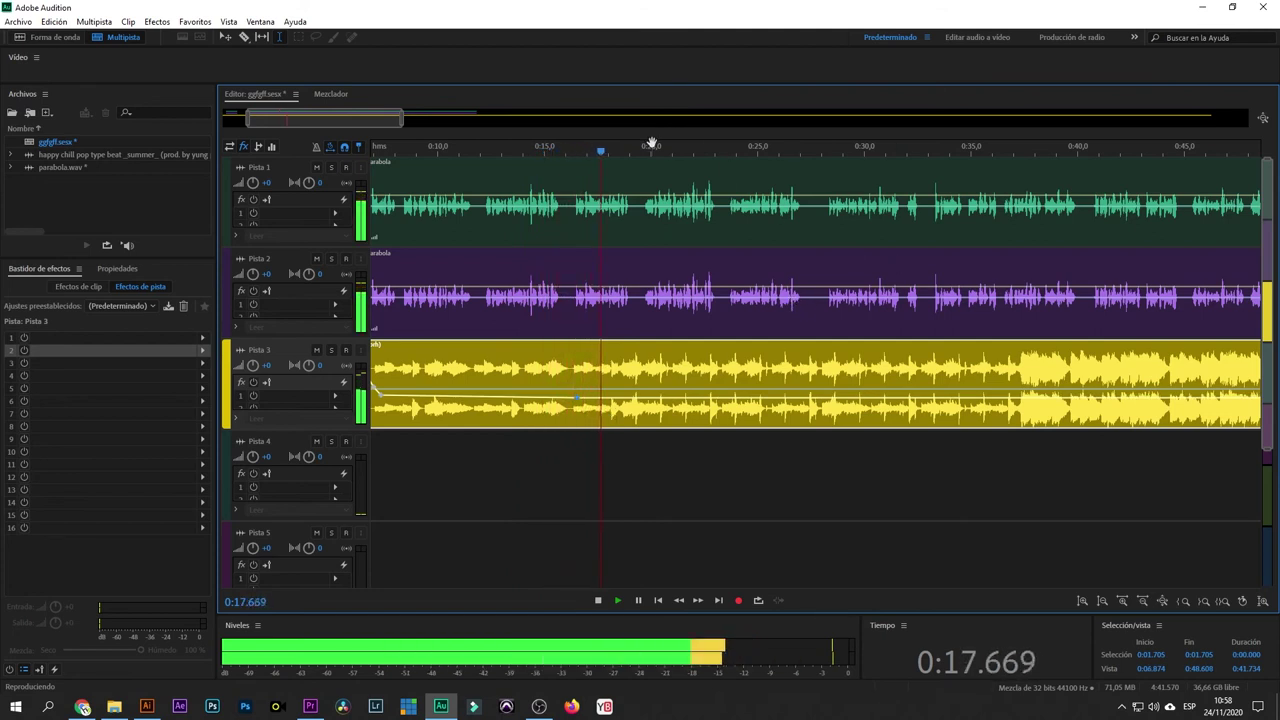
scroll(651, 145, down, 3)
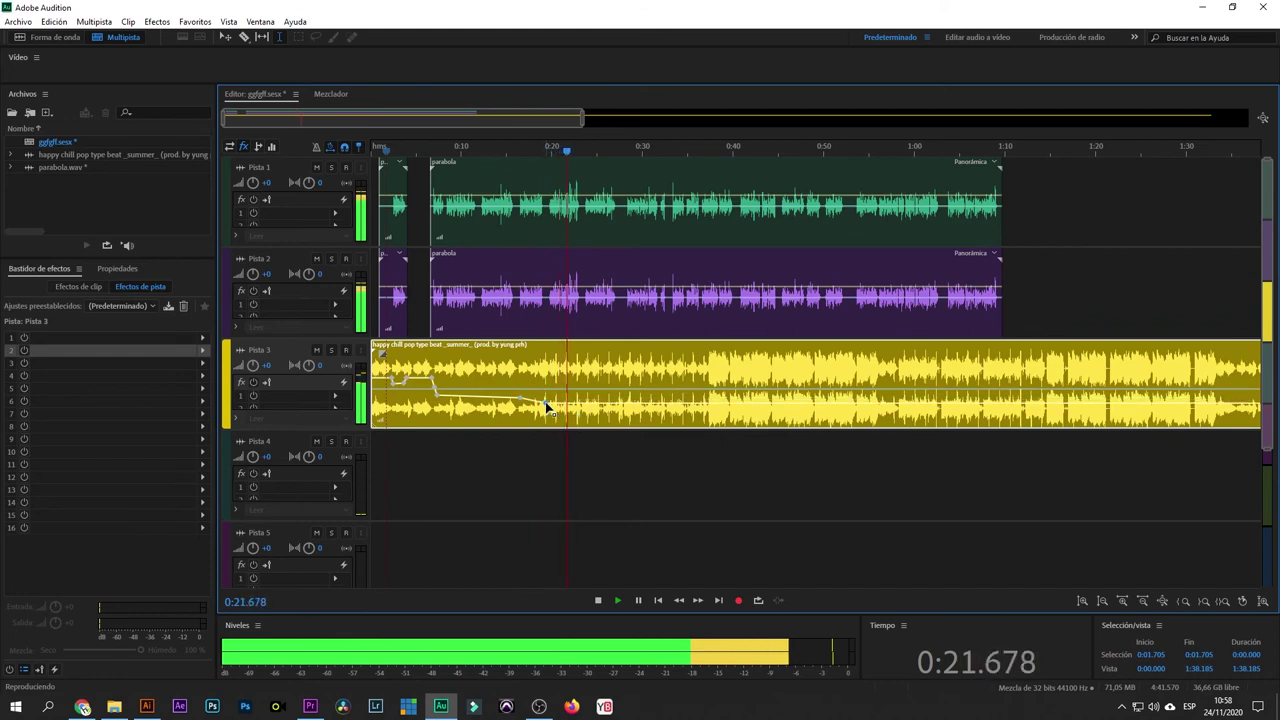
scroll(720, 150, down, 3)
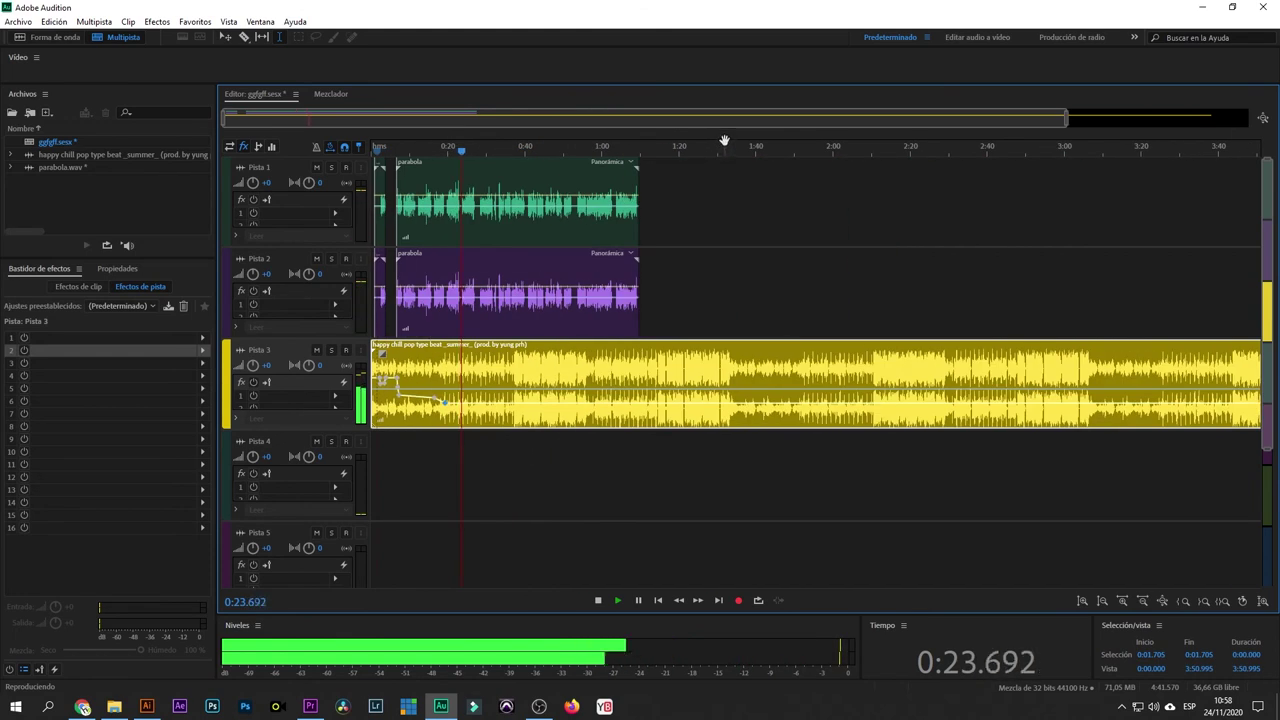
- Delete the Pista 3 music between about 0:58 and 3:23, and move the remaining end part to about 1:06
scroll(724, 140, down, 2)
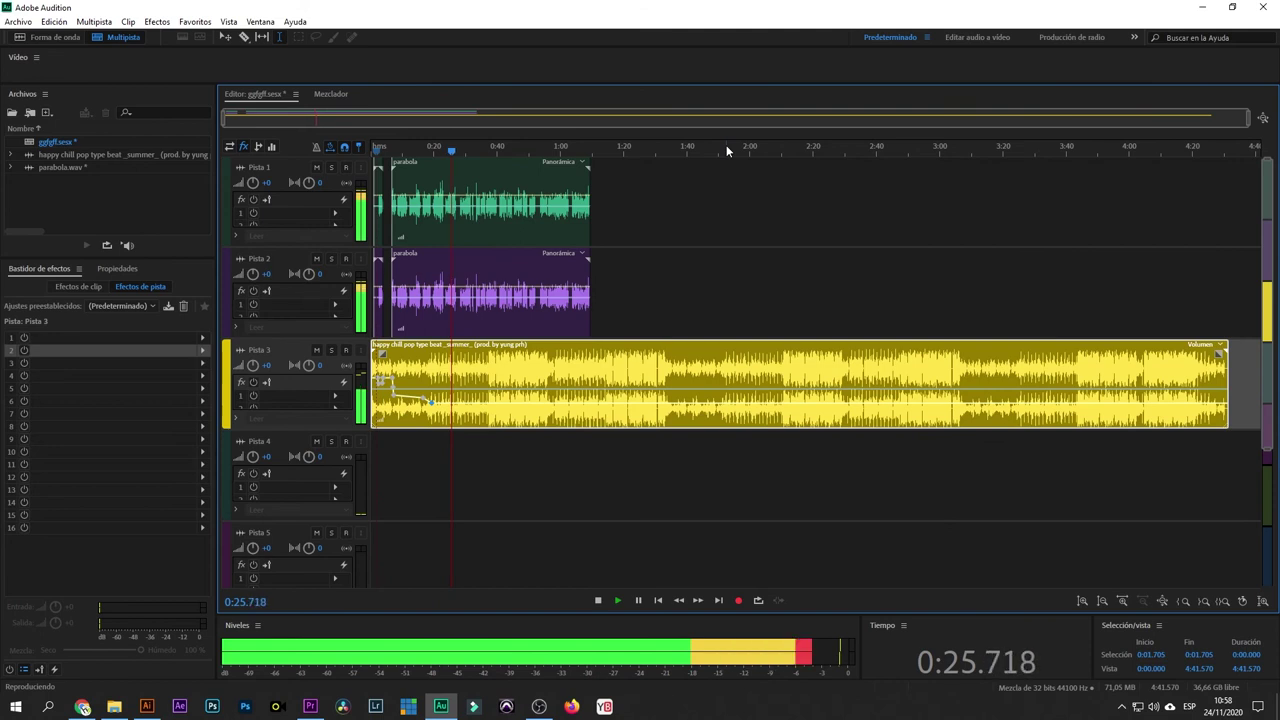
drag(1012, 372, 554, 450)
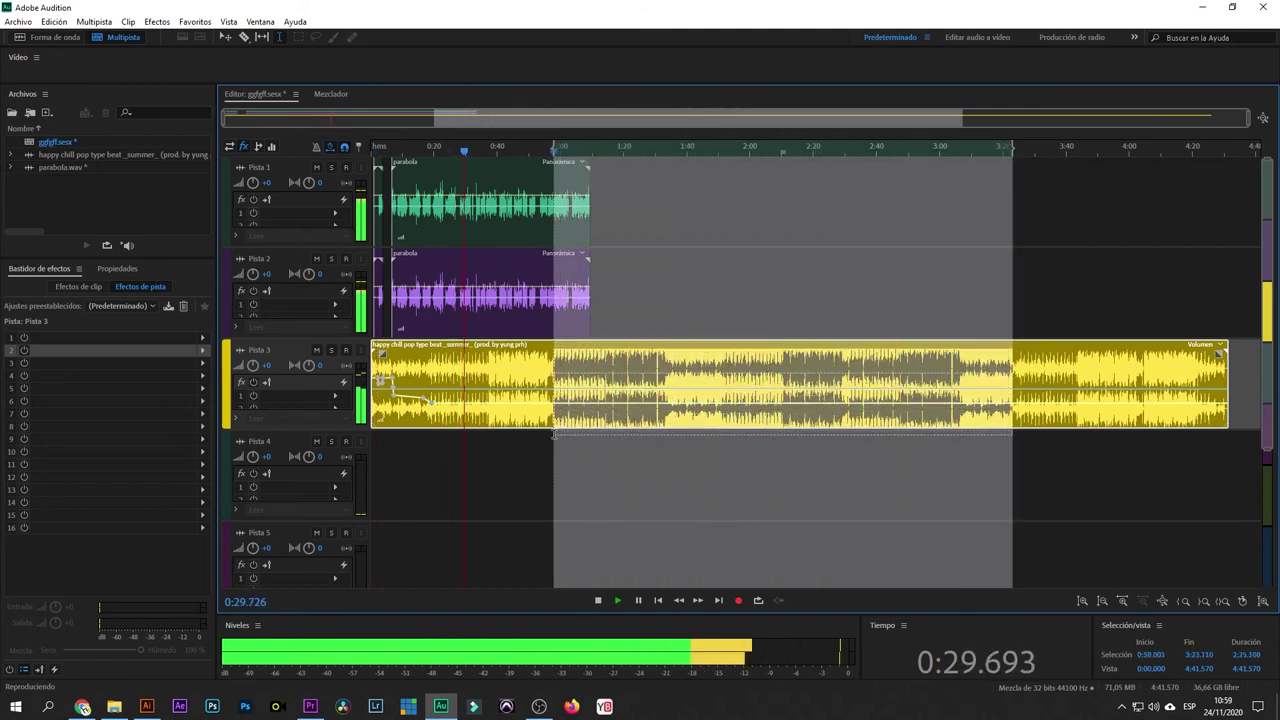
key(Delete)
click(549, 477)
drag(1035, 351, 609, 380)
- Delete the first music clip's section after about 0:36 on Pista 3, and move the ending clip up to overlap the cut
scroll(519, 360, up, 3)
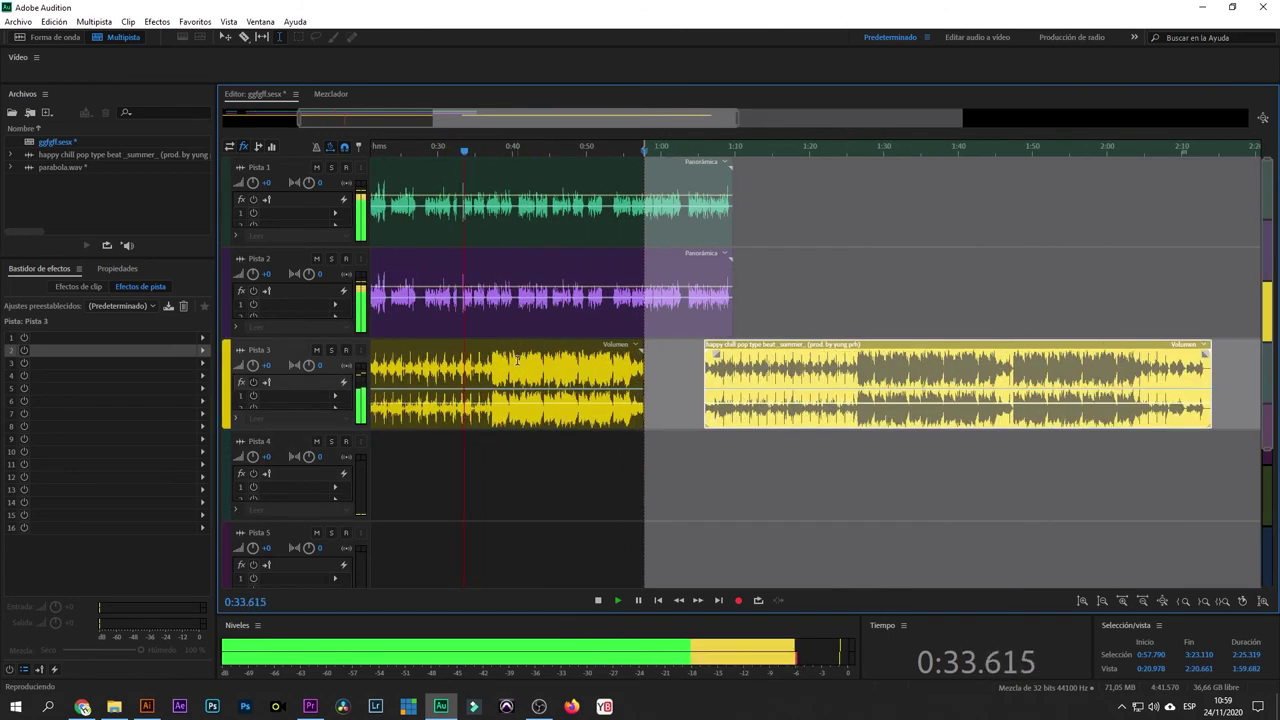
drag(486, 389, 685, 420)
key(Delete)
click(660, 450)
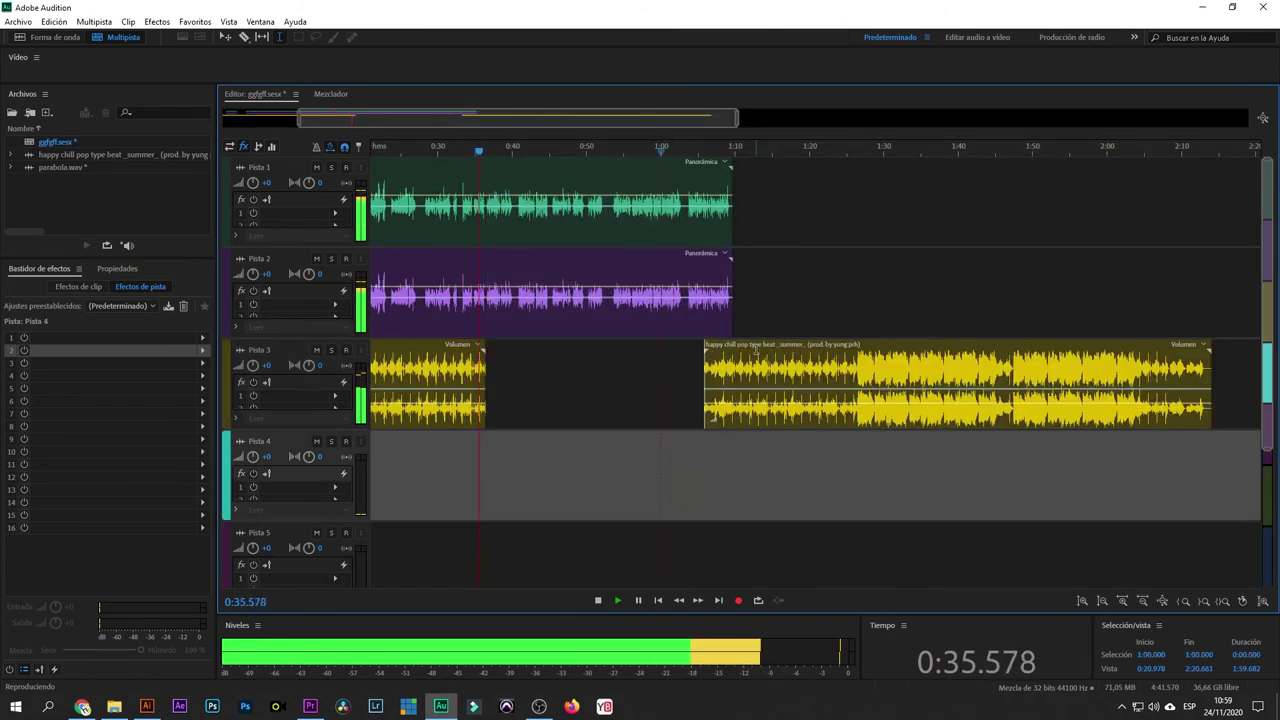
drag(733, 357, 531, 374)
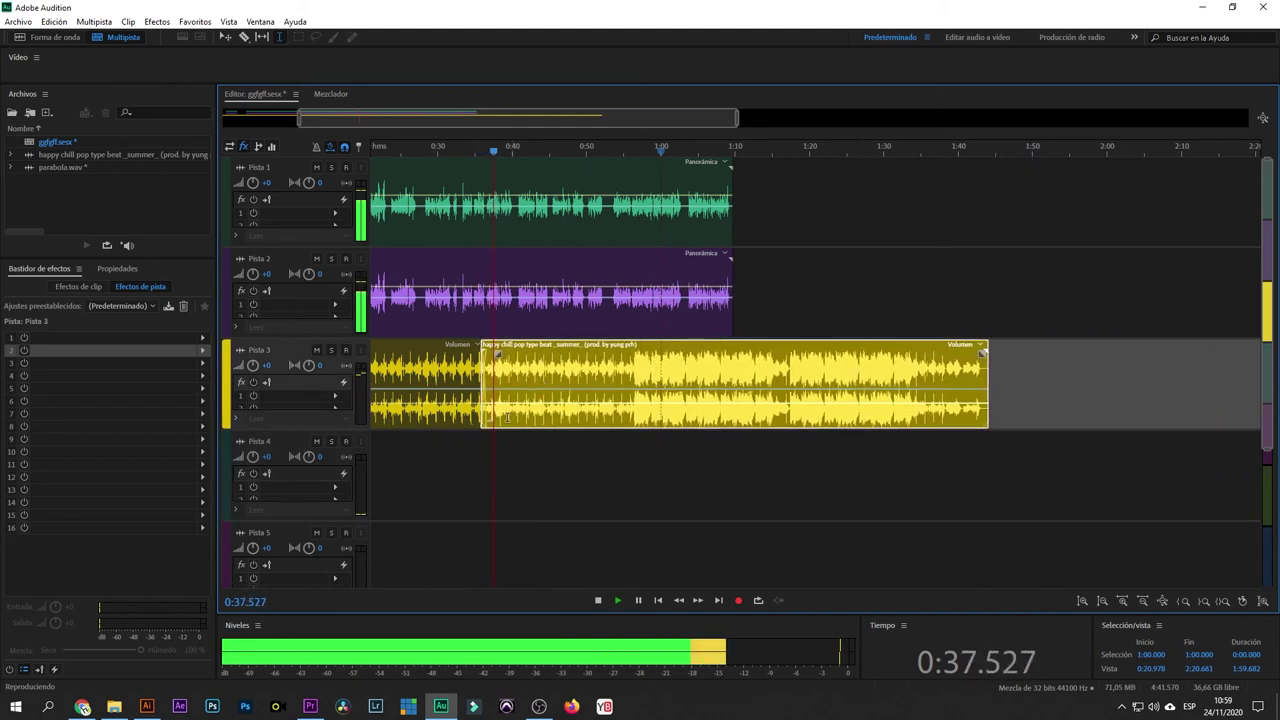
- Trim the start of the second music clip and shift it to about 0:36.3 for a short crossfade with the first
click(487, 328)
scroll(481, 146, up, 5)
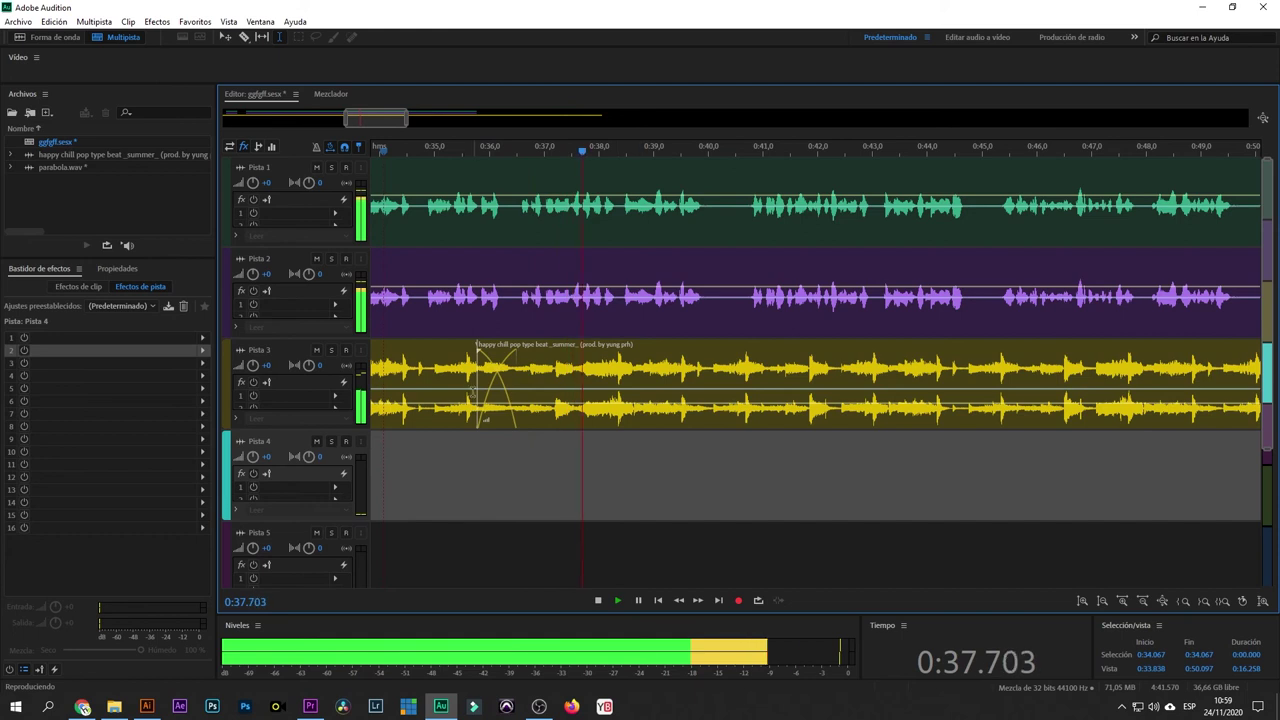
drag(476, 425, 530, 440)
click(406, 443)
drag(548, 352, 529, 366)
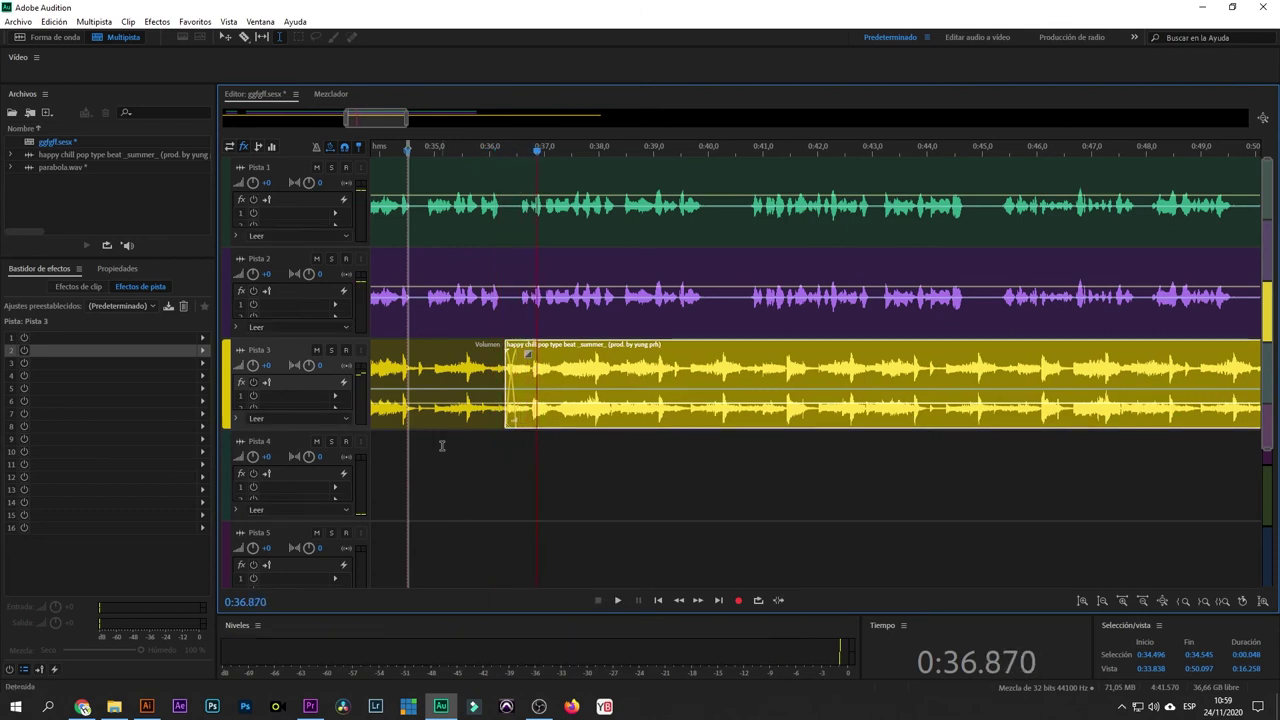
- Play the music join from about 0:35 and listen to the mix that follows
click(443, 443)
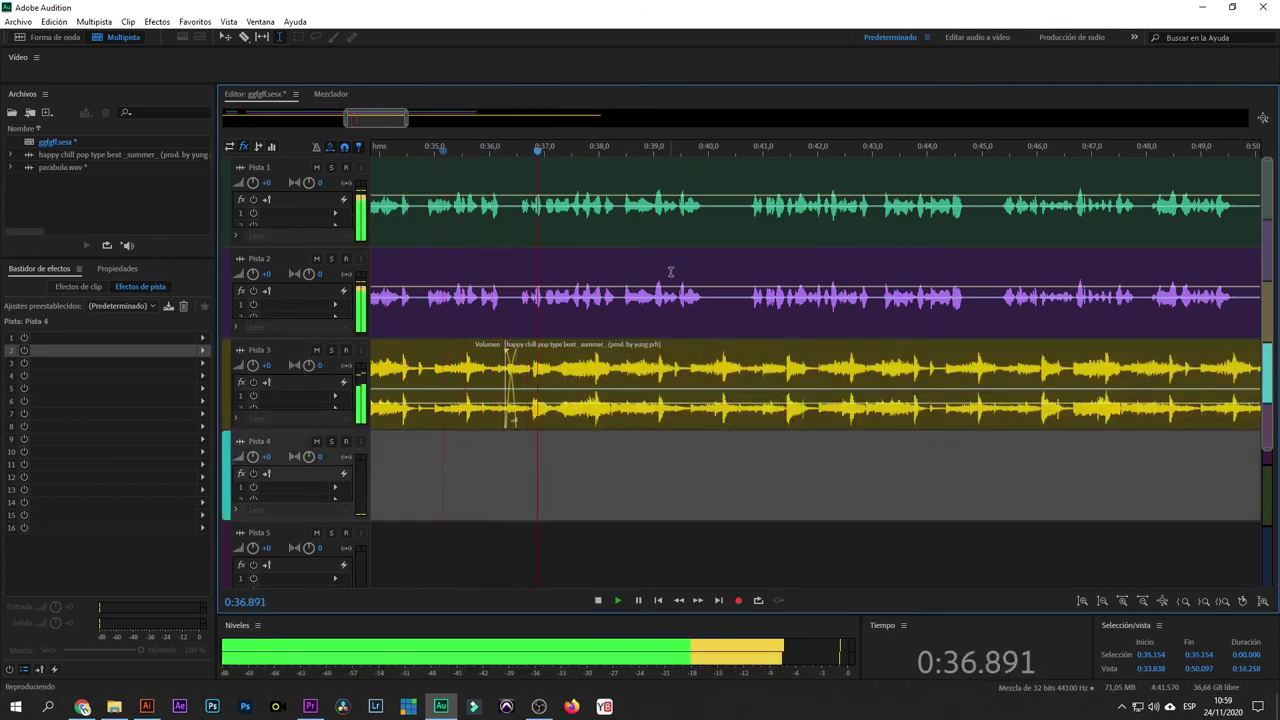
scroll(617, 146, down, 3)
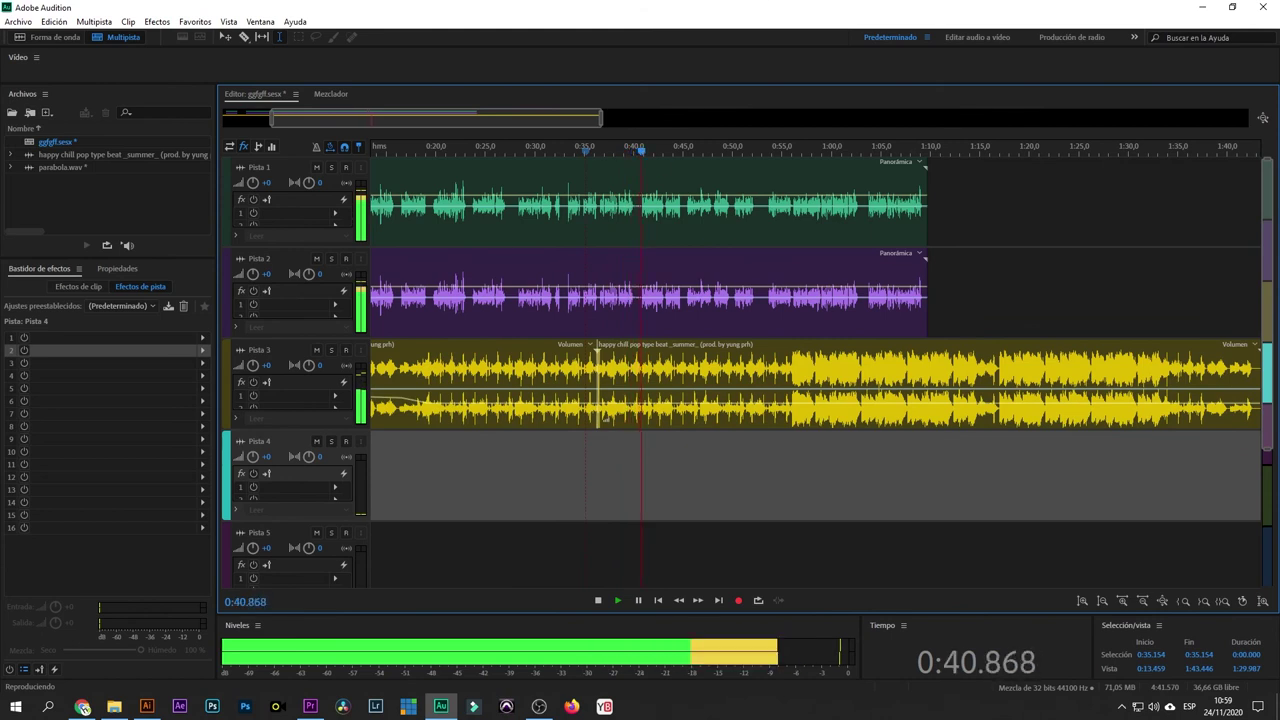
key(alt+Tab)
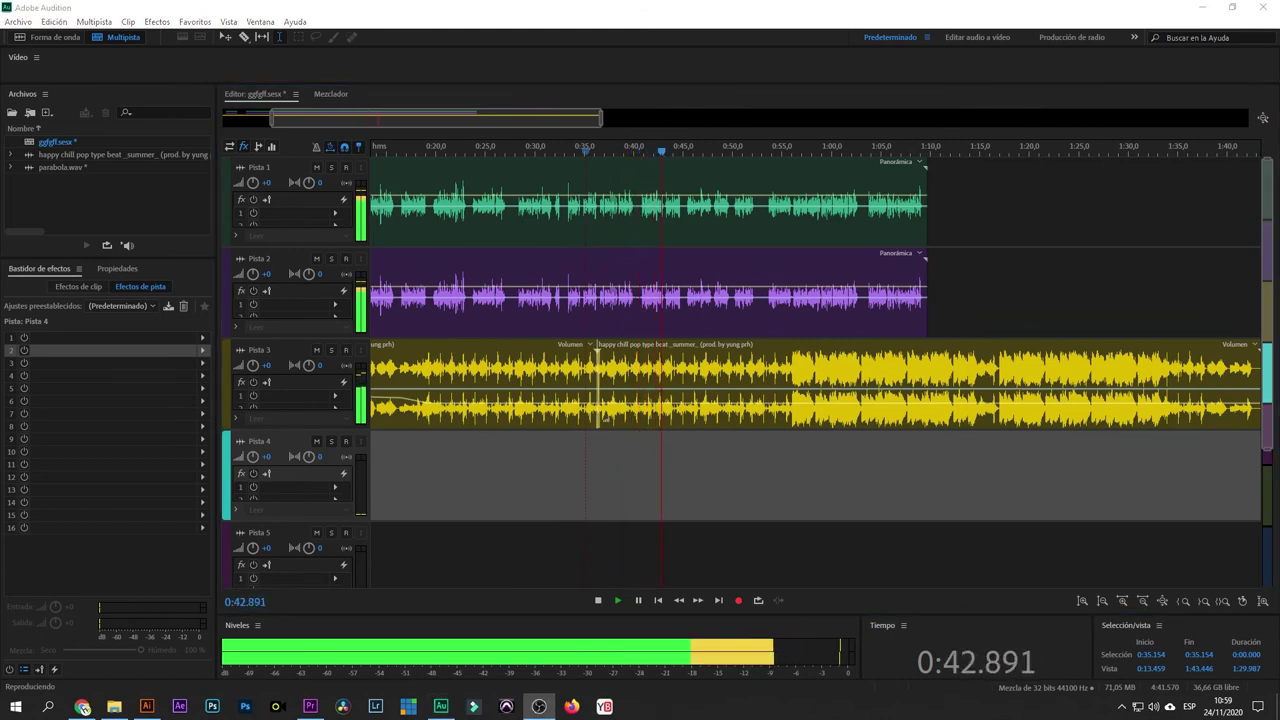
click(728, 497)
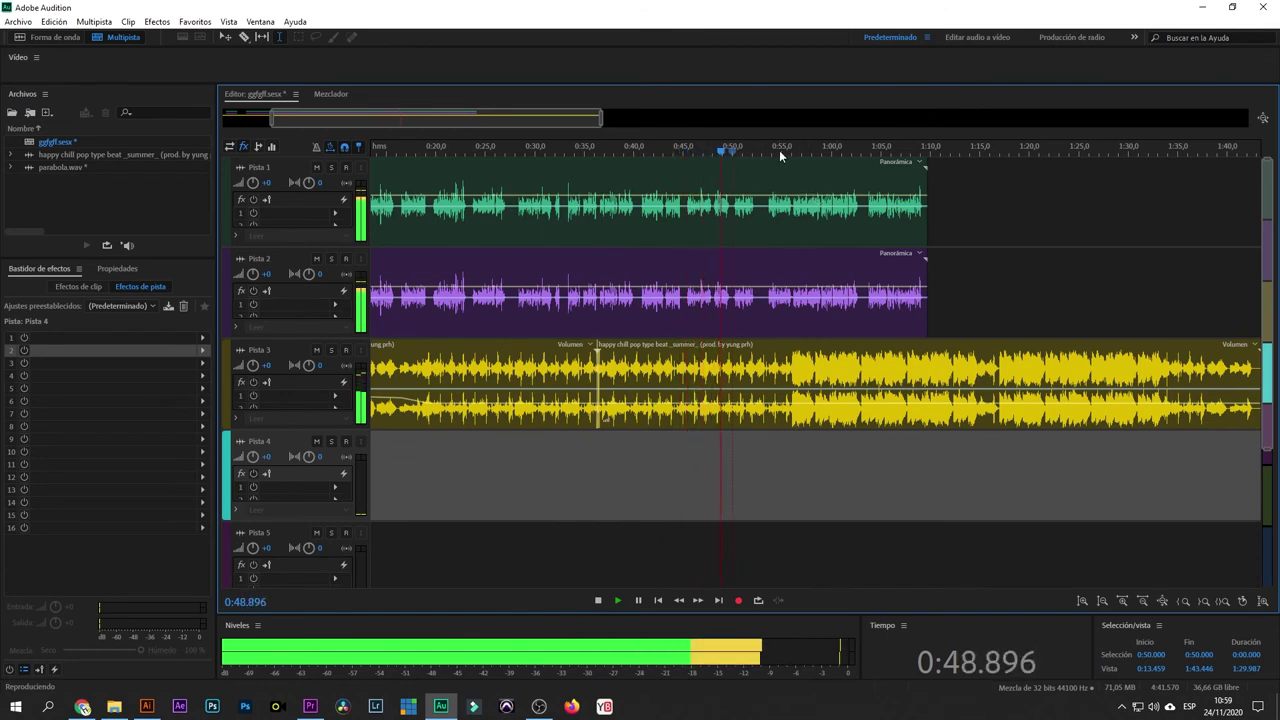
- Cut the pause after about 0:52.5 from Pista 1 and Pista 2, and move the remaining voice clips to start at about 0:52.9
scroll(790, 149, up, 4)
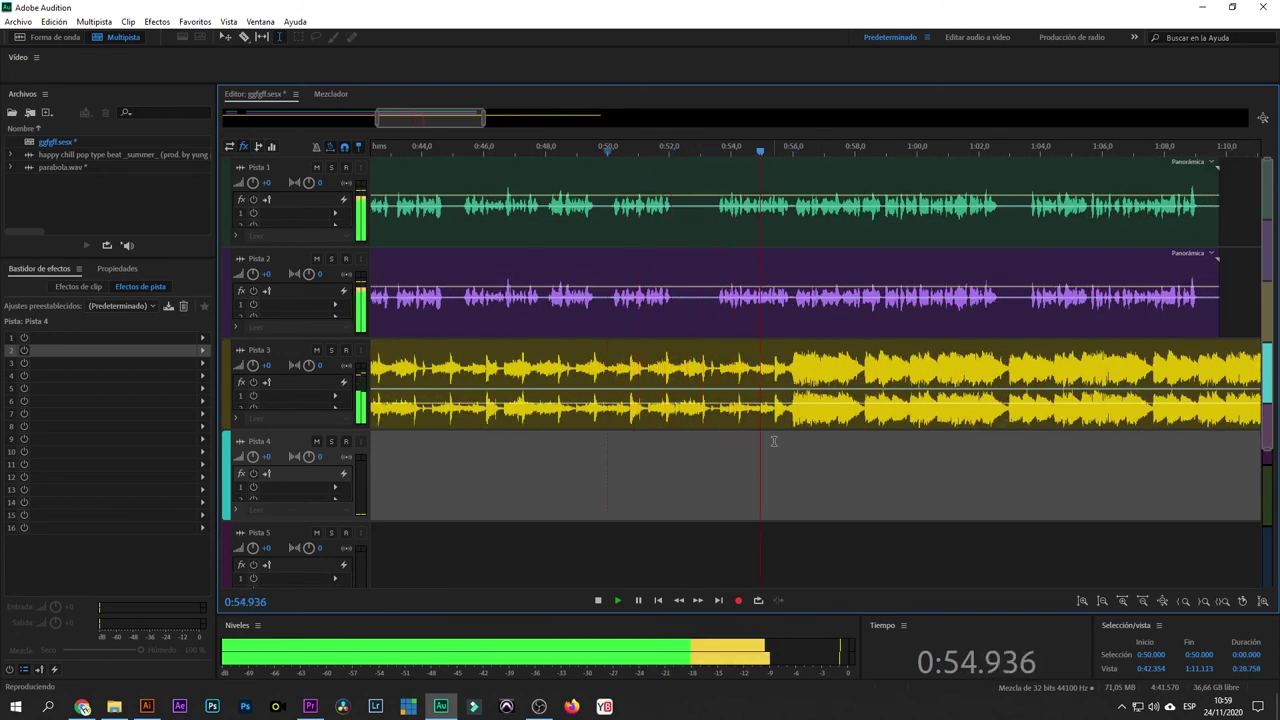
drag(684, 237, 708, 268)
key(Delete)
click(696, 221)
drag(697, 221, 732, 264)
click(677, 456)
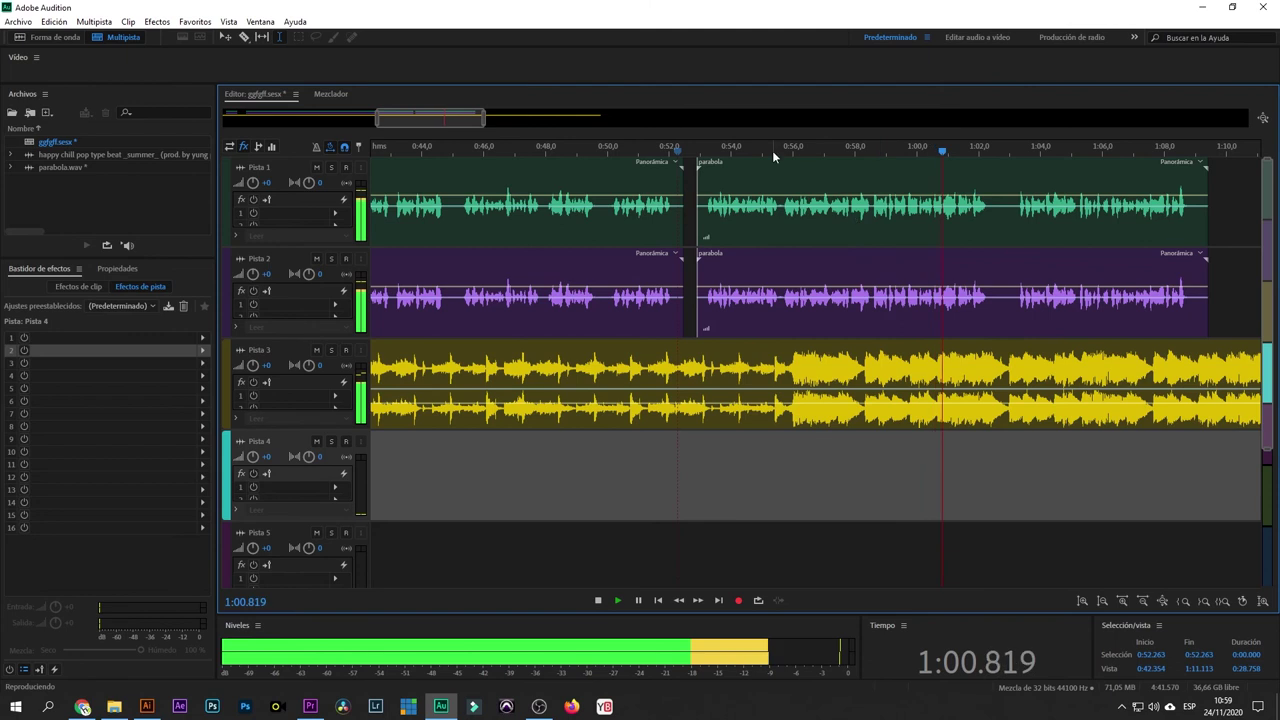
- Delete the Pista 3 music between about 0:56 and 1:17, and move the last music clip to start at about 0:56
scroll(768, 145, down, 3)
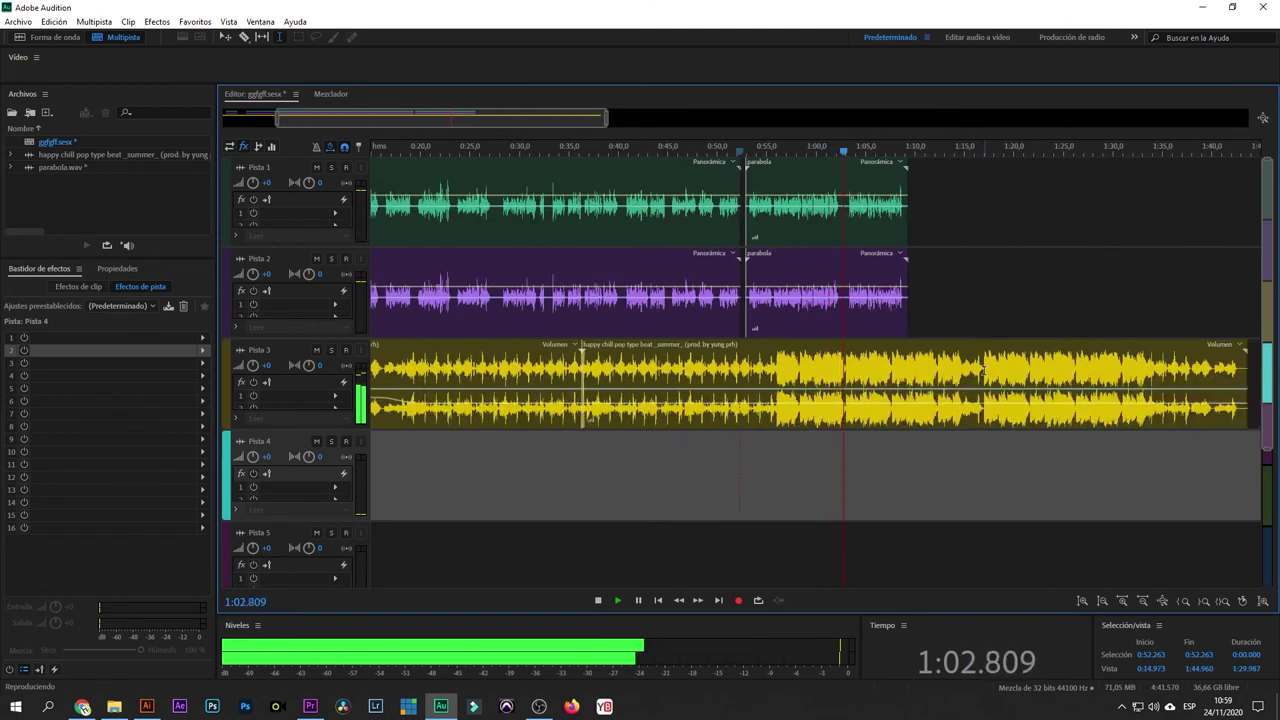
drag(983, 372, 775, 408)
key(Delete)
click(623, 480)
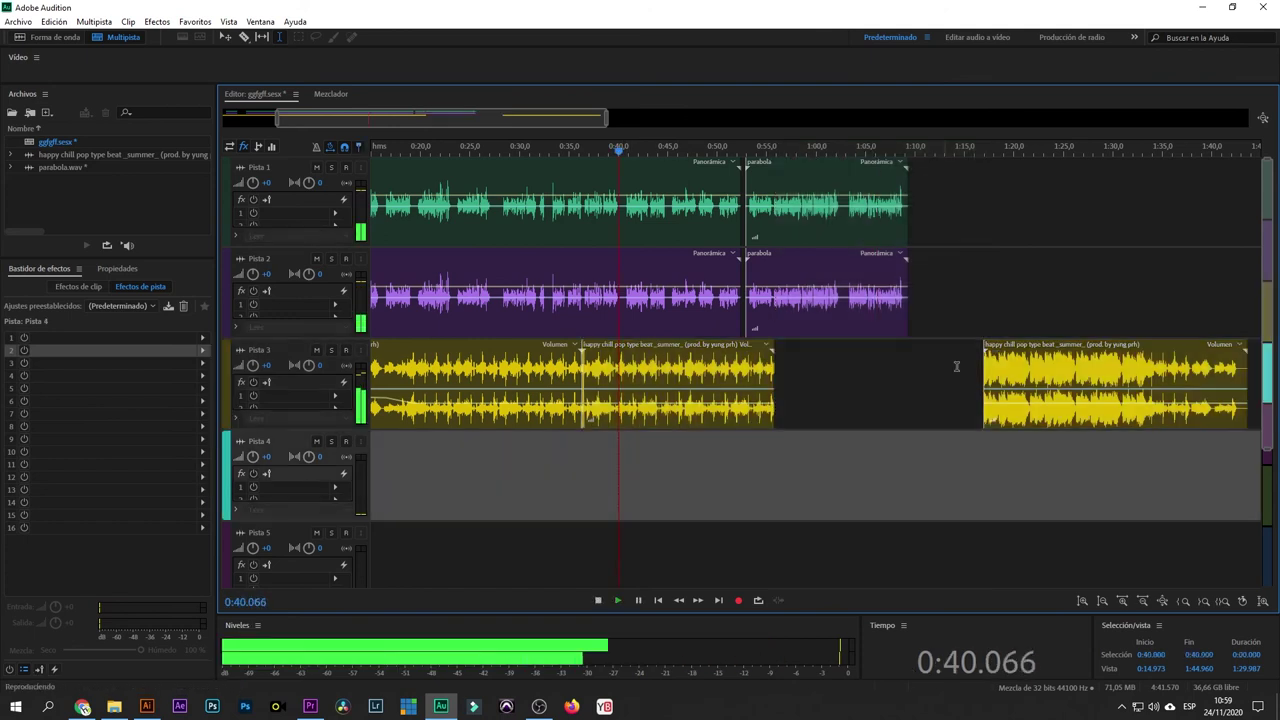
drag(1018, 350, 810, 356)
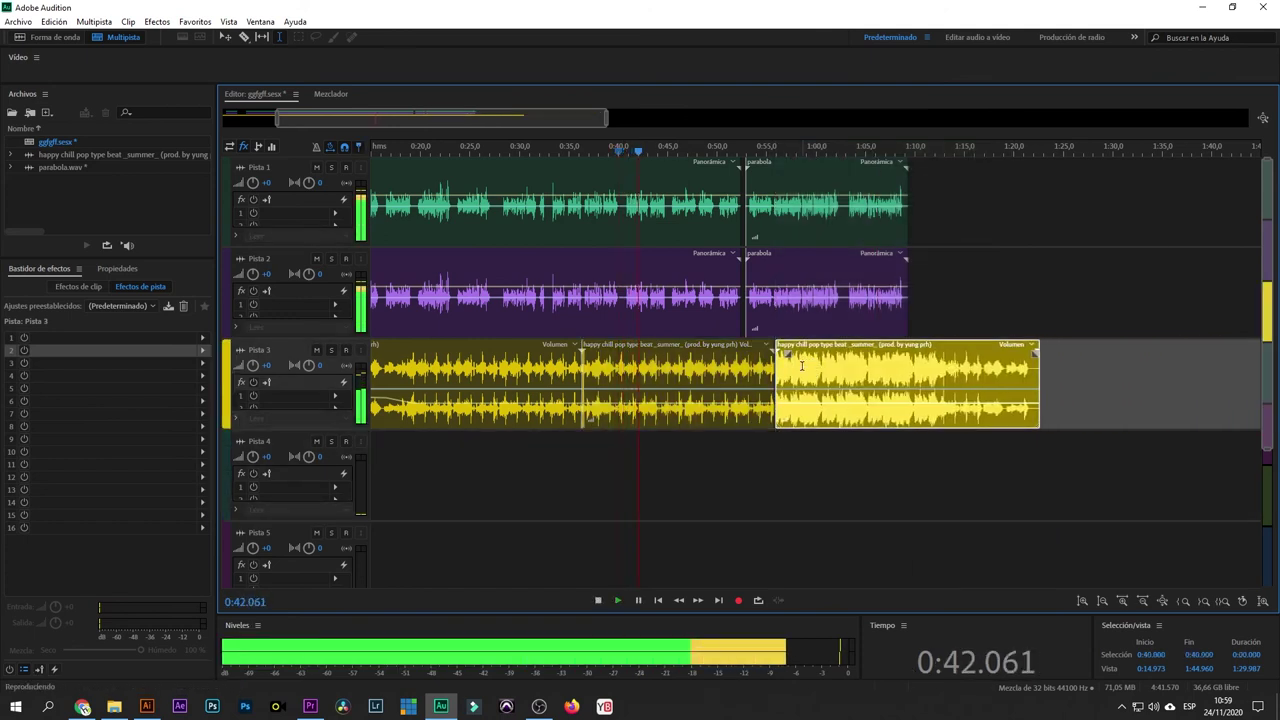
- Play the passage from about 0:52.5 and from 0:54 to check the voice cut and the music join at 0:56
key(space)
drag(742, 481, 746, 481)
key(space)
scroll(852, 149, up, 4)
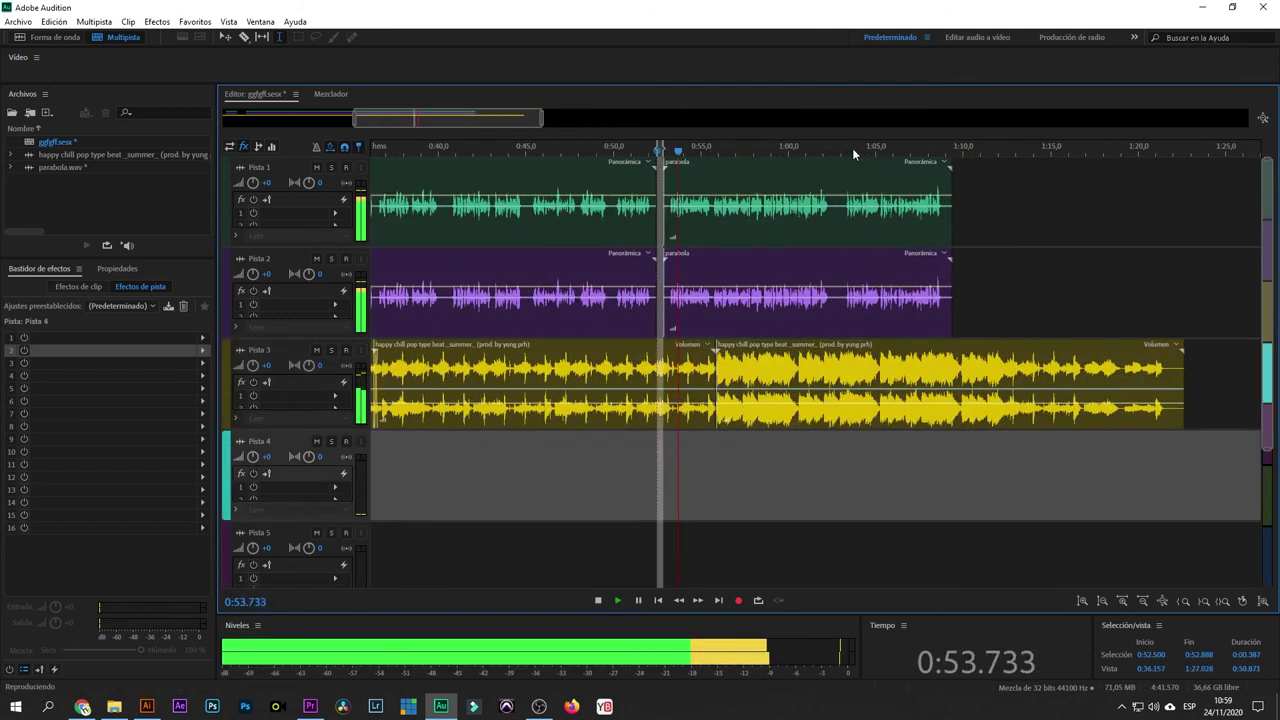
click(557, 442)
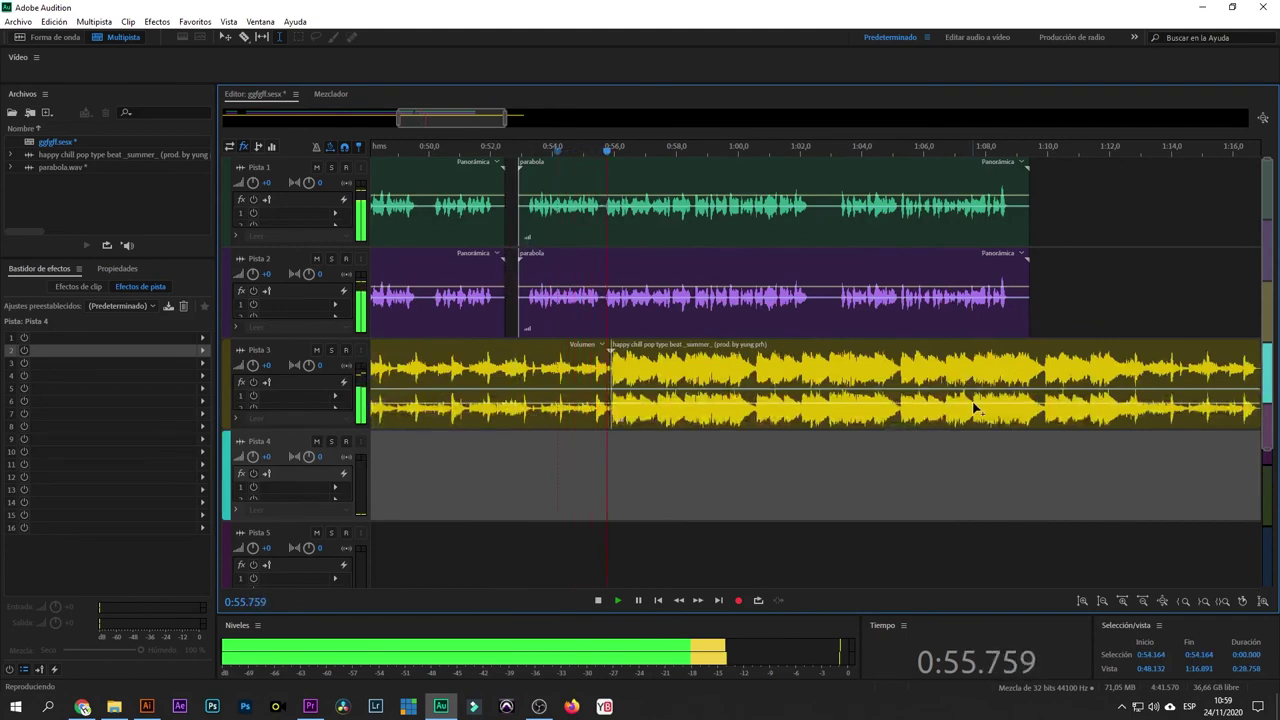
- Add volume keyframes to the last Pista 3 music clip, at -14.3 dB near 1:08 and rising to a louder level at about 1:09.4
click(968, 405)
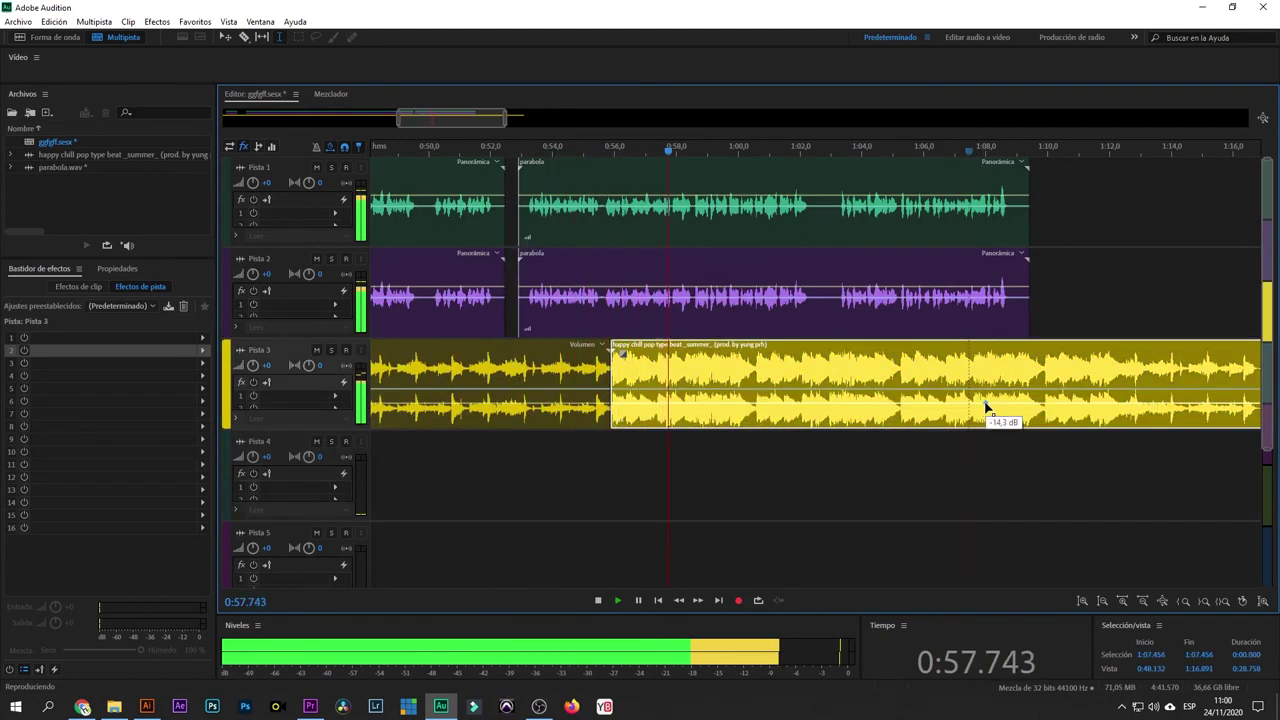
click(1029, 392)
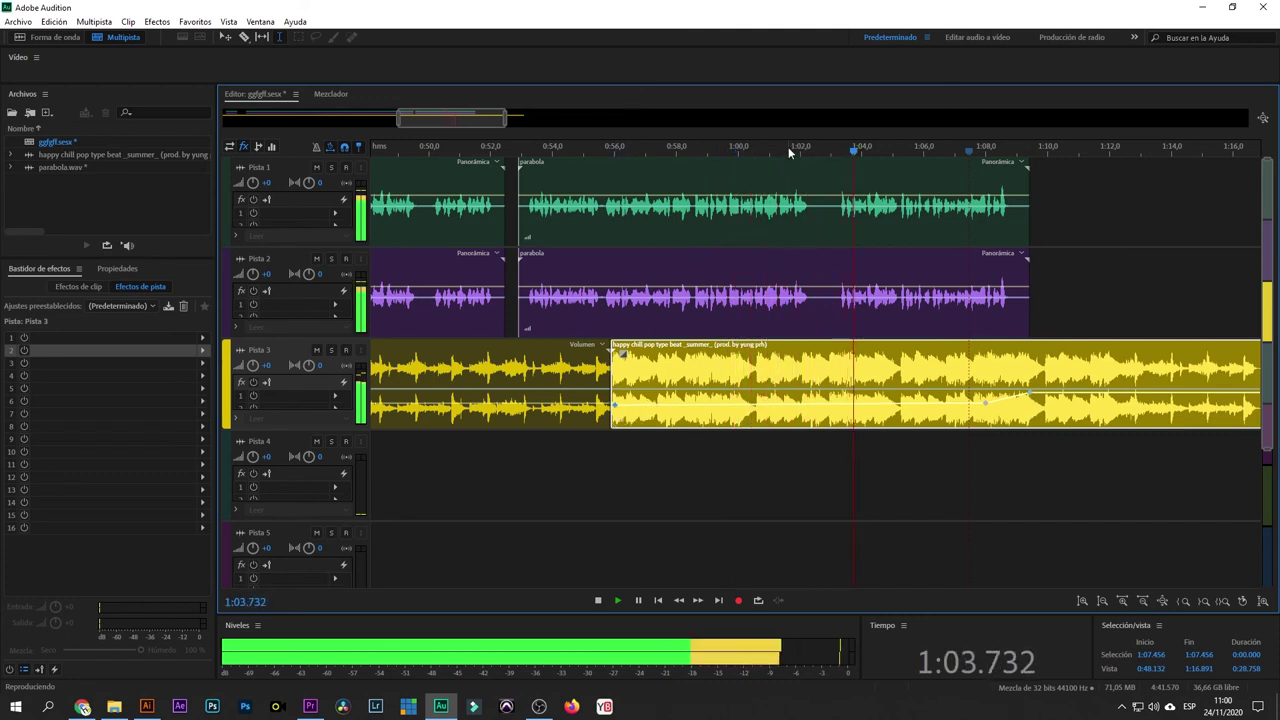
scroll(788, 147, down, 3)
scroll(926, 150, up, 4)
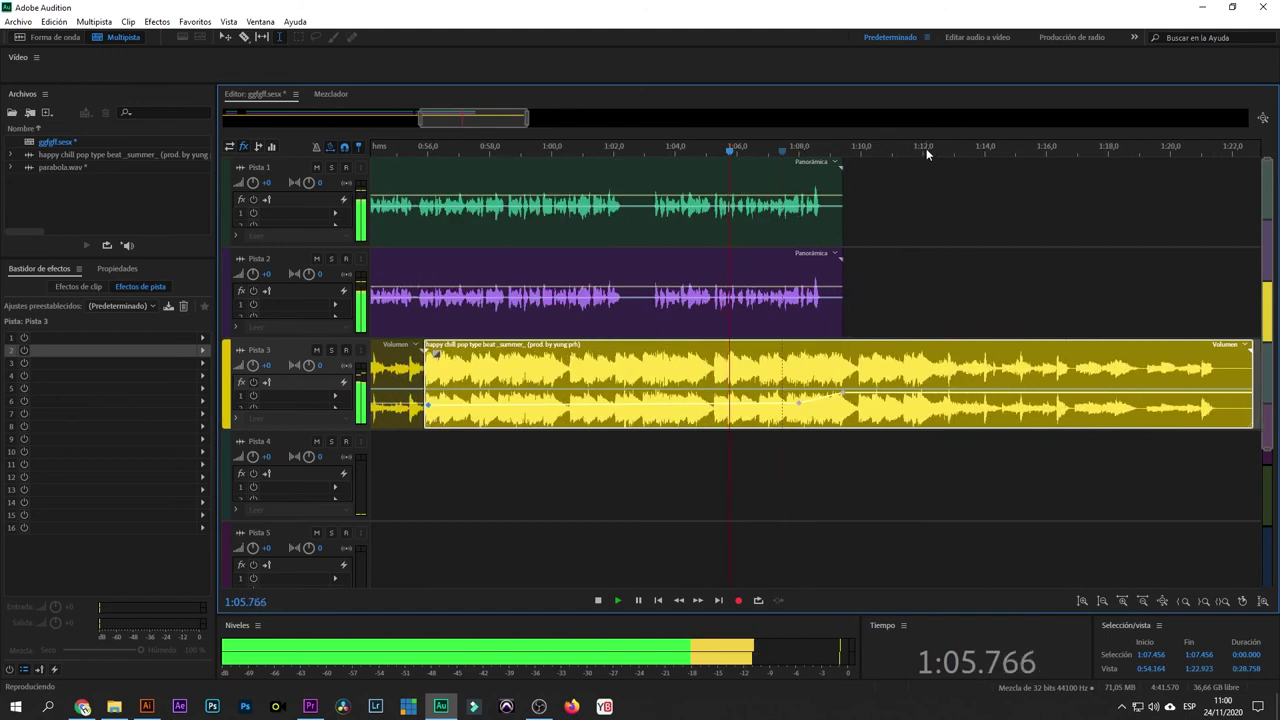
- Raise the volume keyframe at about 1:09.4 on the last Pista 3 music clip and play the fade-up to about 1:12
drag(735, 396, 783, 386)
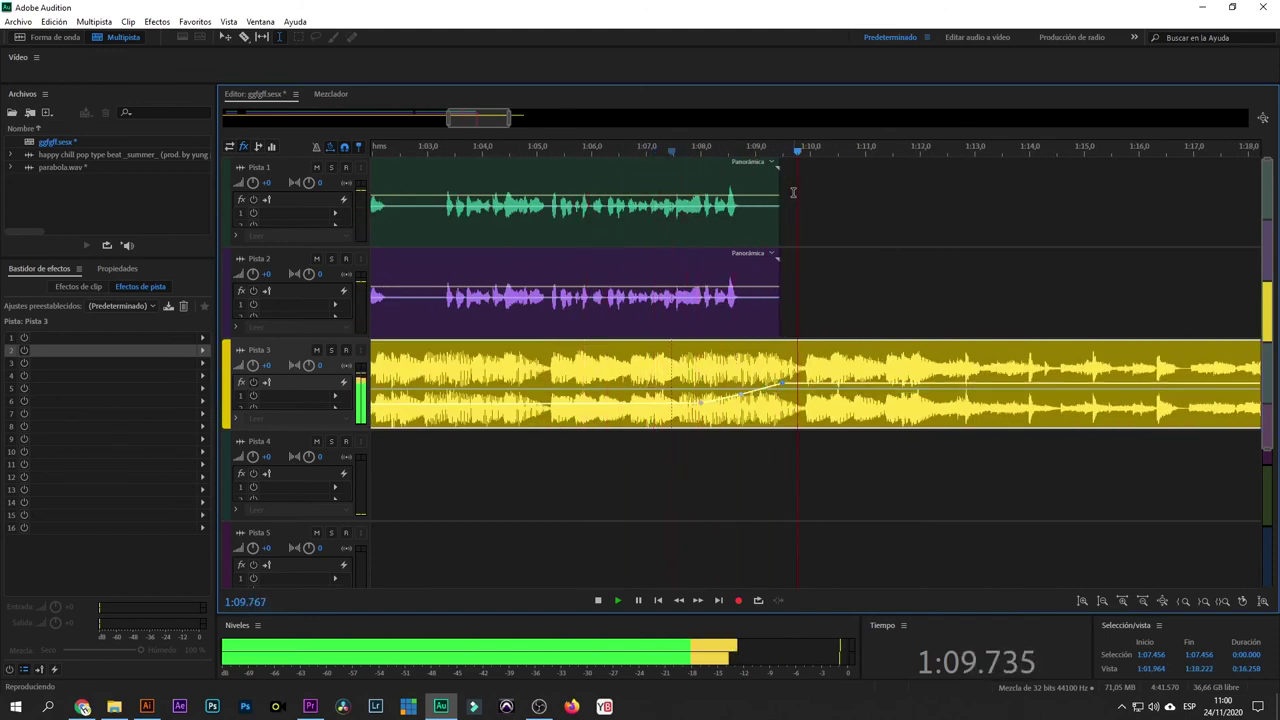
scroll(799, 150, down, 3)
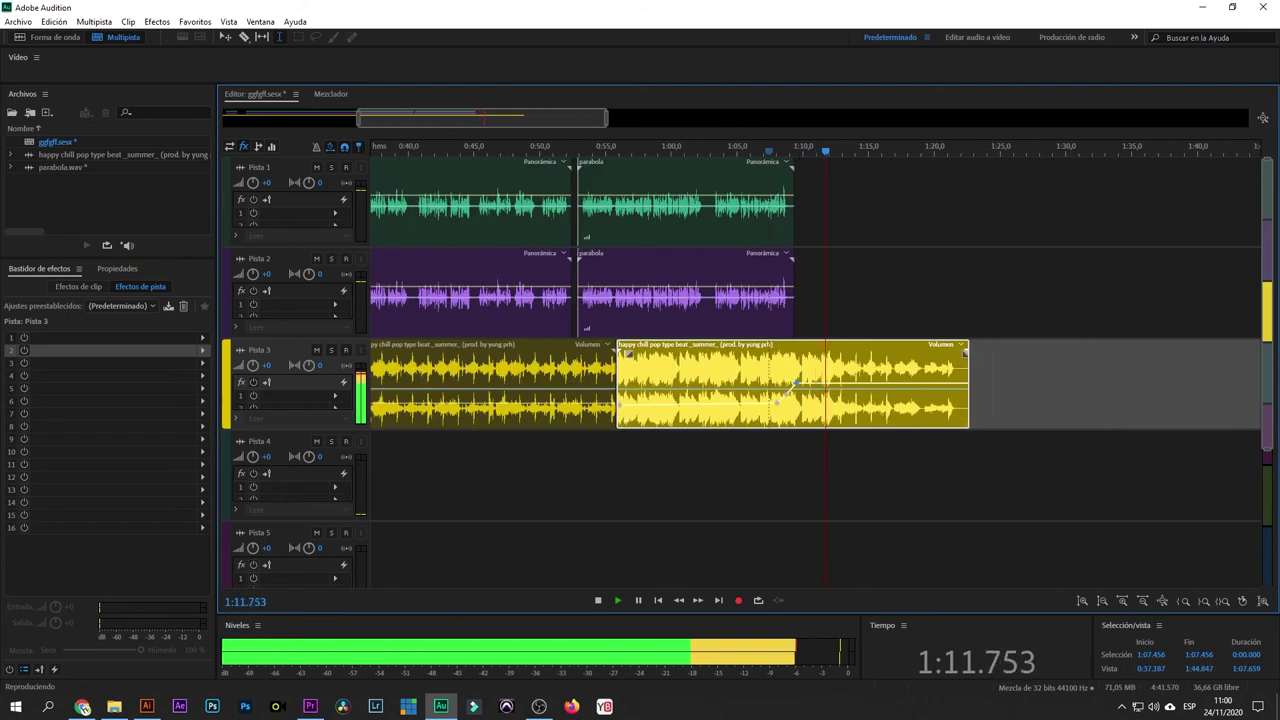
key(space)
click(539, 706)
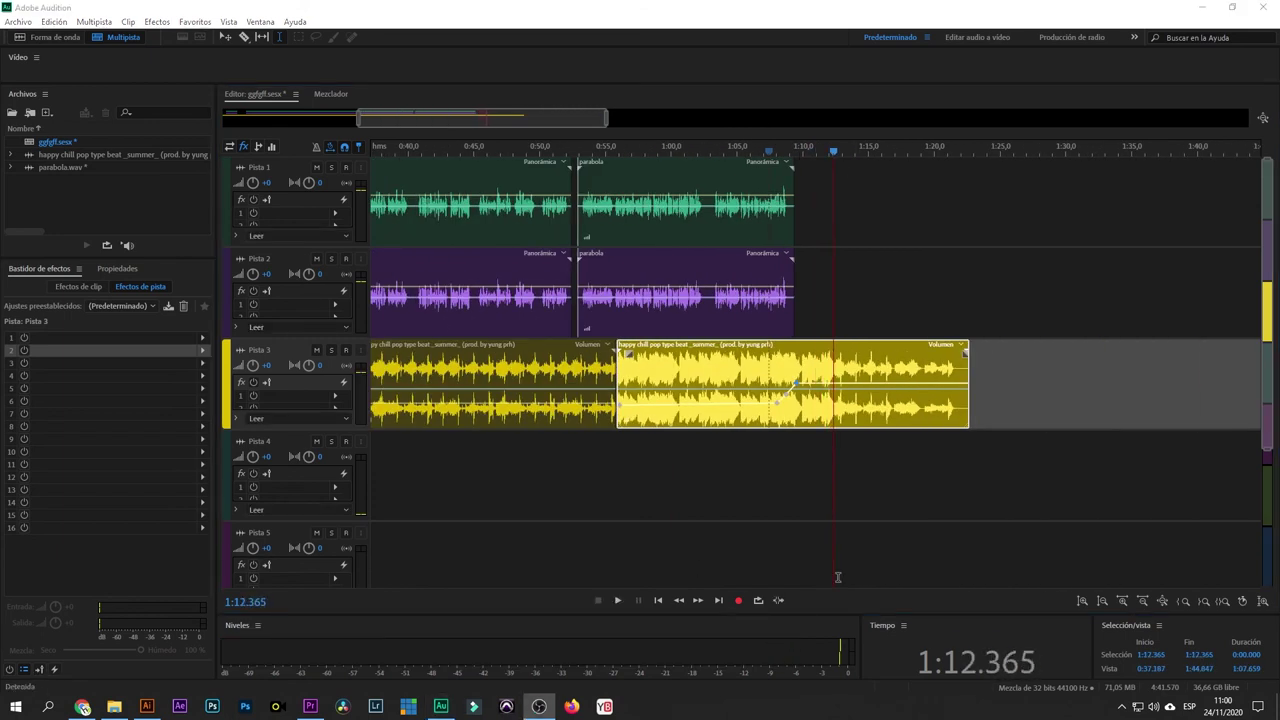
- Mix down the complete multitrack session to a new audio file
click(933, 479)
scroll(960, 400, down, 2)
scroll(990, 151, down, 1)
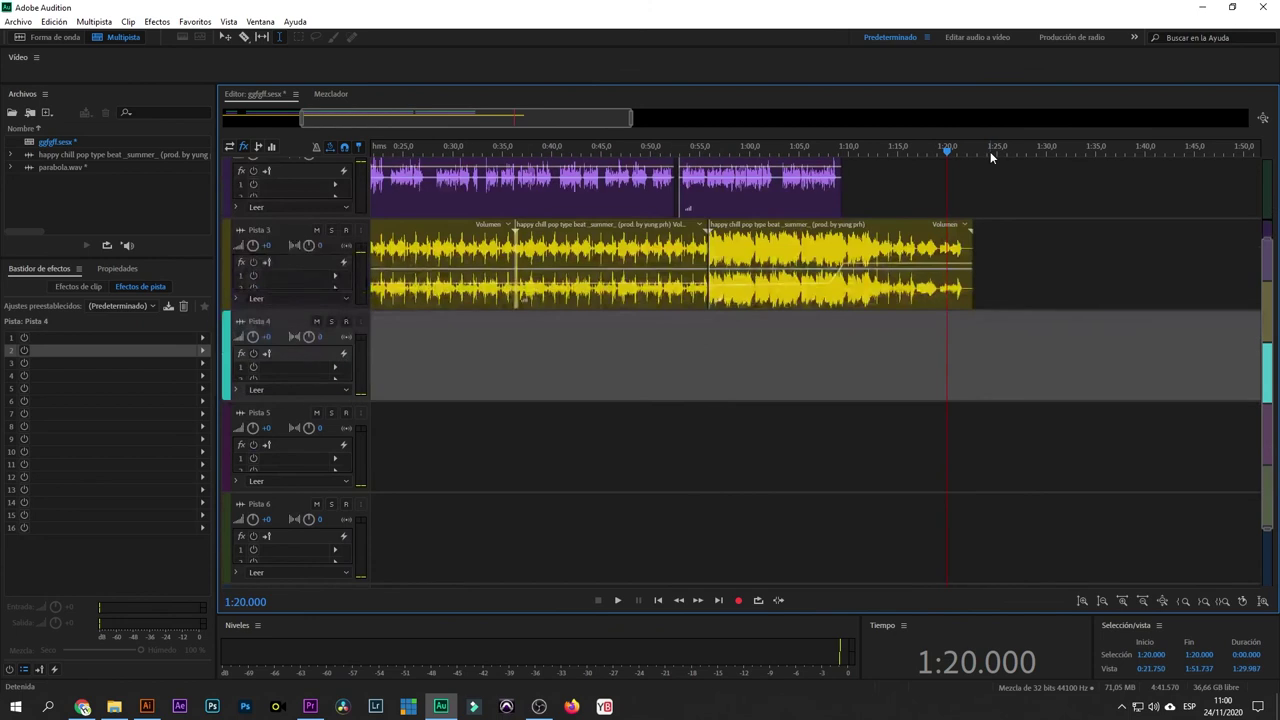
scroll(1005, 243, up, 3)
scroll(1008, 146, down, 2)
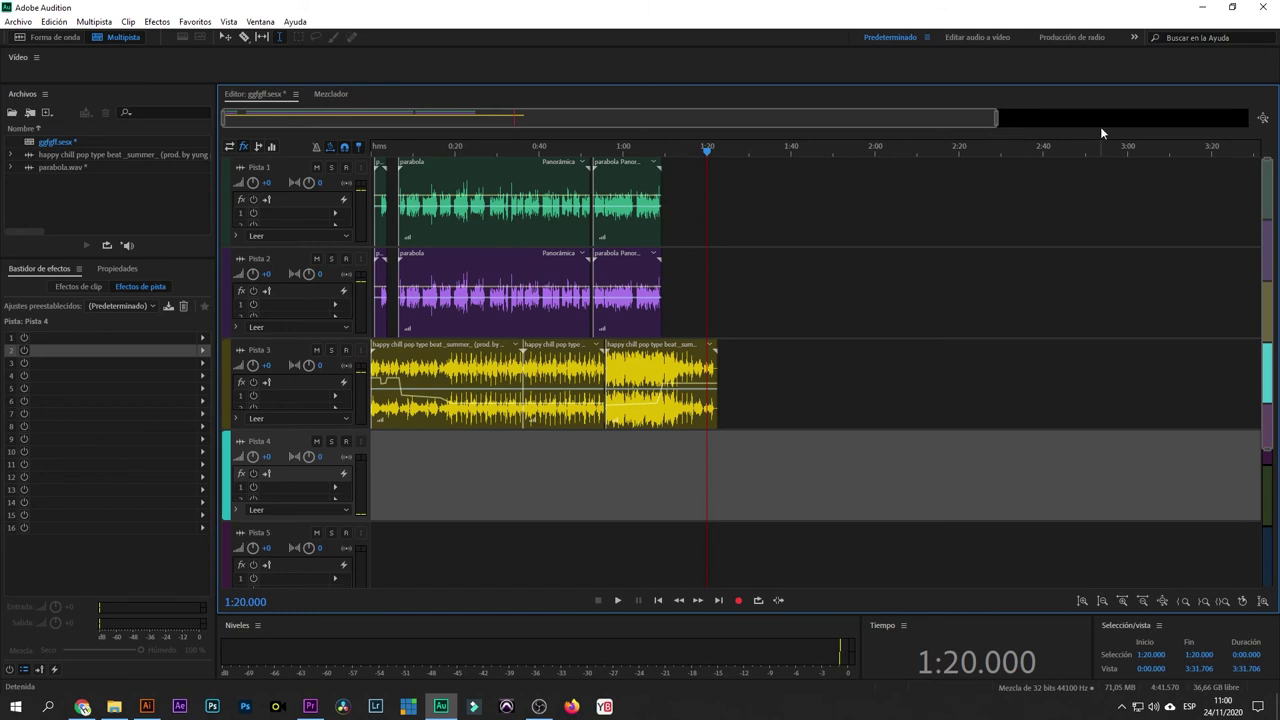
click(94, 21)
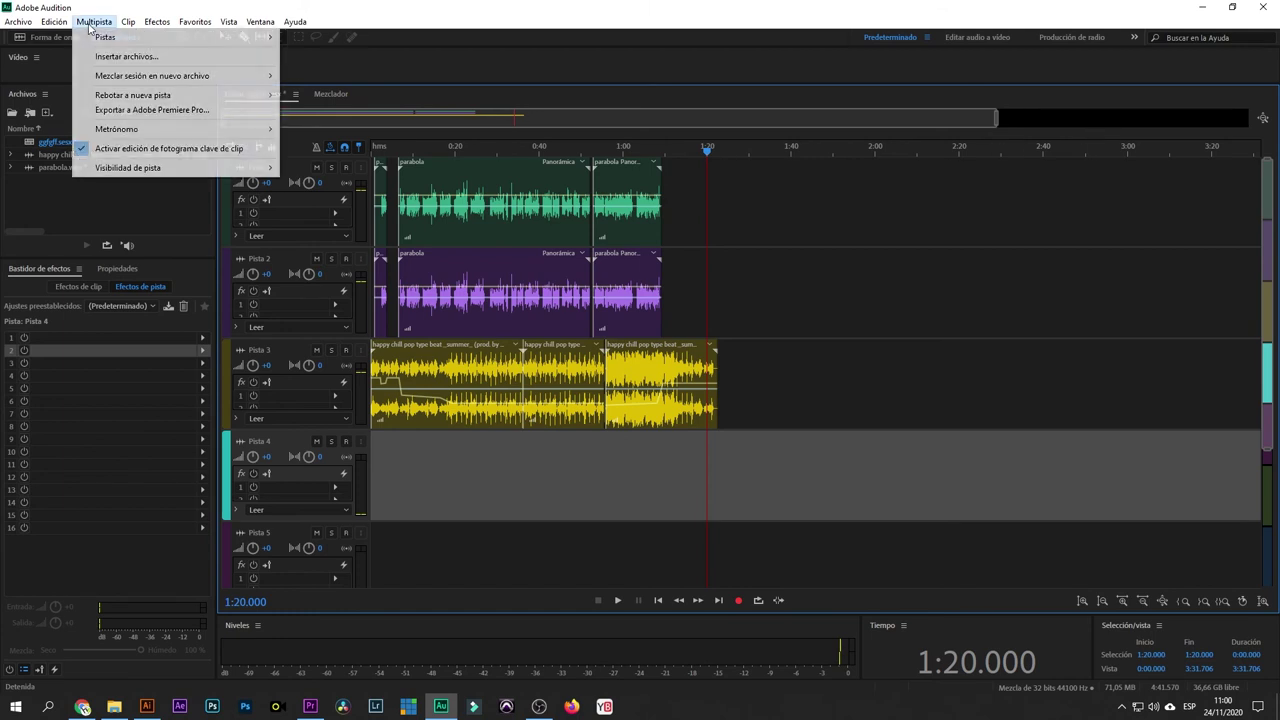
mouse_move(251, 76)
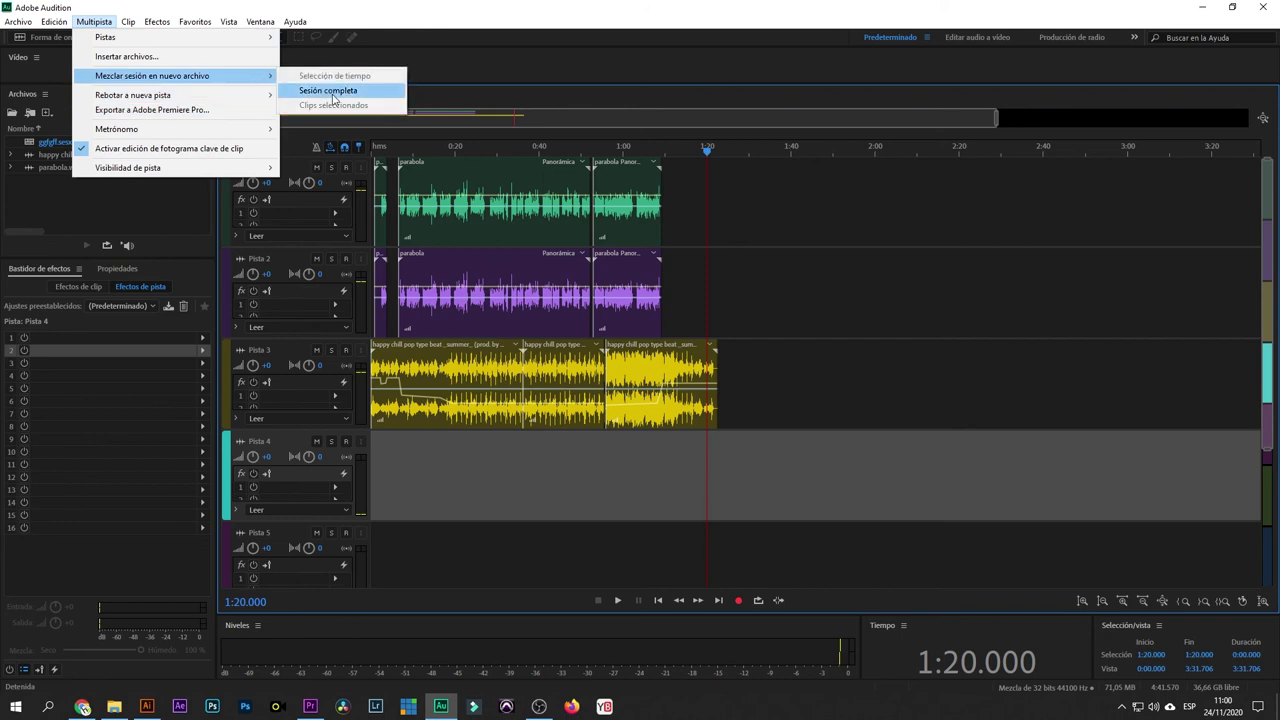
click(330, 91)
- Select the whole mixdown and play its first two seconds
key(ctrl+a)
key(space)
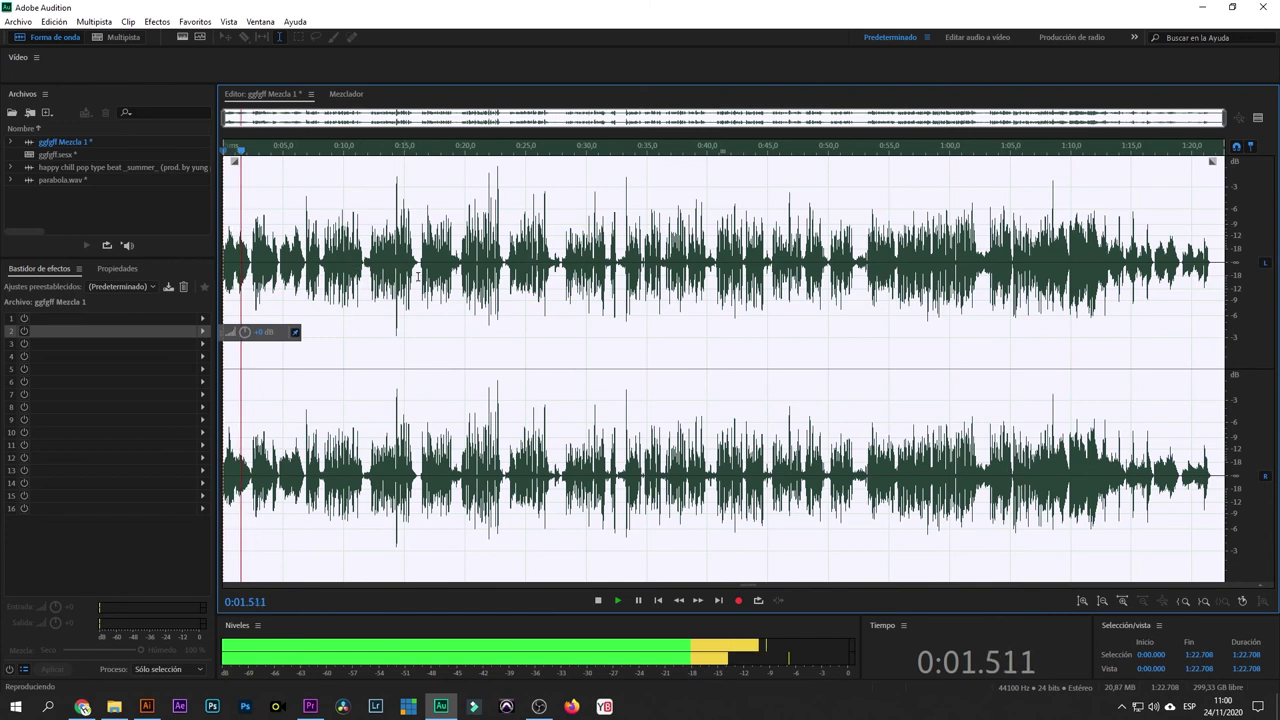
key(space)
- Copy the first 4 seconds of the mixdown and paste them at its very beginning
scroll(252, 272, up, 6)
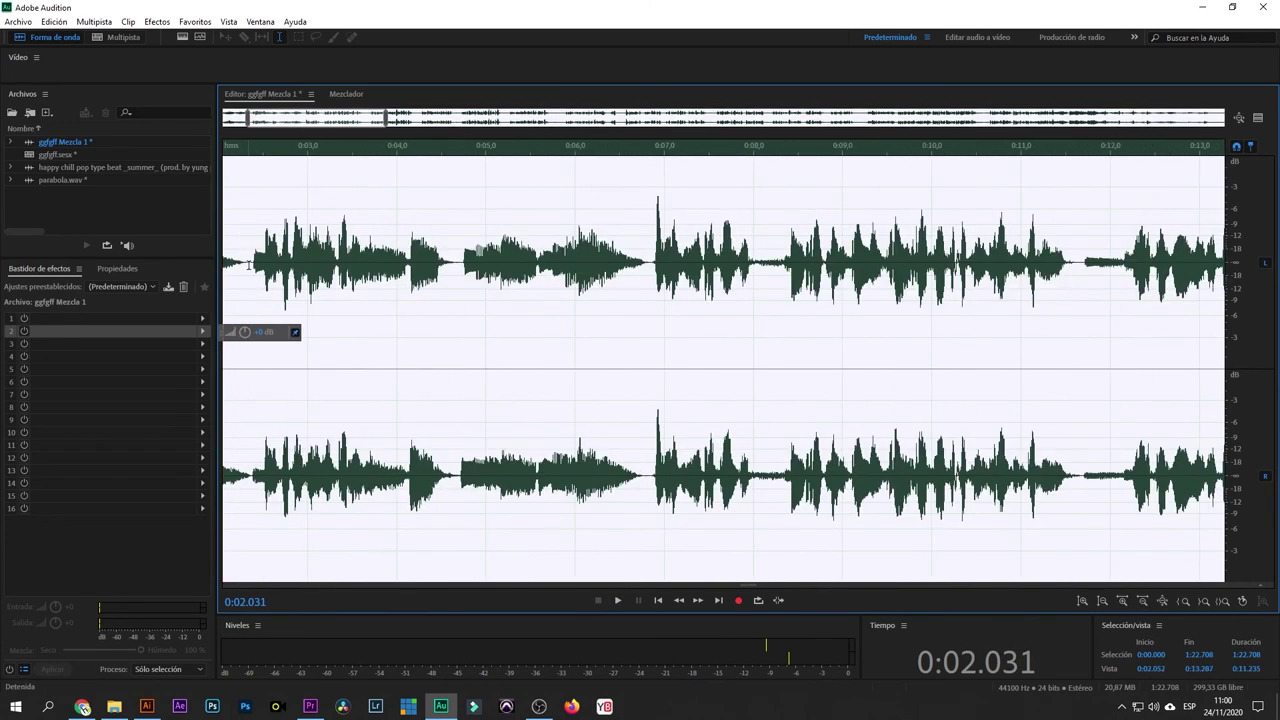
click(396, 271)
key(shift+Home)
key(ctrl+c)
click(431, 286)
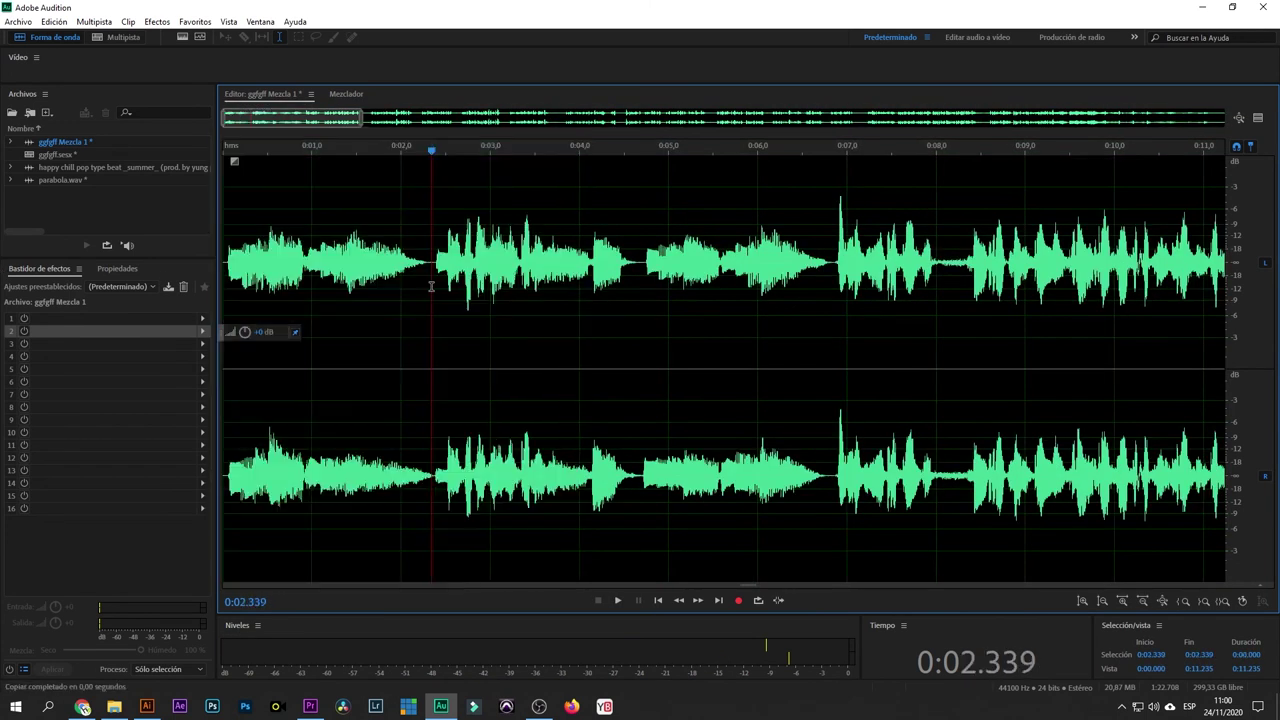
key(Home)
key(ctrl+v)
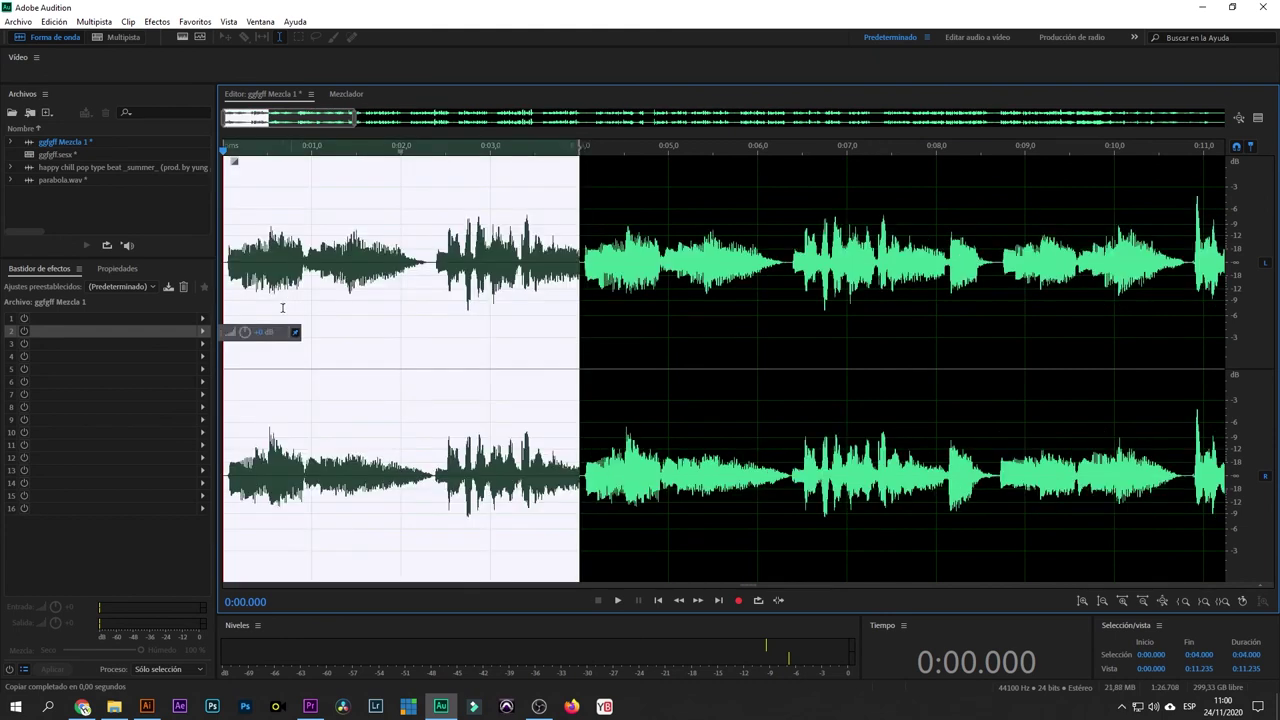
- Lower the pasted 4-second section to silence and trim the sliver of silence just before the music at about 0:04
drag(243, 333, 4, 542)
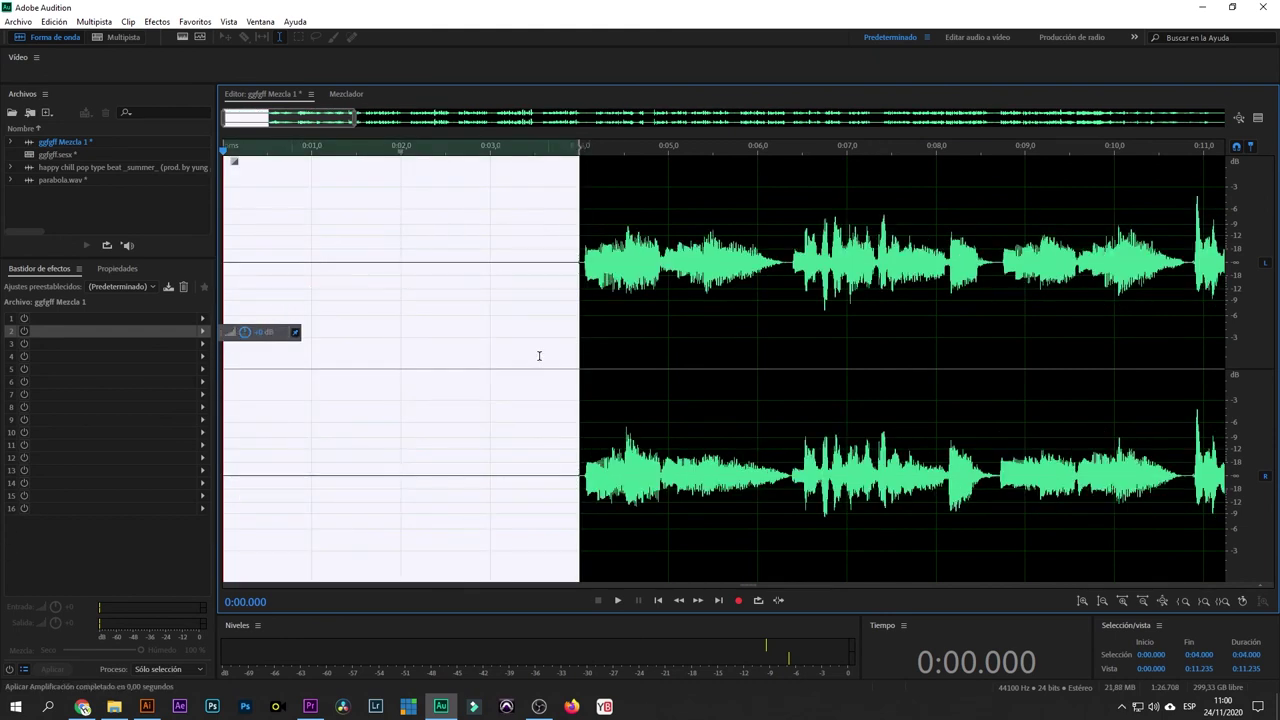
click(522, 348)
scroll(602, 289, up, 2)
click(544, 270)
scroll(603, 340, down, 5)
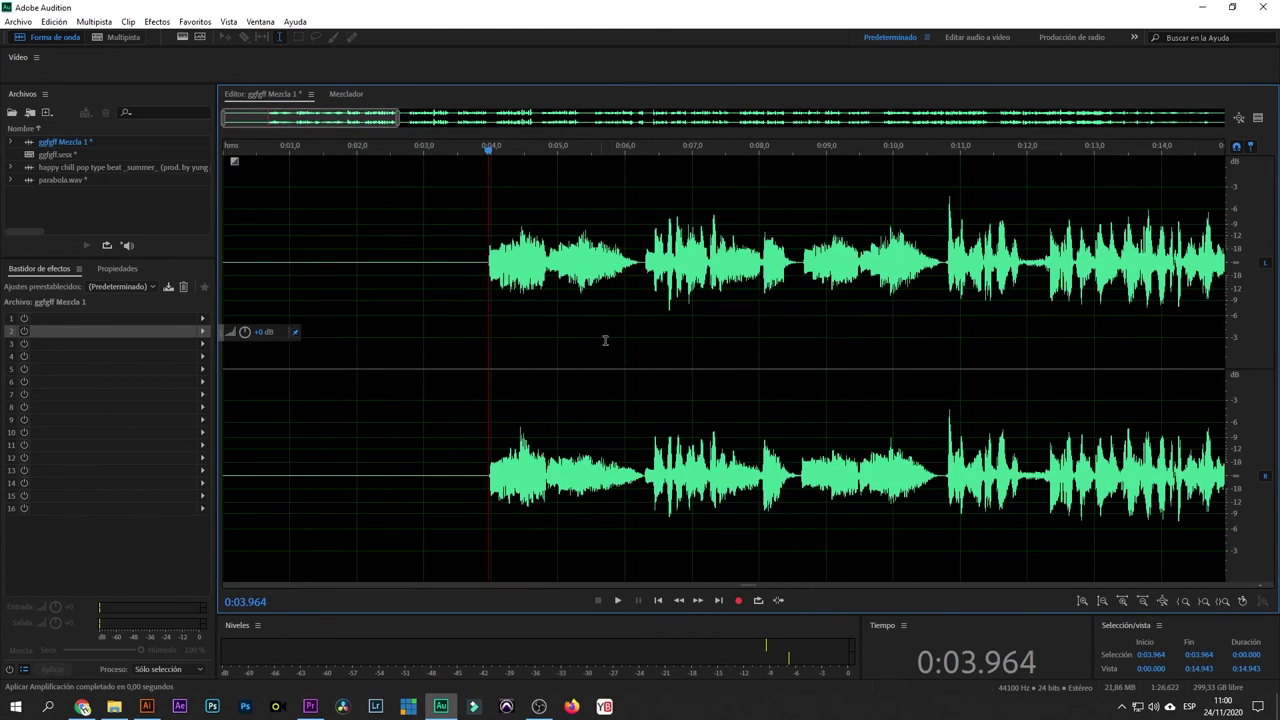
- Play the mixdown from about 0:19 and again from about 0:17 to check how it sounds
key(space)
click(628, 341)
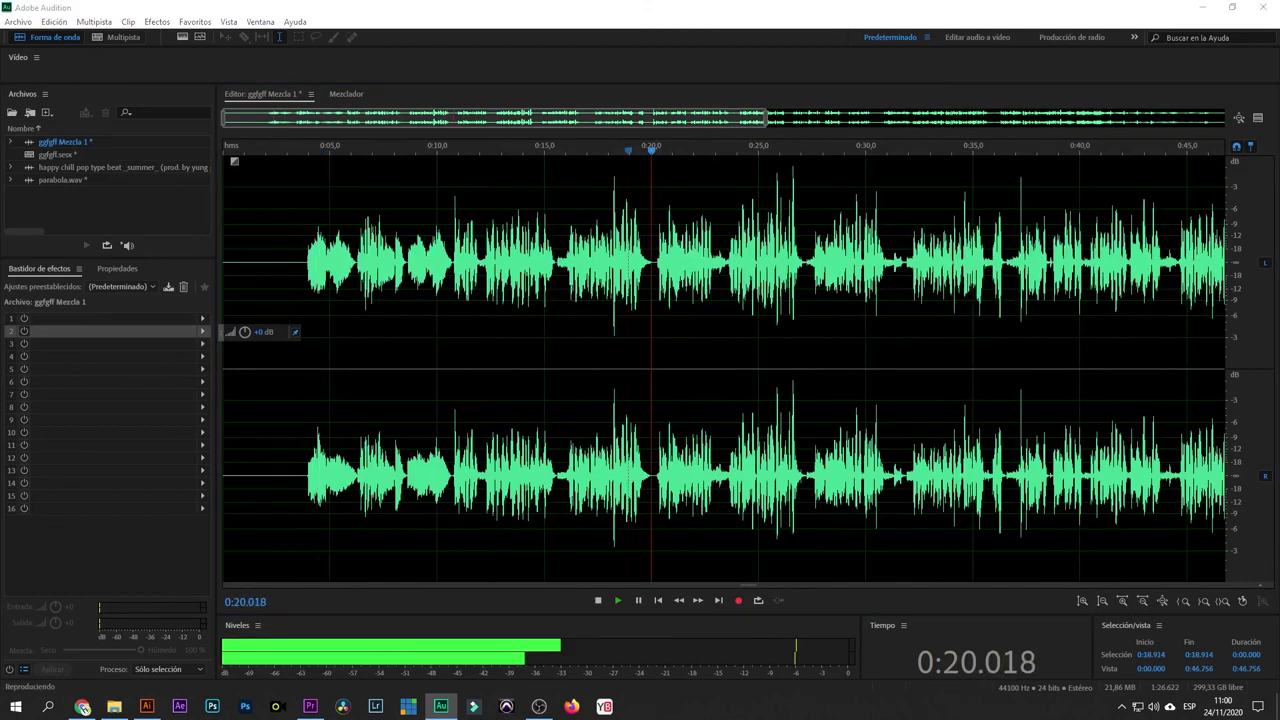
click(597, 298)
key(space)
scroll(613, 304, down, 3)
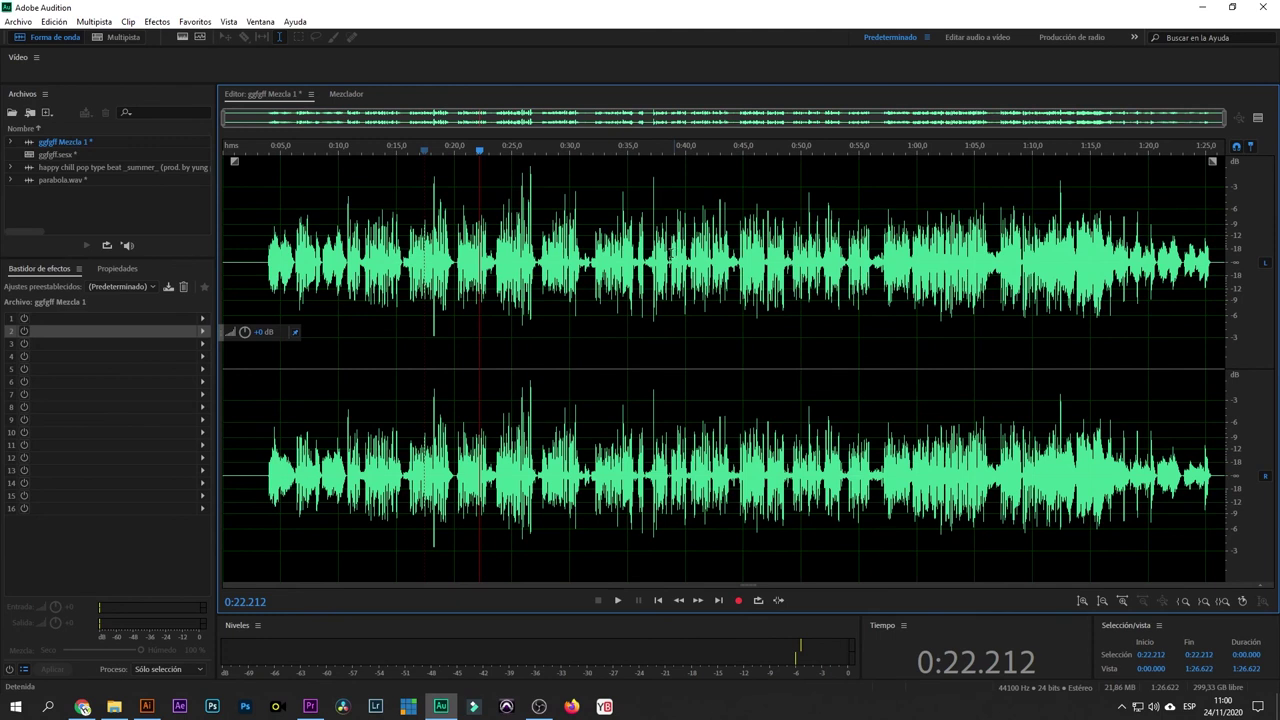
- Load the master hm preset into the effects rack of the mixdown and place the playhead at about 0:17.6
click(117, 287)
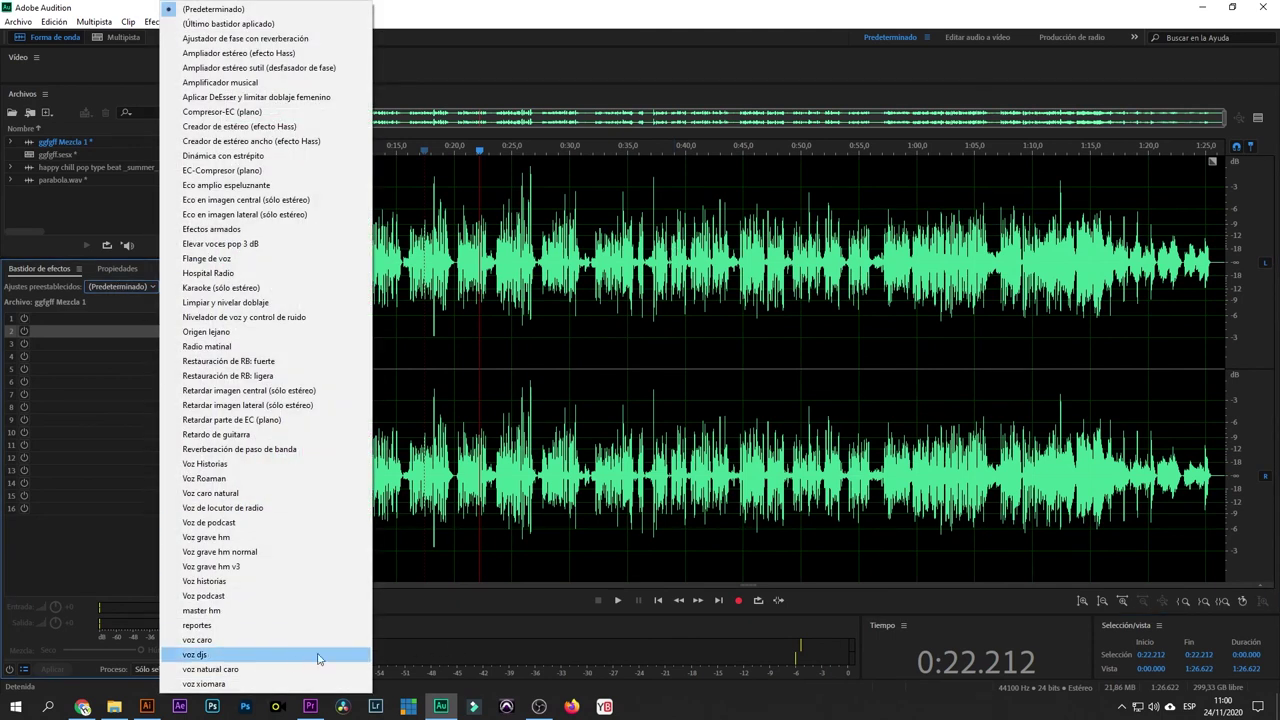
click(230, 612)
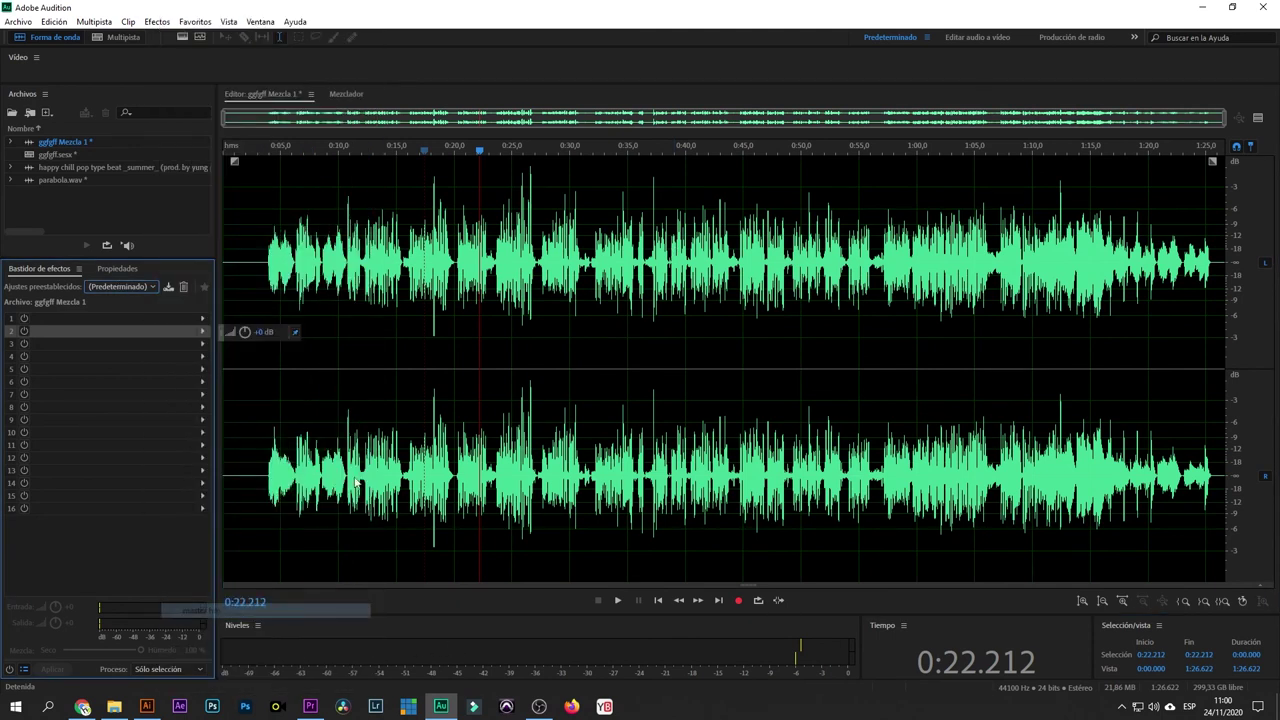
click(426, 377)
- Examine the settings of the Virtual Mix Rack, FabFilter Pro-Q 2 and TR5 Brickwall Limiter effects one after another
double_click(65, 332)
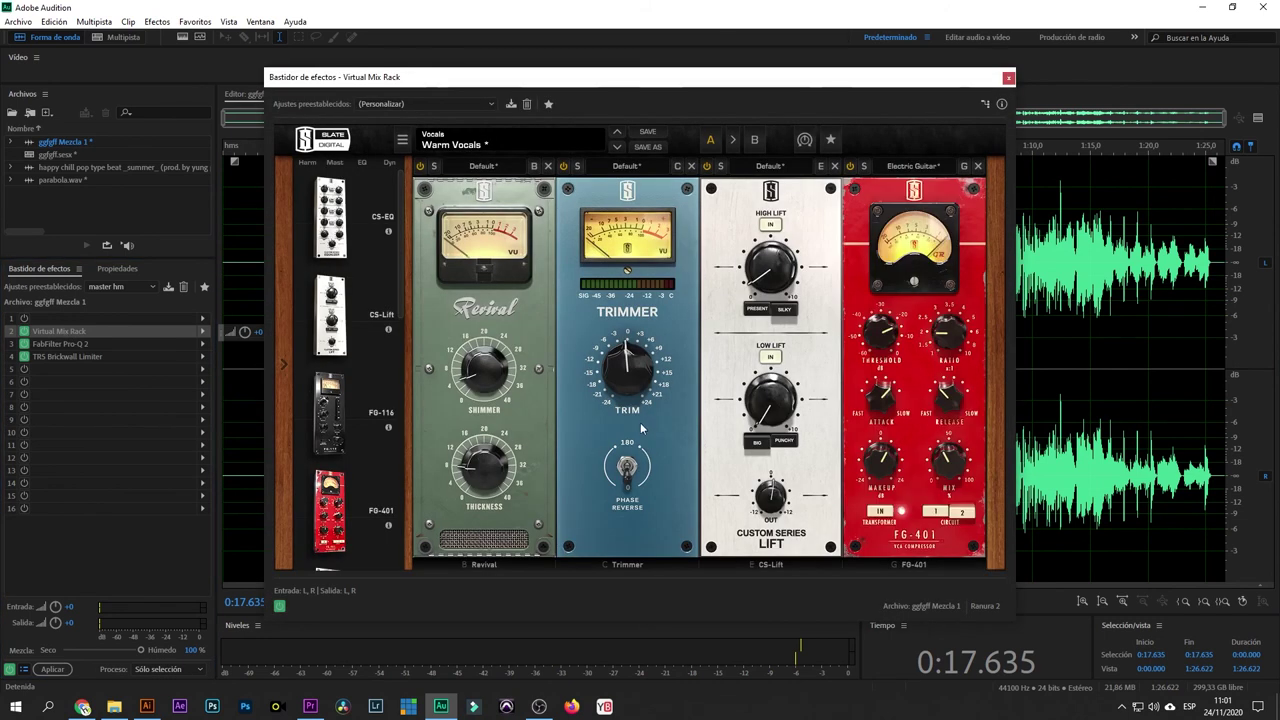
click(1008, 77)
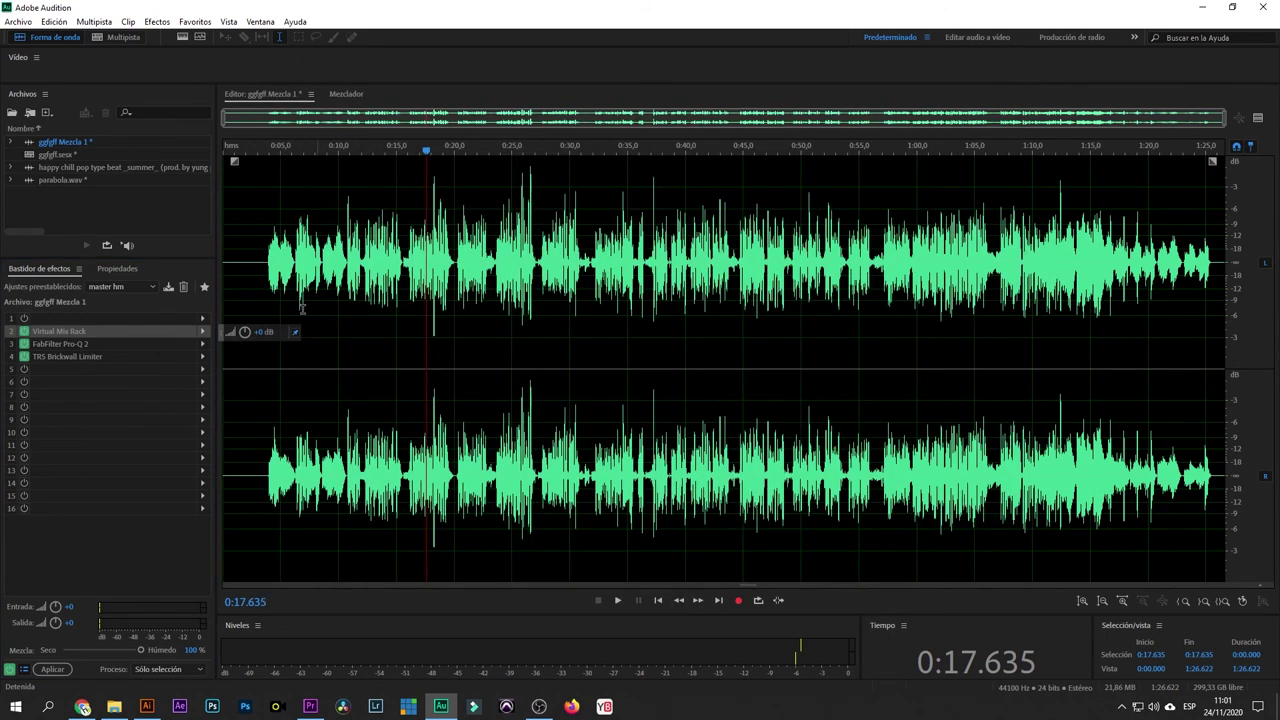
double_click(59, 345)
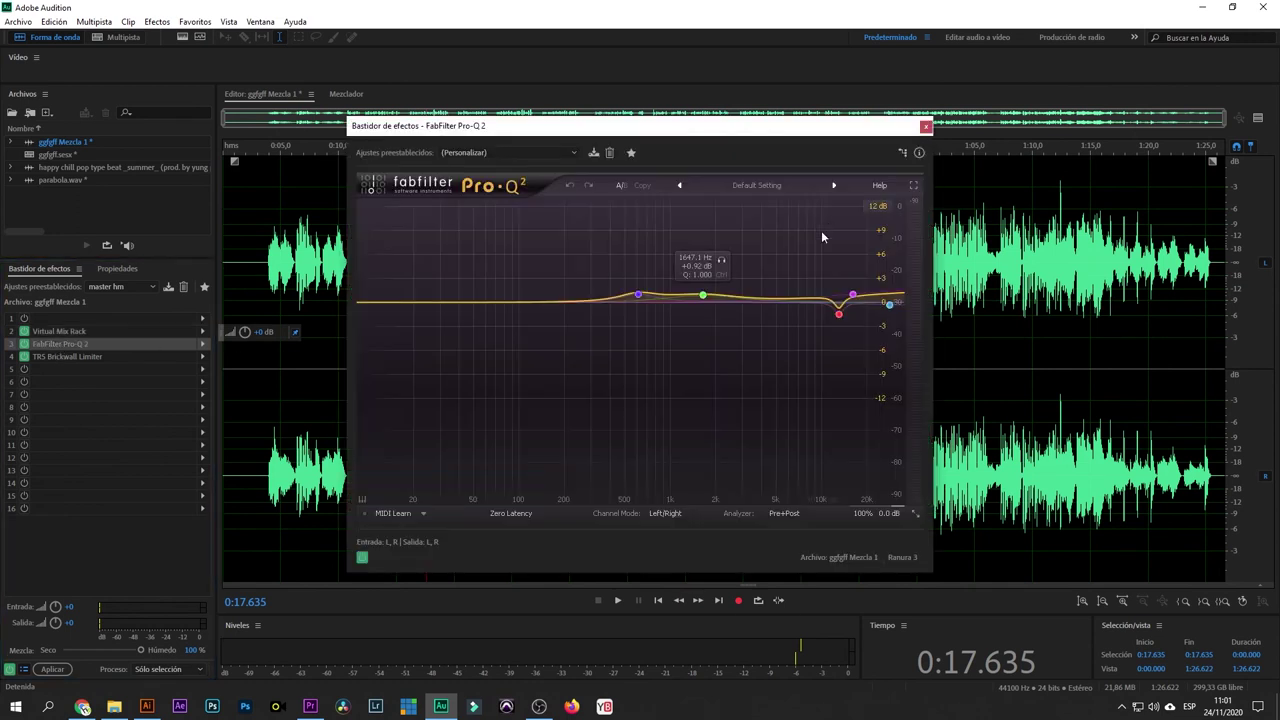
click(925, 127)
double_click(79, 356)
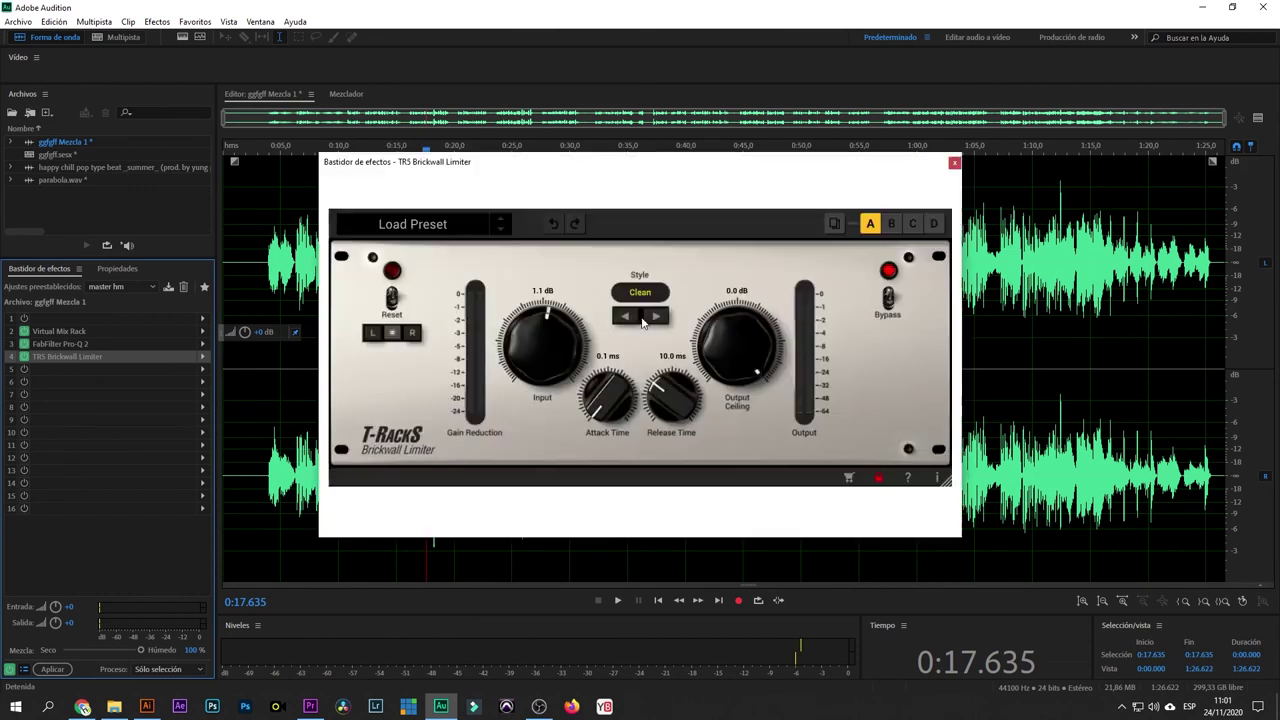
click(954, 163)
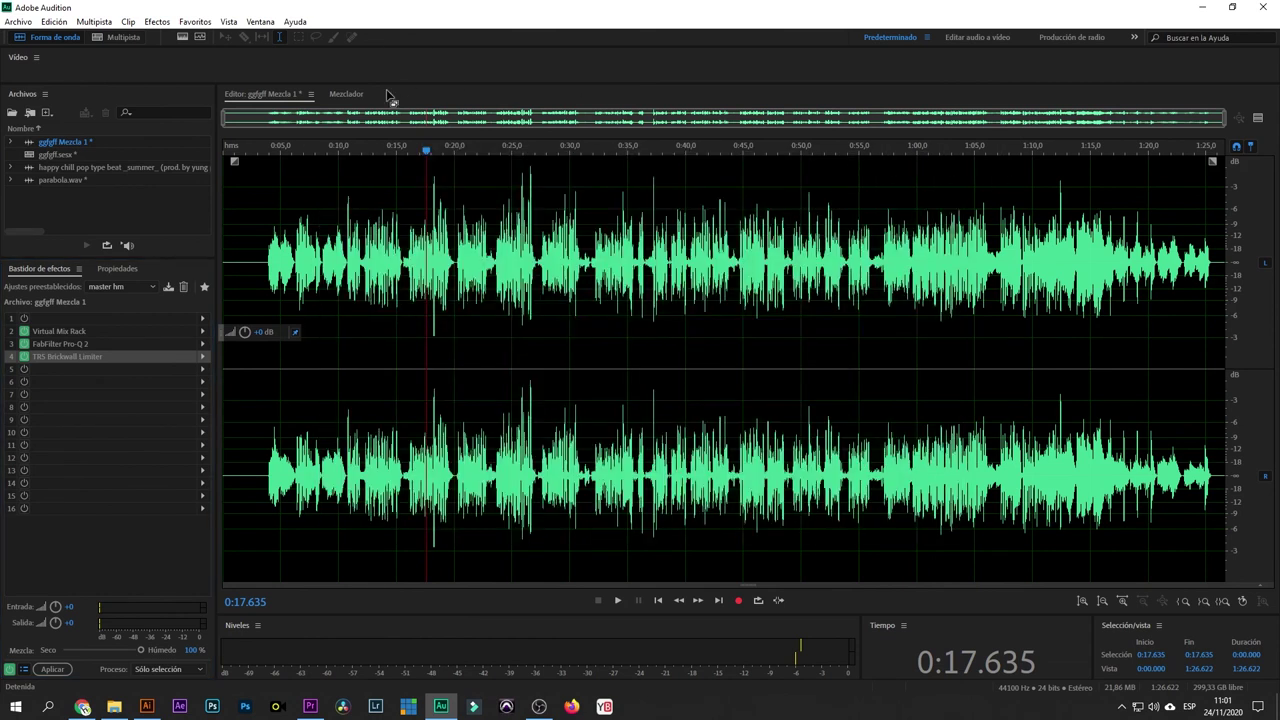
- Show the preview editor for the rack and set the TR5 Brickwall Limiter's input to 2.0 dB
click(1259, 118)
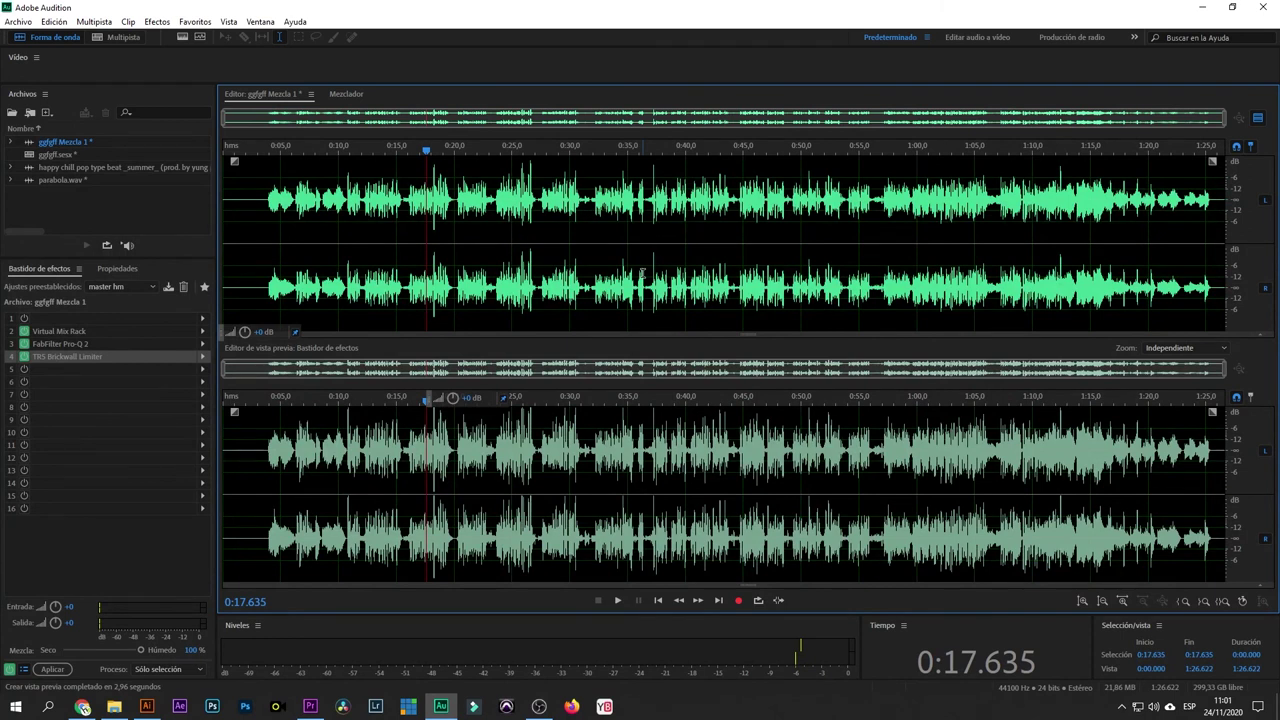
double_click(64, 358)
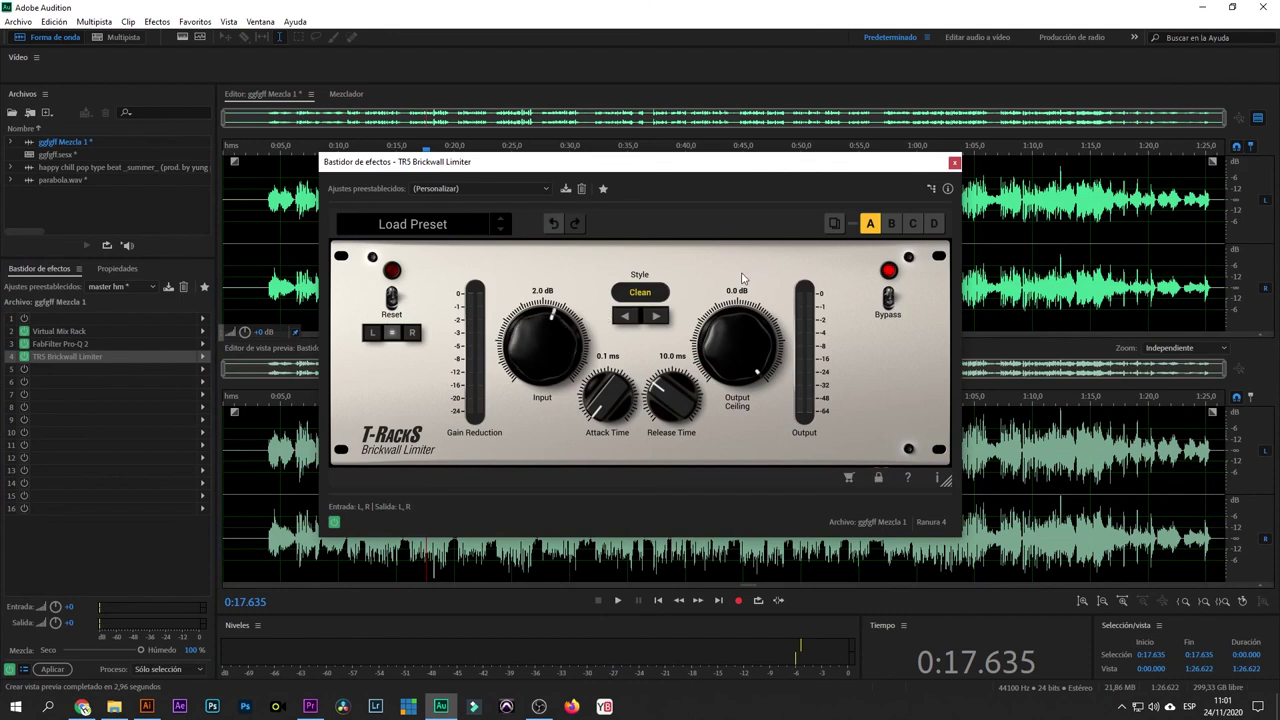
click(955, 162)
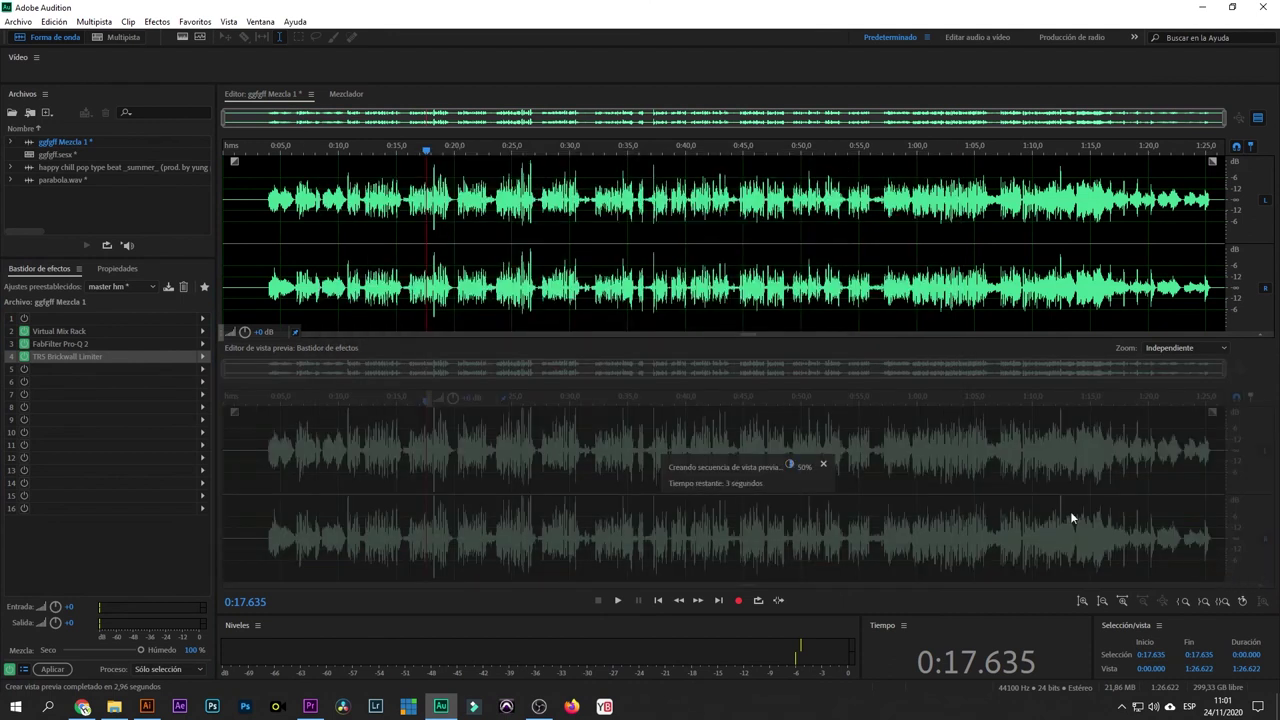
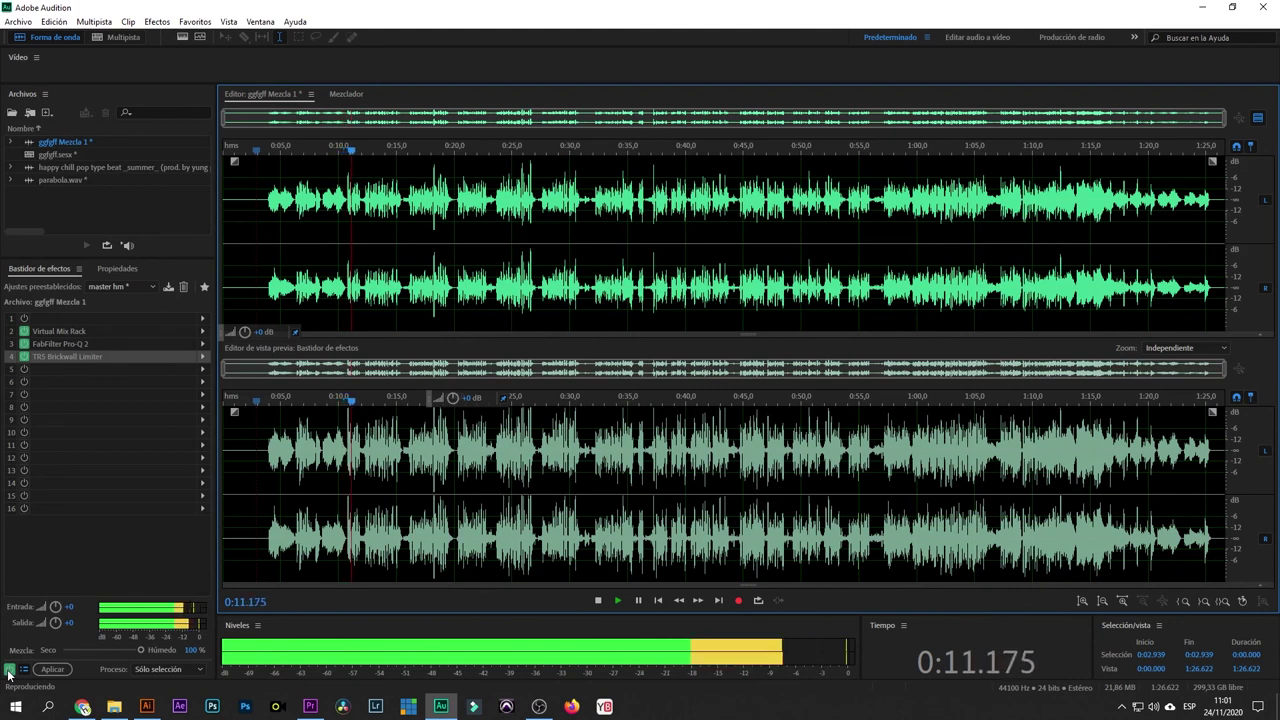
- Play the mixdown while bypassing and re-enabling the effects rack to compare the sound with and without mastering
click(9, 670)
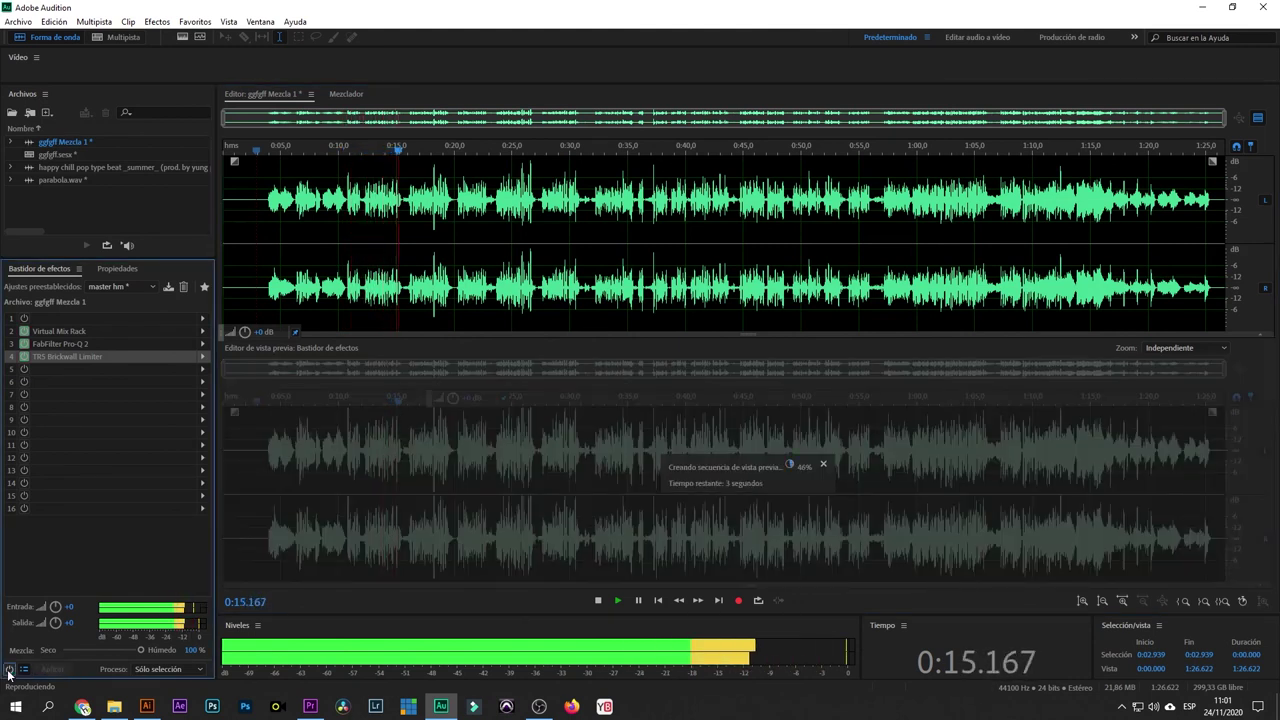
click(9, 670)
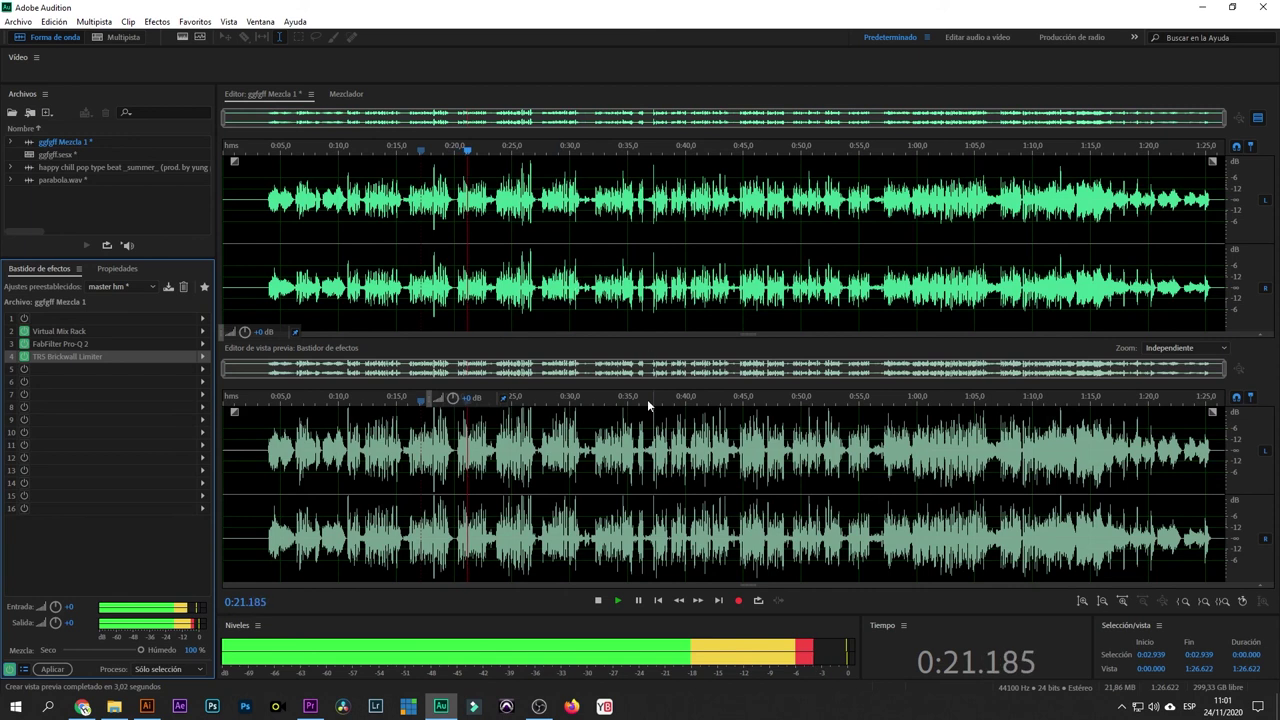
click(520, 235)
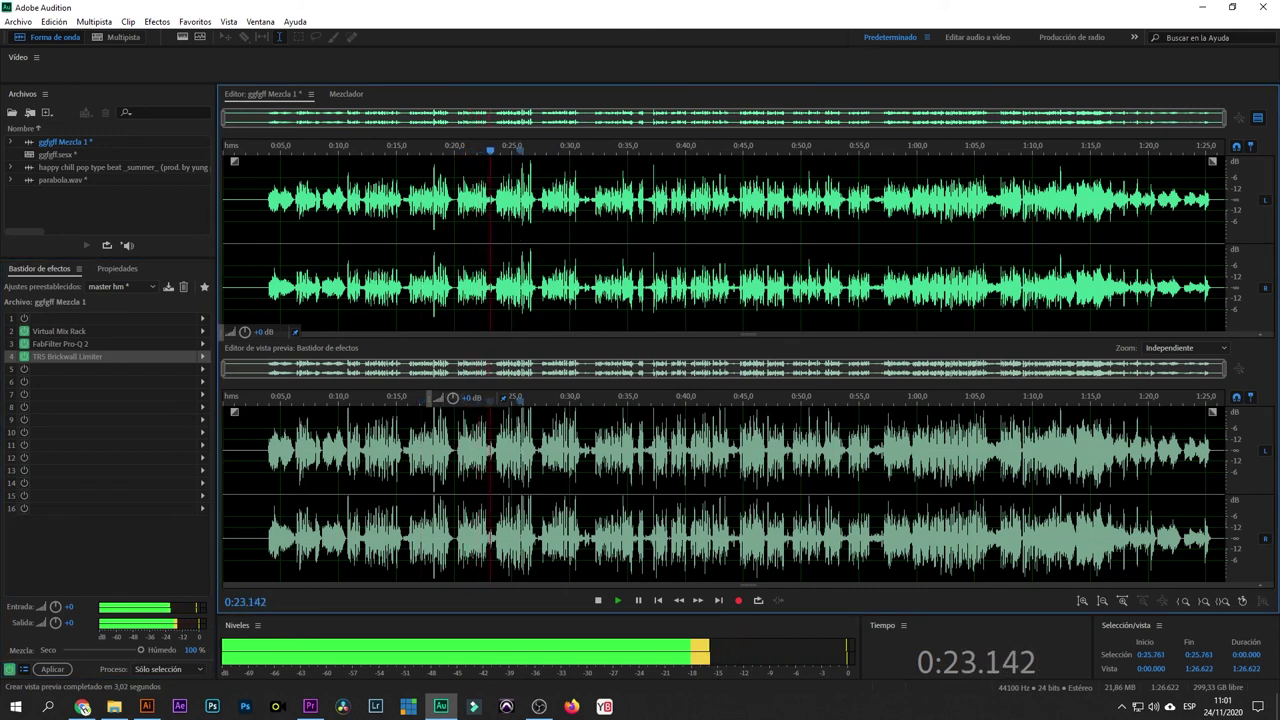
key(space)
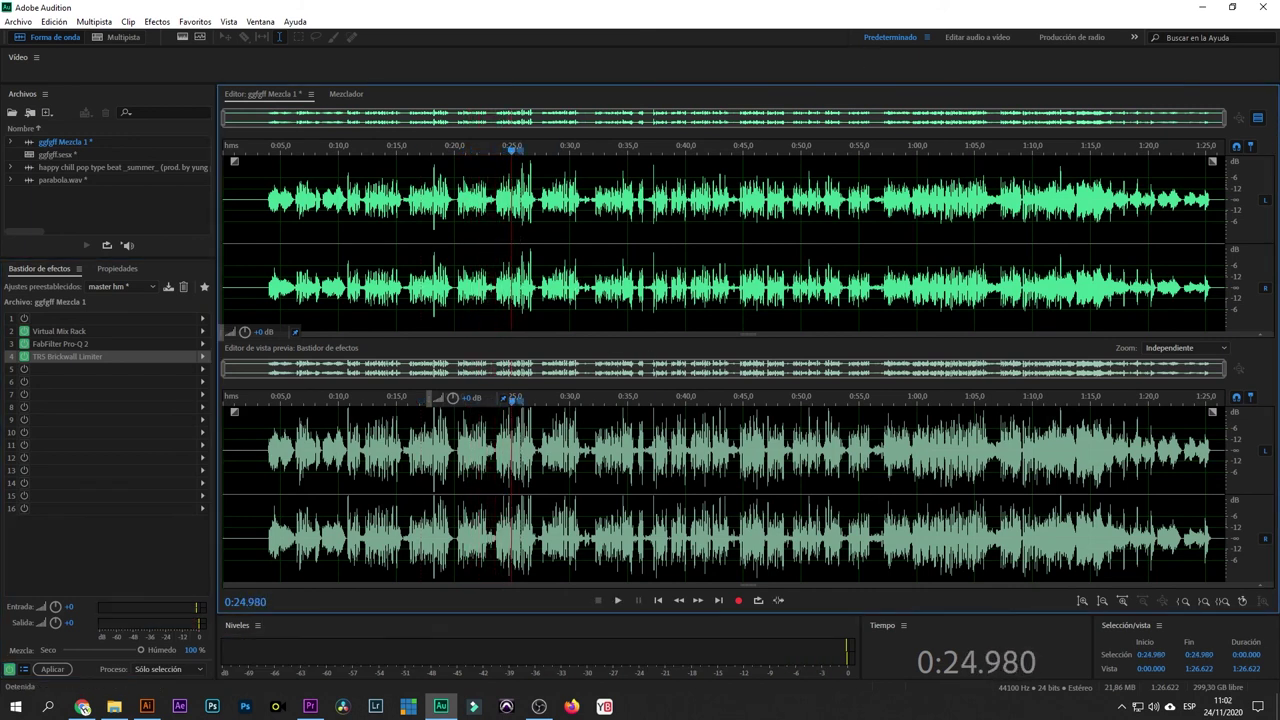
click(539, 706)
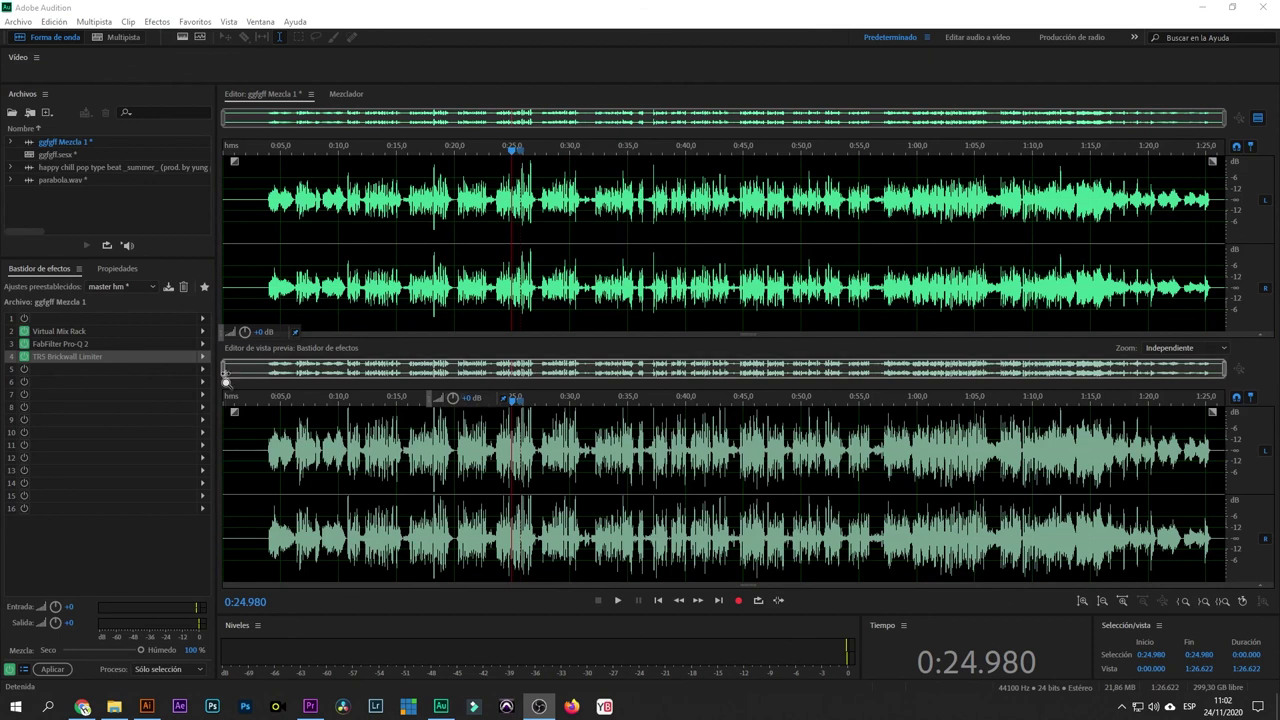
- Hide the preview editor, apply the effects rack to the whole mixdown, and cut most of the silence at its start
click(1257, 118)
click(62, 671)
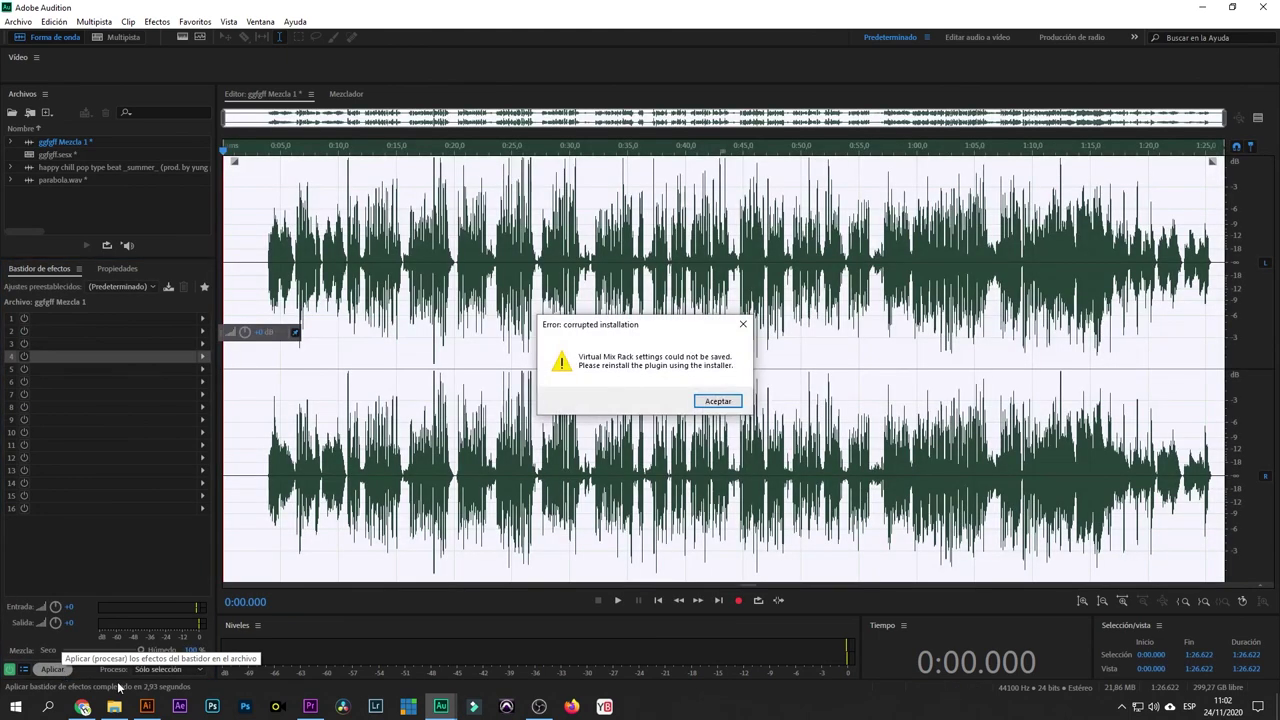
click(720, 402)
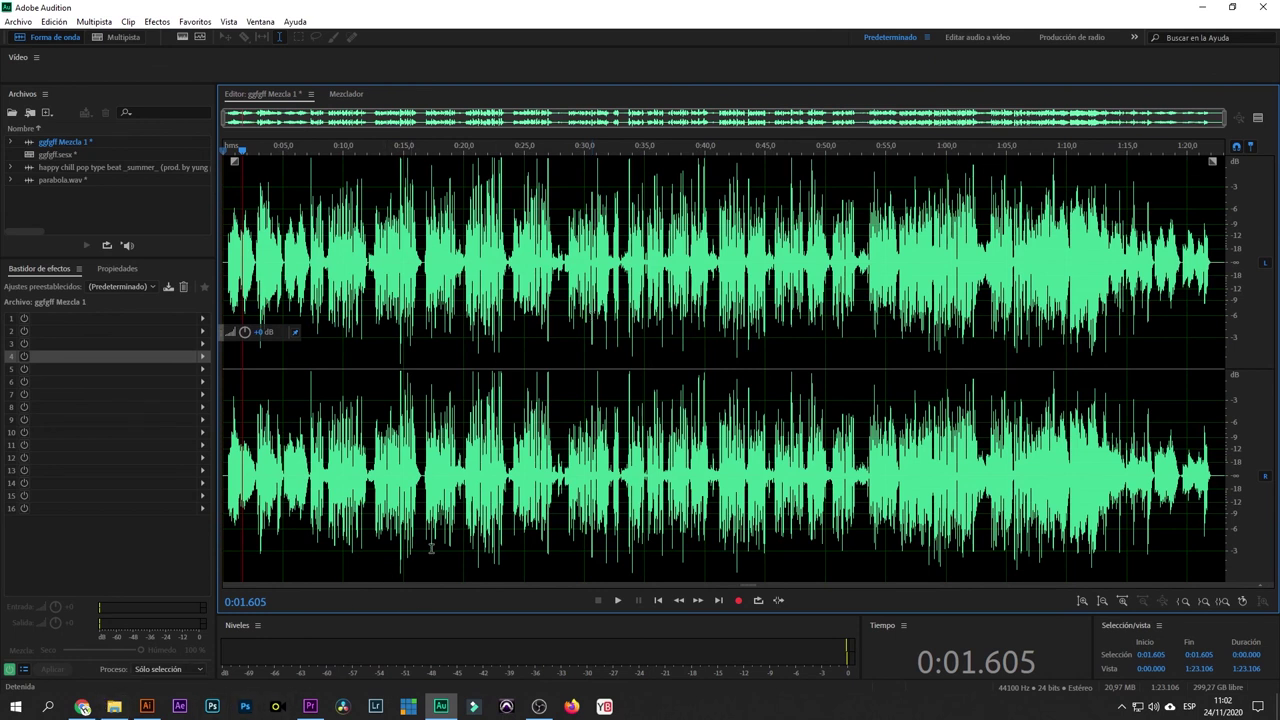
click(751, 312)
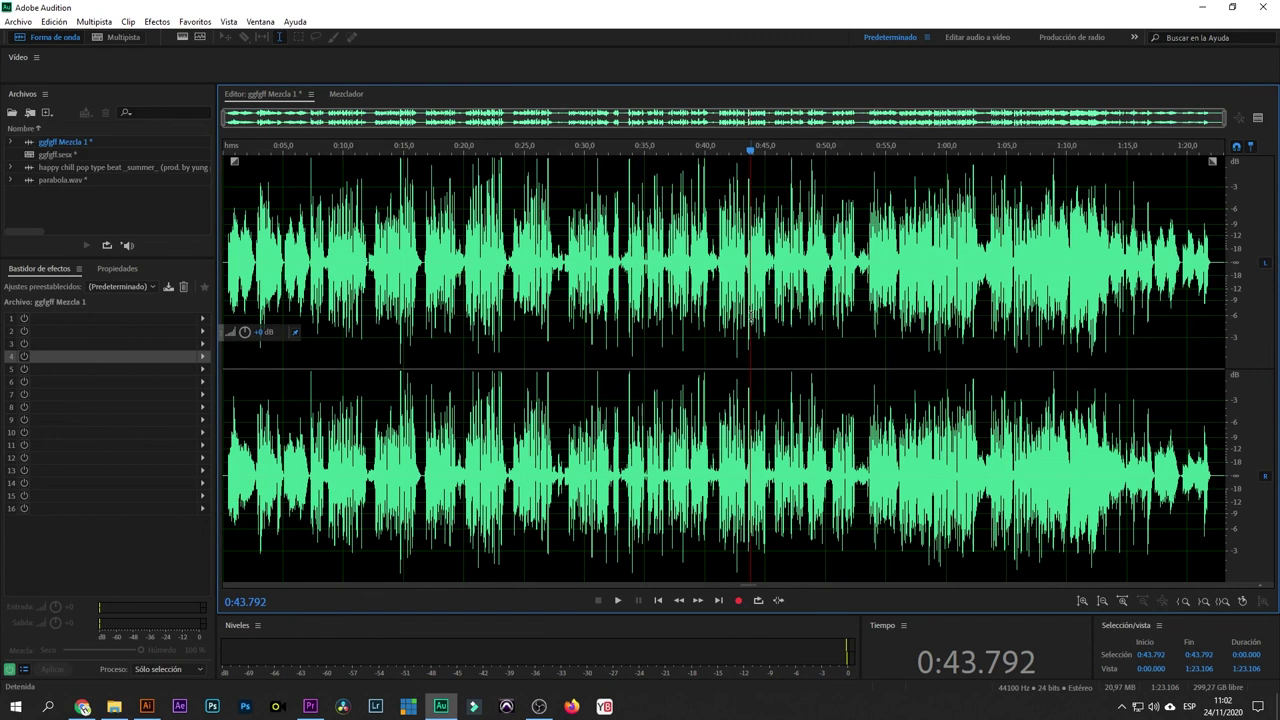